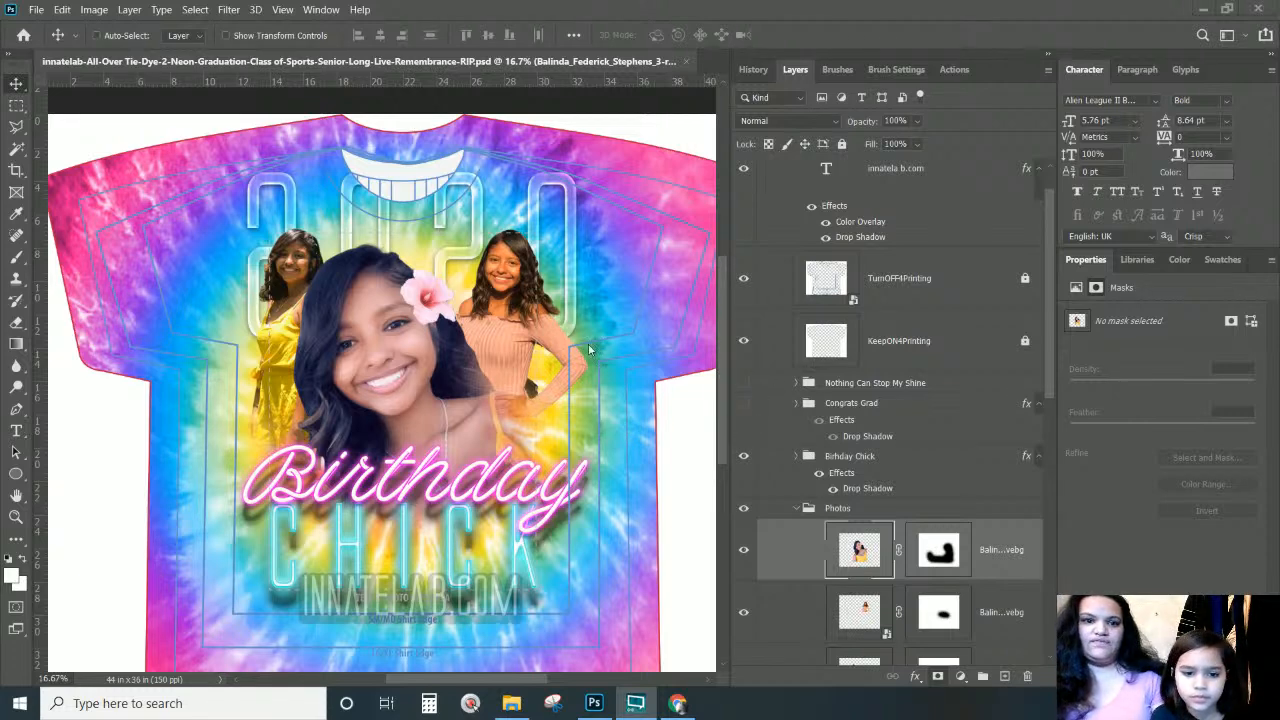
Hide the three visible portrait layers in the Photos group: the large center portrait, the pink-top photo and the yellow-dress photo
{"action": "right_click", "coordinate": [388, 328]}
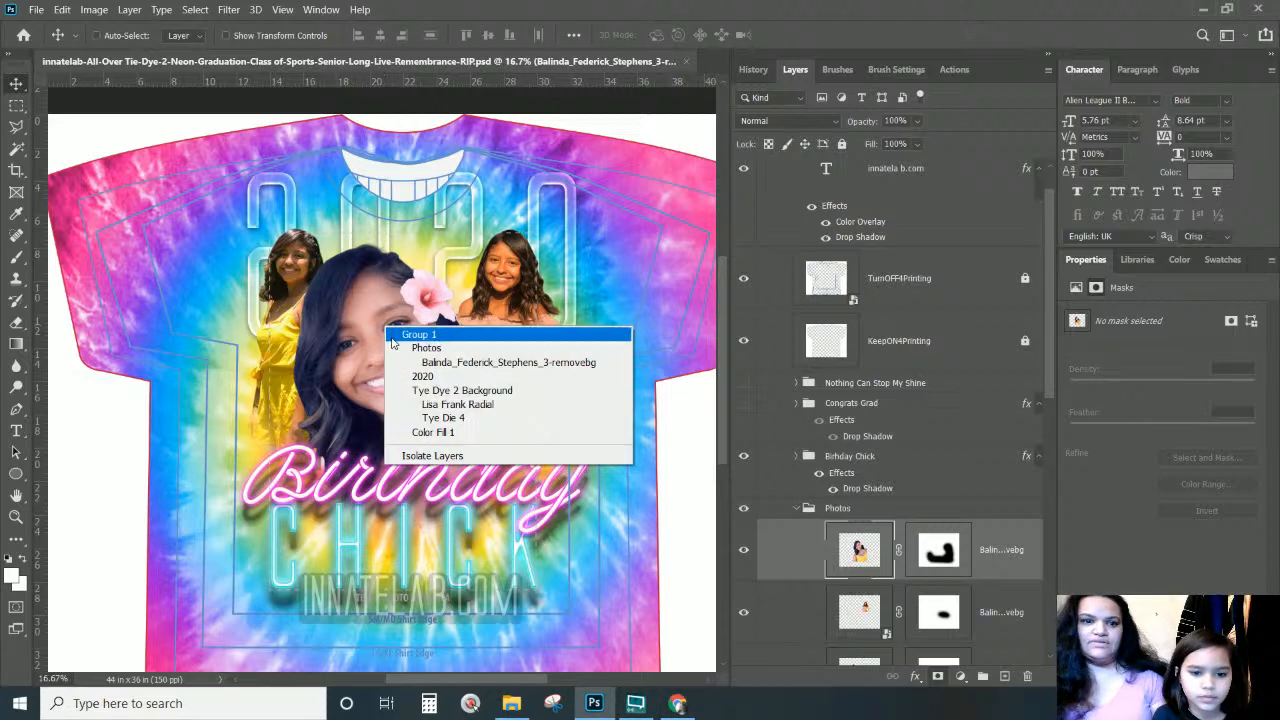
{"action": "left_click", "coordinate": [410, 362]}
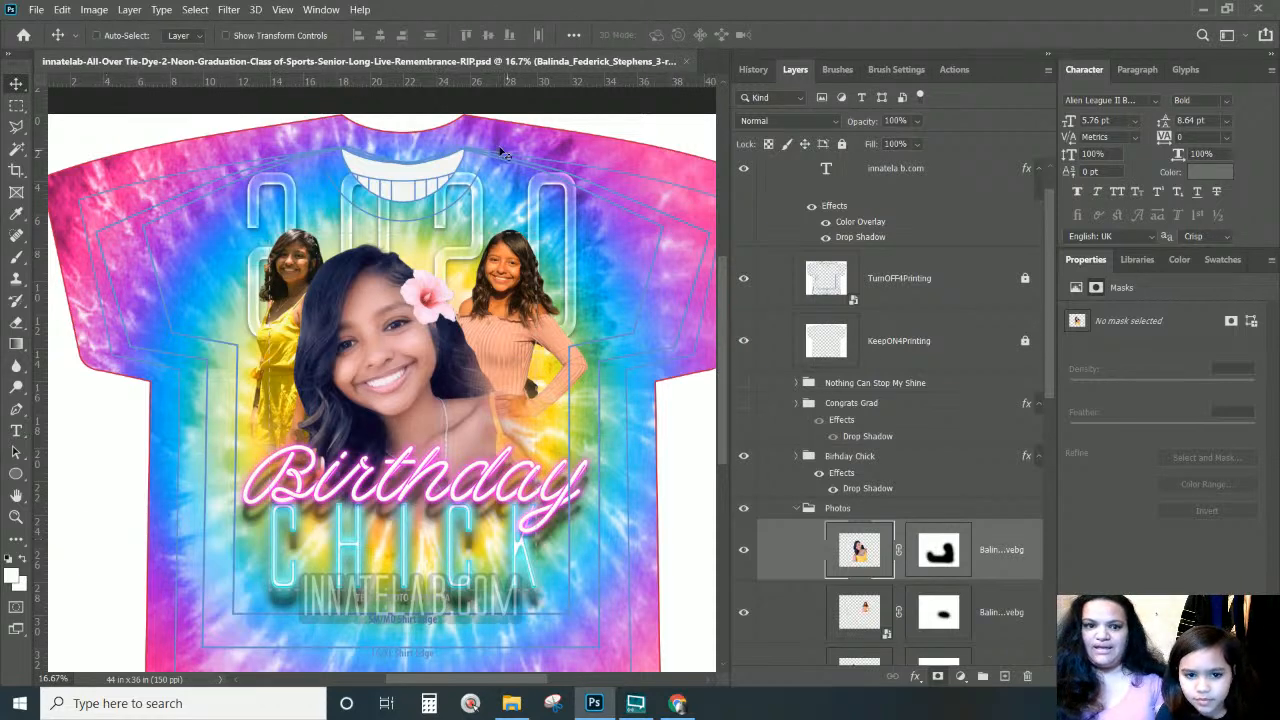
{"action": "right_click", "coordinate": [741, 552]}
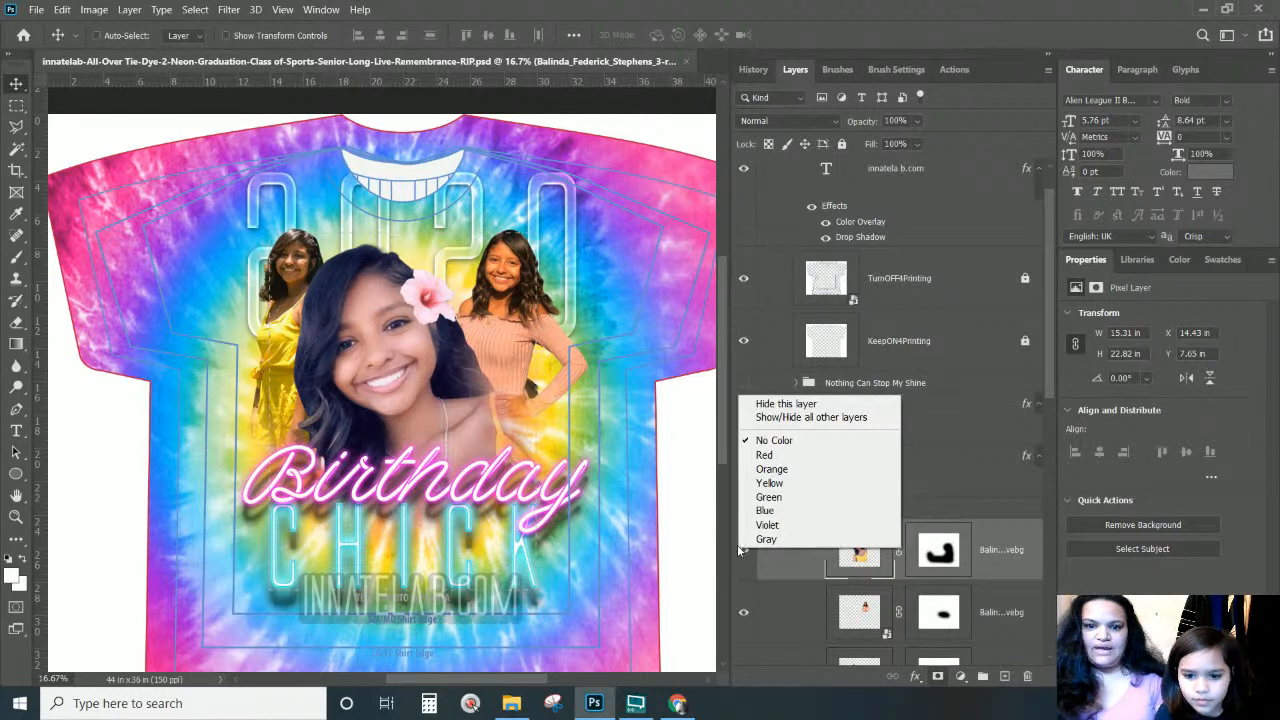
{"action": "key", "text": "Escape"}
{"action": "left_click", "coordinate": [742, 551]}
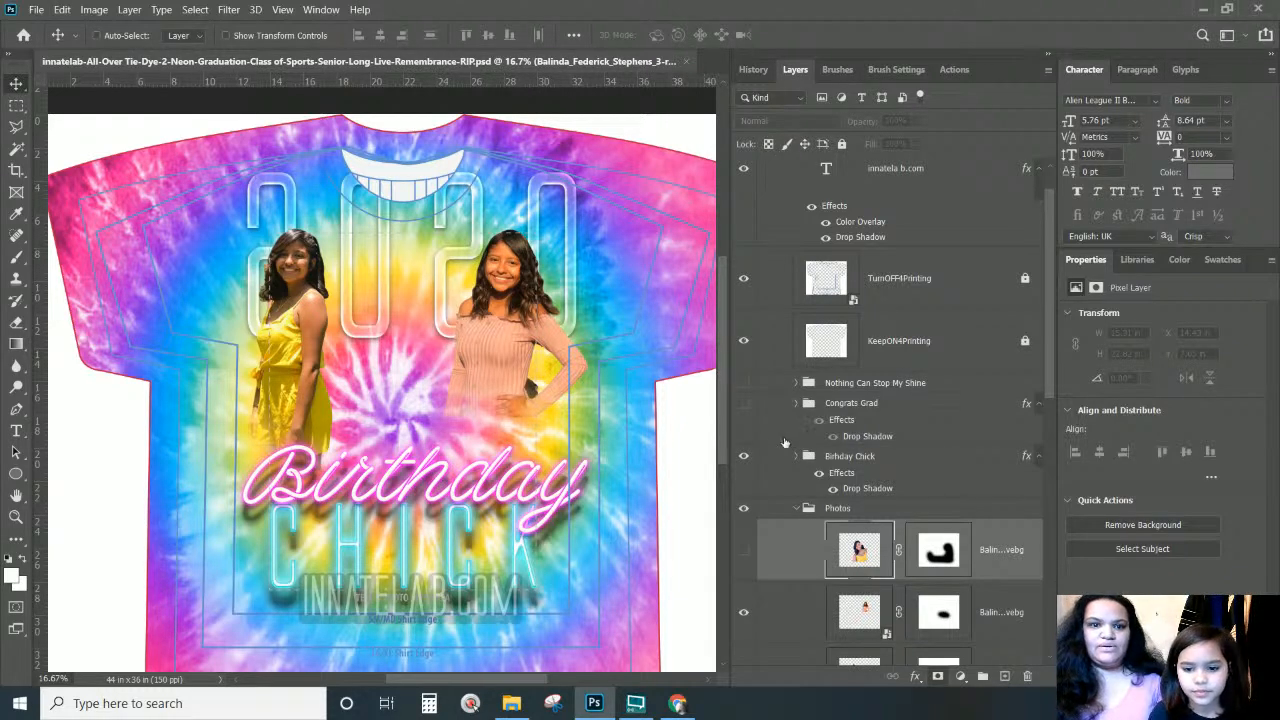
{"action": "left_click", "coordinate": [743, 612]}
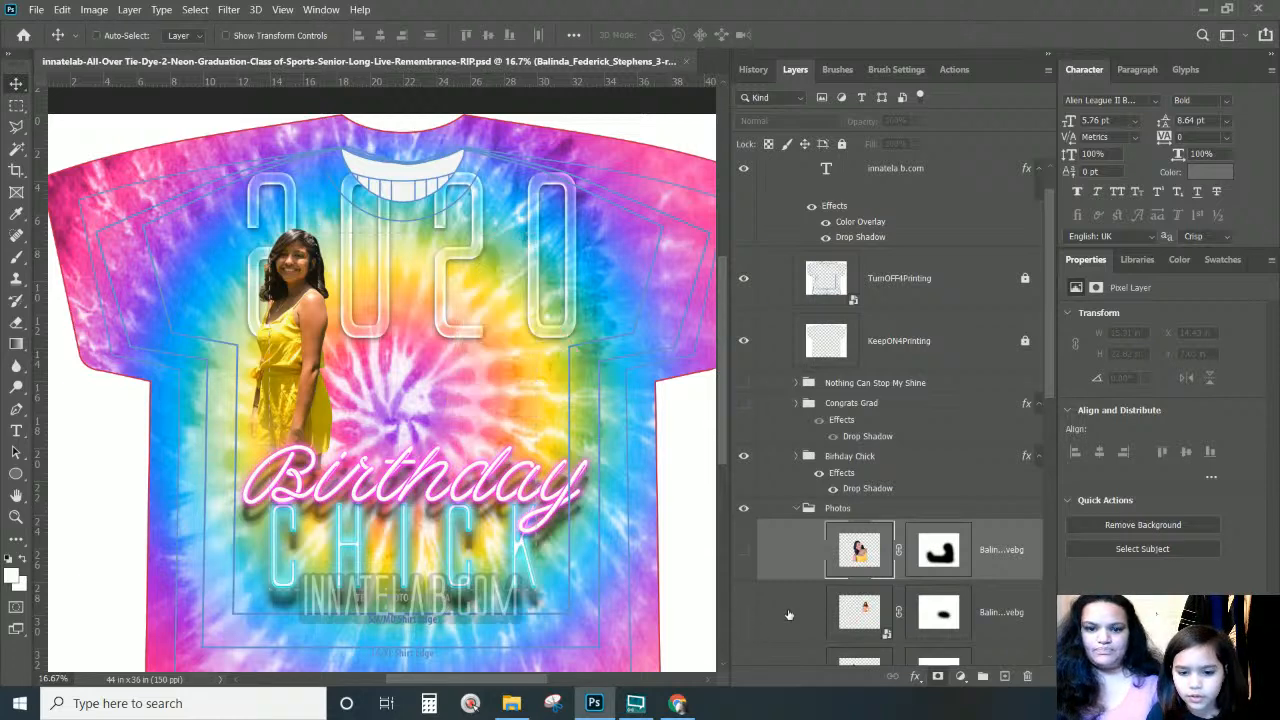
{"action": "scroll", "coordinate": [860, 555], "scroll_direction": "down", "scroll_amount": 3}
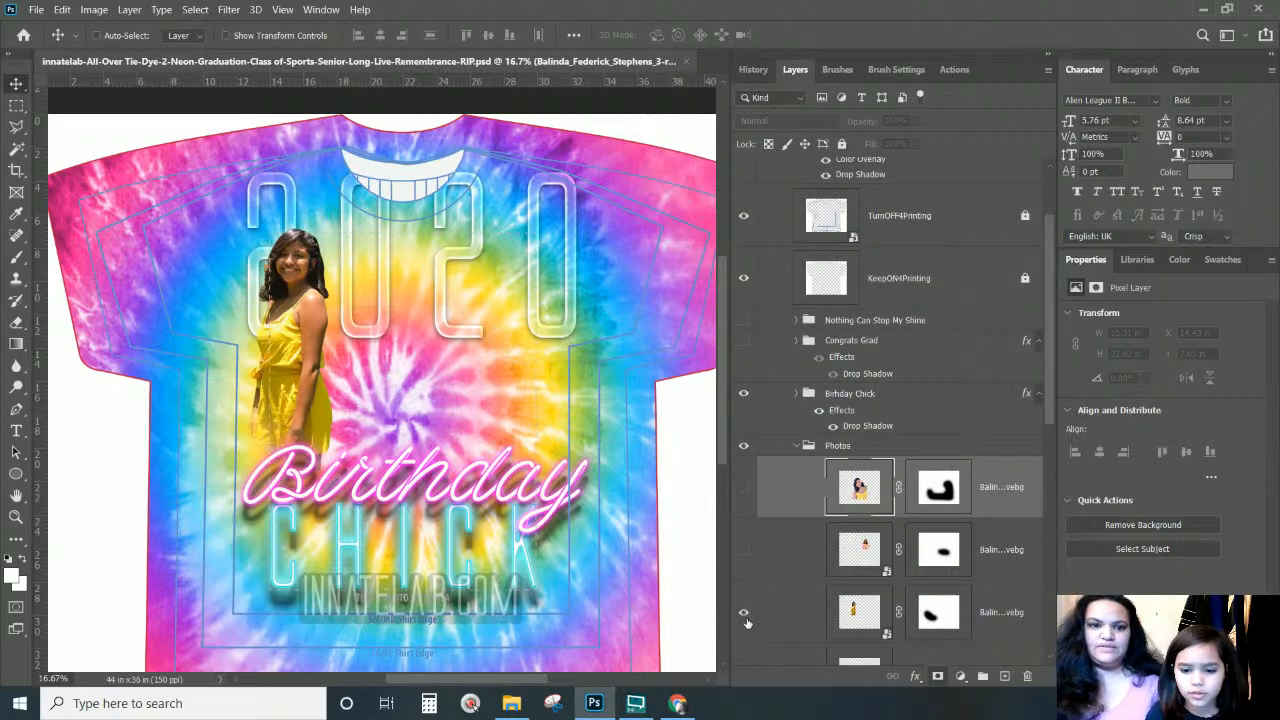
{"action": "left_click", "coordinate": [744, 617]}
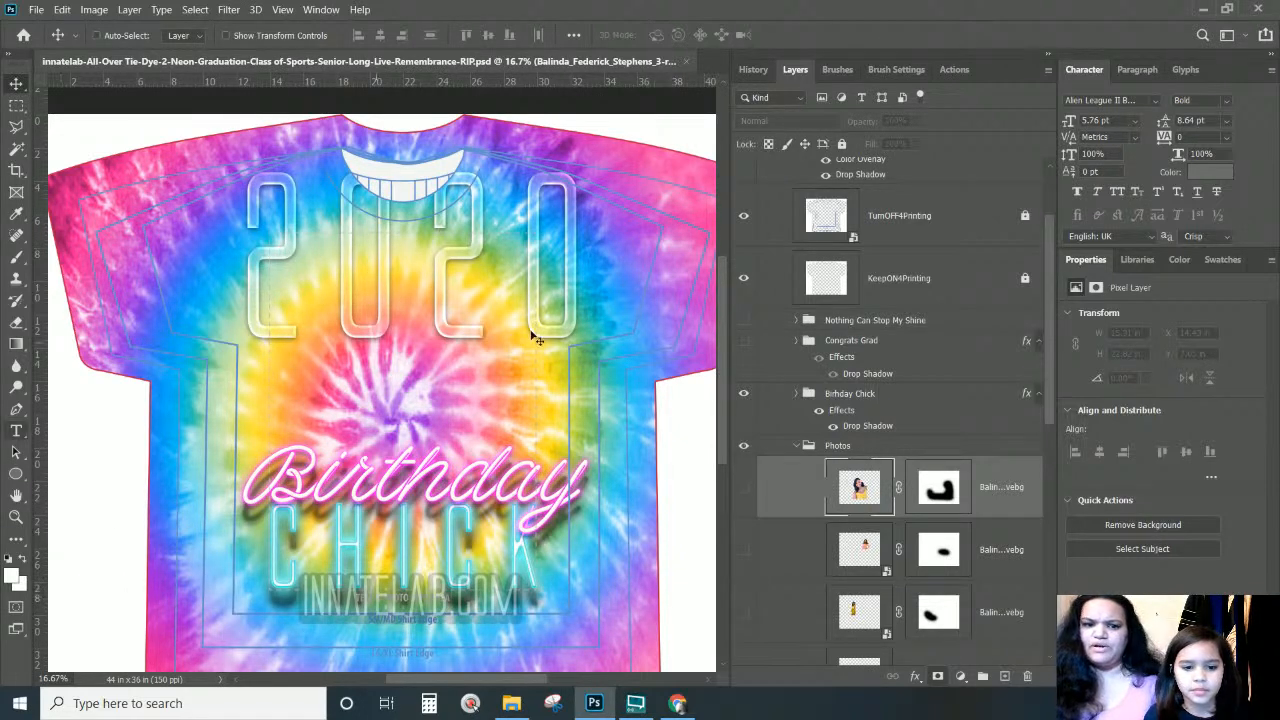
Hide the Birthday Chick text group on the shirt design
{"action": "scroll", "coordinate": [898, 418], "scroll_direction": "down", "scroll_amount": 3}
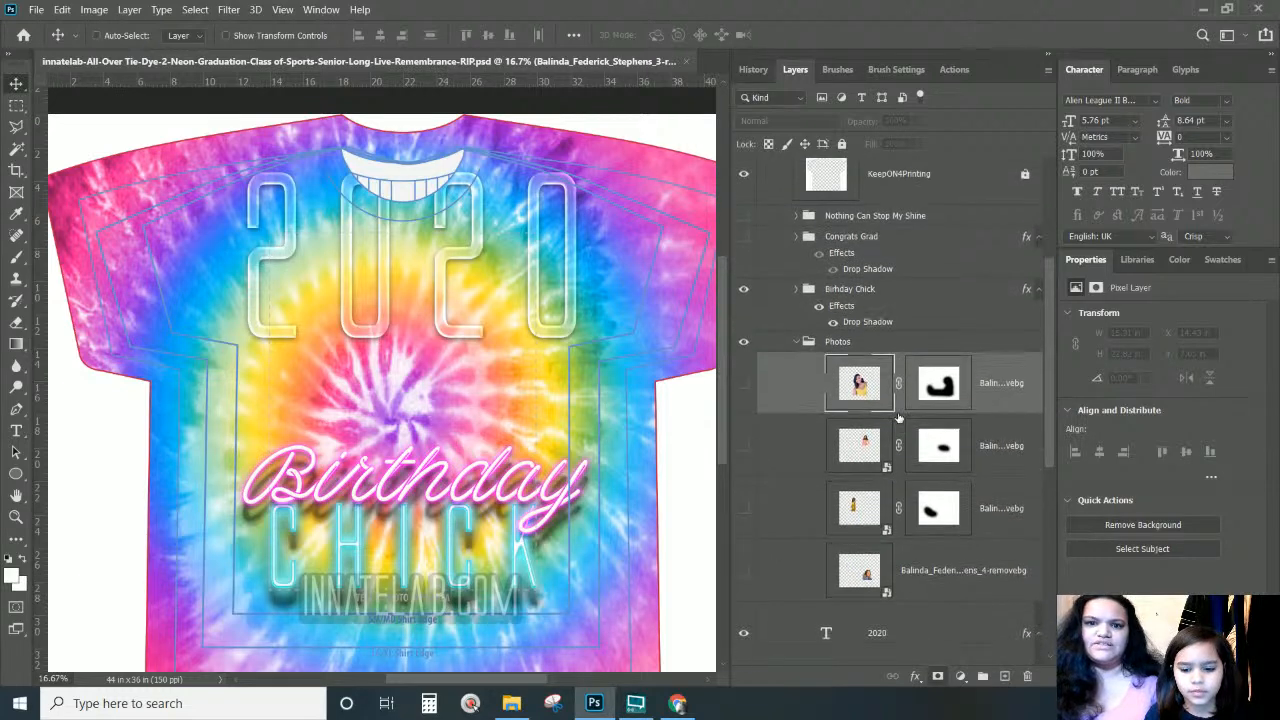
{"action": "scroll", "coordinate": [898, 418], "scroll_direction": "down", "scroll_amount": 10}
{"action": "scroll", "coordinate": [891, 402], "scroll_direction": "down", "scroll_amount": 2}
{"action": "scroll", "coordinate": [891, 402], "scroll_direction": "up", "scroll_amount": 8}
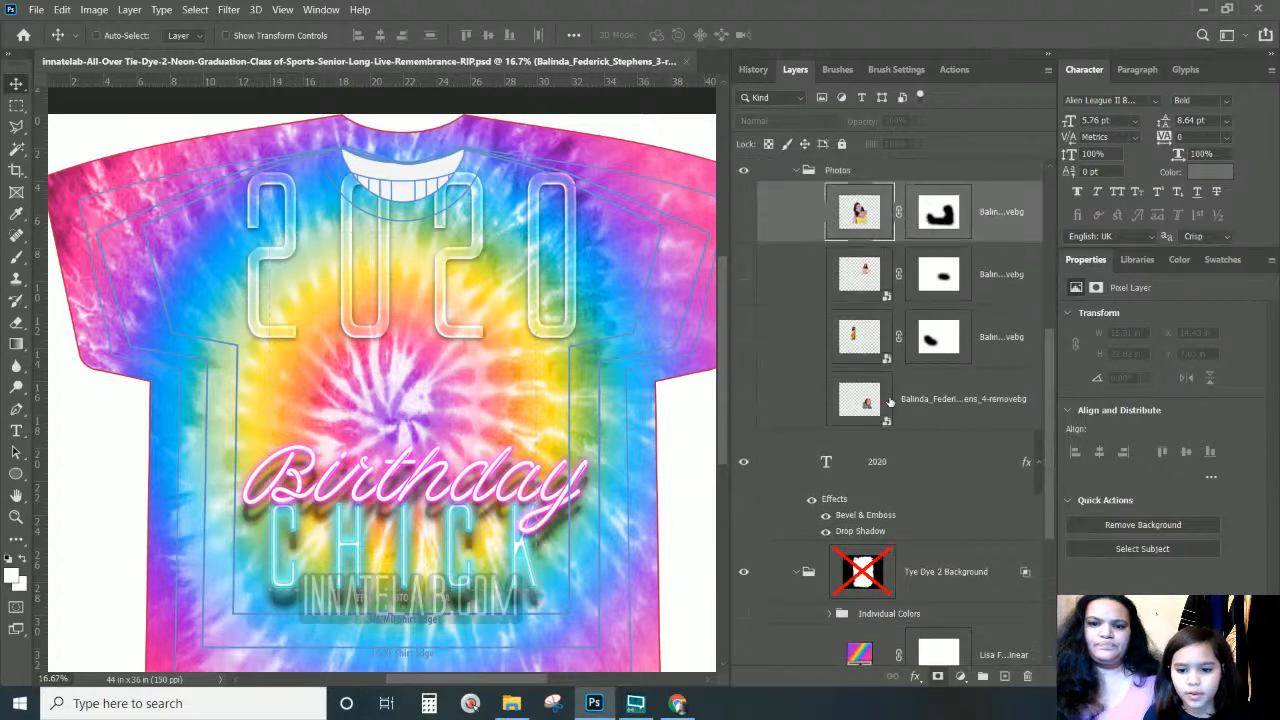
{"action": "scroll", "coordinate": [885, 400], "scroll_direction": "up", "scroll_amount": 5}
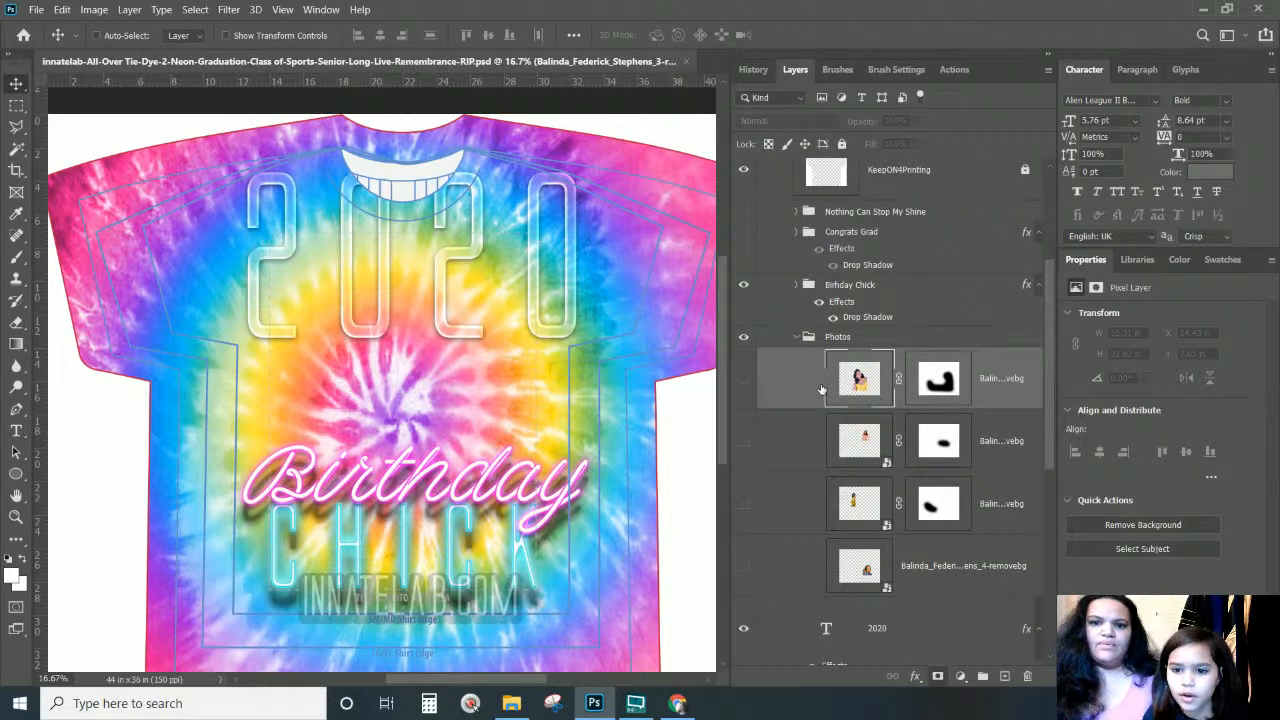
{"action": "scroll", "coordinate": [822, 388], "scroll_direction": "up", "scroll_amount": 3}
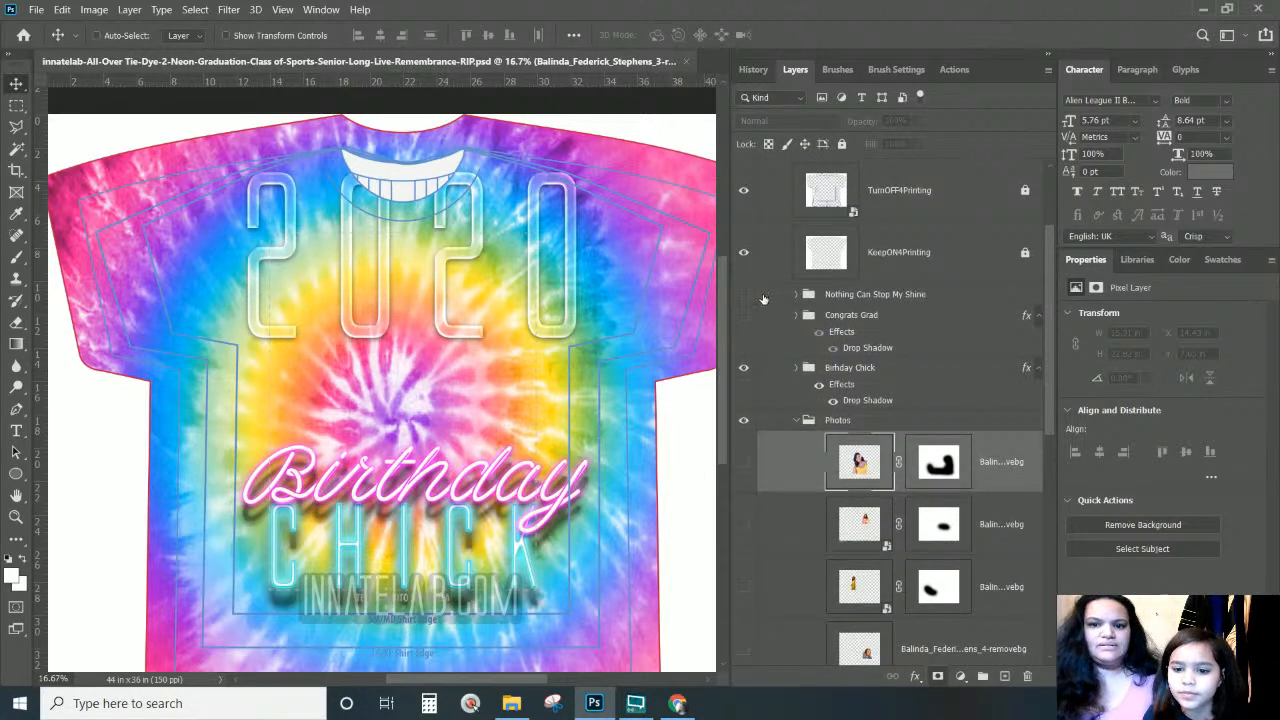
{"action": "left_click", "coordinate": [744, 368]}
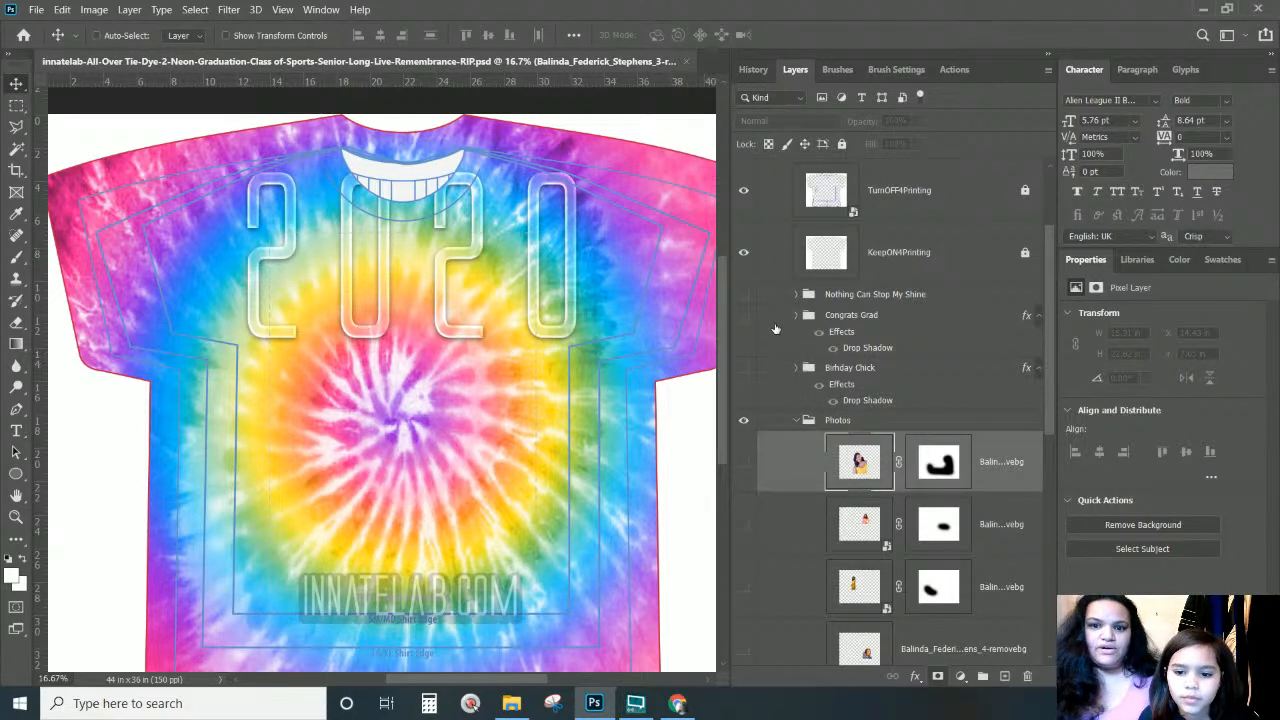
Try out the Congrats Grad text group on the shirt design
{"action": "left_click", "coordinate": [745, 318]}
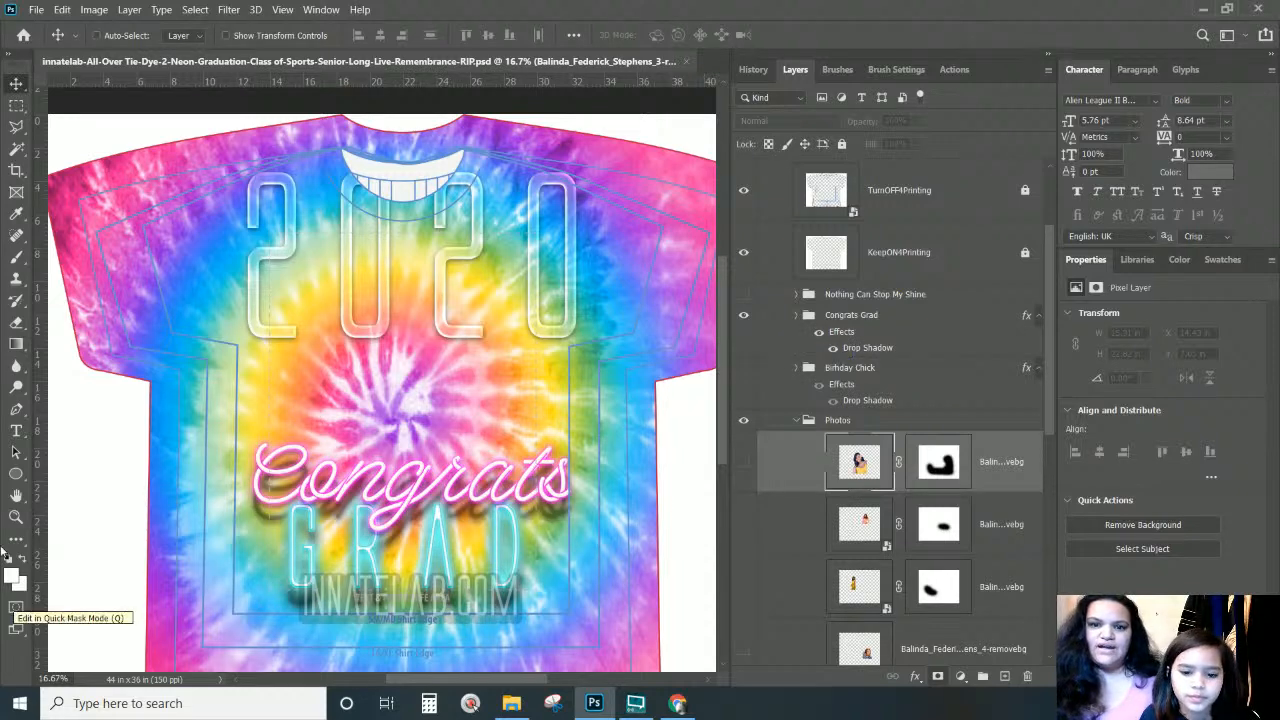
{"action": "left_click", "coordinate": [758, 322]}
{"action": "left_click", "coordinate": [748, 320]}
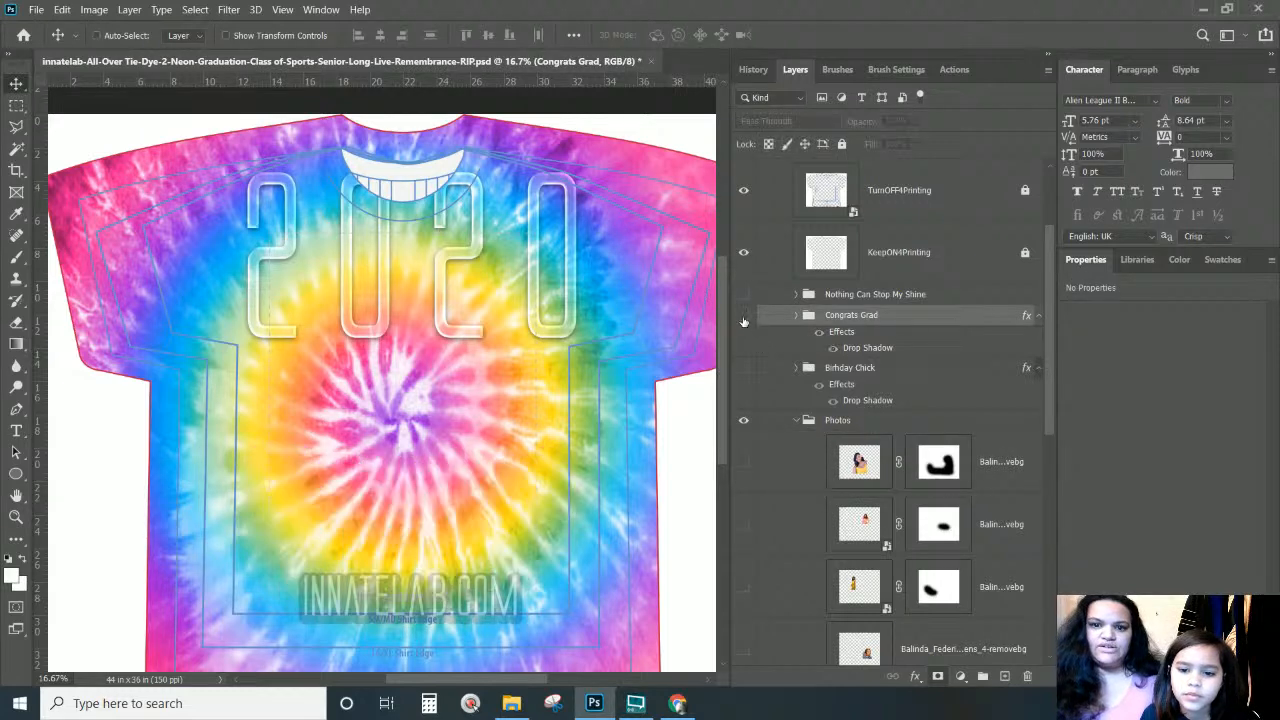
Make the Nothing Can Stop My Shine text group visible on the shirt
{"action": "left_click", "coordinate": [760, 298]}
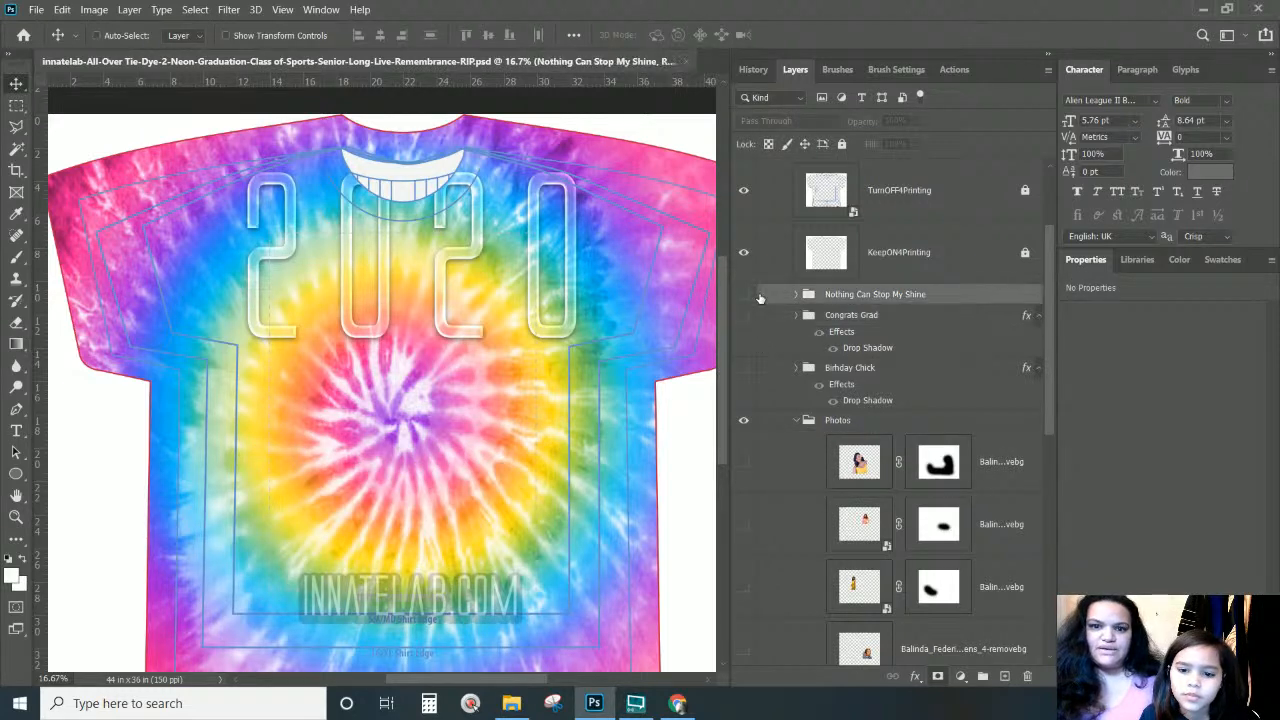
{"action": "left_click", "coordinate": [744, 297]}
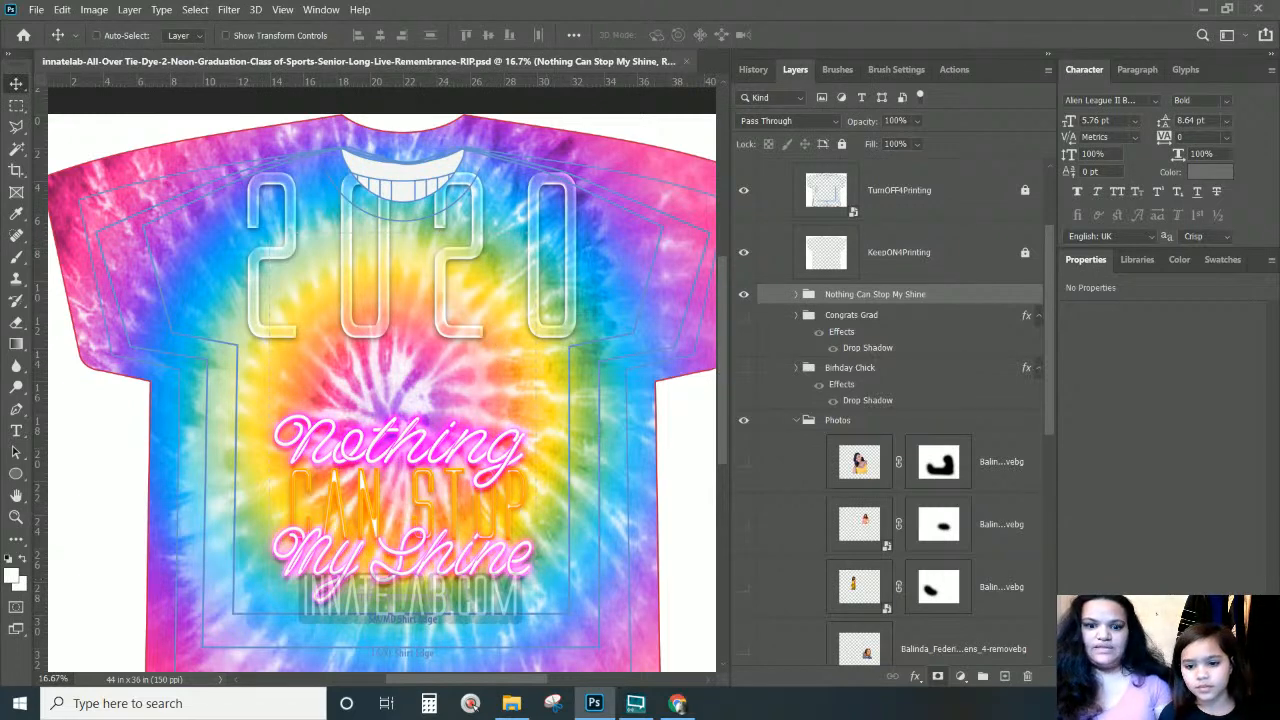
{"action": "scroll", "coordinate": [932, 268], "scroll_direction": "down", "scroll_amount": 2}
{"action": "scroll", "coordinate": [932, 268], "scroll_direction": "down", "scroll_amount": 1}
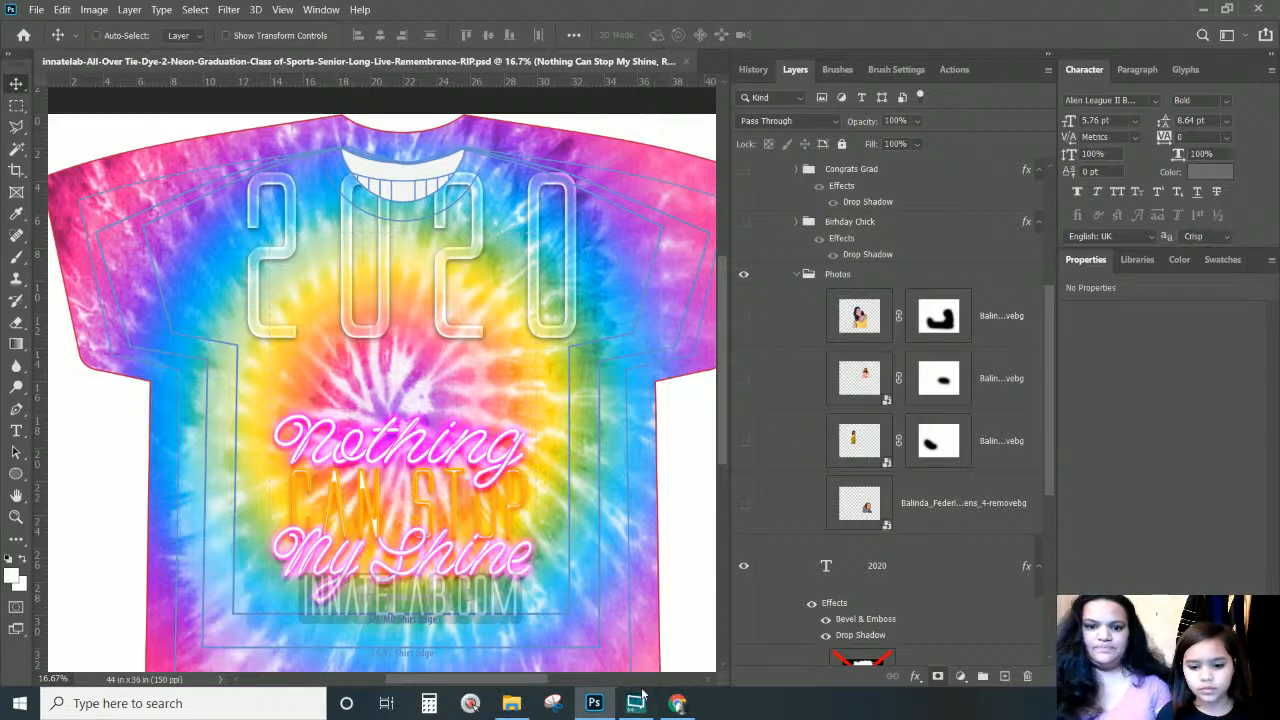
Switch to the remove.bg page in Chrome and upload the Snapchat photo of the girl in the pink mask from File Explorer
{"action": "left_click", "coordinate": [676, 703]}
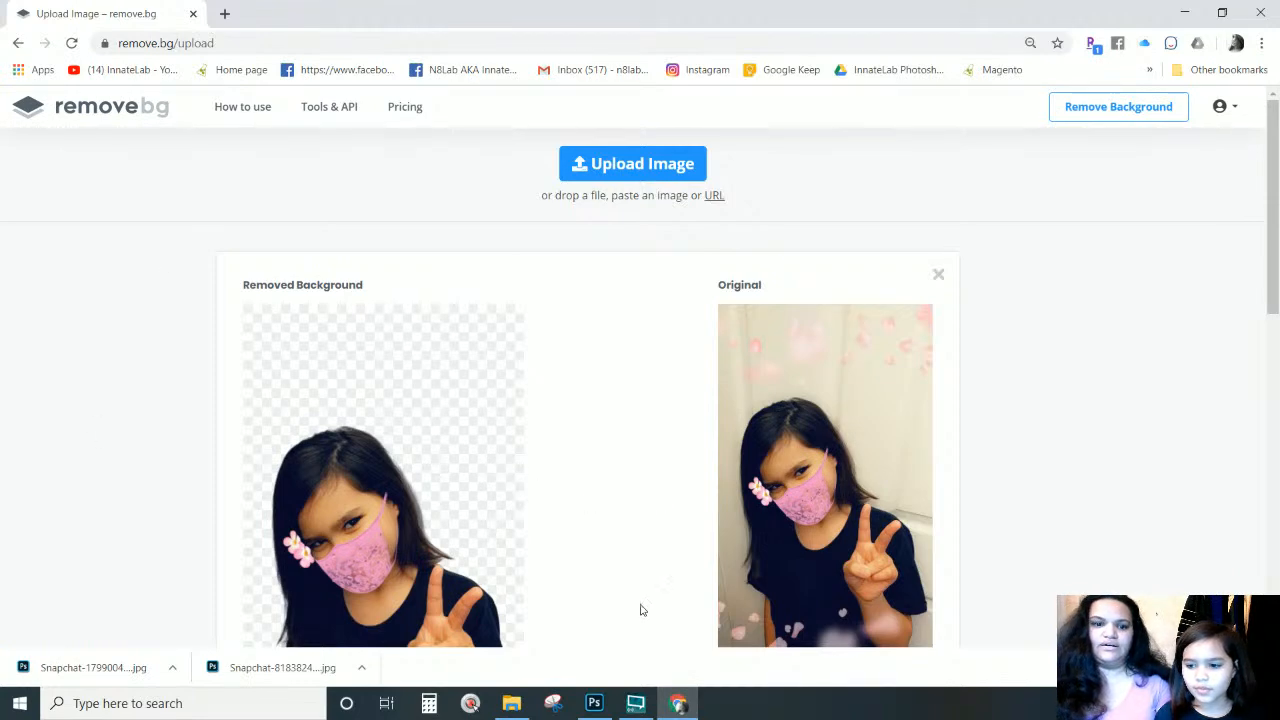
{"action": "scroll", "coordinate": [485, 484], "scroll_direction": "down", "scroll_amount": 1}
{"action": "scroll", "coordinate": [485, 484], "scroll_direction": "down", "scroll_amount": 4}
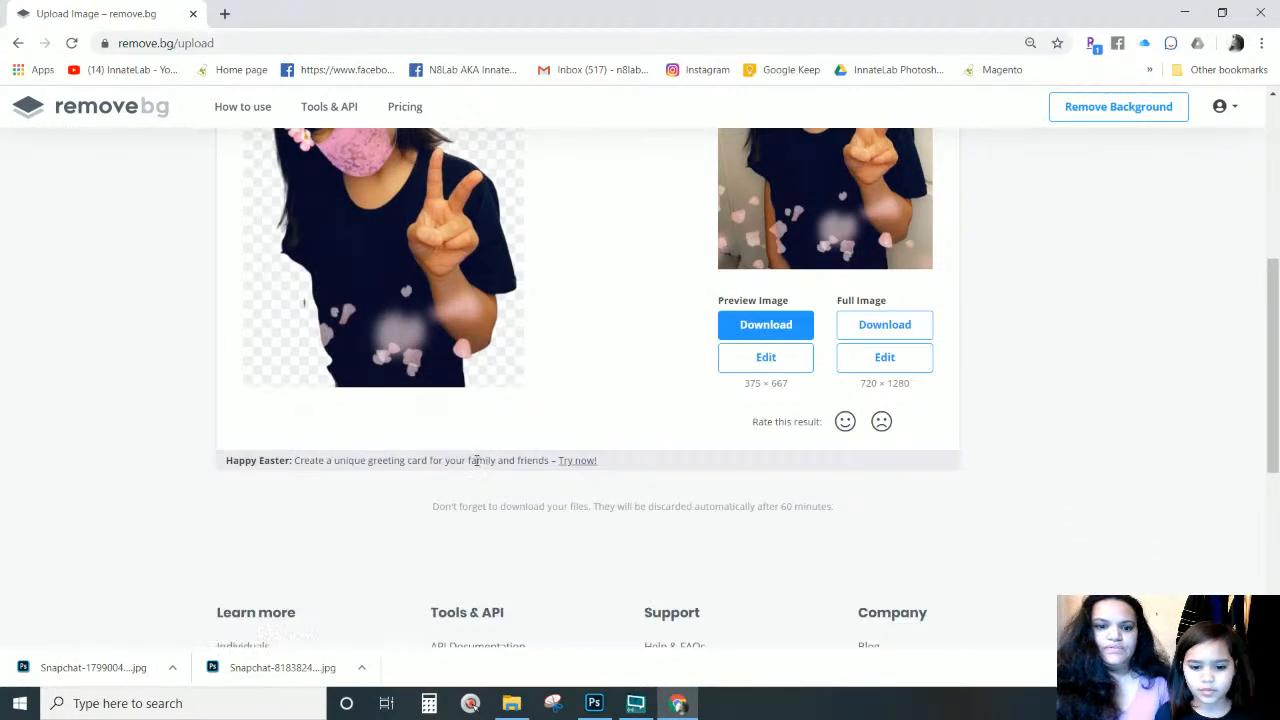
{"action": "scroll", "coordinate": [478, 462], "scroll_direction": "up", "scroll_amount": 2}
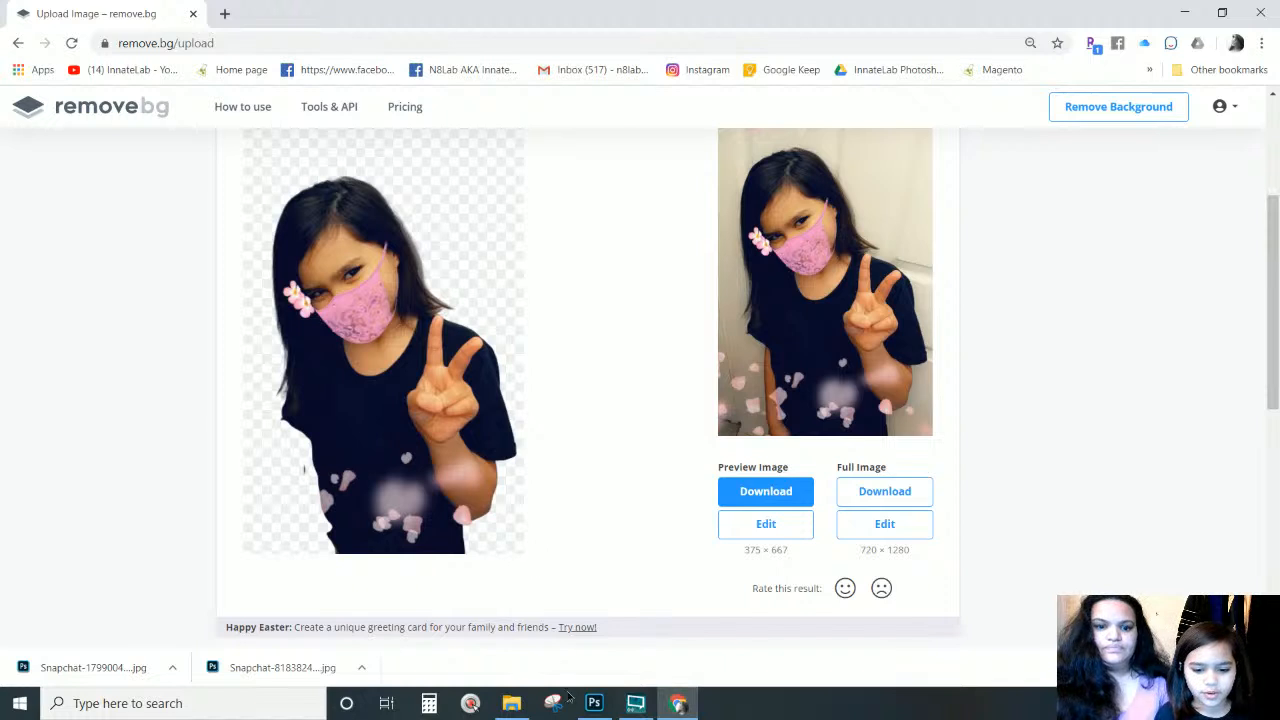
{"action": "left_click", "coordinate": [511, 703]}
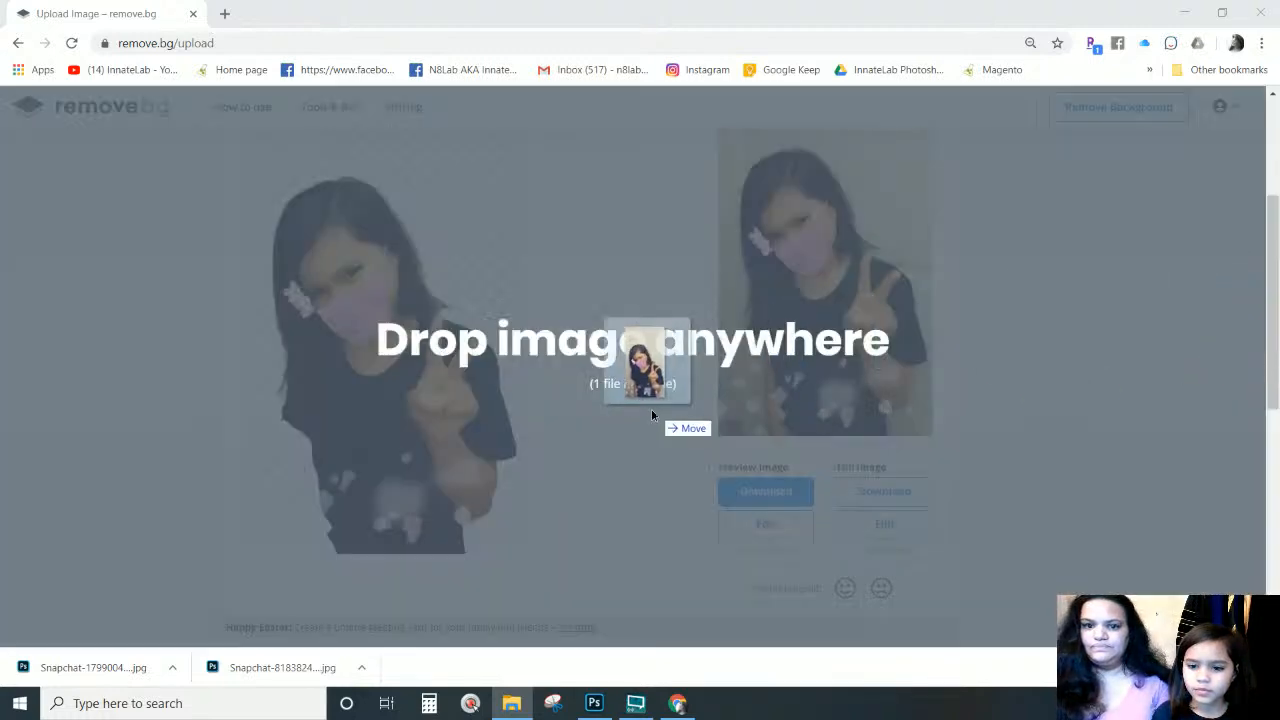
{"action": "left_click_drag", "start_coordinate": [651, 408], "coordinate": [621, 404]}
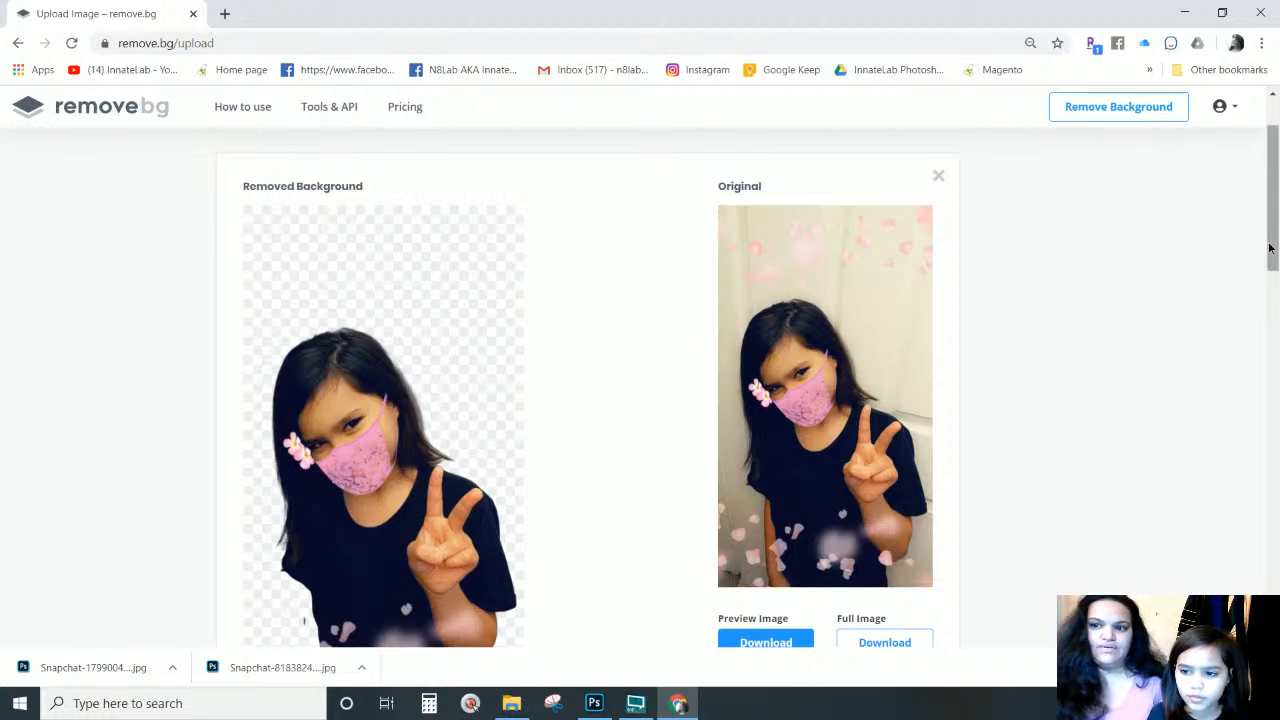
Download the full 720 × 1280 cutout and save it as Snapchat-818382463-removebg.png in the desktop folder
{"action": "left_click_drag", "start_coordinate": [1271, 258], "coordinate": [1271, 299]}
{"action": "left_click", "coordinate": [872, 462]}
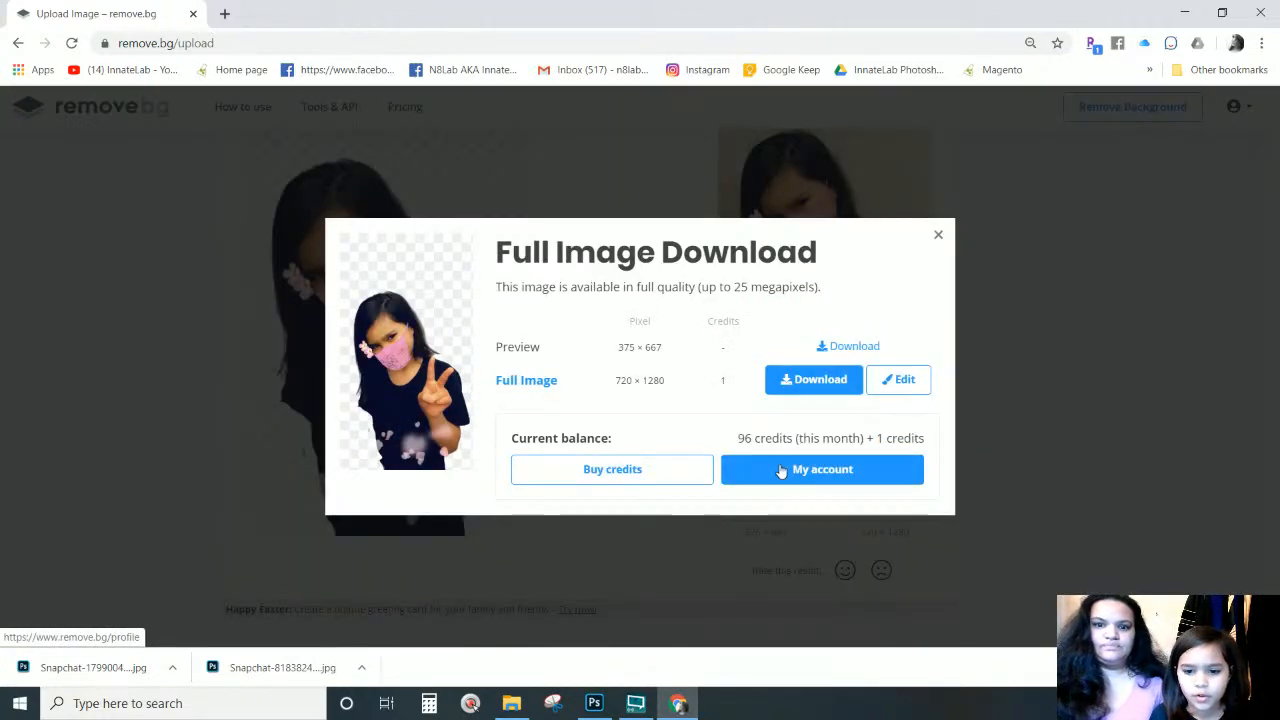
{"action": "left_click", "coordinate": [815, 384]}
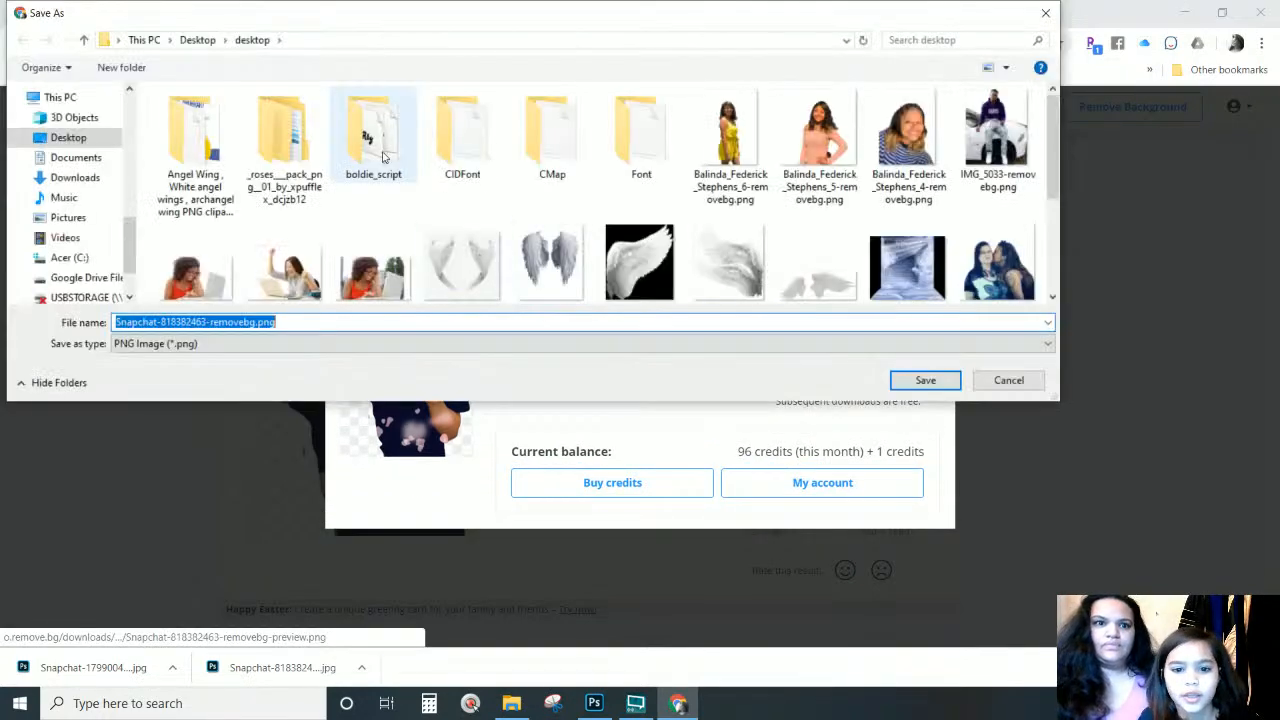
{"action": "left_click", "coordinate": [918, 378]}
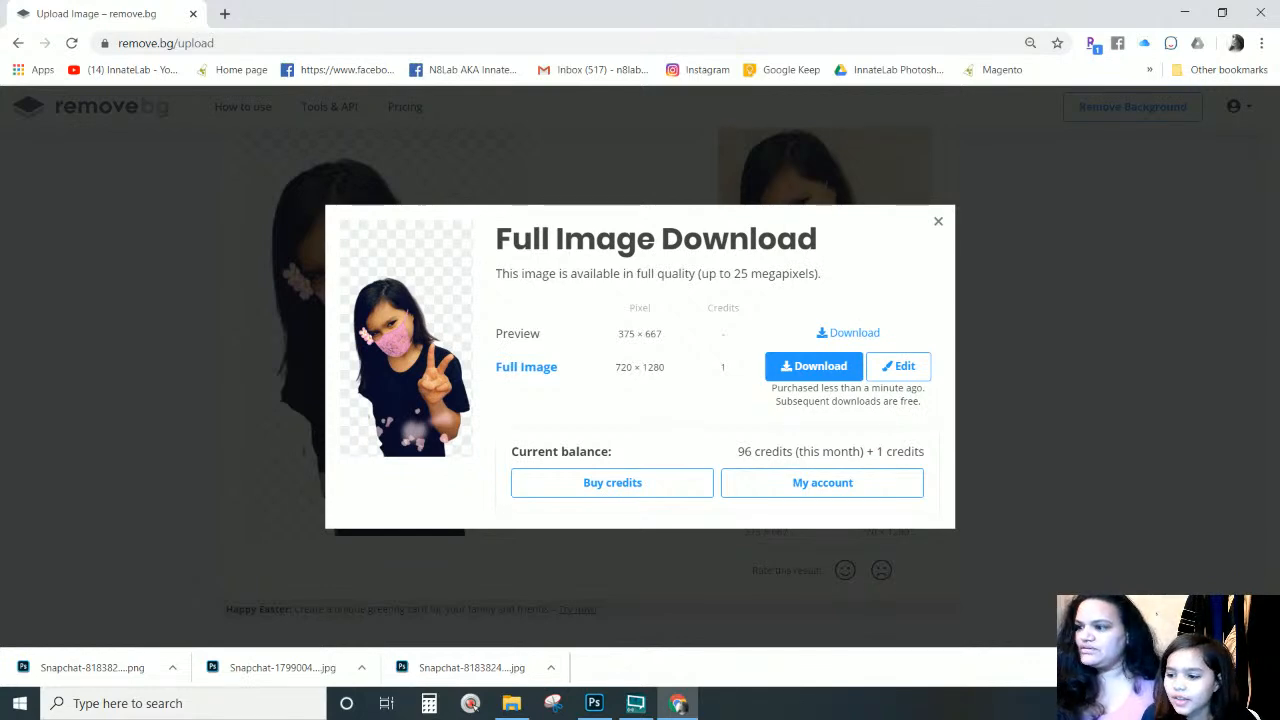
Open File Explorer for the saved cutout and switch back to the shirt design in Photoshop
{"action": "key", "text": "super+e"}
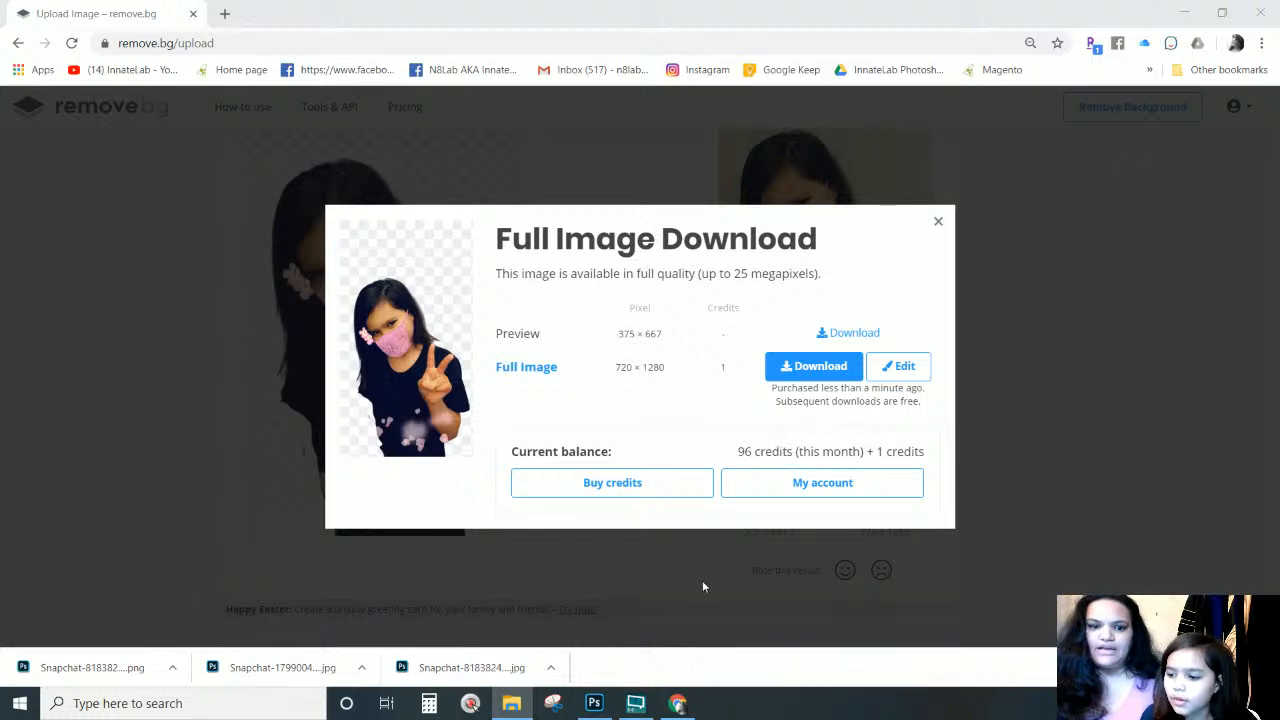
{"action": "mouse_move", "coordinate": [651, 715]}
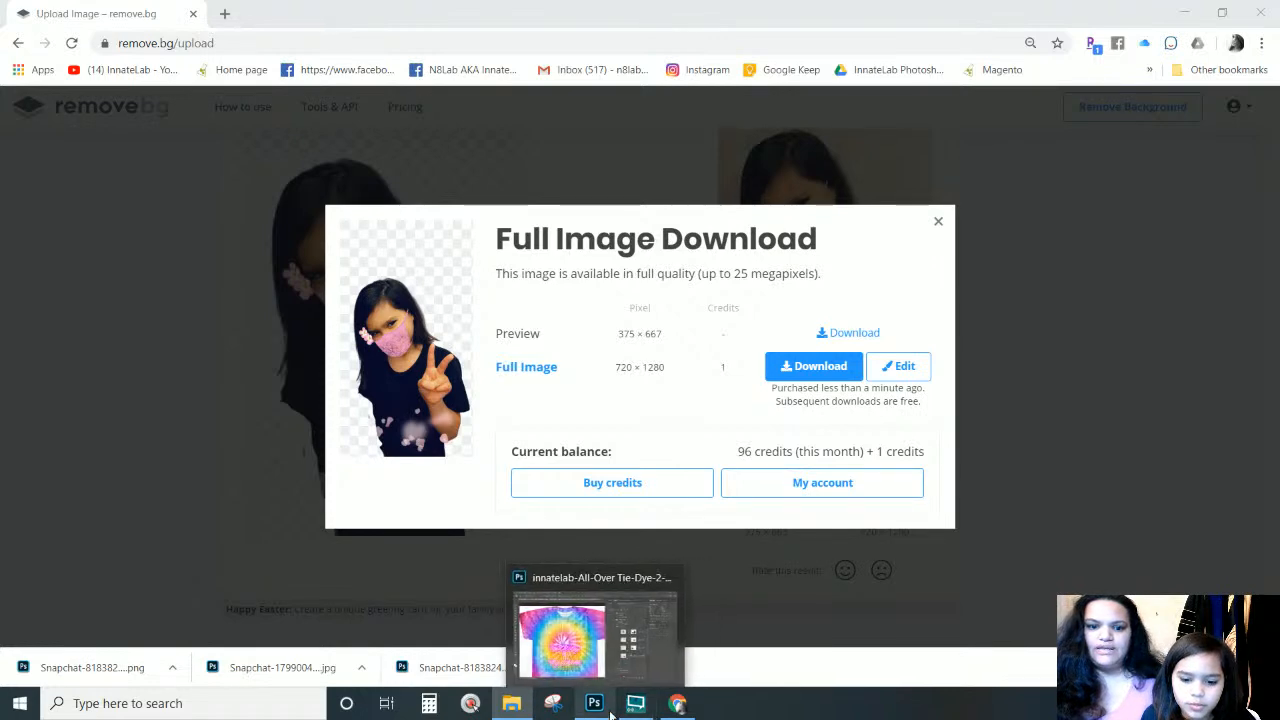
{"action": "left_click", "coordinate": [611, 713]}
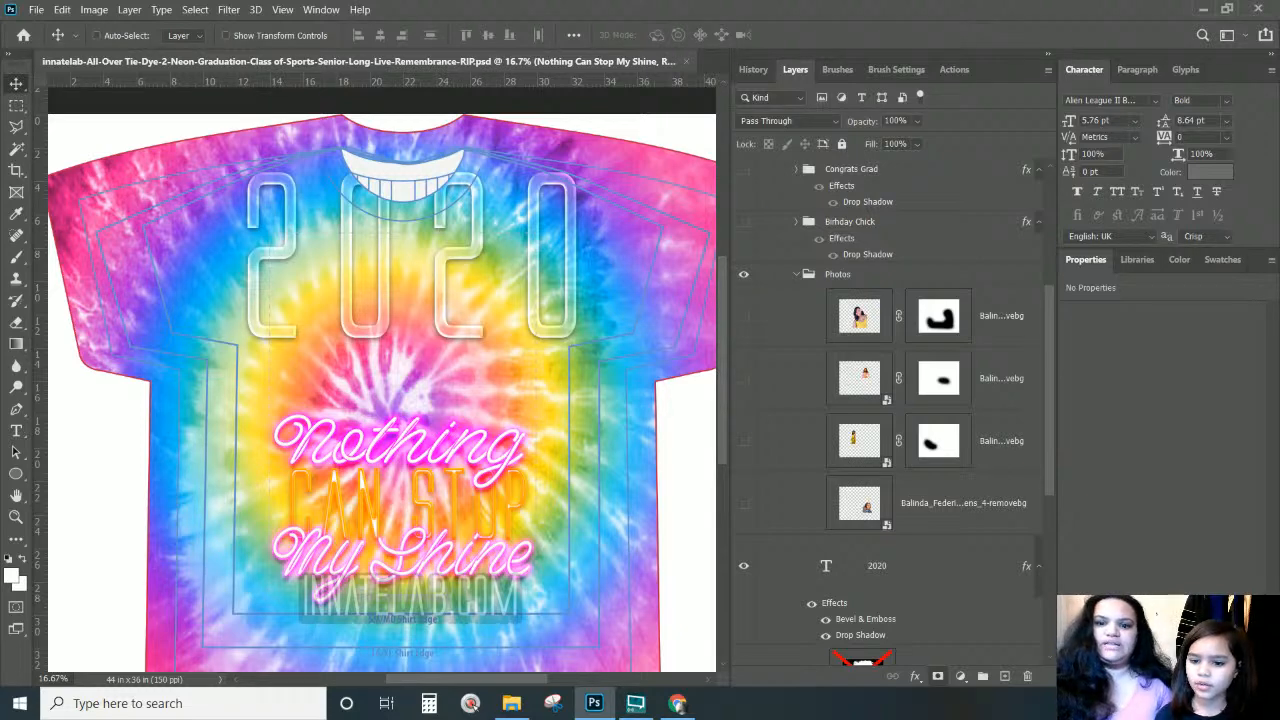
Try to transfer the top portrait's layer mask onto the photo layer below it
{"action": "left_click_drag", "start_coordinate": [953, 320], "coordinate": [955, 348]}
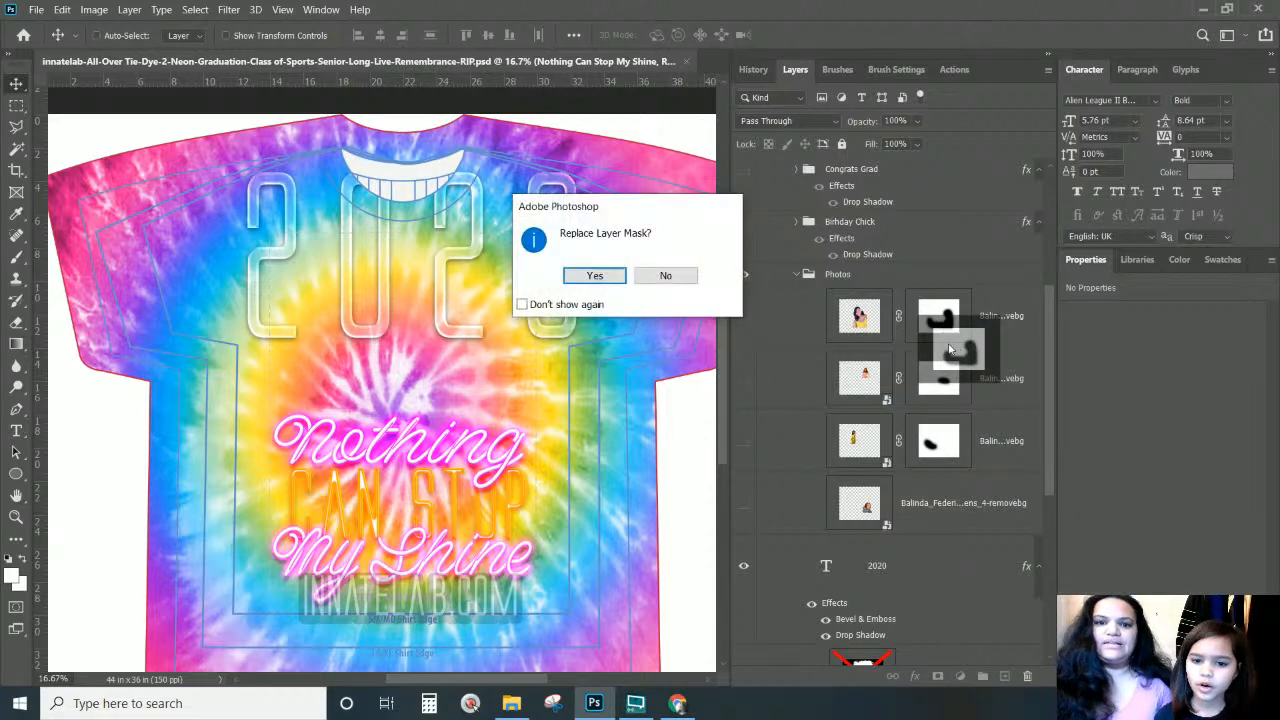
{"action": "left_click", "coordinate": [666, 278]}
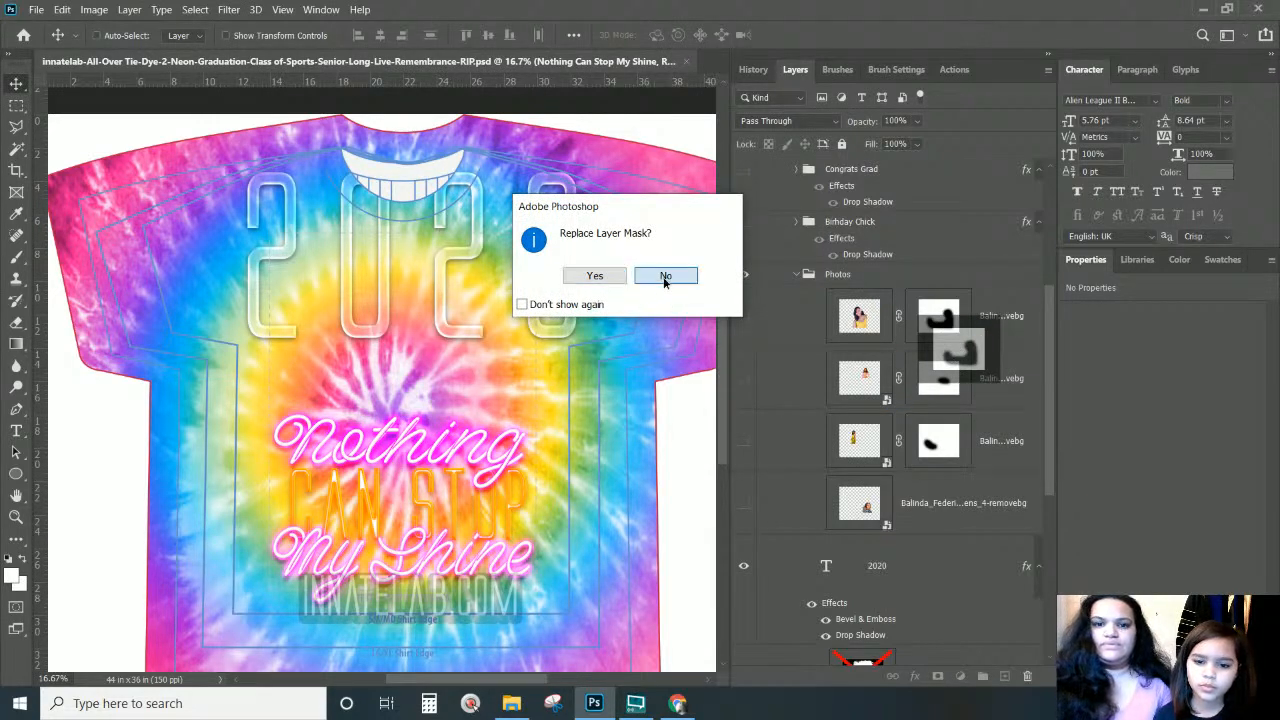
{"action": "right_click", "coordinate": [1007, 314]}
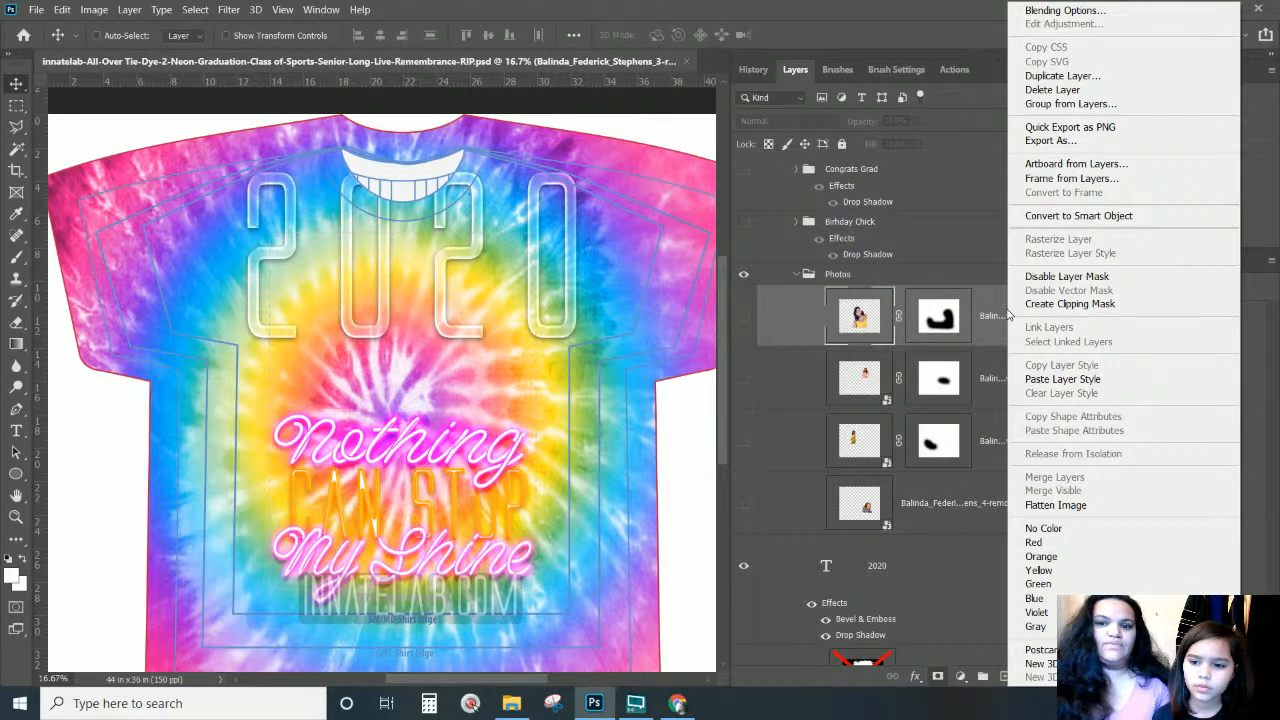
{"action": "key", "text": "Escape"}
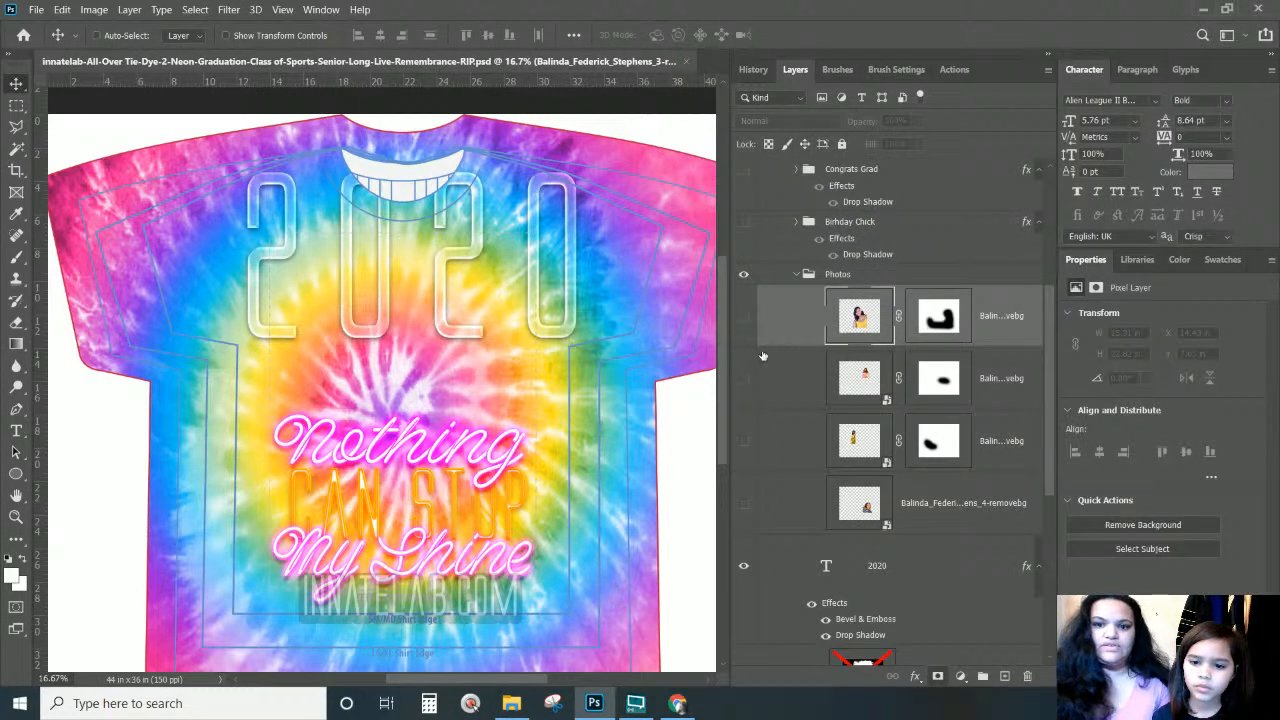
{"action": "left_click_drag", "start_coordinate": [785, 330], "coordinate": [823, 331]}
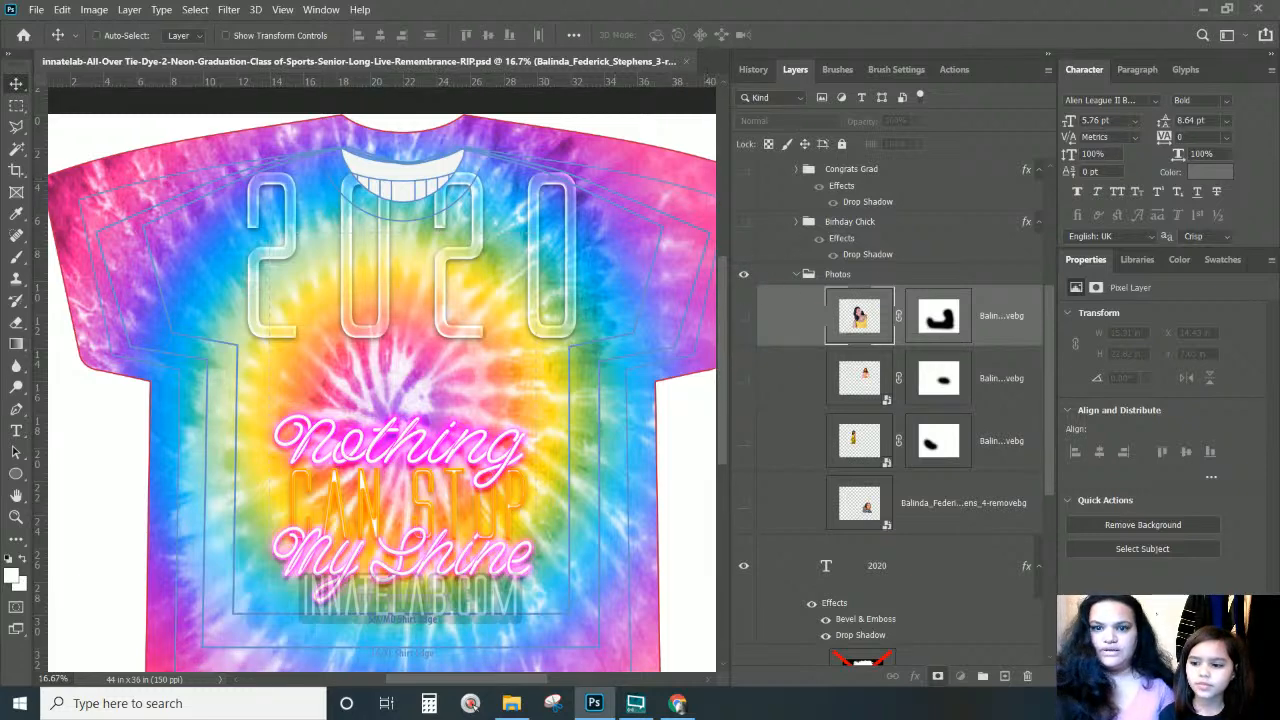
Place the Snapchat-818382463-removebg cutout at the top of the Photos group, scaled to about 139.54% and positioned behind the neon text
{"action": "left_click_drag", "start_coordinate": [363, 377], "coordinate": [398, 385]}
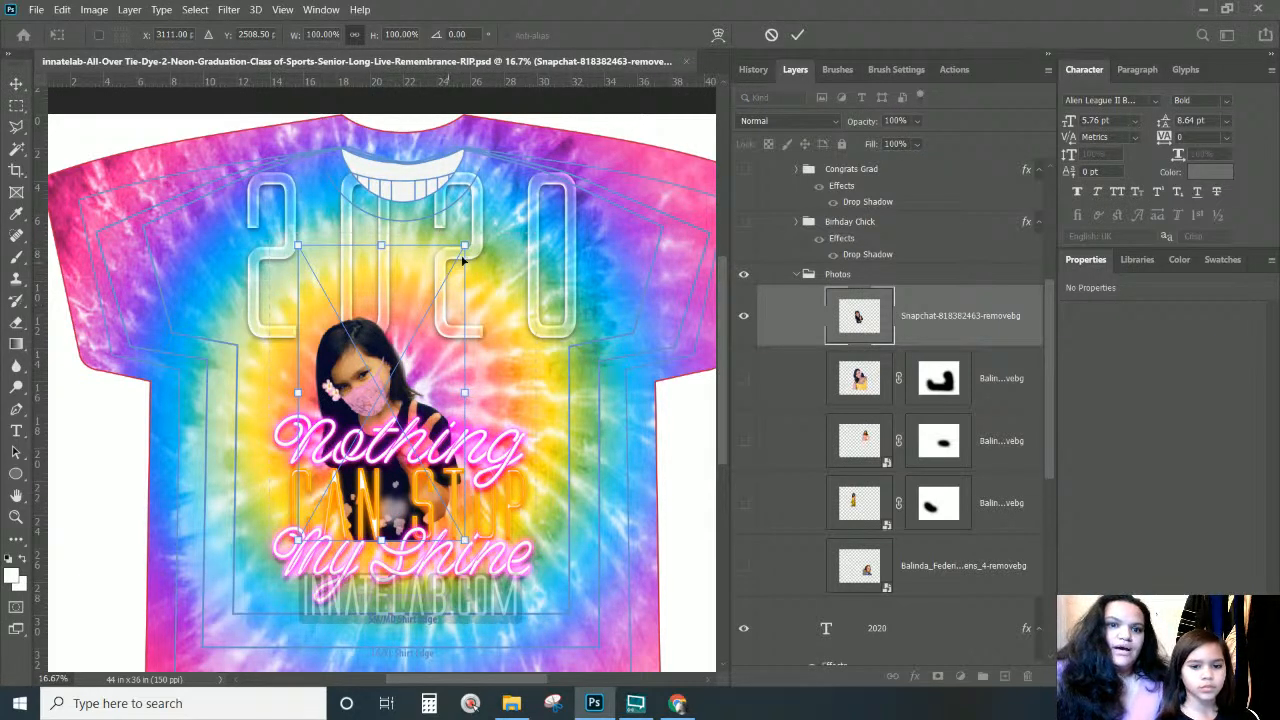
{"action": "left_click_drag", "start_coordinate": [465, 246], "coordinate": [585, 155]}
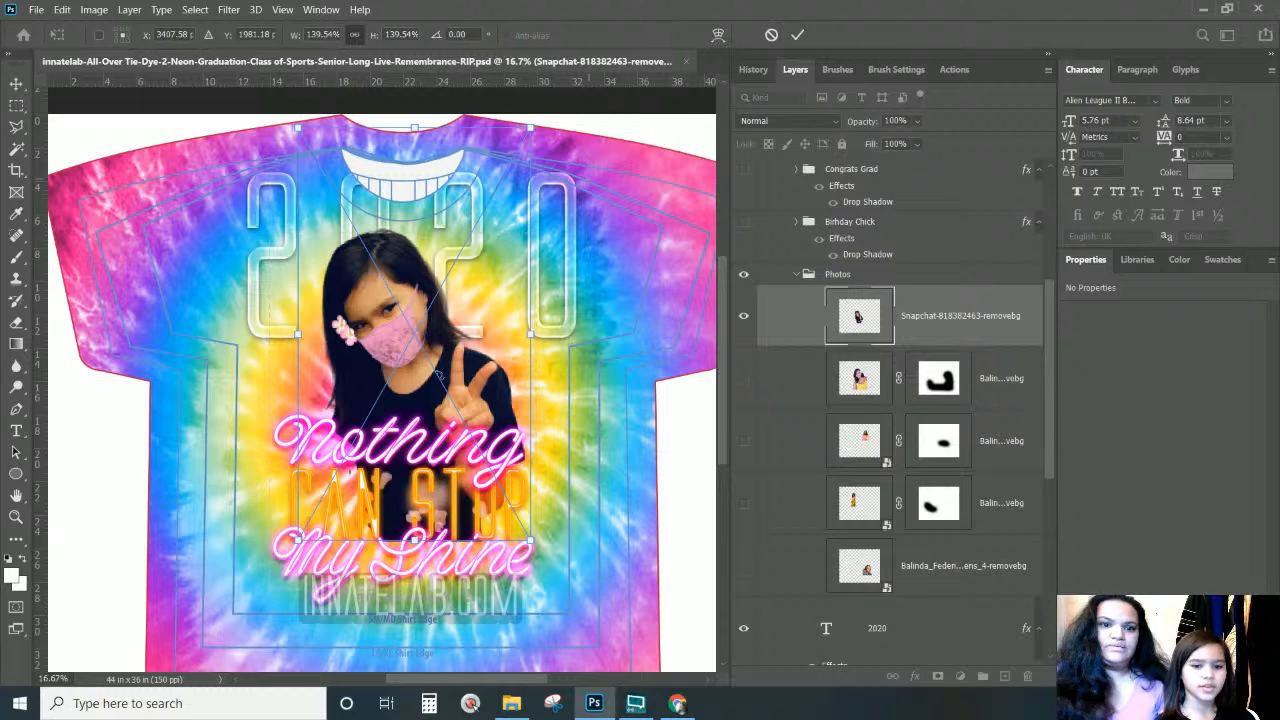
{"action": "left_click_drag", "start_coordinate": [410, 333], "coordinate": [404, 367]}
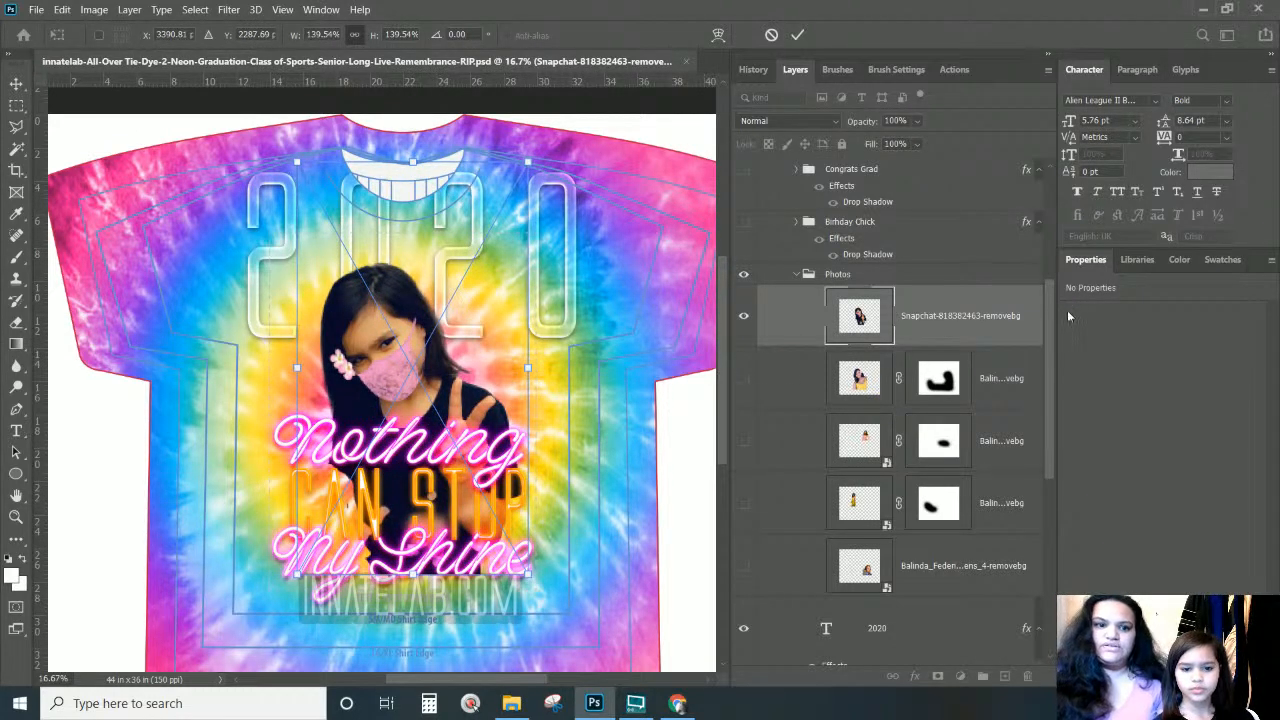
{"action": "key", "text": "Return"}
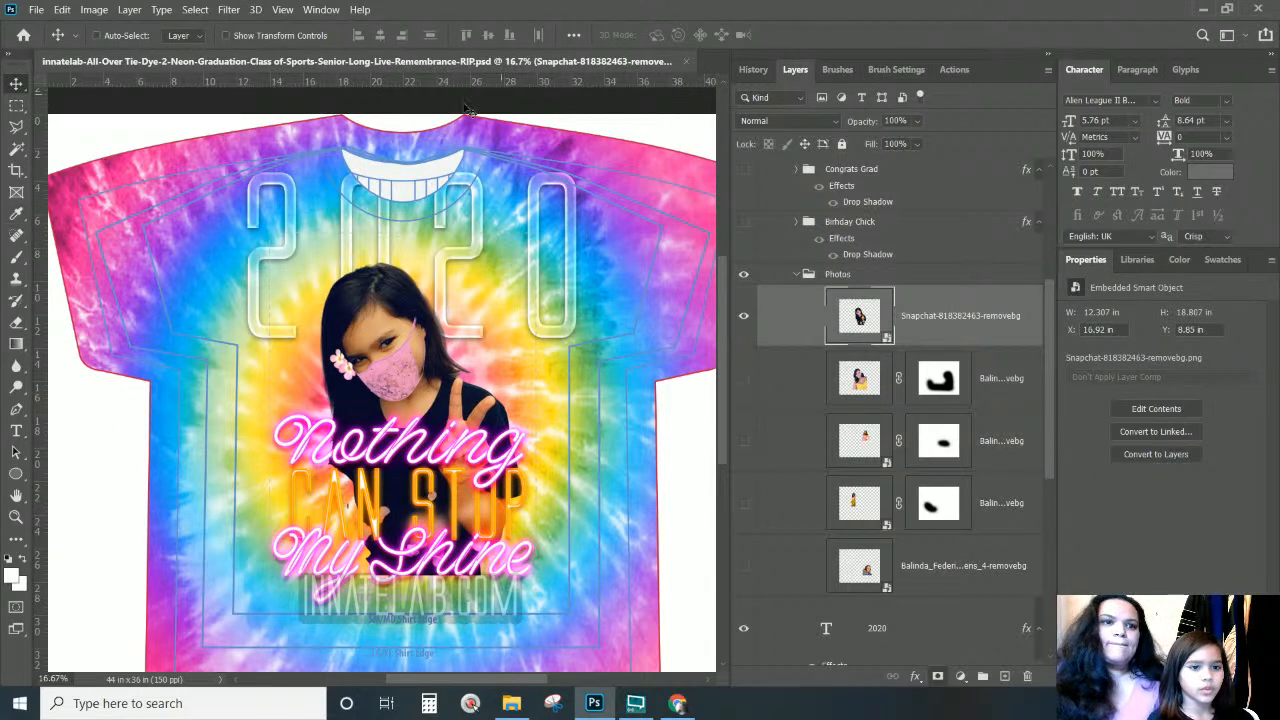
Try clipping the new cutout to the hidden portrait layer below it, with that portrait shown, and undo both changes
{"action": "left_click", "coordinate": [190, 37]}
{"action": "left_click", "coordinate": [193, 201]}
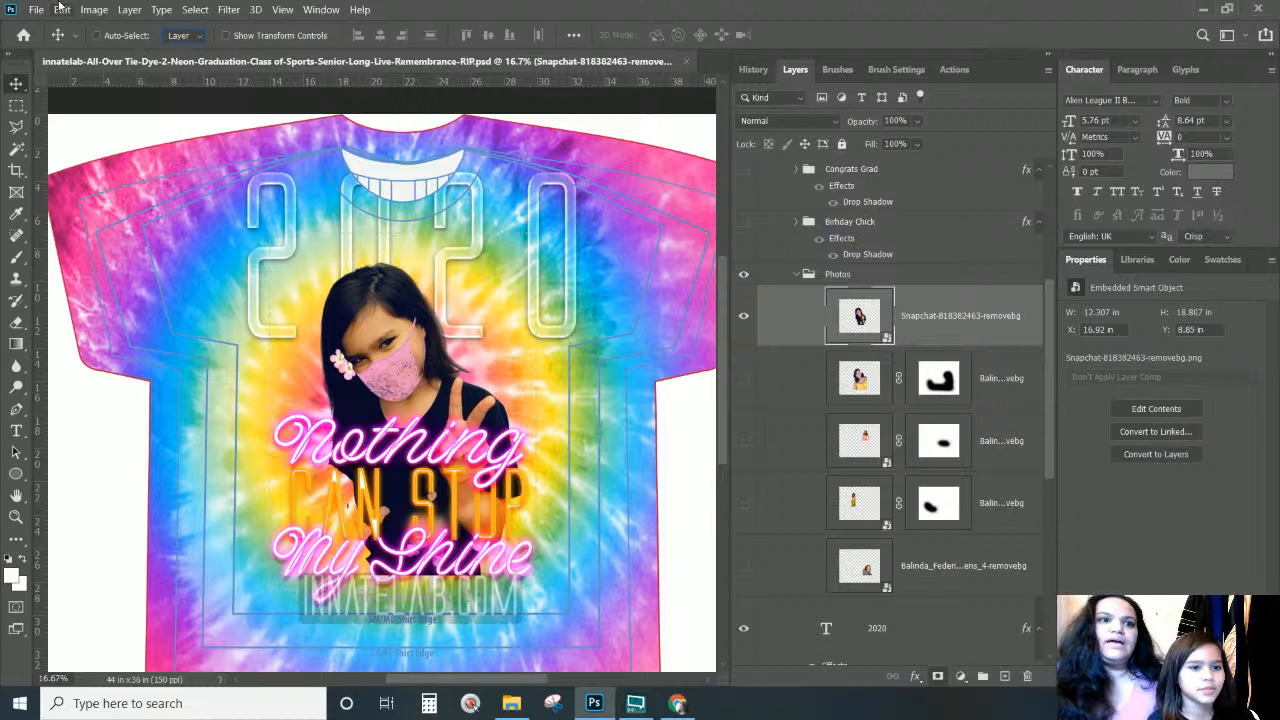
{"action": "left_click", "coordinate": [128, 9]}
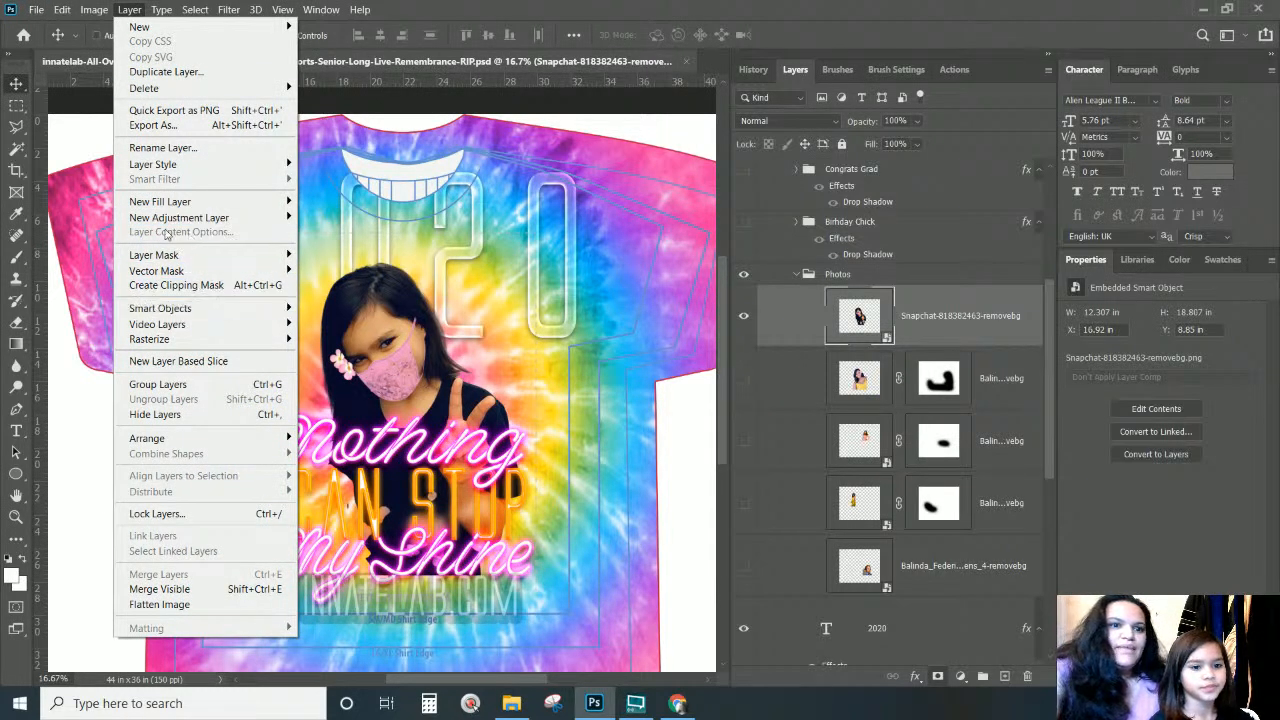
{"action": "mouse_move", "coordinate": [177, 272]}
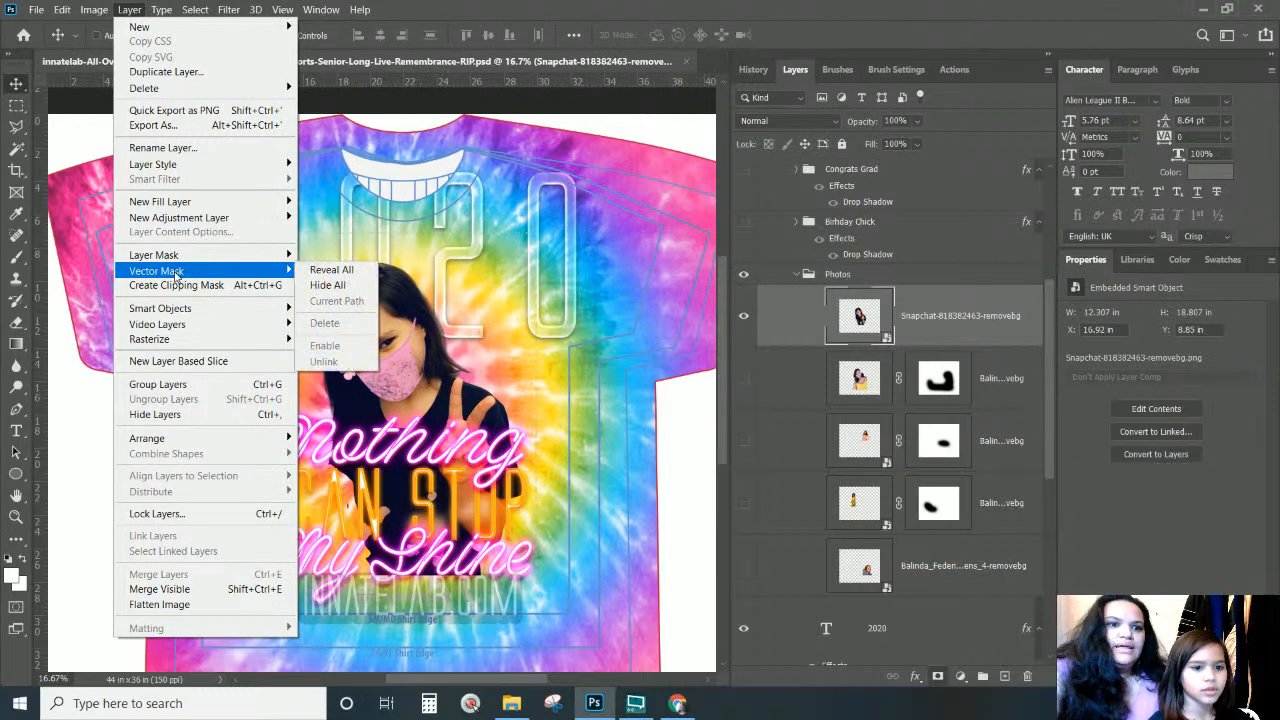
{"action": "left_click", "coordinate": [180, 288]}
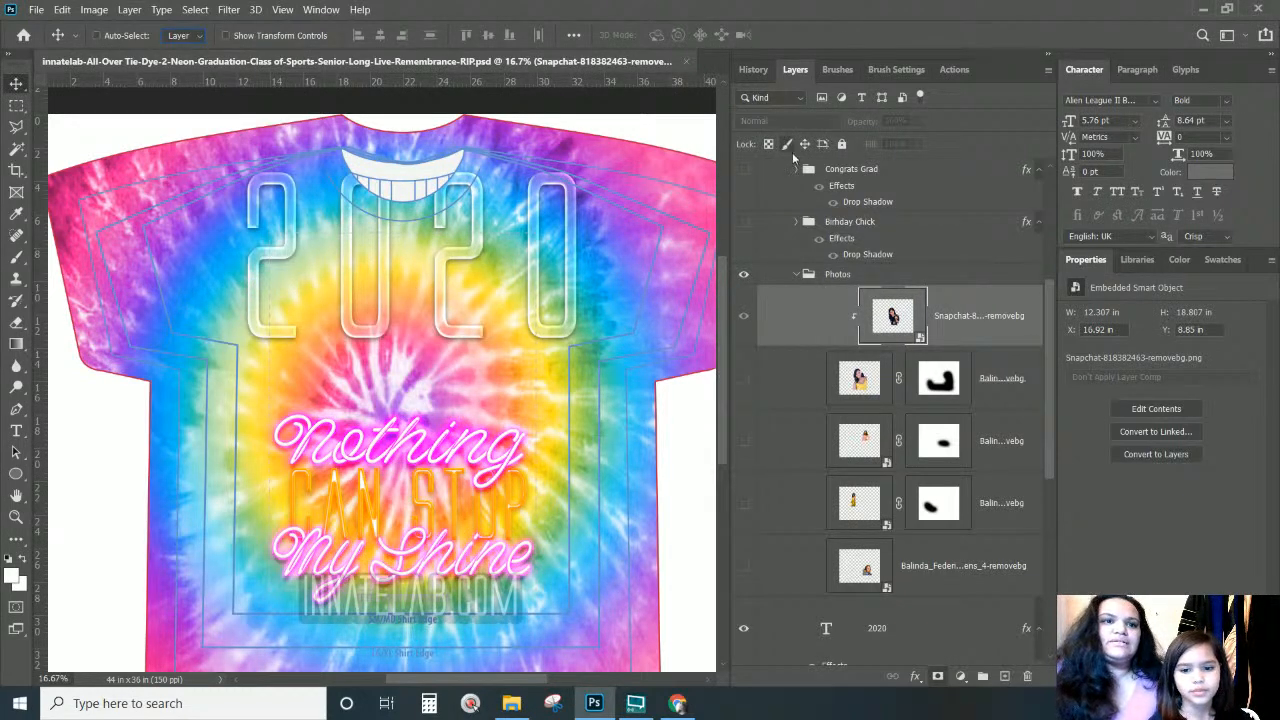
{"action": "left_click", "coordinate": [742, 317]}
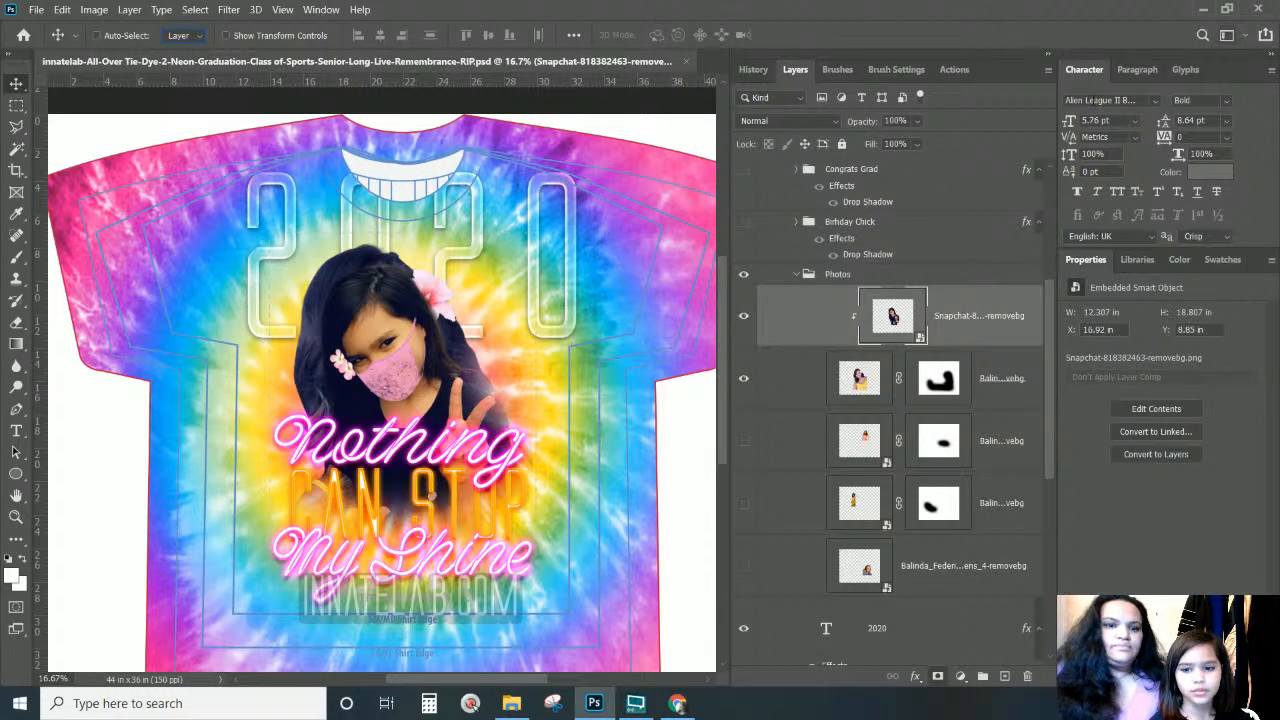
{"action": "key", "text": "ctrl+z"}
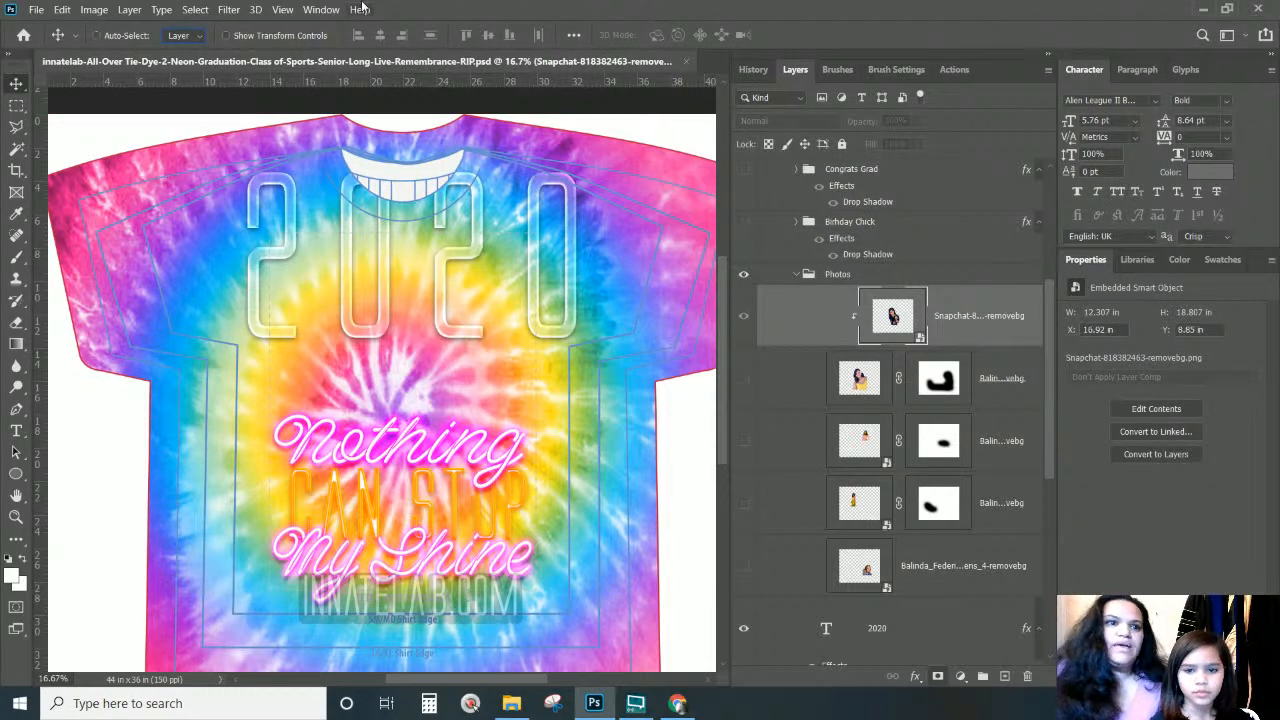
{"action": "left_click", "coordinate": [62, 10]}
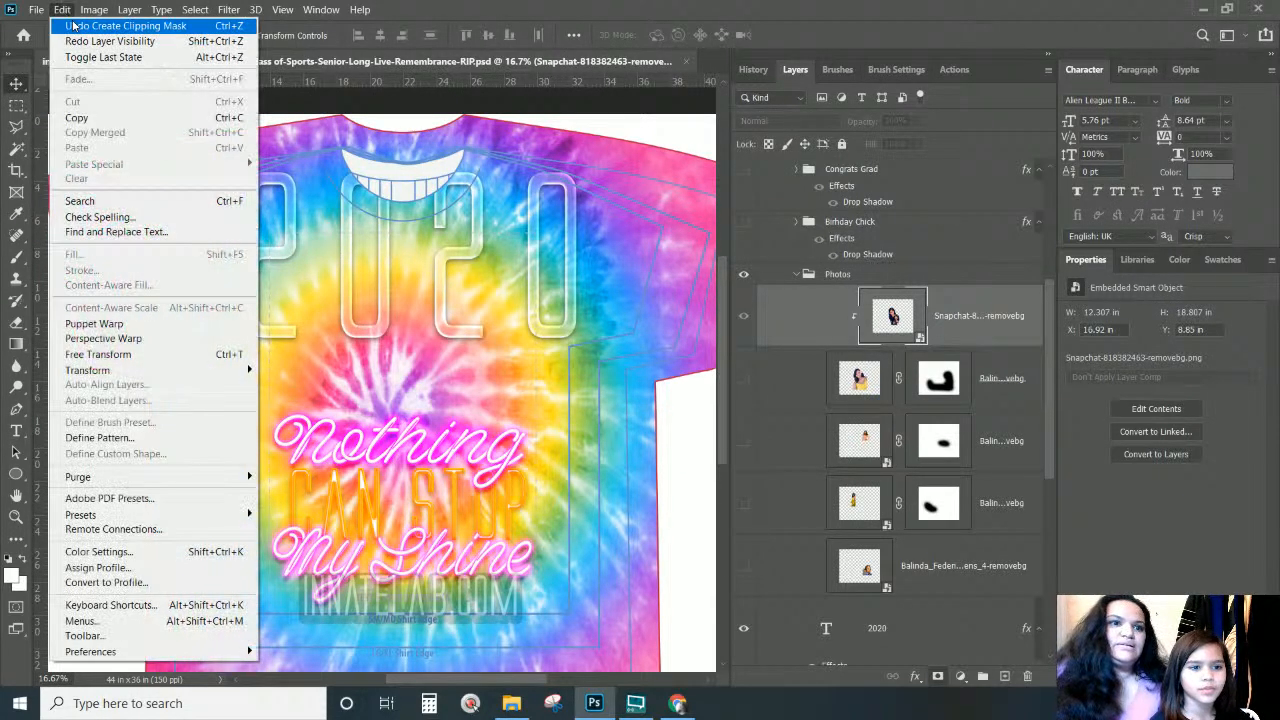
{"action": "left_click", "coordinate": [73, 26]}
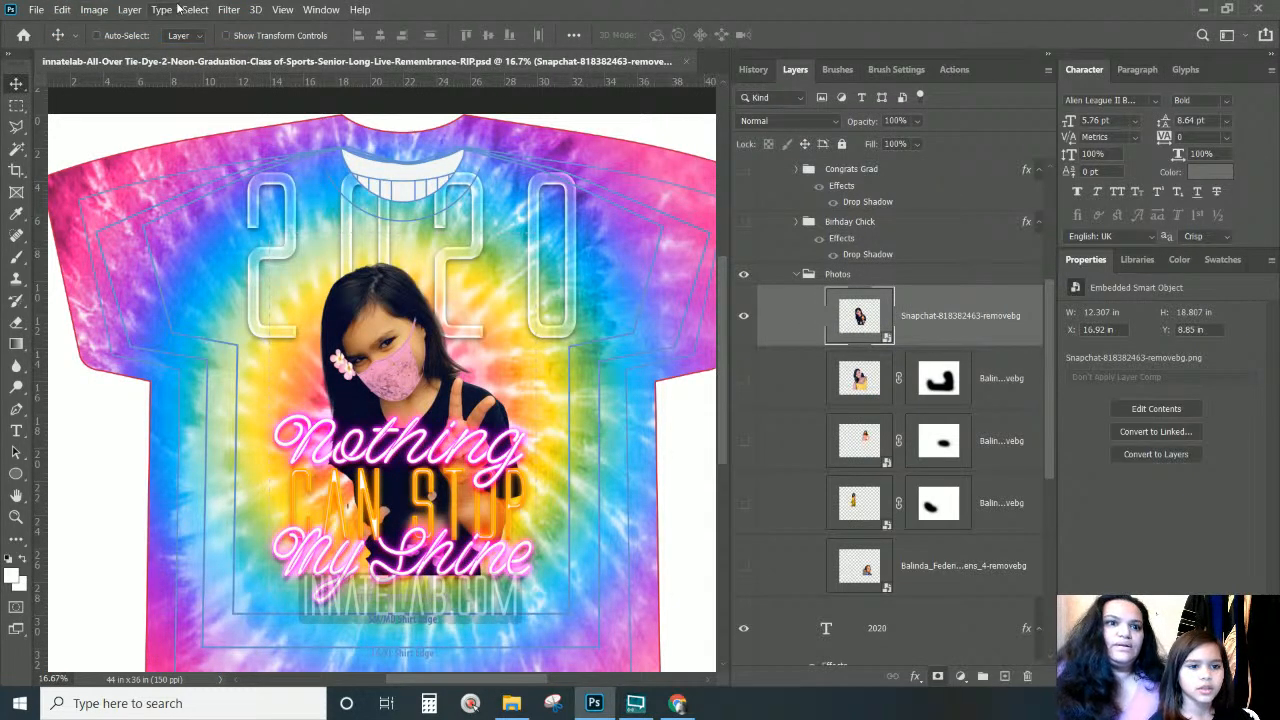
Add a reveal-all layer mask to the new cutout and fade its bottom edge with a large soft black brush
{"action": "left_click", "coordinate": [130, 10]}
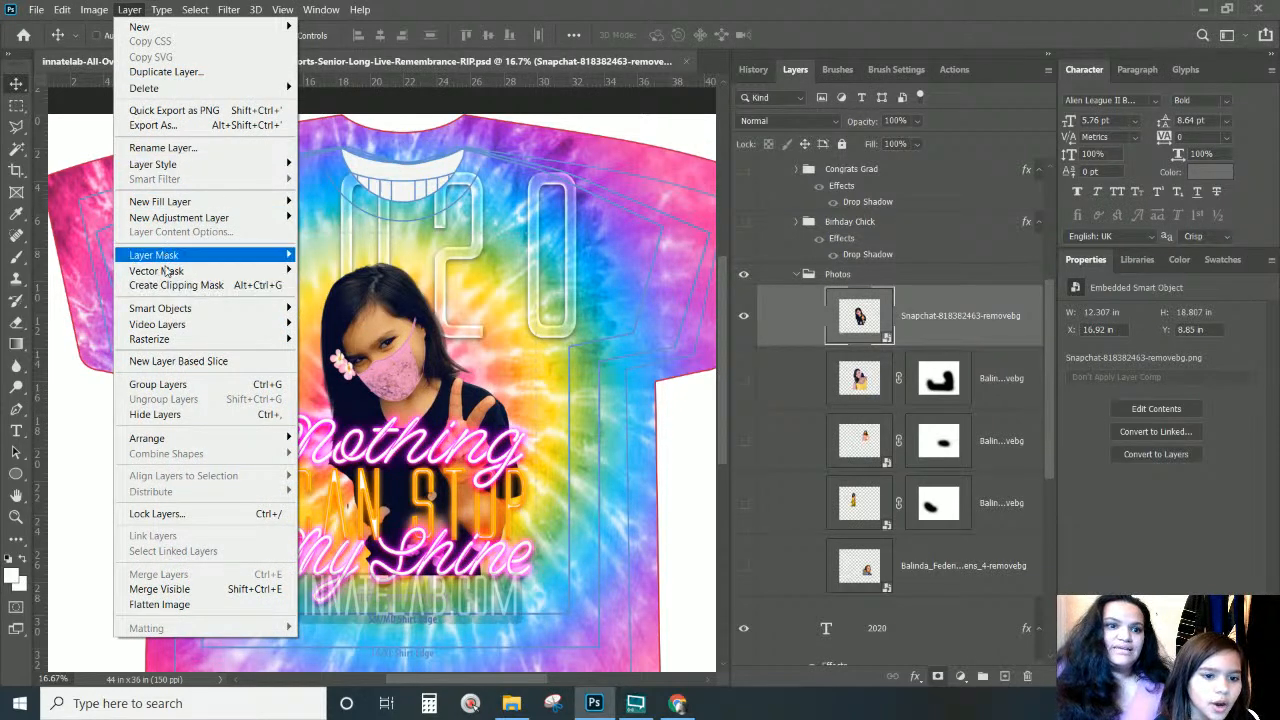
{"action": "mouse_move", "coordinate": [131, 258]}
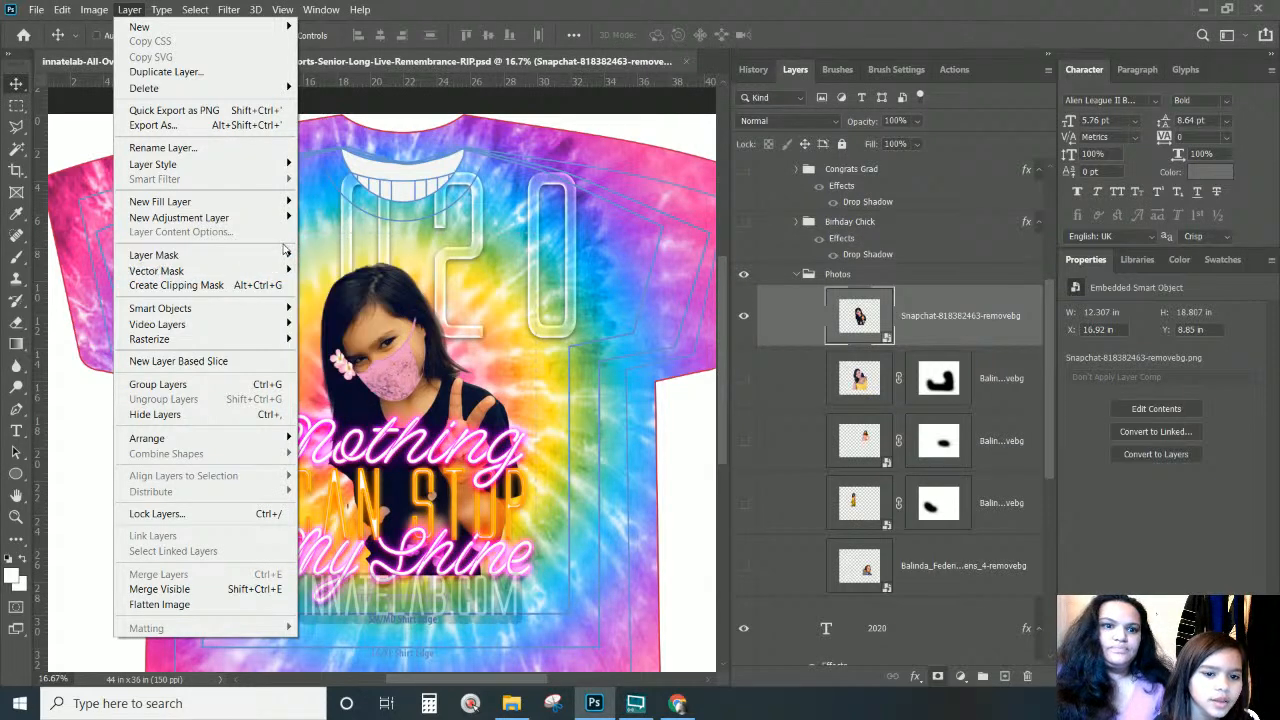
{"action": "mouse_move", "coordinate": [291, 265]}
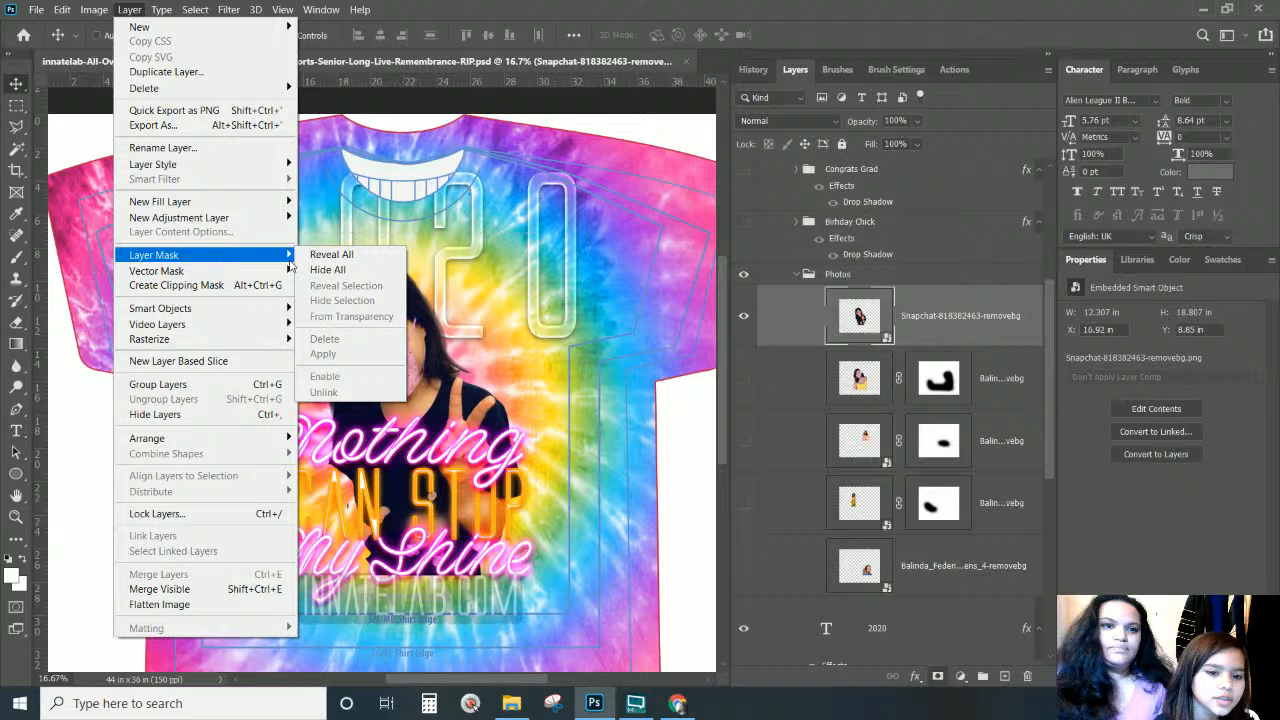
{"action": "left_click", "coordinate": [331, 255]}
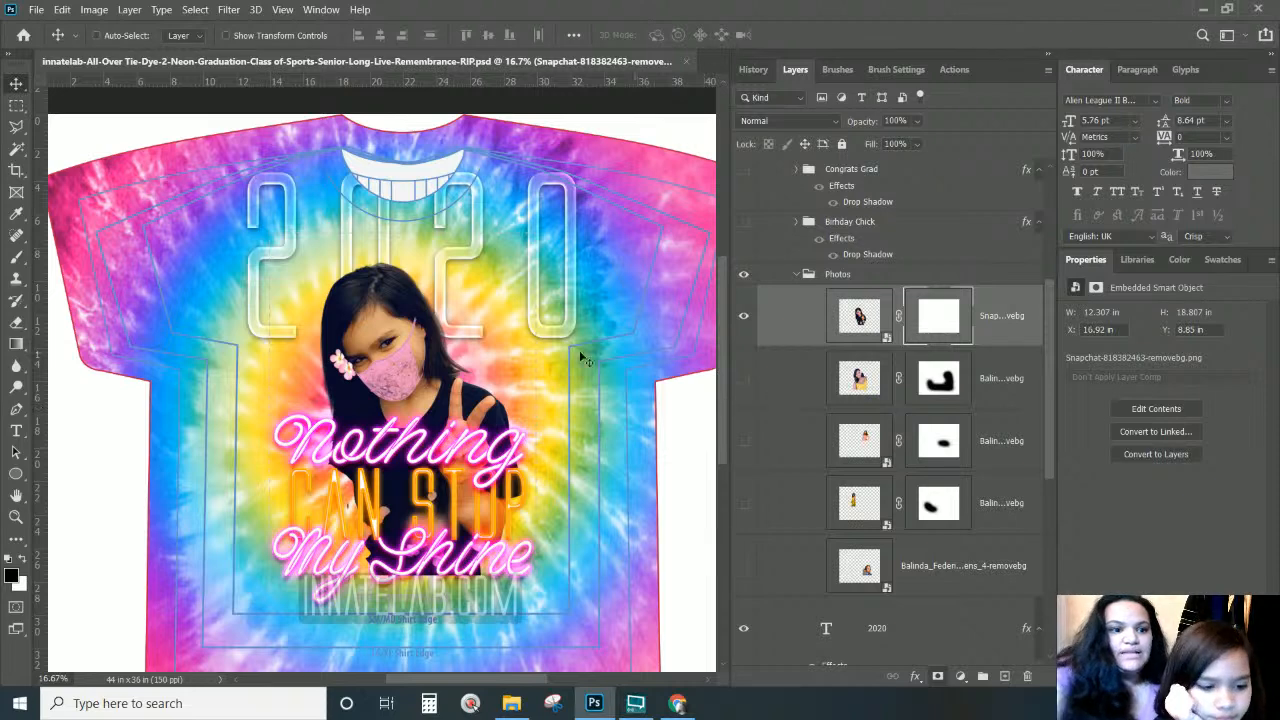
{"action": "left_click", "coordinate": [17, 257]}
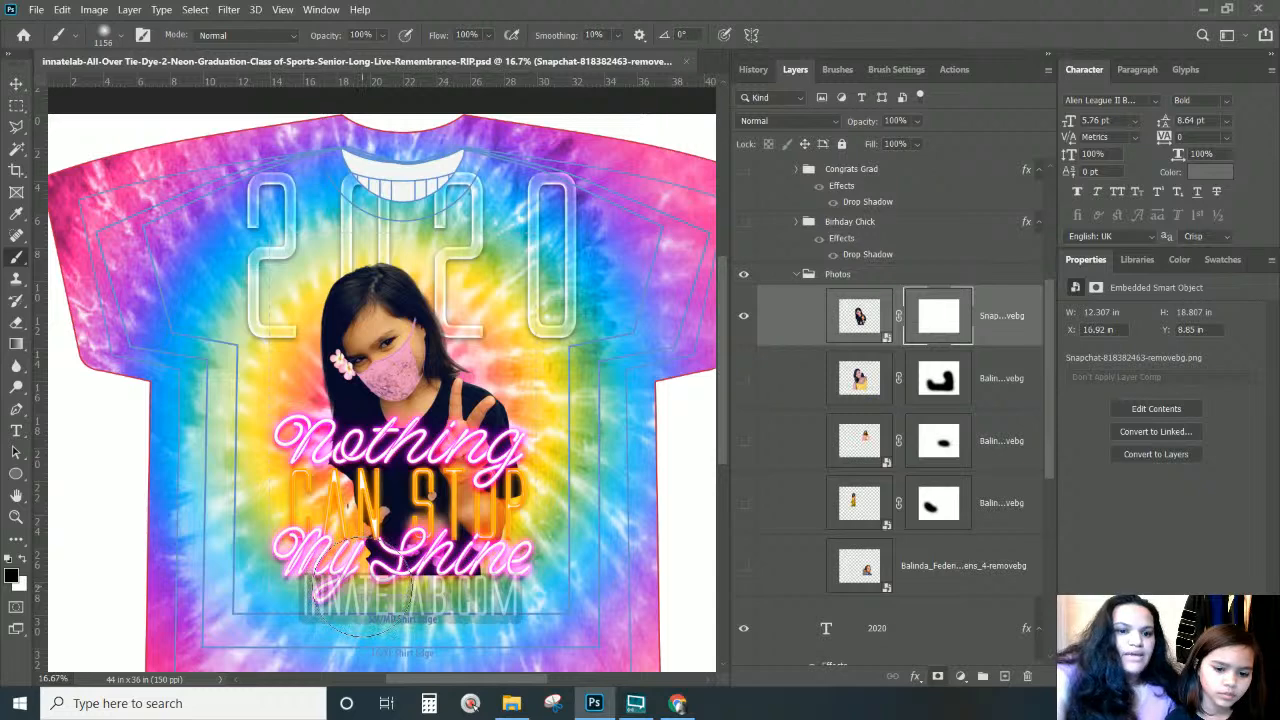
{"action": "mouse_move", "coordinate": [365, 600]}
{"action": "left_mouse_down"}
{"action": "mouse_move", "coordinate": [430, 555]}
{"action": "mouse_move", "coordinate": [455, 575]}
{"action": "mouse_move", "coordinate": [480, 560]}
{"action": "left_mouse_up"}
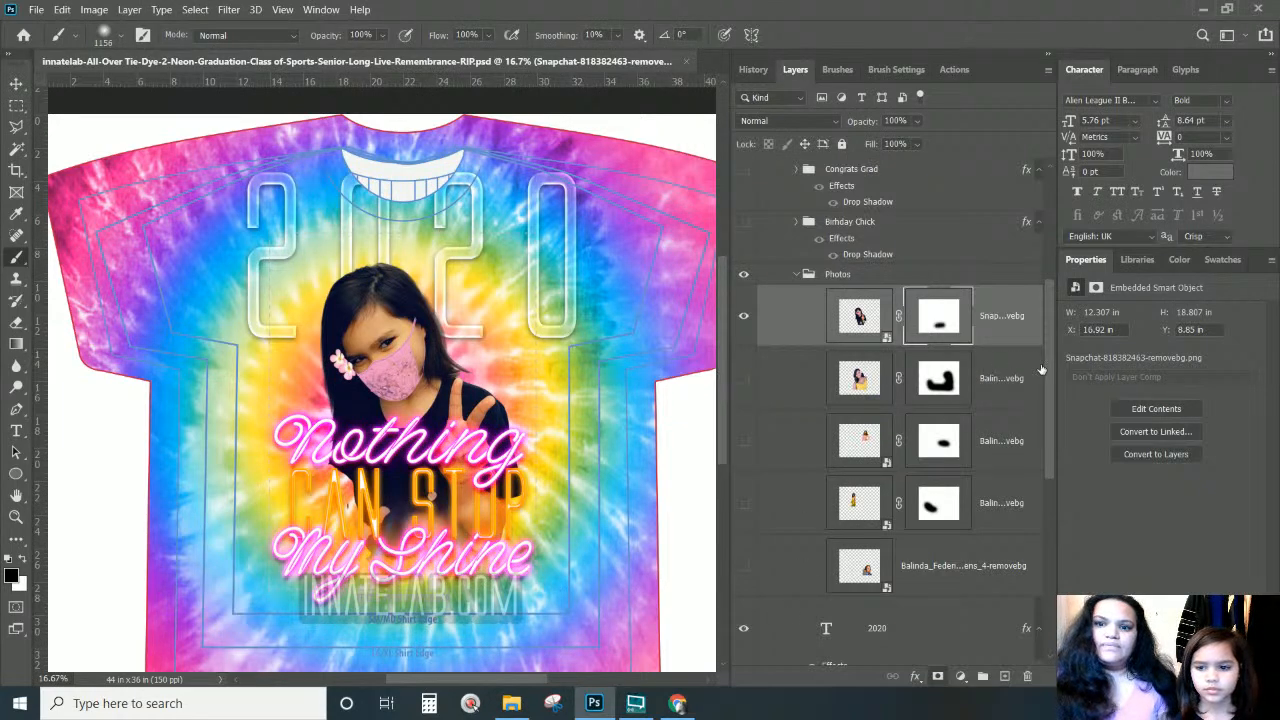
Hide the Lisa Frank Radial gradient layer to preview the shirt without its colours, and show it again
{"action": "left_click_drag", "start_coordinate": [1050, 338], "coordinate": [1046, 521]}
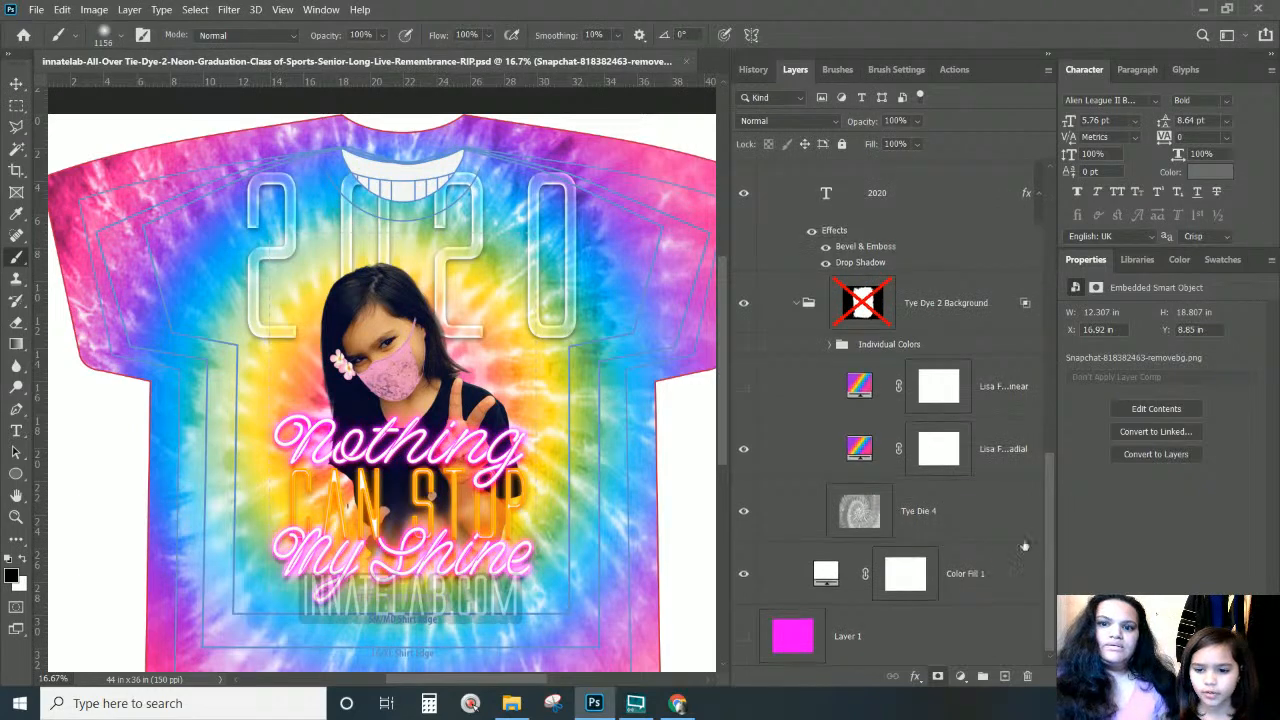
{"action": "left_click", "coordinate": [746, 453]}
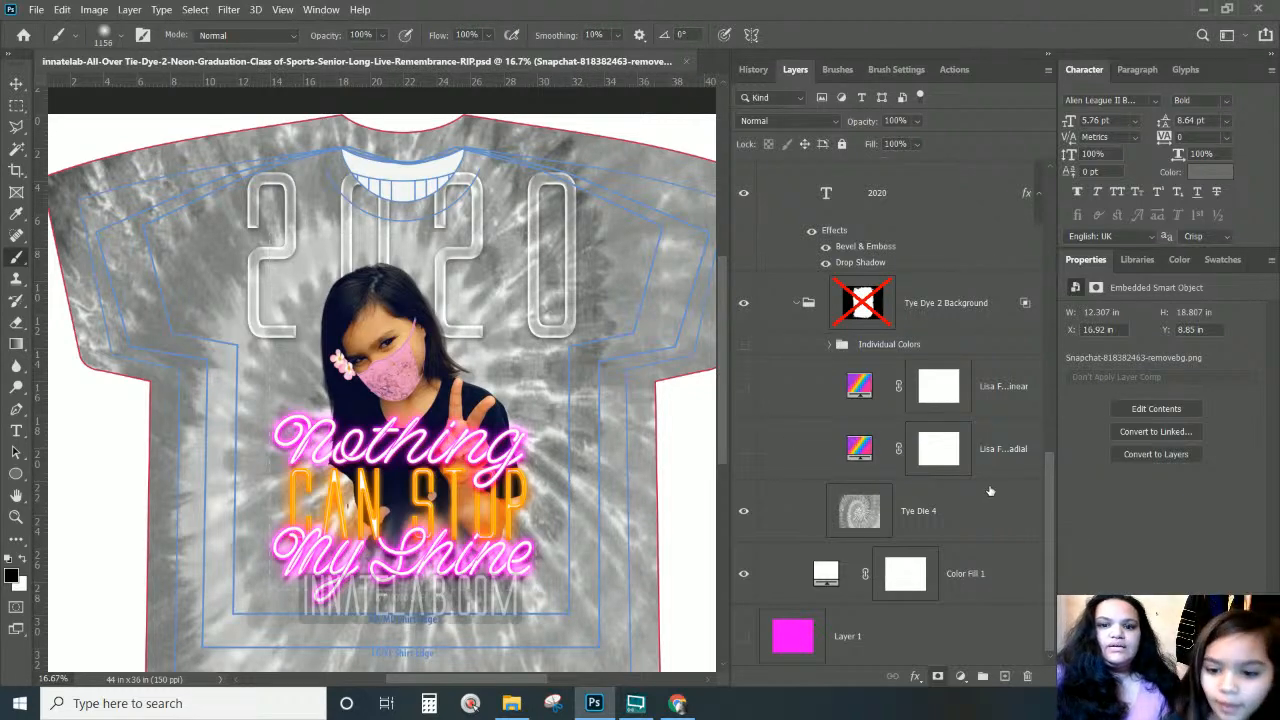
{"action": "left_click", "coordinate": [743, 448]}
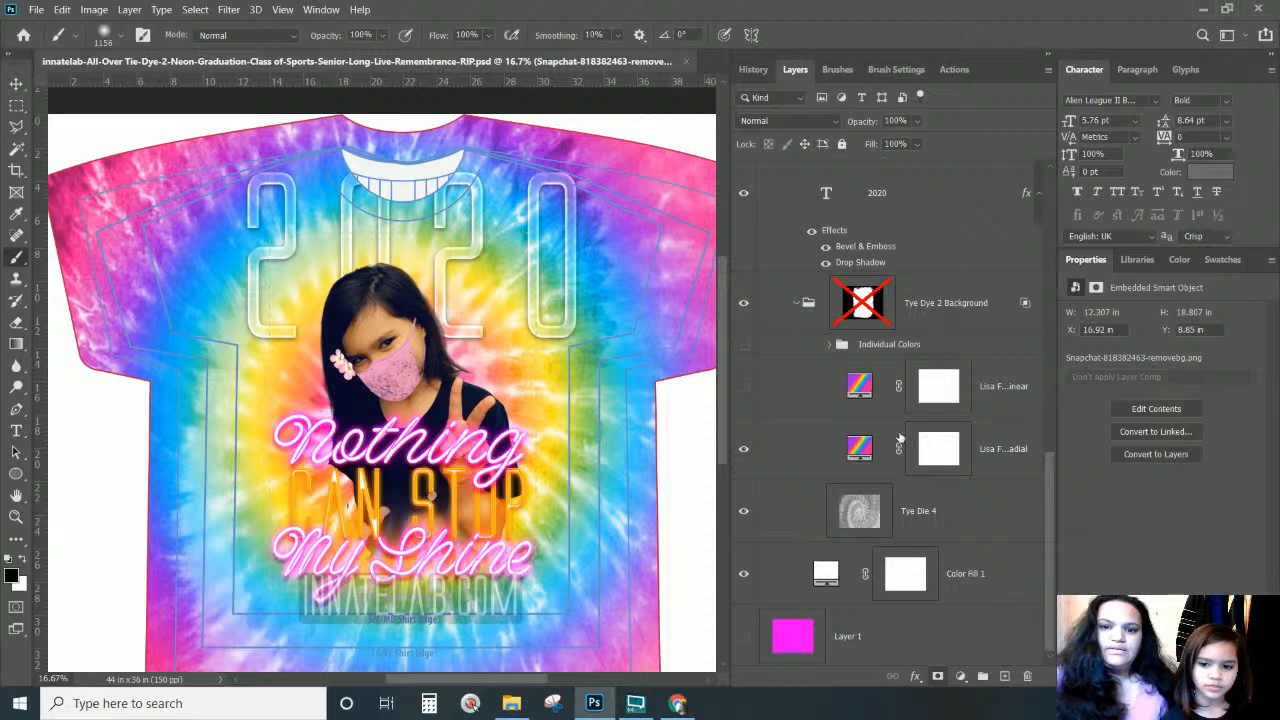
Try moving the Lisa Frank Radial gradient's blue stop to 68% and first purple stop to 10%, and cancel the edits
{"action": "left_click", "coordinate": [862, 449]}
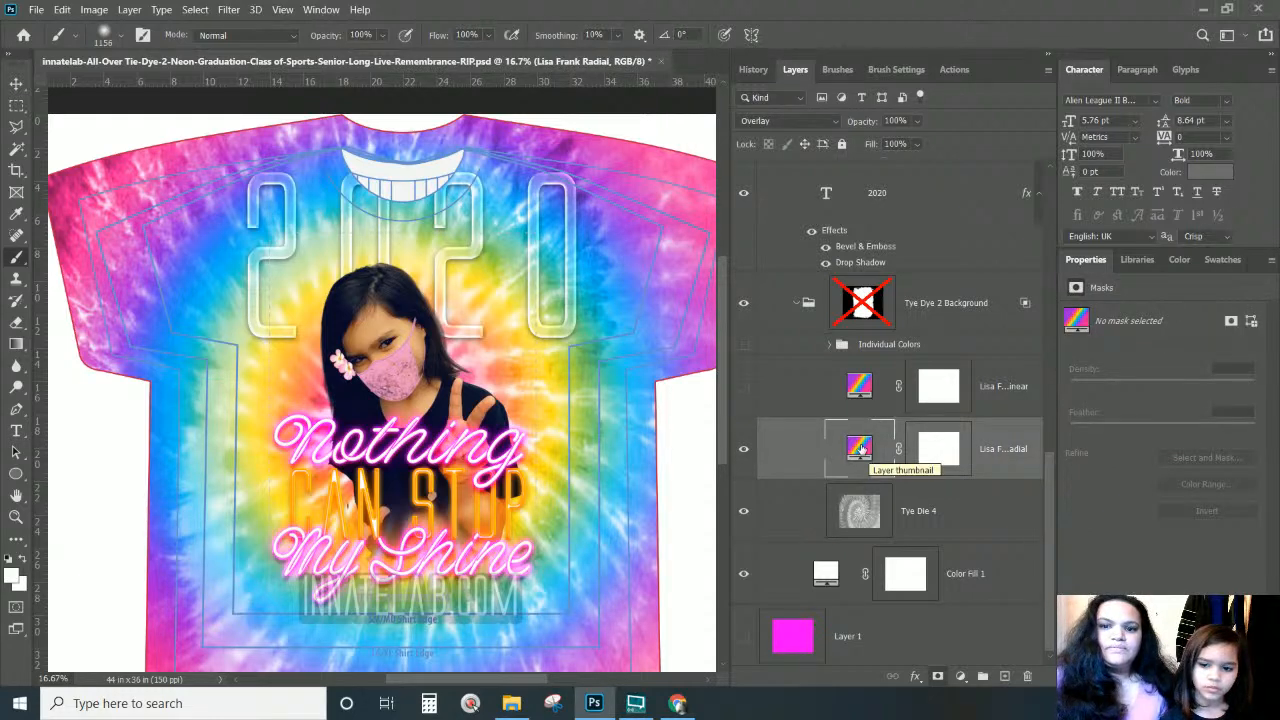
{"action": "double_click", "coordinate": [859, 448]}
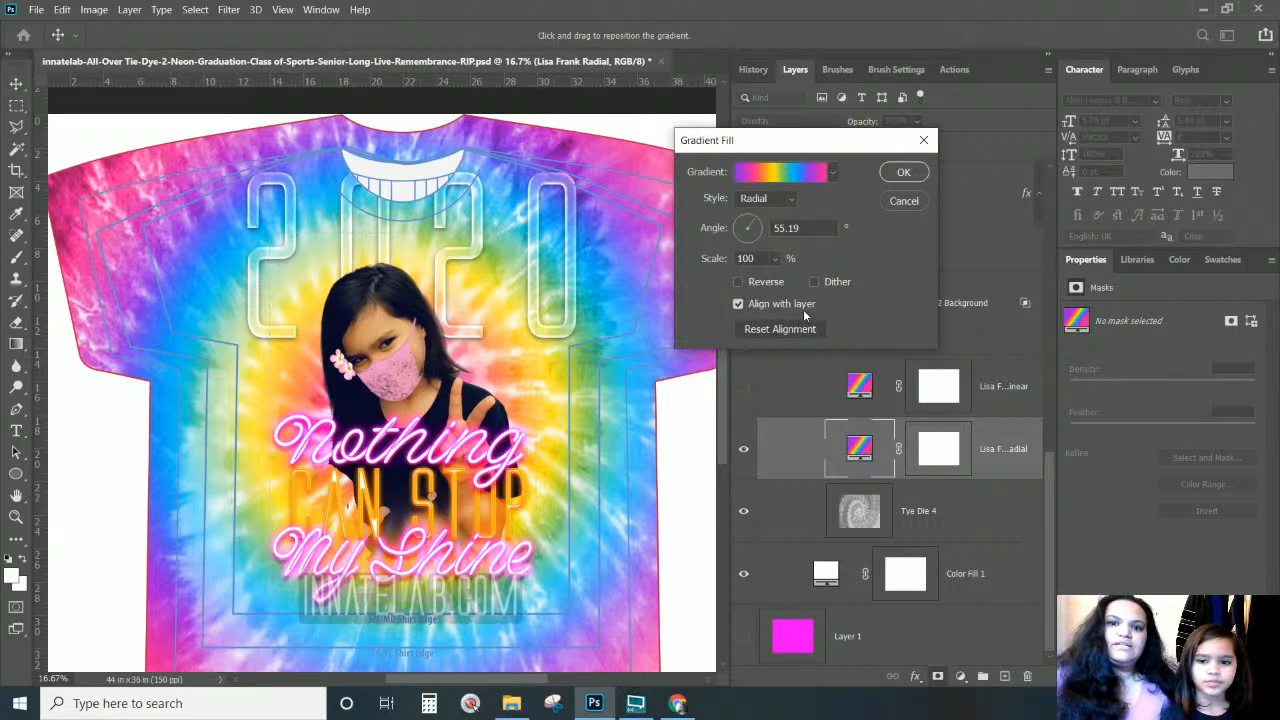
{"action": "left_click", "coordinate": [760, 176]}
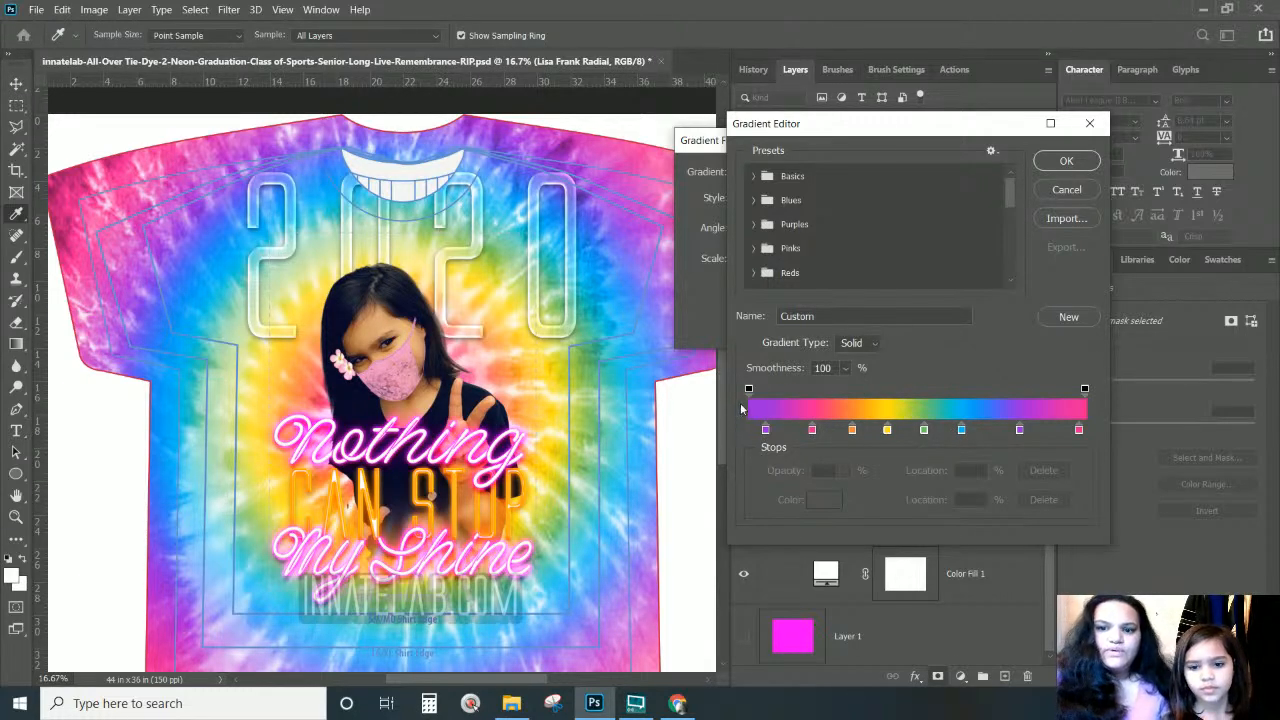
{"action": "left_click", "coordinate": [961, 430]}
{"action": "left_click_drag", "start_coordinate": [962, 433], "coordinate": [977, 432]}
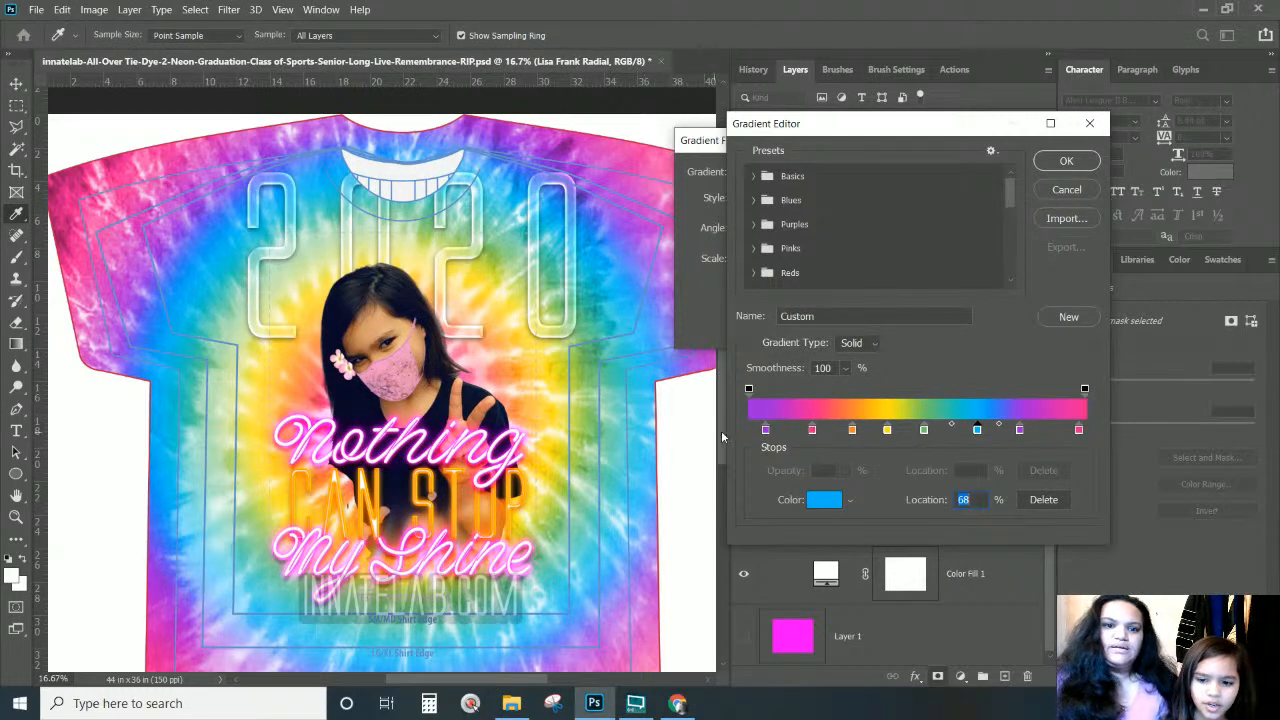
{"action": "left_click", "coordinate": [765, 431]}
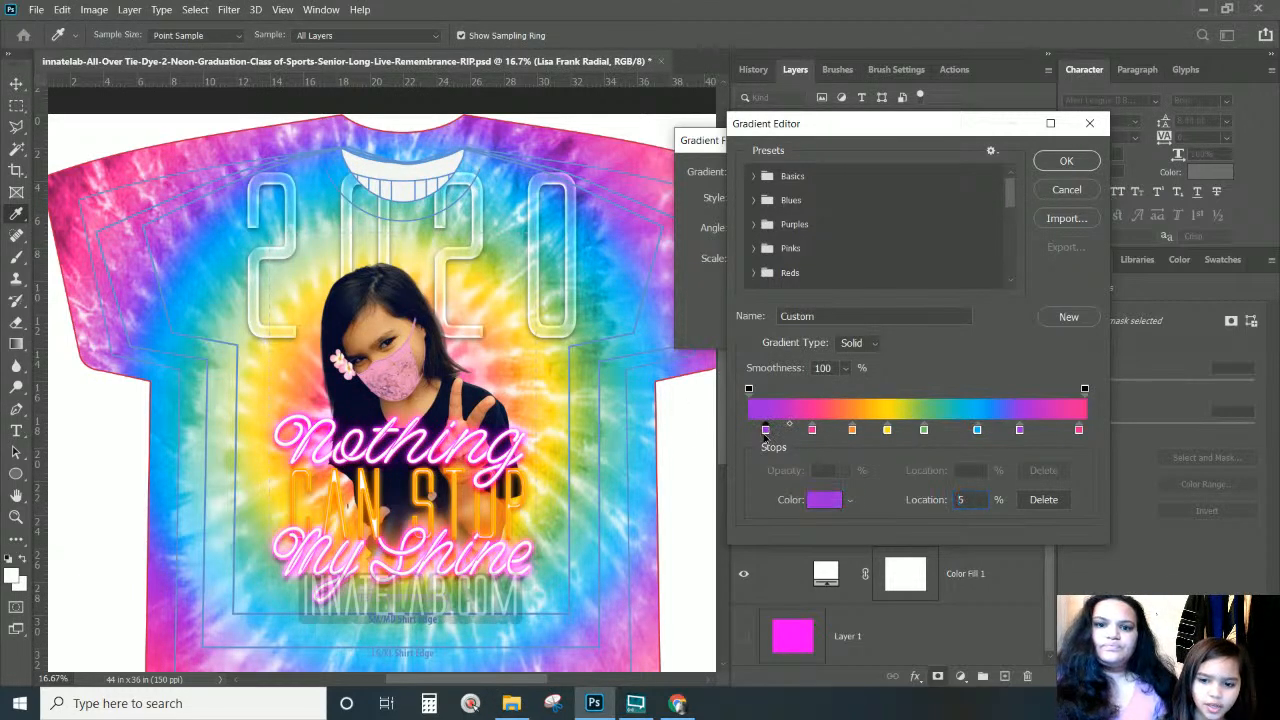
{"action": "left_click_drag", "start_coordinate": [765, 430], "coordinate": [783, 436]}
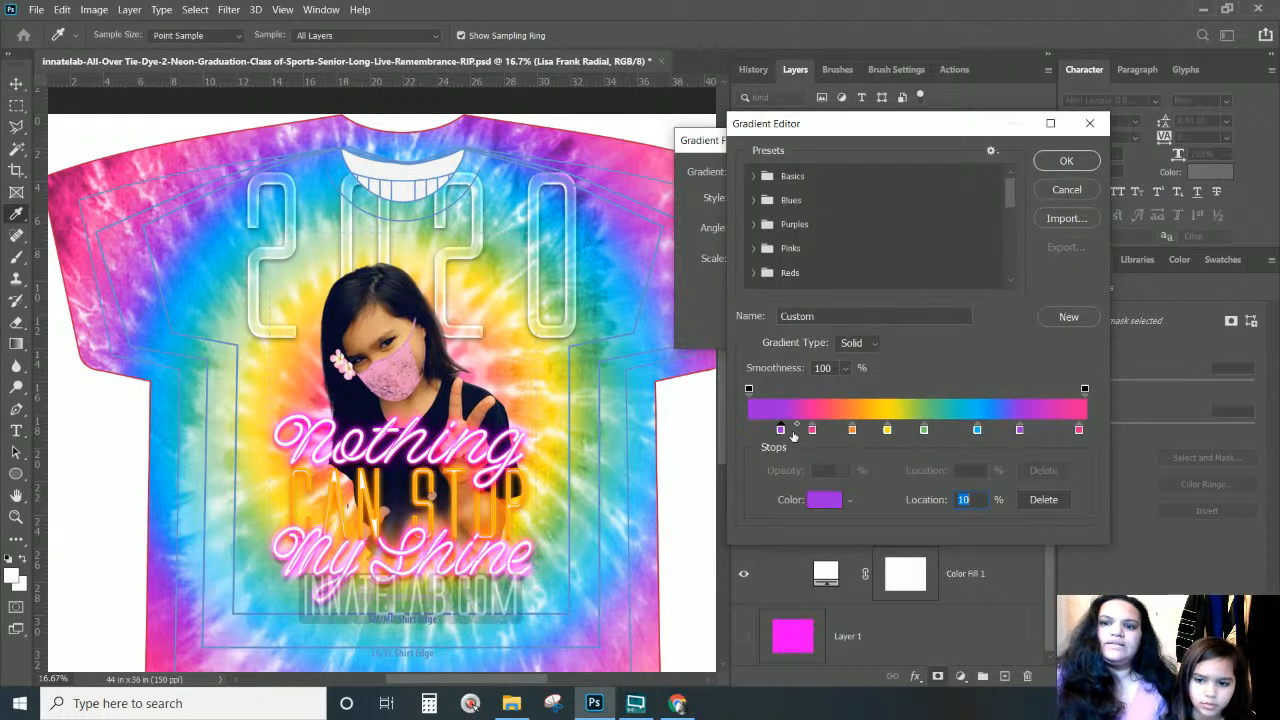
{"action": "left_click", "coordinate": [1071, 196]}
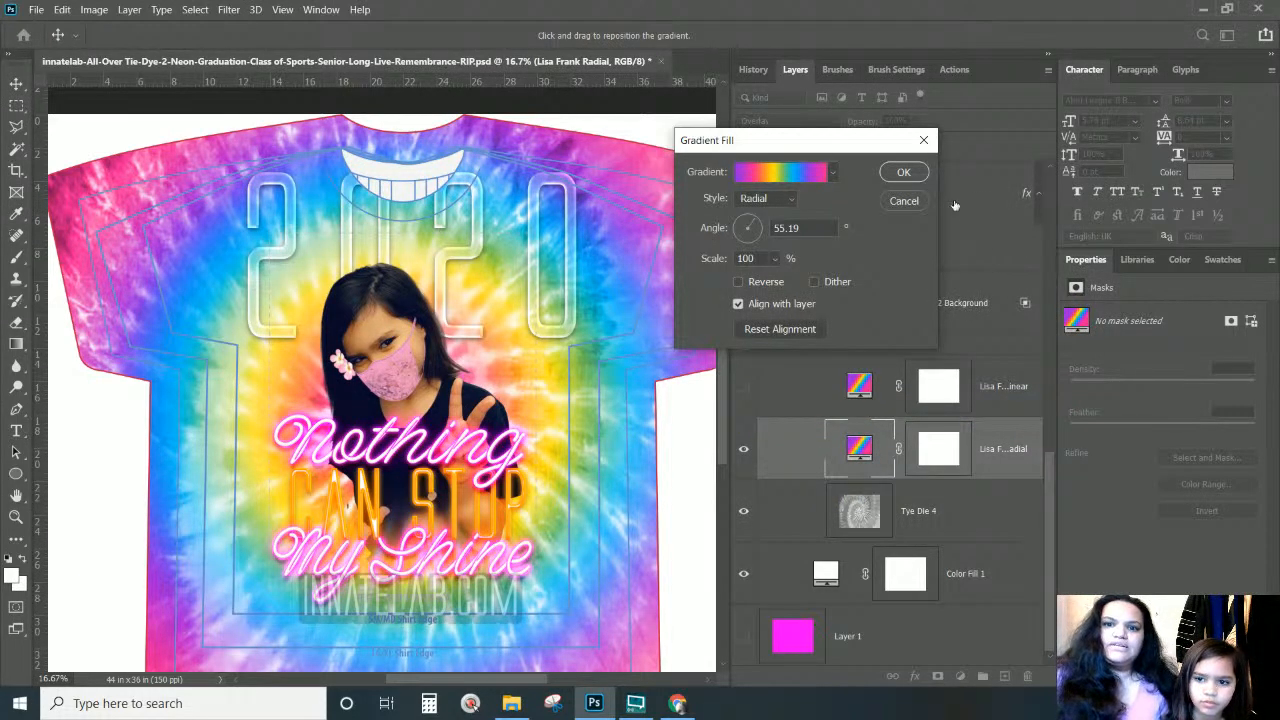
{"action": "left_click", "coordinate": [900, 203]}
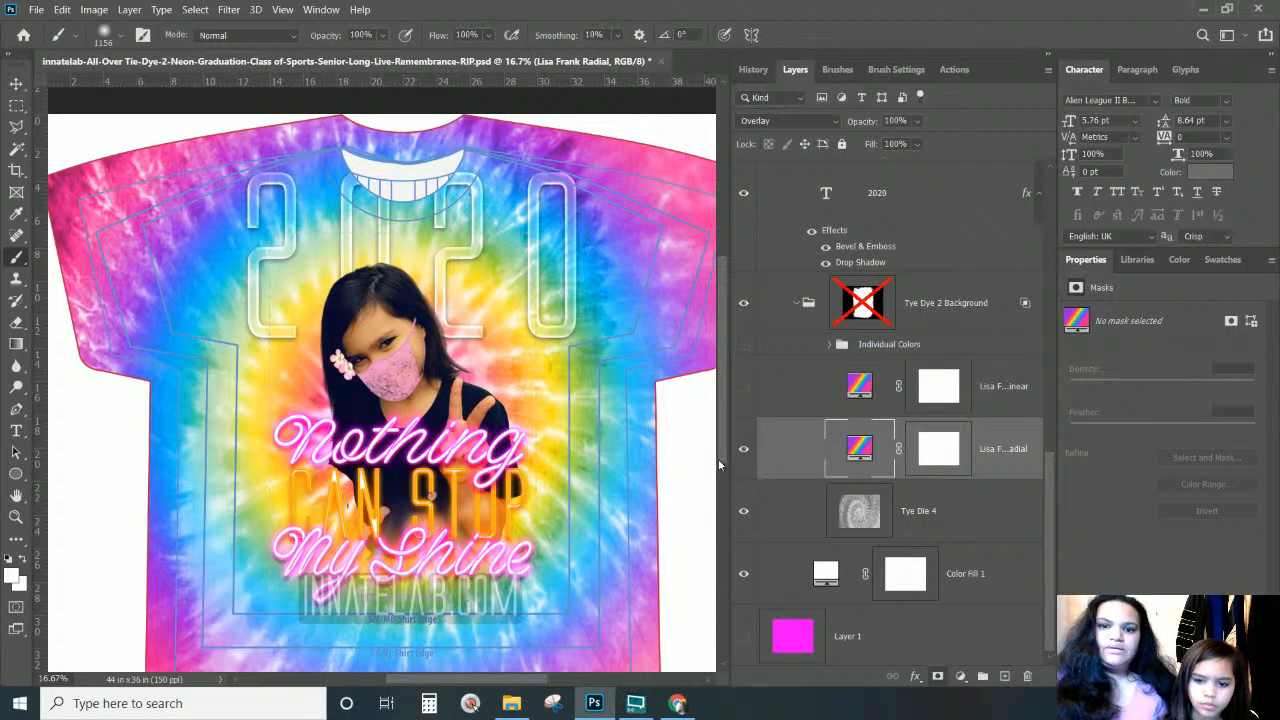
Show the Lisa Frank Linear gradient layer in place of the Lisa Frank Radial gradient
{"action": "left_click", "coordinate": [743, 448]}
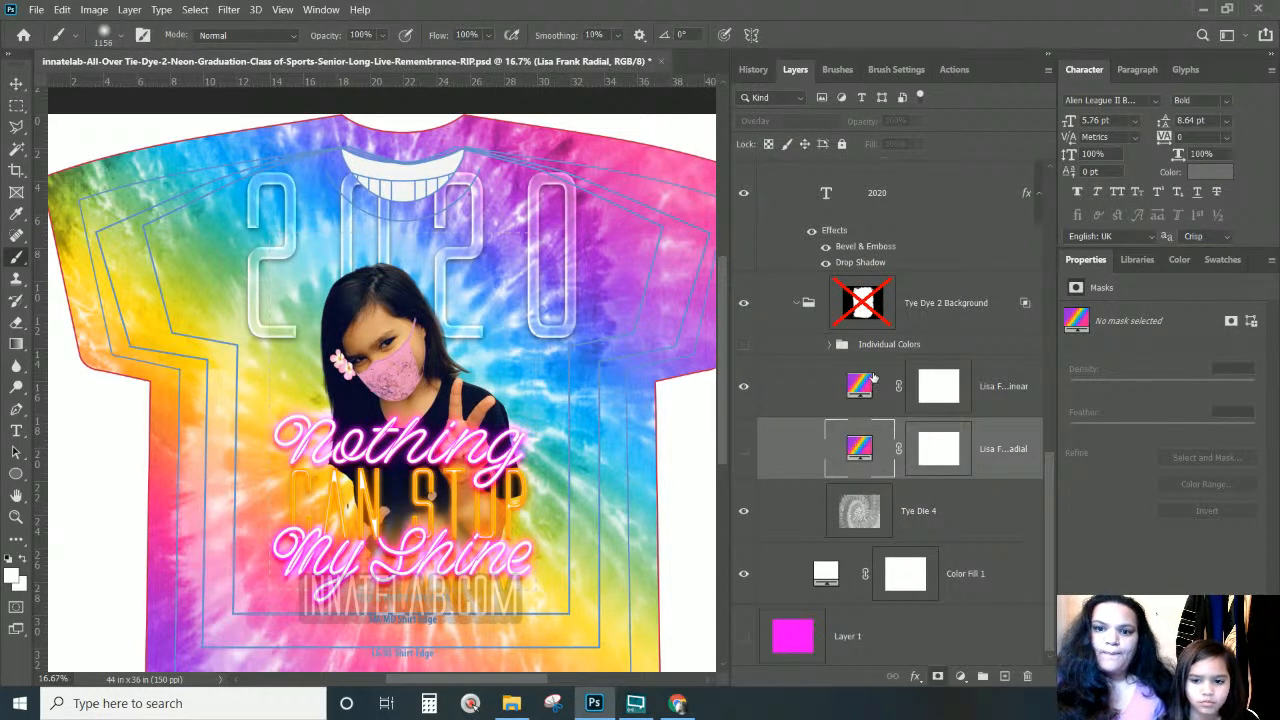
Try rotating the Lisa Frank Linear gradient to angles of -173.44° and -74.77°, and cancel the edits
{"action": "double_click", "coordinate": [870, 380]}
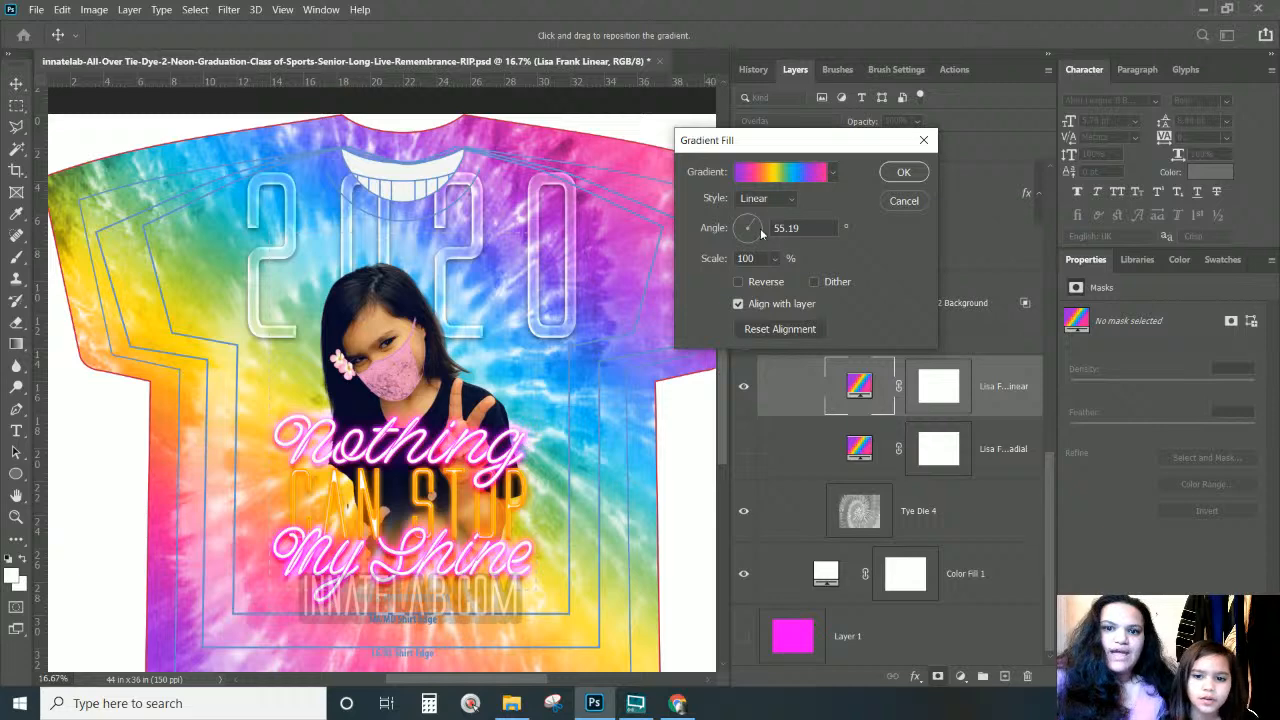
{"action": "left_click_drag", "start_coordinate": [757, 228], "coordinate": [650, 246]}
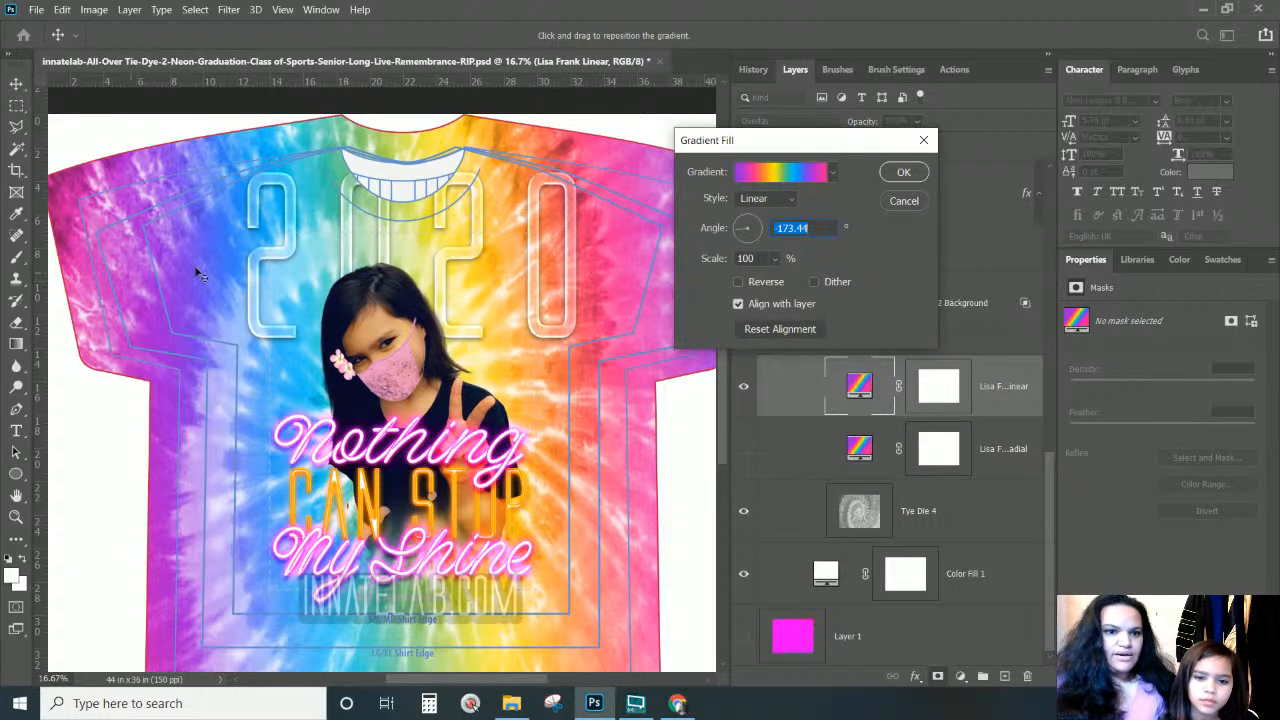
{"action": "left_click_drag", "start_coordinate": [748, 241], "coordinate": [765, 285]}
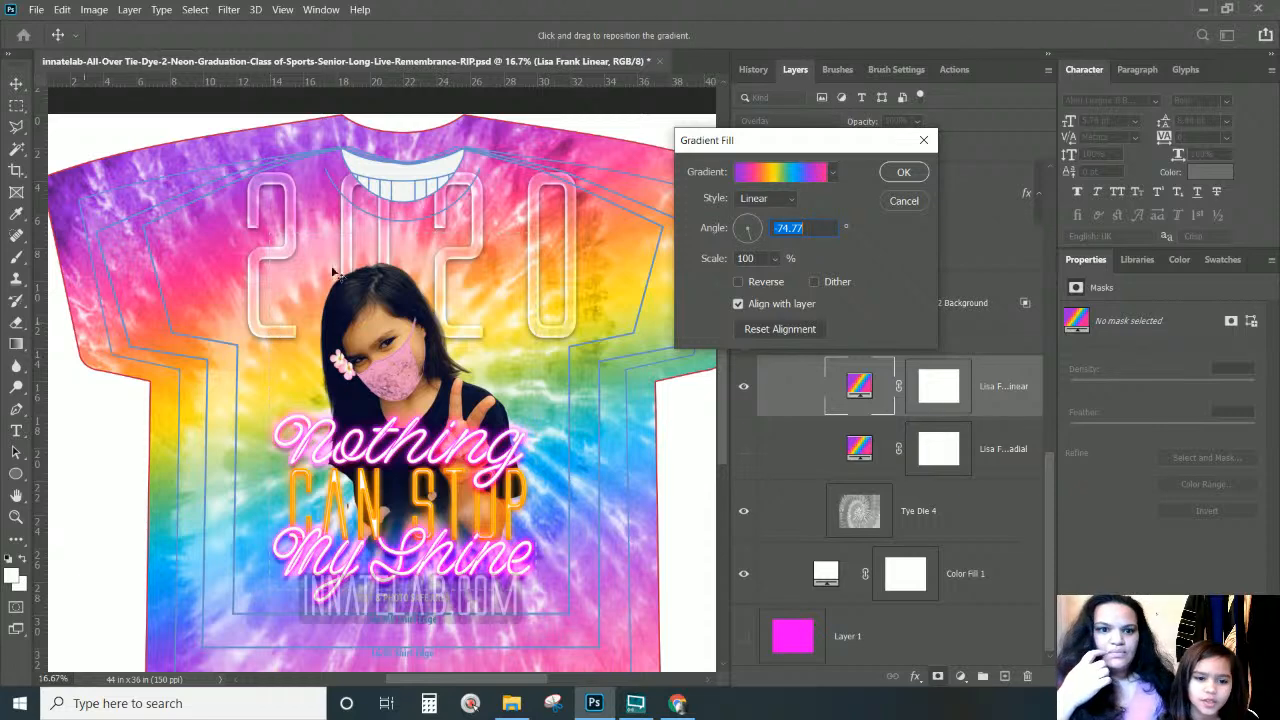
{"action": "left_click", "coordinate": [897, 201]}
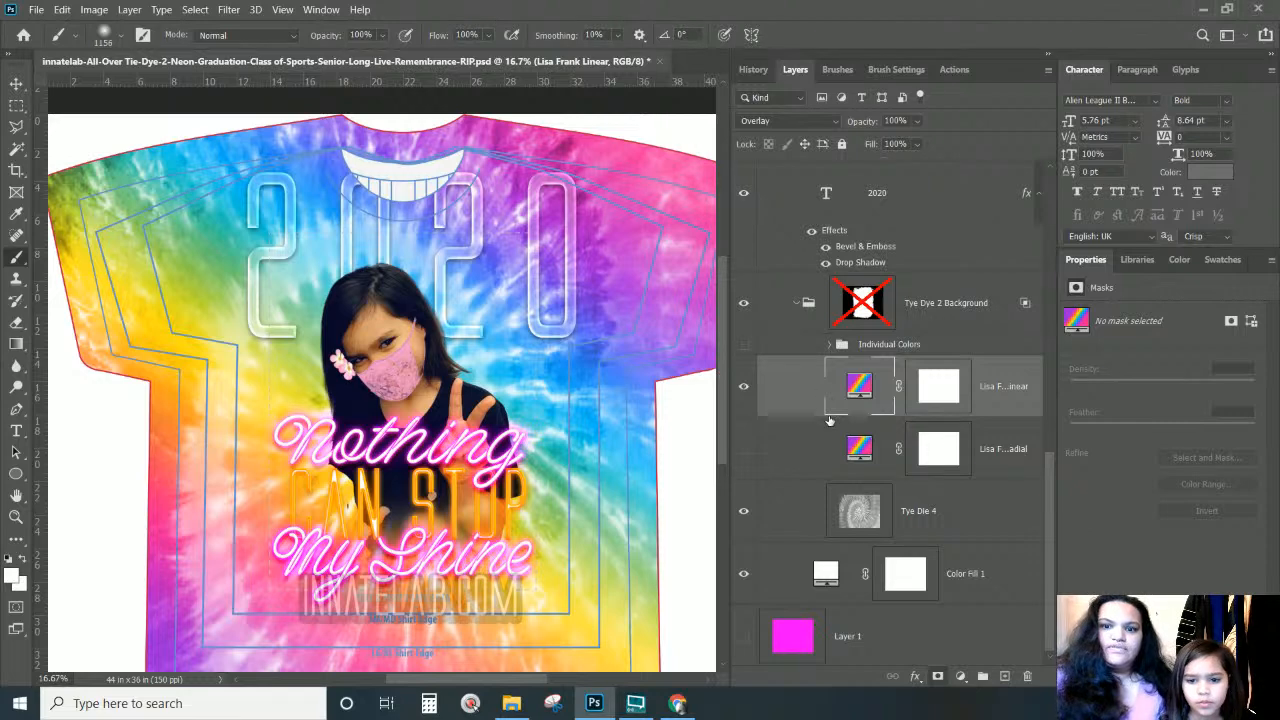
Hide the Lisa Frank Linear gradient, then show the Individual Colors group and expand it to list its swirl layers
{"action": "left_click", "coordinate": [743, 386]}
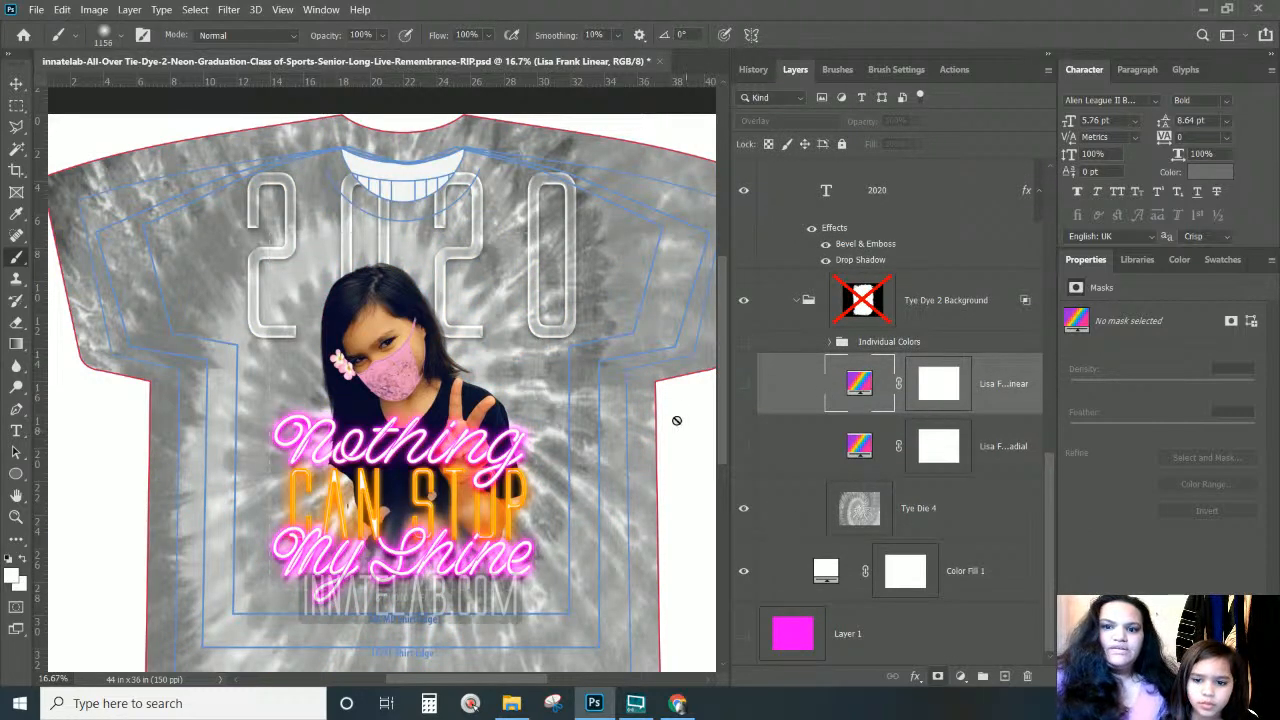
{"action": "left_click", "coordinate": [743, 342]}
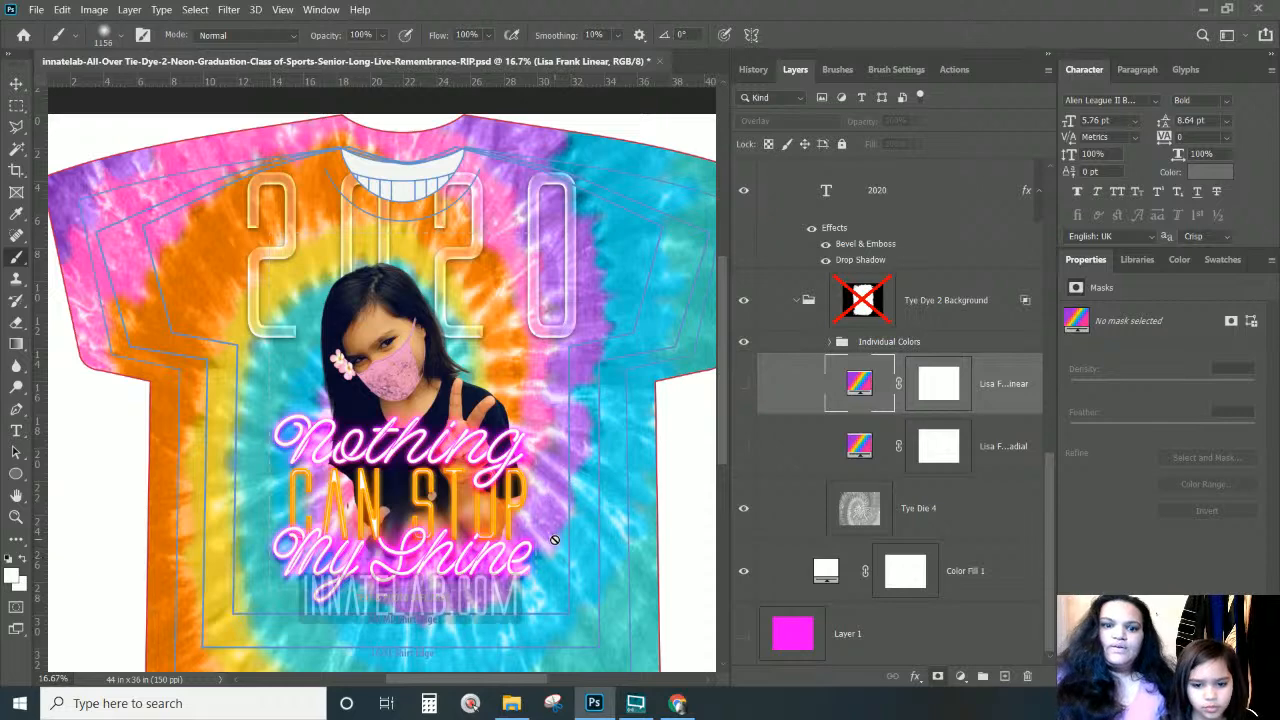
{"action": "left_click", "coordinate": [834, 342]}
{"action": "left_click", "coordinate": [833, 342]}
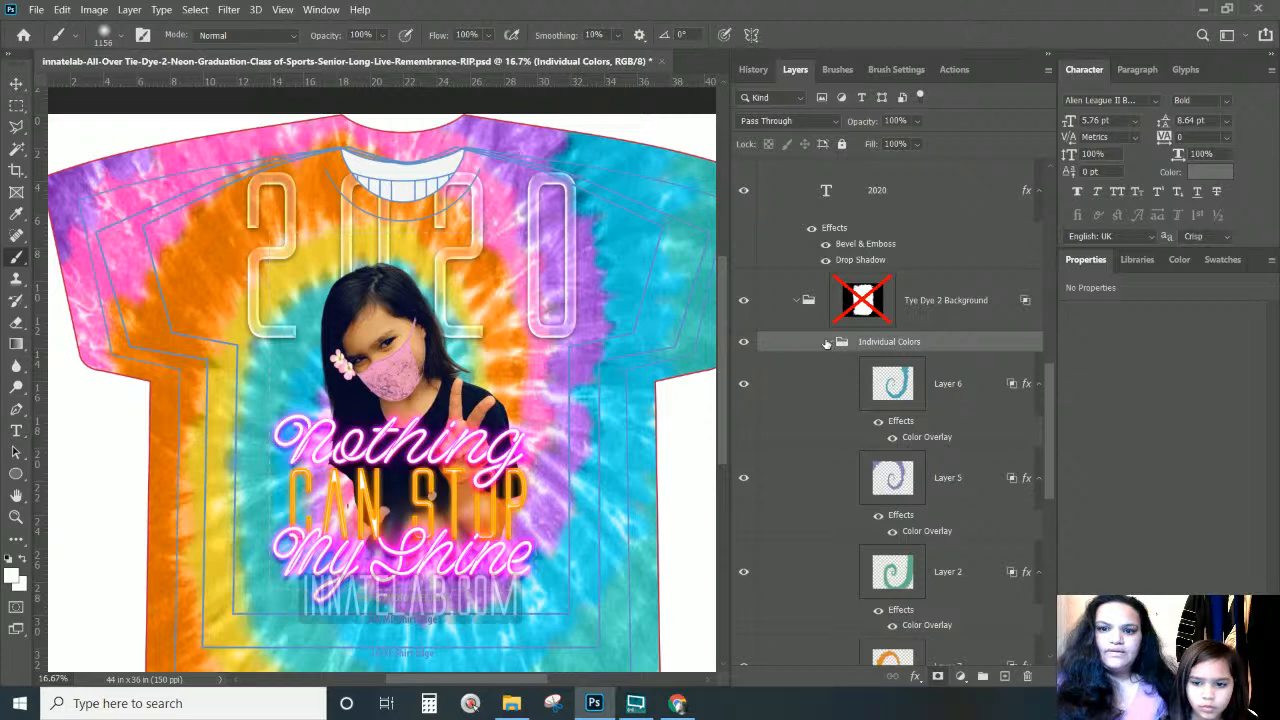
Hide the orange swirl on Layer 7 to preview which part of the tie-dye it colours, and show it again
{"action": "scroll", "coordinate": [836, 506], "scroll_direction": "down", "scroll_amount": 3}
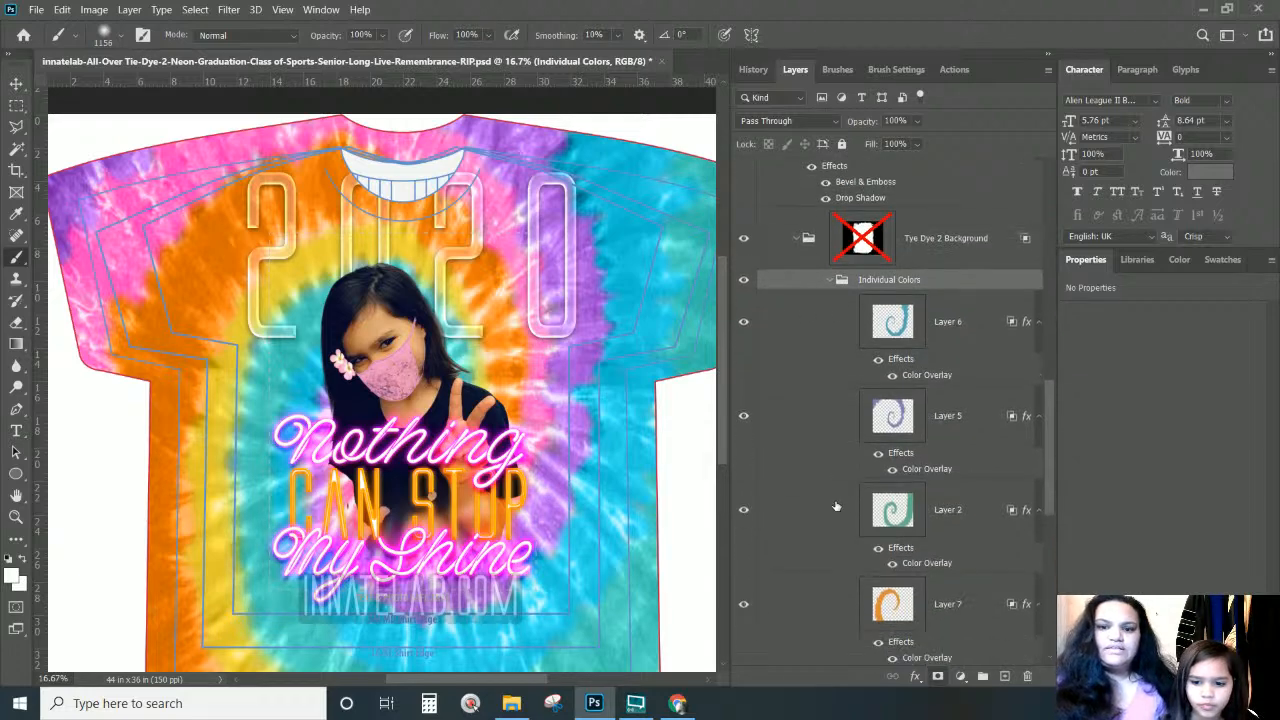
{"action": "scroll", "coordinate": [836, 506], "scroll_direction": "down", "scroll_amount": 1}
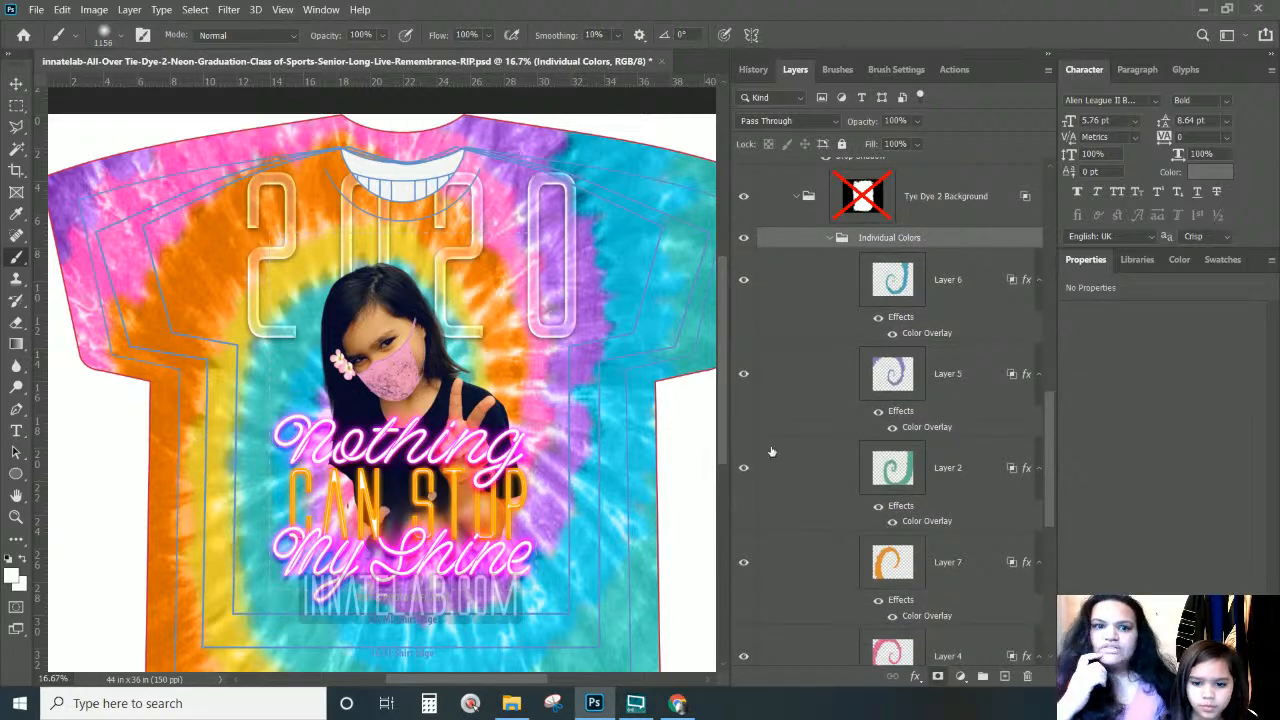
{"action": "left_click", "coordinate": [738, 563]}
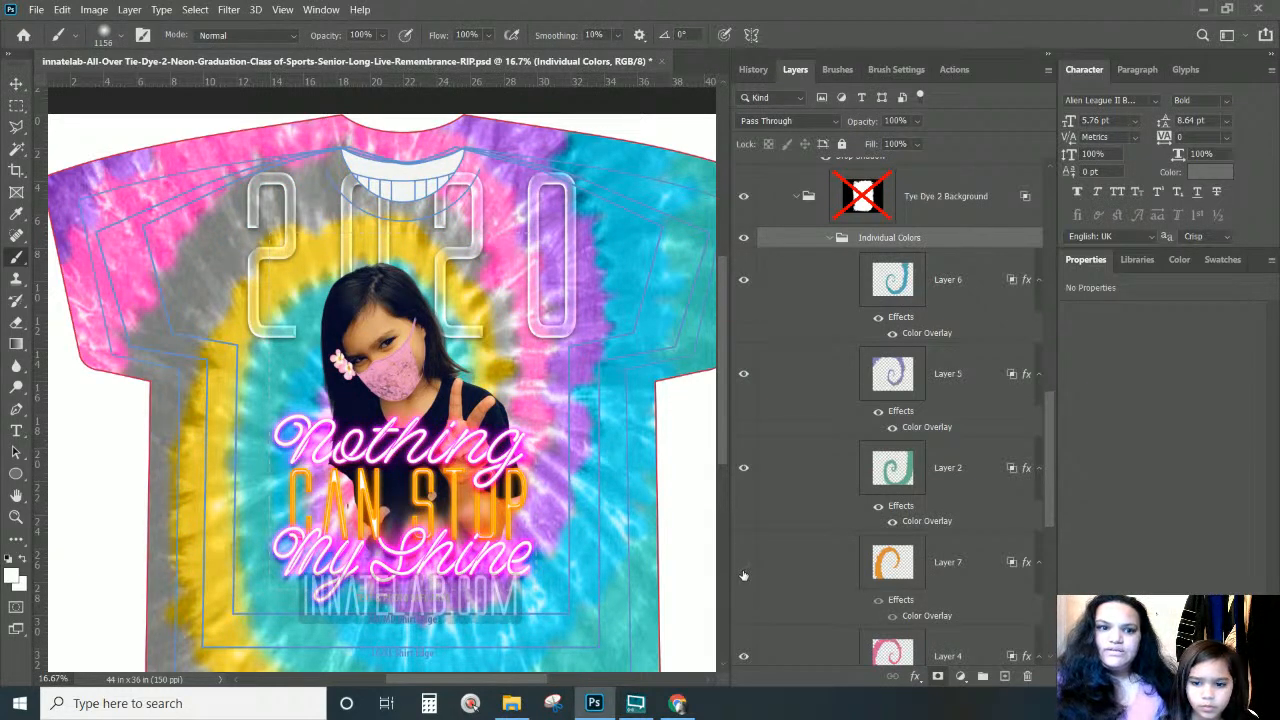
{"action": "left_click", "coordinate": [744, 563]}
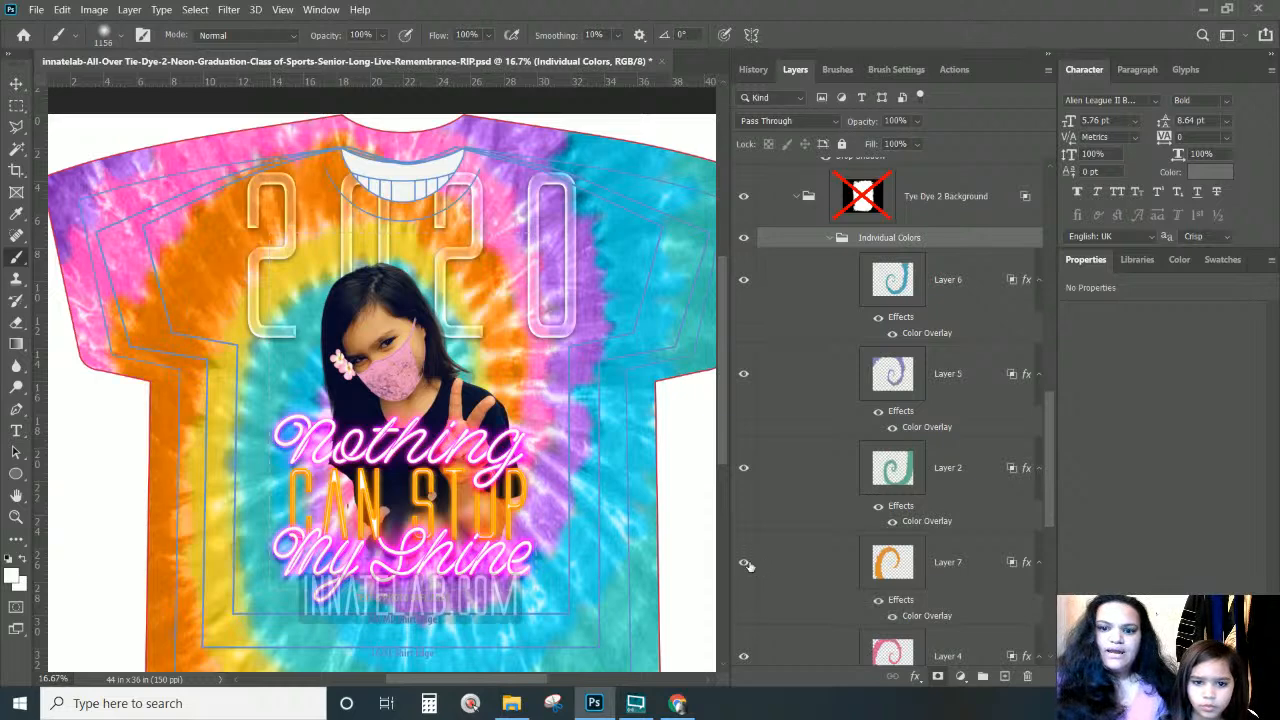
Change the colour overlay of the orange swirl on Layer 7 to bright blue 0fc3f0
{"action": "double_click", "coordinate": [898, 617]}
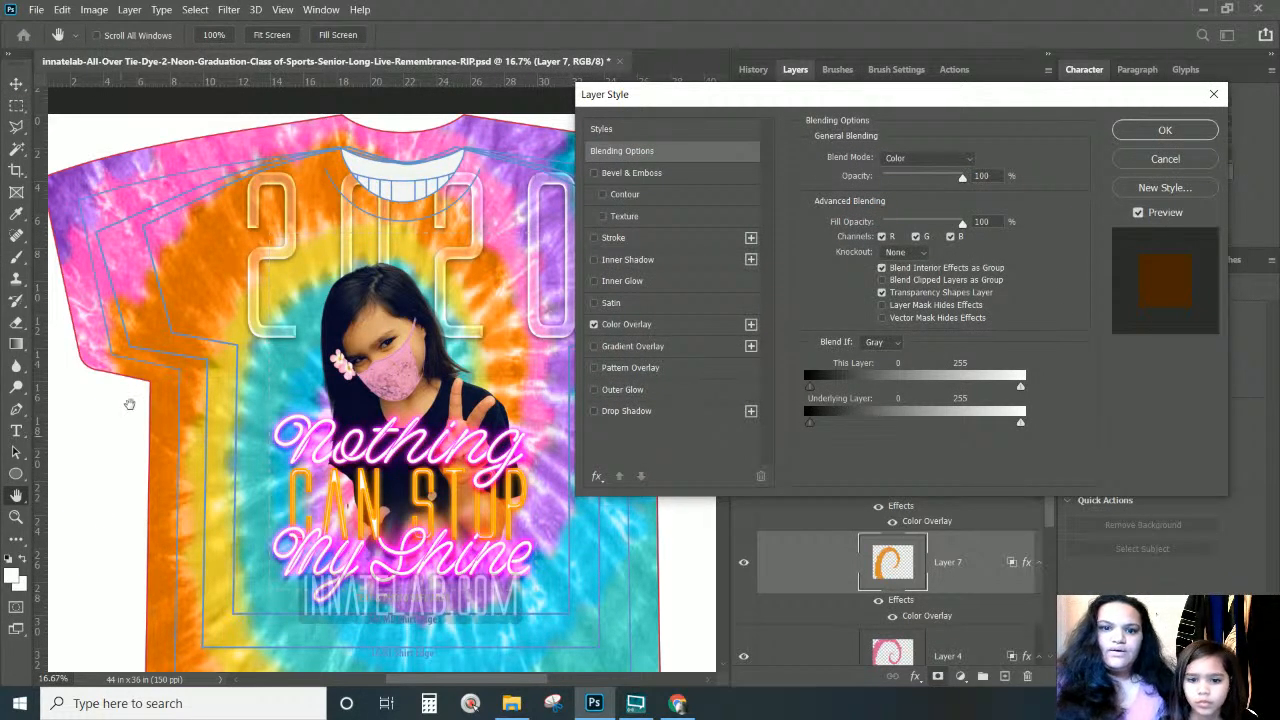
{"action": "left_click", "coordinate": [617, 326]}
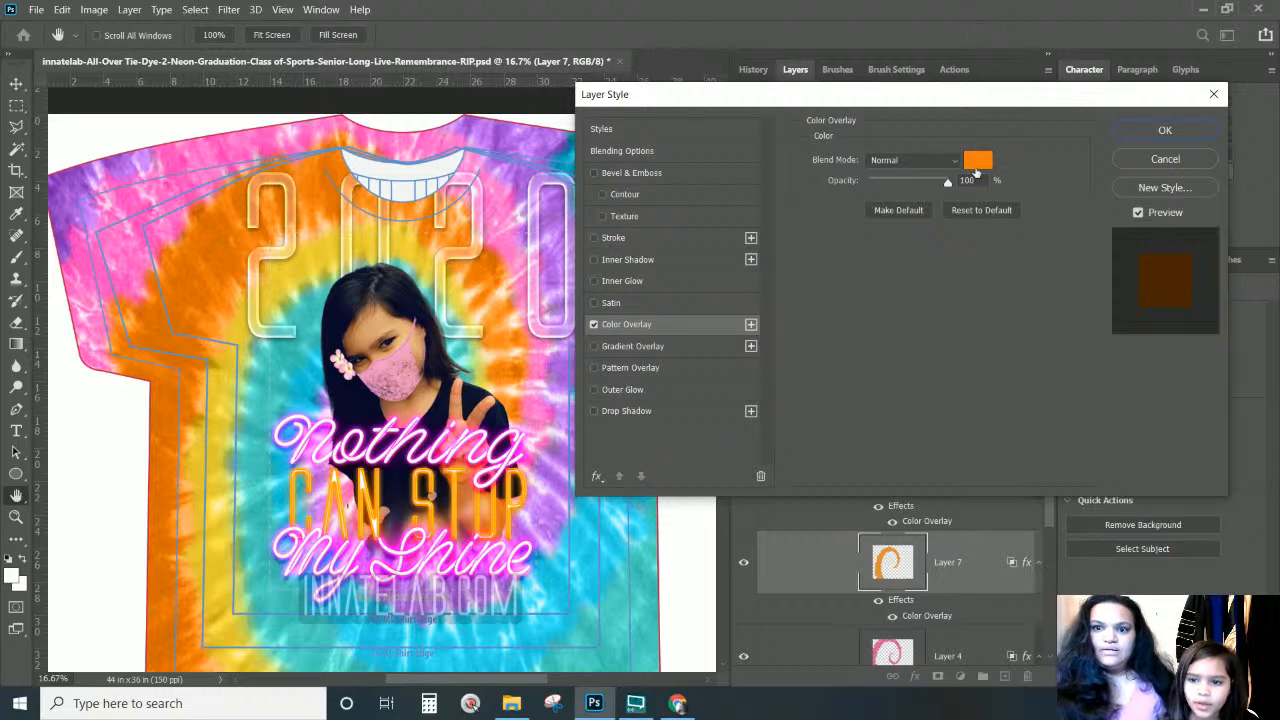
{"action": "left_click", "coordinate": [976, 162]}
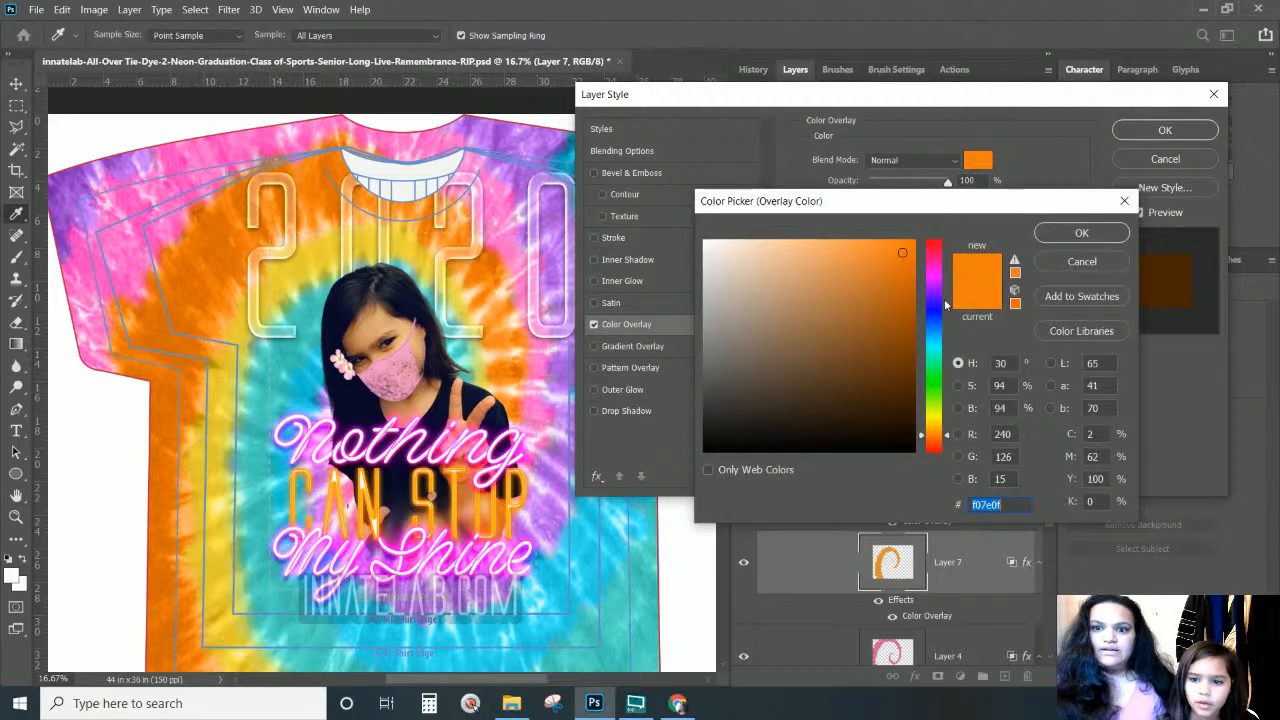
{"action": "mouse_move", "coordinate": [920, 268]}
{"action": "left_mouse_down"}
{"action": "mouse_move", "coordinate": [962, 348]}
{"action": "mouse_move", "coordinate": [948, 344]}
{"action": "left_mouse_up"}
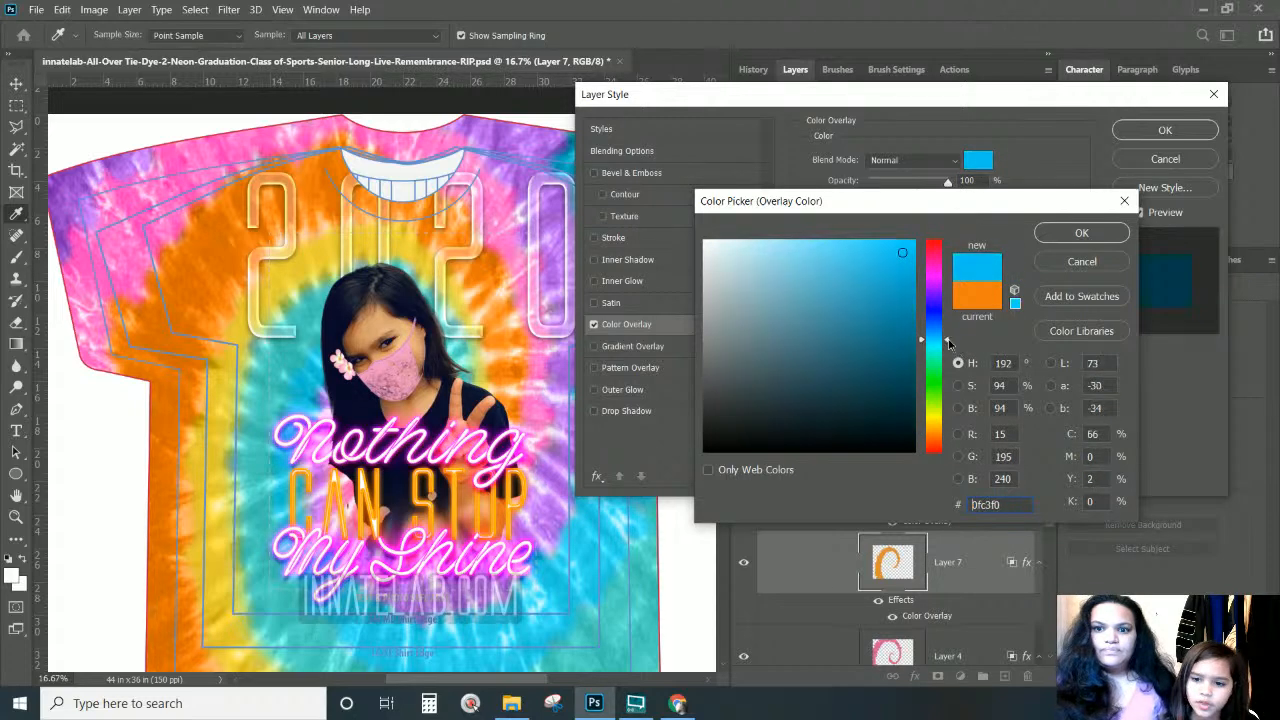
{"action": "left_click", "coordinate": [1078, 232]}
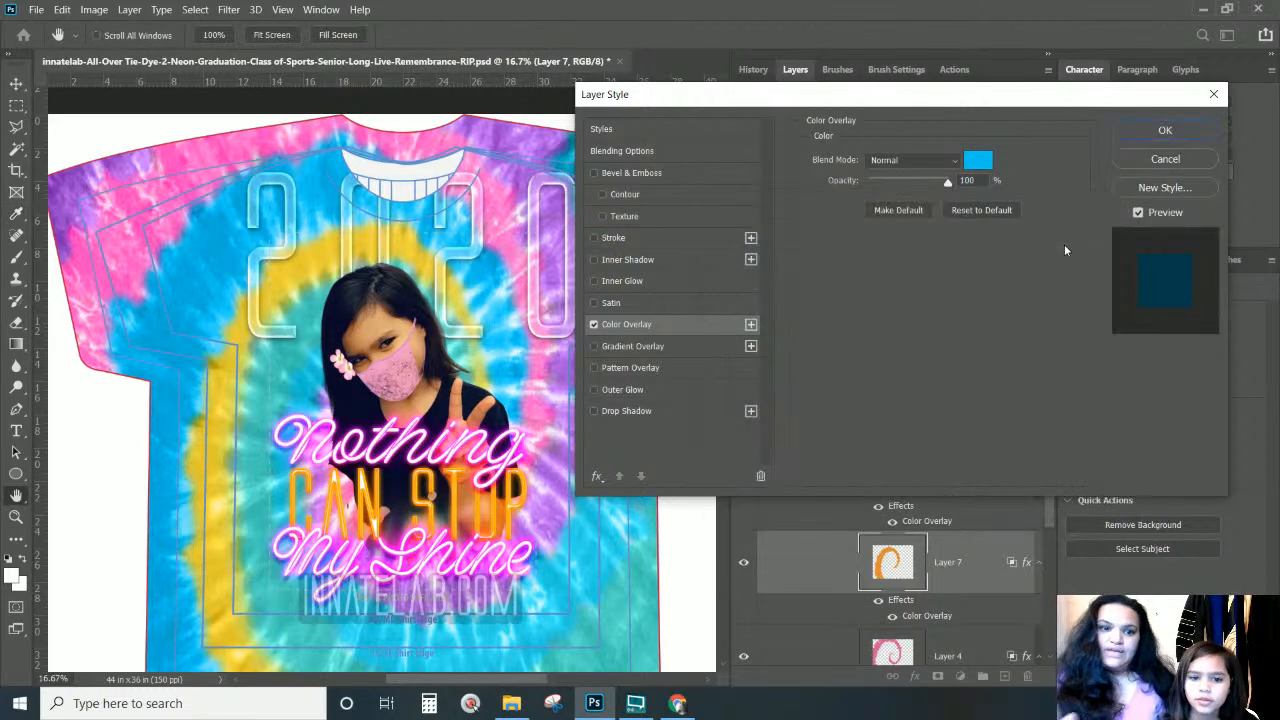
{"action": "left_click", "coordinate": [1199, 131]}
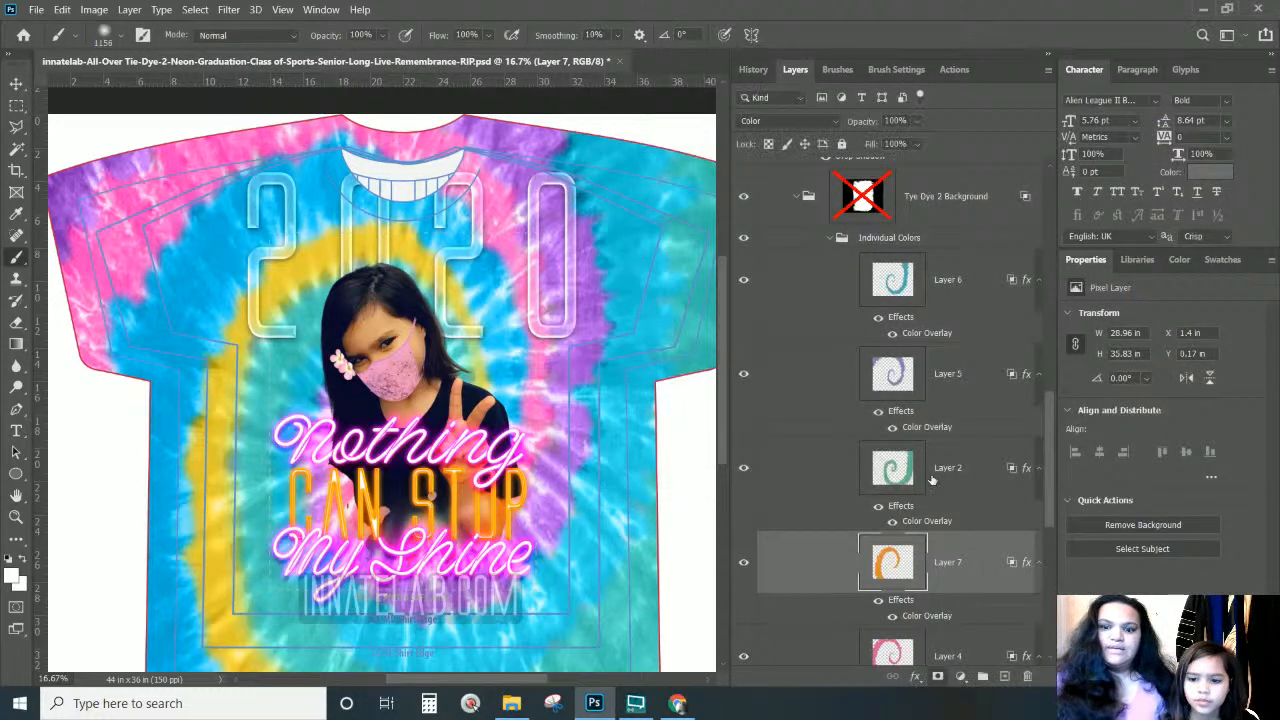
Change the yellow colour overlay of Layer 3 to the soft pink ec93bf sampled from the girl's face mask
{"action": "scroll", "coordinate": [922, 494], "scroll_direction": "down", "scroll_amount": 4}
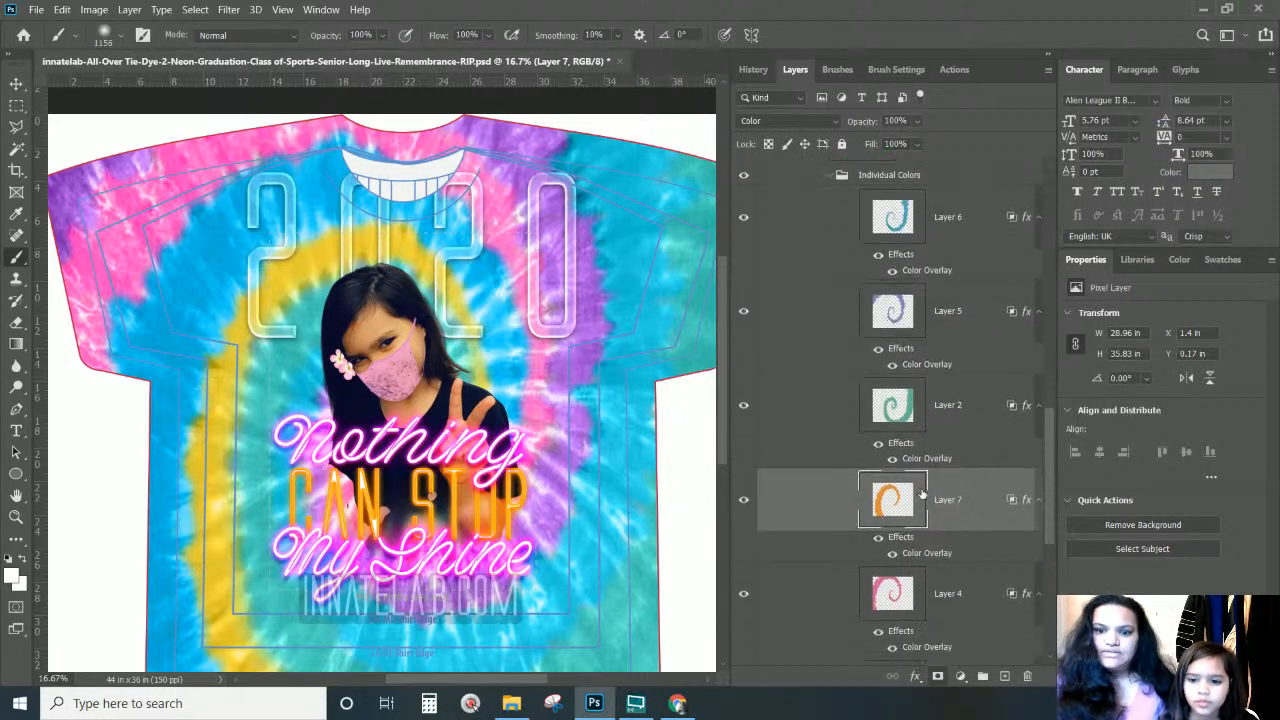
{"action": "scroll", "coordinate": [899, 494], "scroll_direction": "down", "scroll_amount": 3}
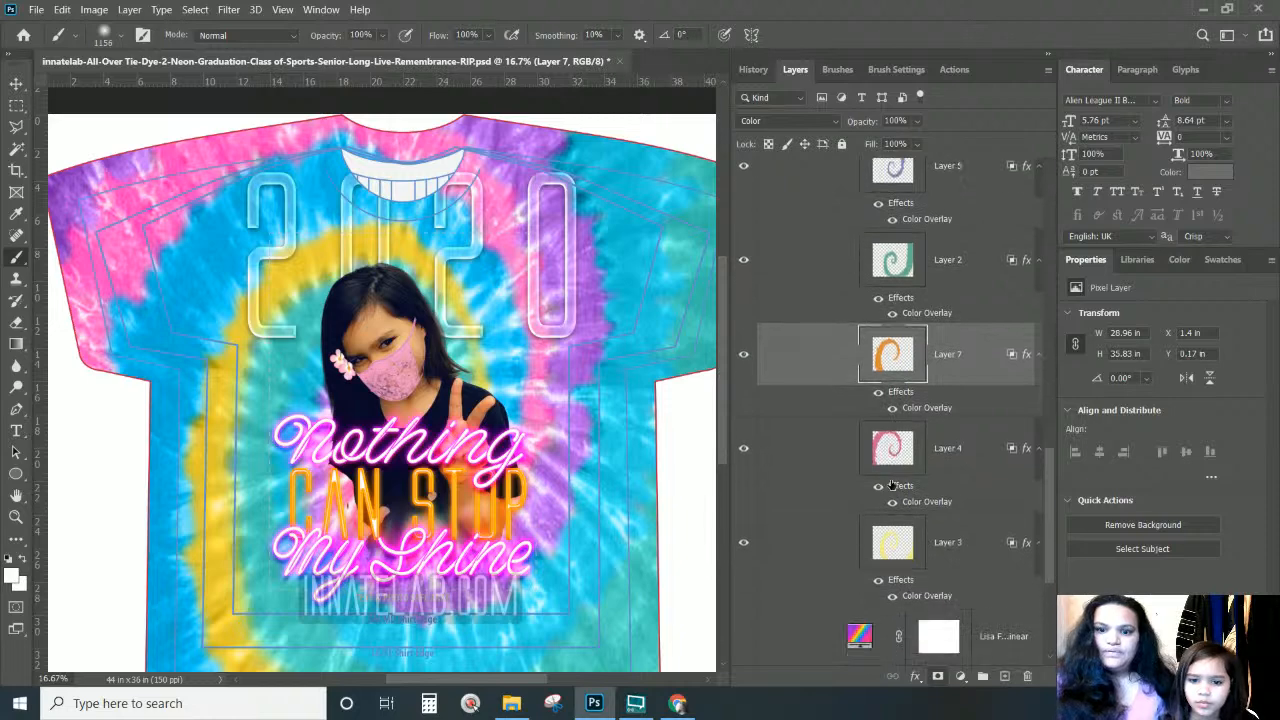
{"action": "left_click", "coordinate": [893, 468]}
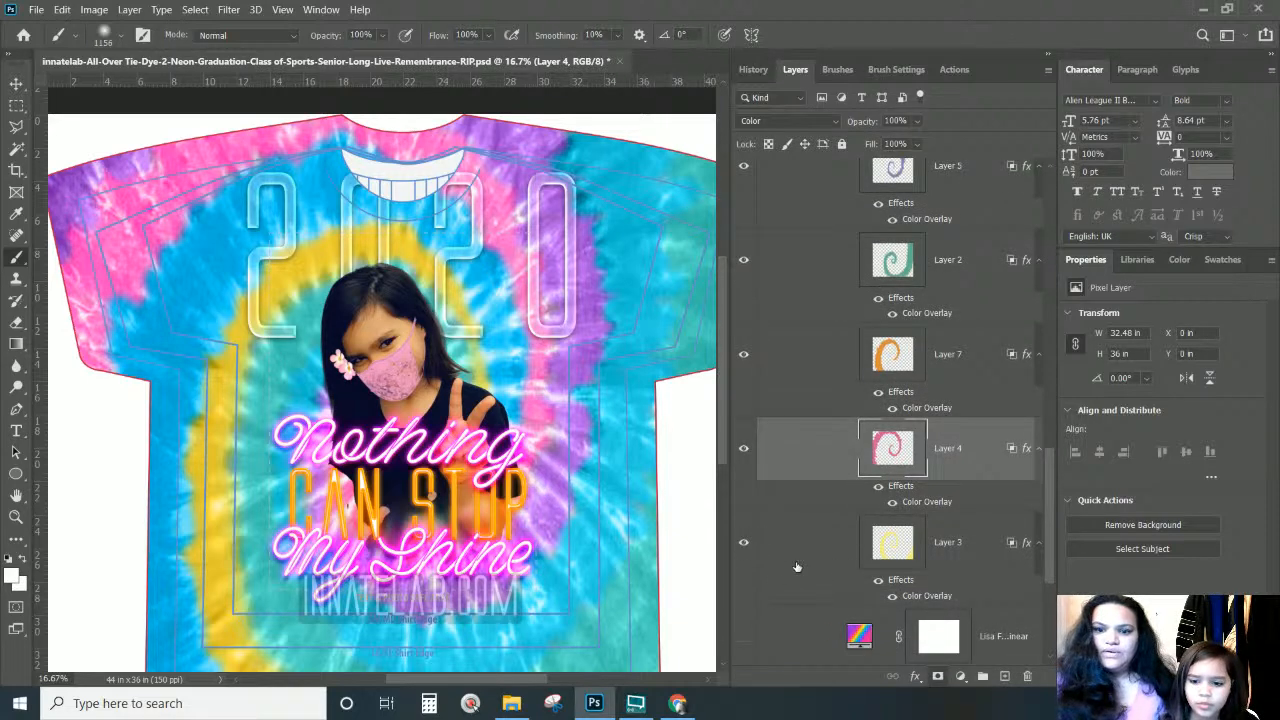
{"action": "left_click", "coordinate": [903, 595]}
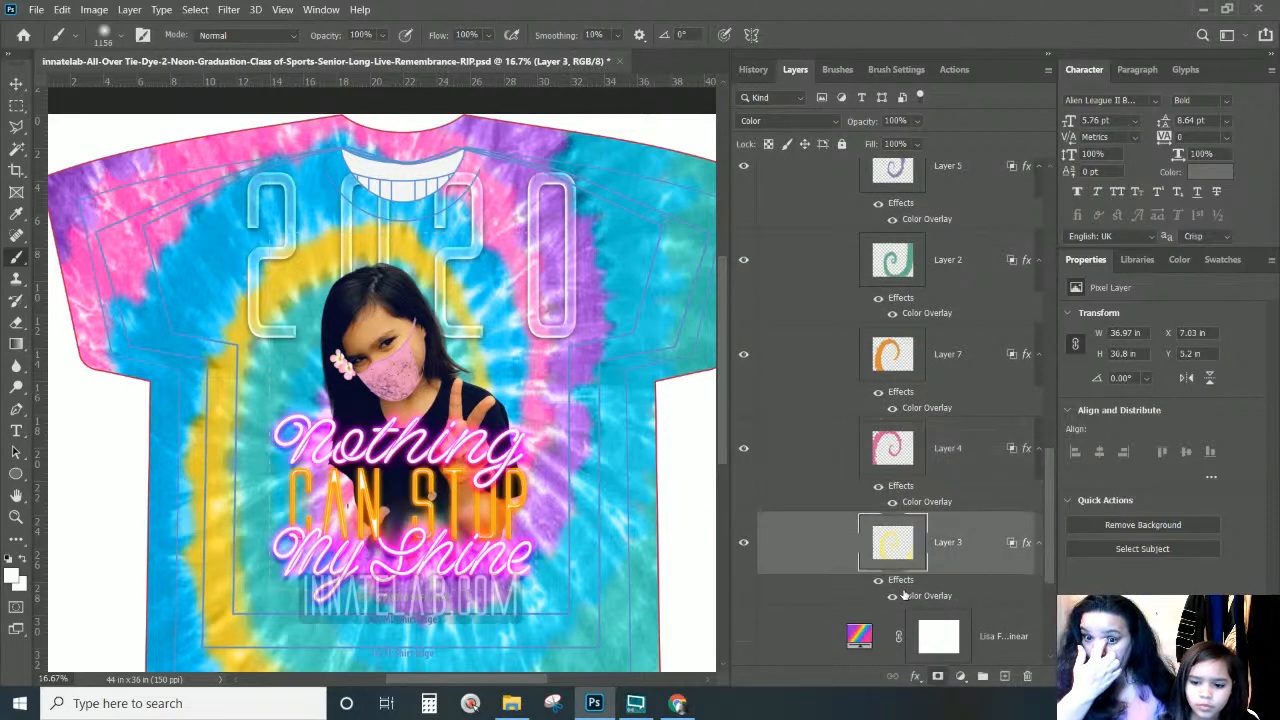
{"action": "double_click", "coordinate": [903, 595]}
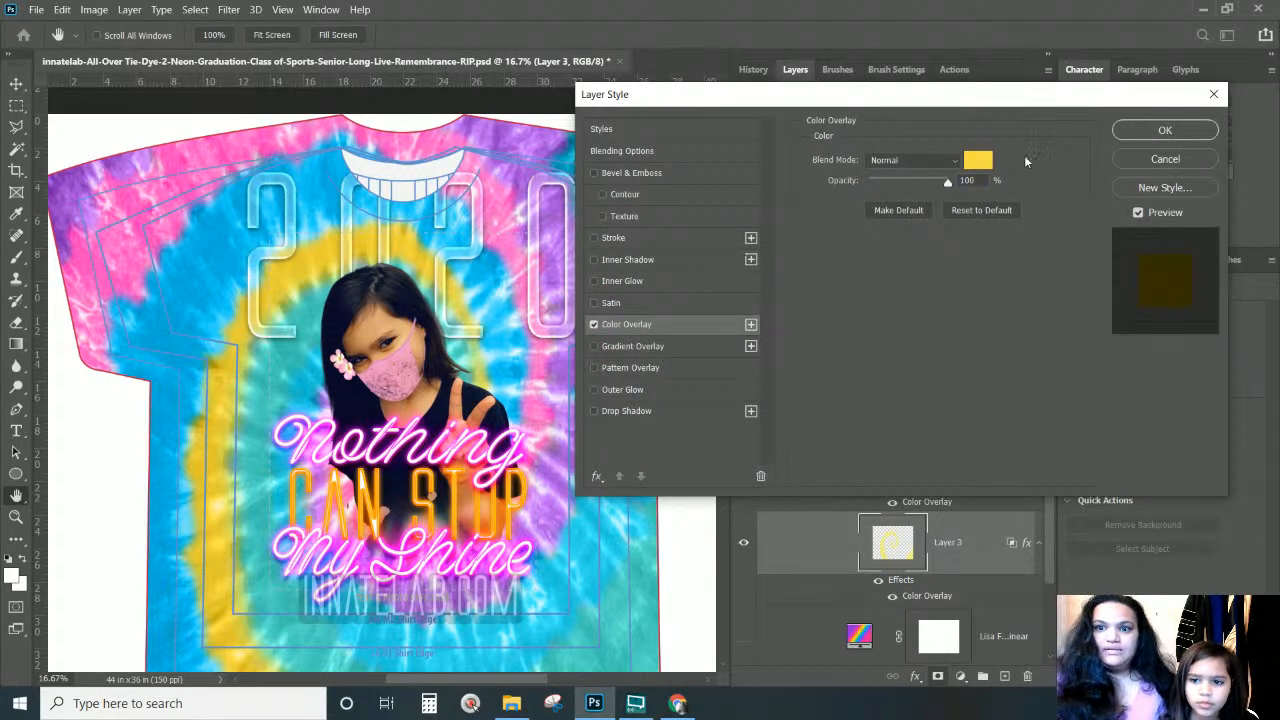
{"action": "left_click", "coordinate": [977, 162]}
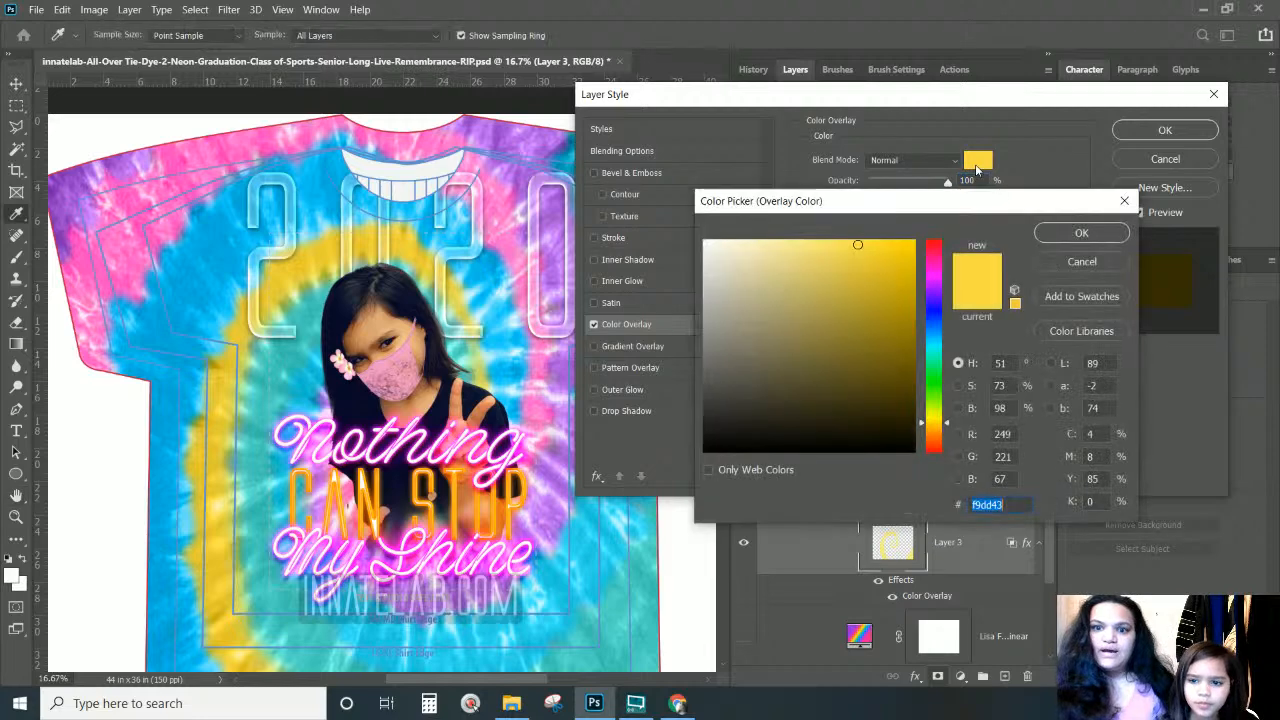
{"action": "left_click", "coordinate": [946, 417]}
{"action": "mouse_move", "coordinate": [946, 420]}
{"action": "left_mouse_down"}
{"action": "mouse_move", "coordinate": [946, 453]}
{"action": "mouse_move", "coordinate": [891, 323]}
{"action": "mouse_move", "coordinate": [888, 276]}
{"action": "left_mouse_up"}
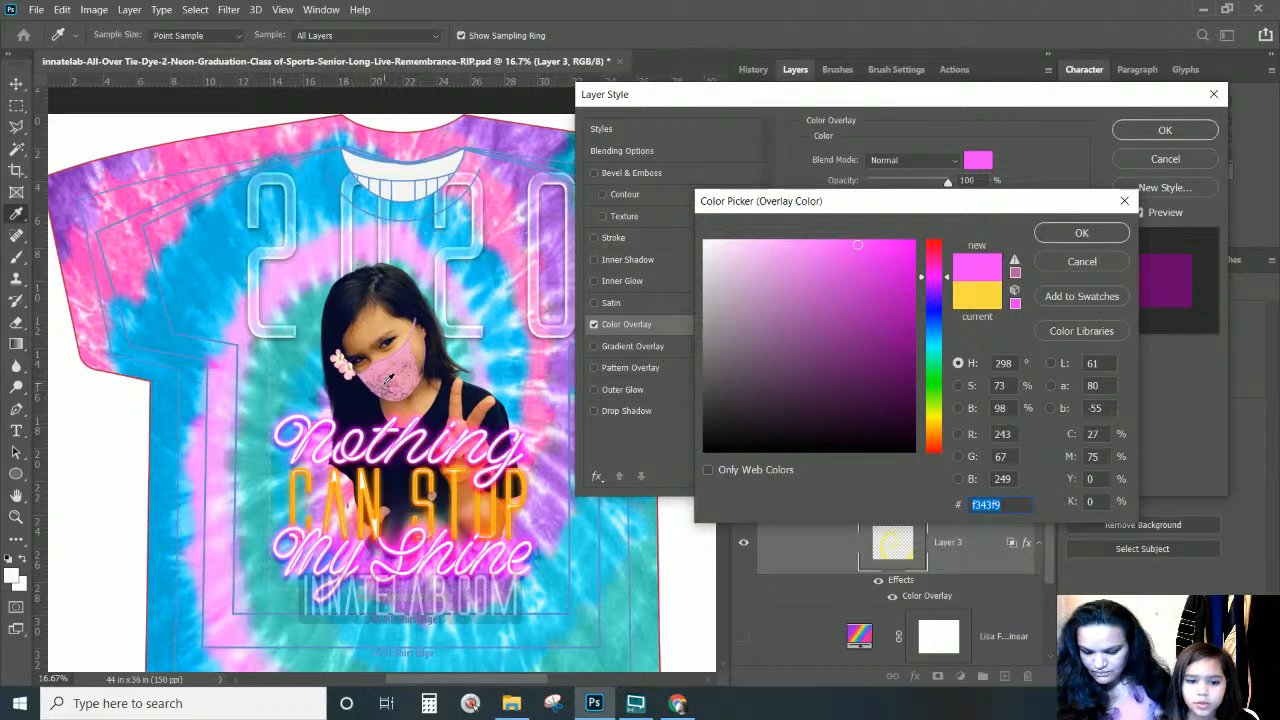
{"action": "left_click", "coordinate": [392, 376]}
{"action": "left_click", "coordinate": [388, 377]}
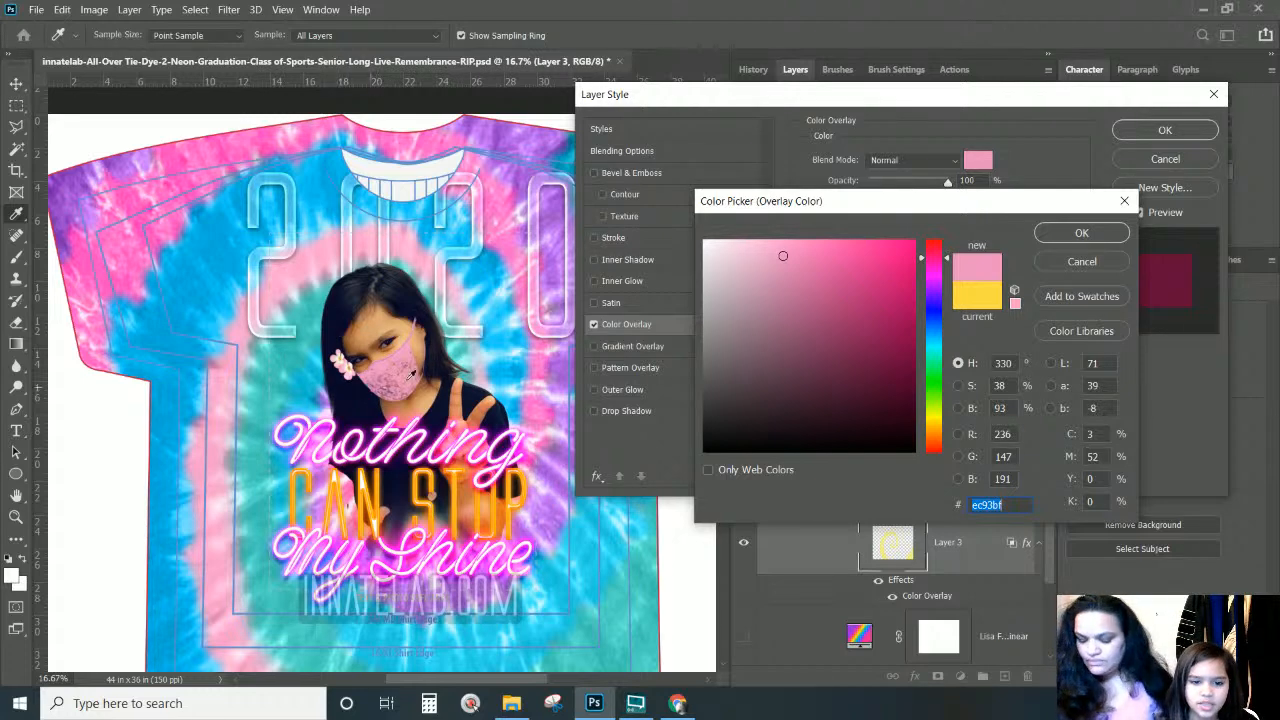
{"action": "left_click", "coordinate": [1077, 234]}
{"action": "left_click", "coordinate": [1167, 130]}
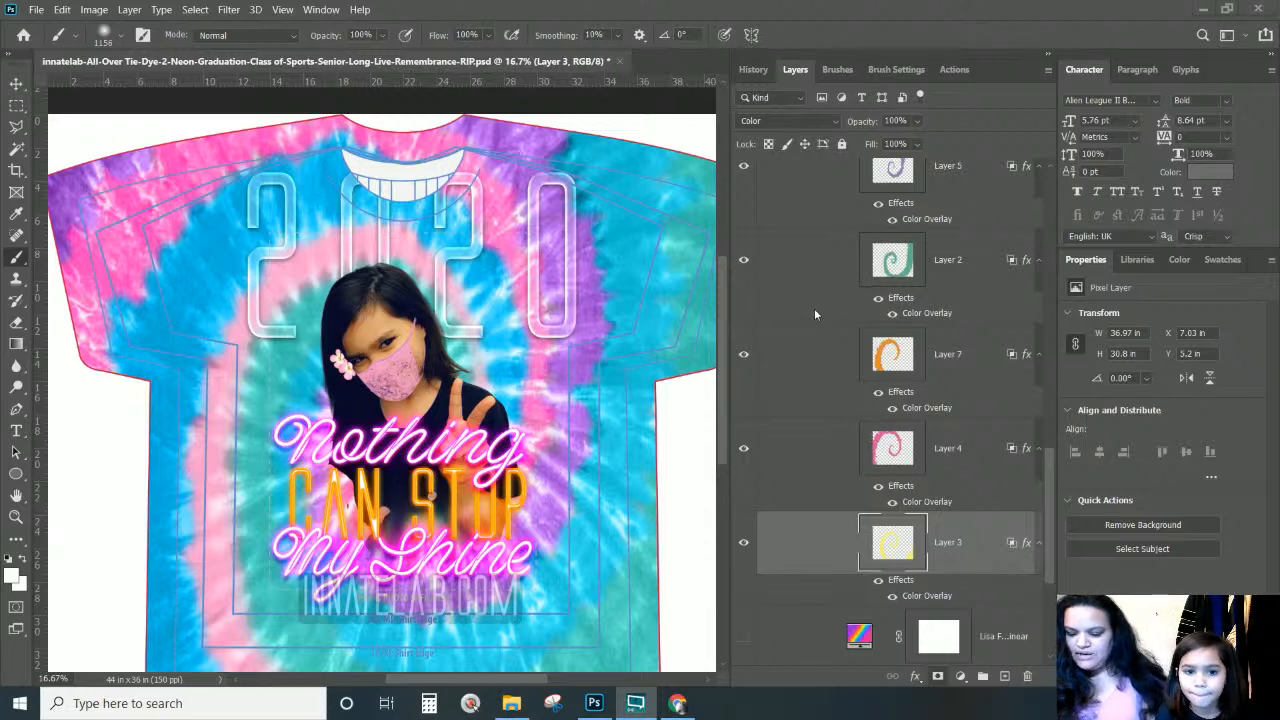
Open the overlay colour of the orange swirl on Layer 7 for editing
{"action": "scroll", "coordinate": [814, 308], "scroll_direction": "up", "scroll_amount": 4}
{"action": "scroll", "coordinate": [856, 283], "scroll_direction": "up", "scroll_amount": 3}
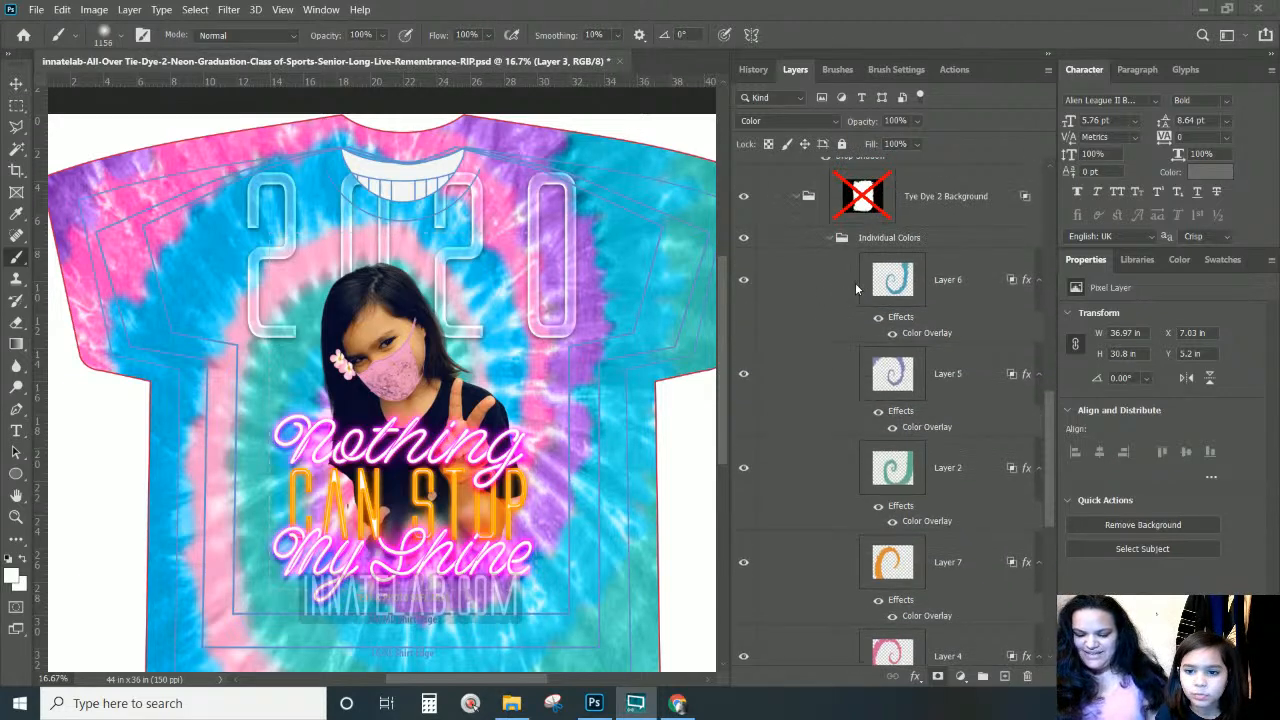
{"action": "scroll", "coordinate": [856, 283], "scroll_direction": "down", "scroll_amount": 5}
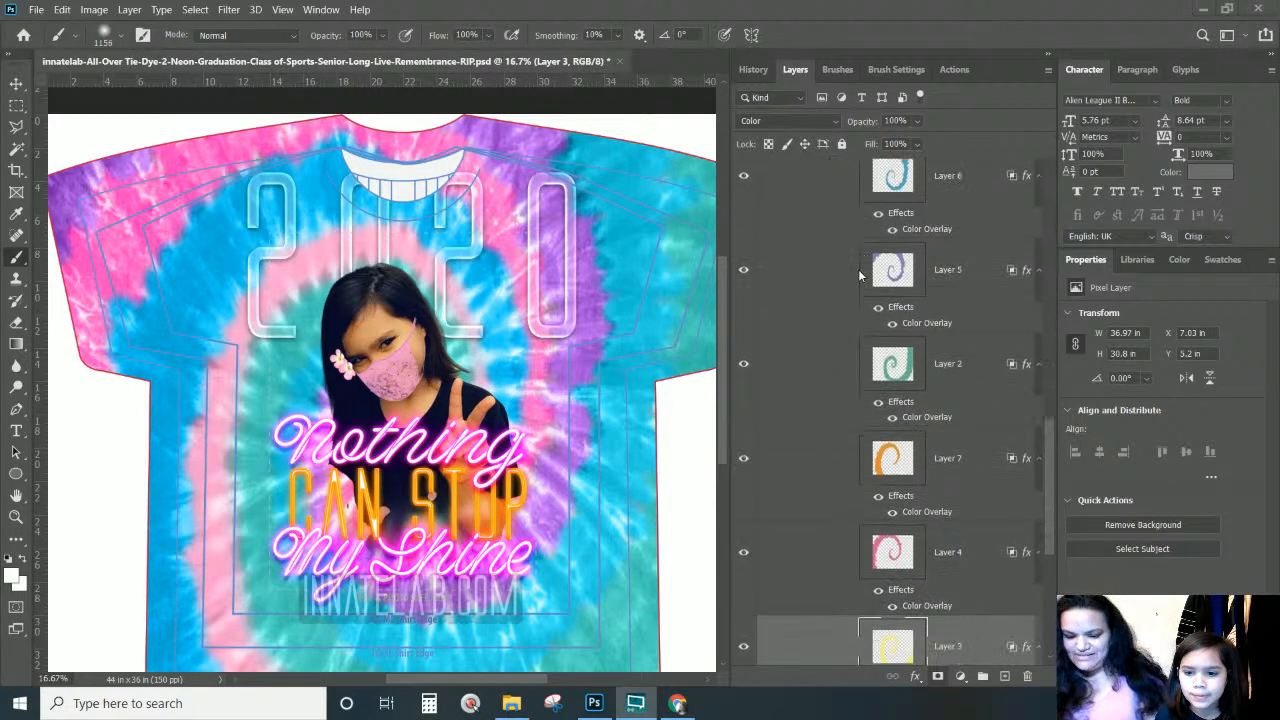
{"action": "scroll", "coordinate": [858, 281], "scroll_direction": "down", "scroll_amount": 3}
{"action": "scroll", "coordinate": [843, 278], "scroll_direction": "down", "scroll_amount": 3}
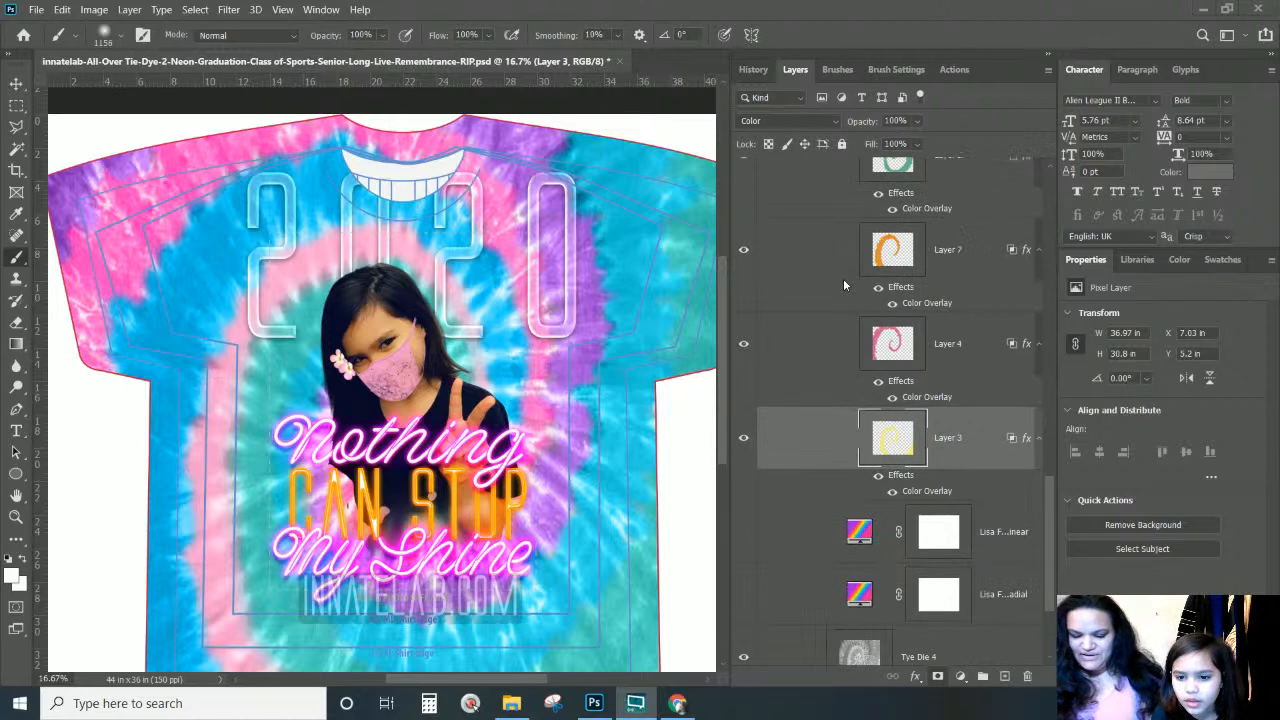
{"action": "scroll", "coordinate": [839, 278], "scroll_direction": "up", "scroll_amount": 2}
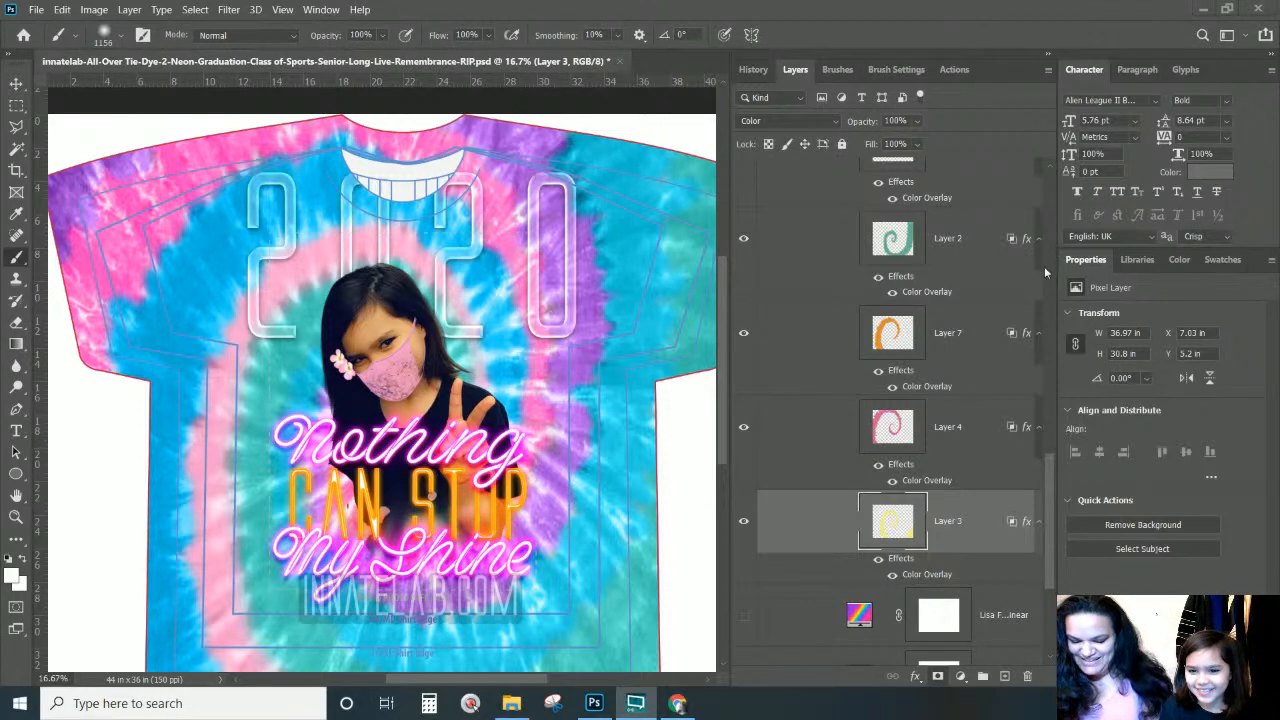
{"action": "left_click", "coordinate": [932, 385]}
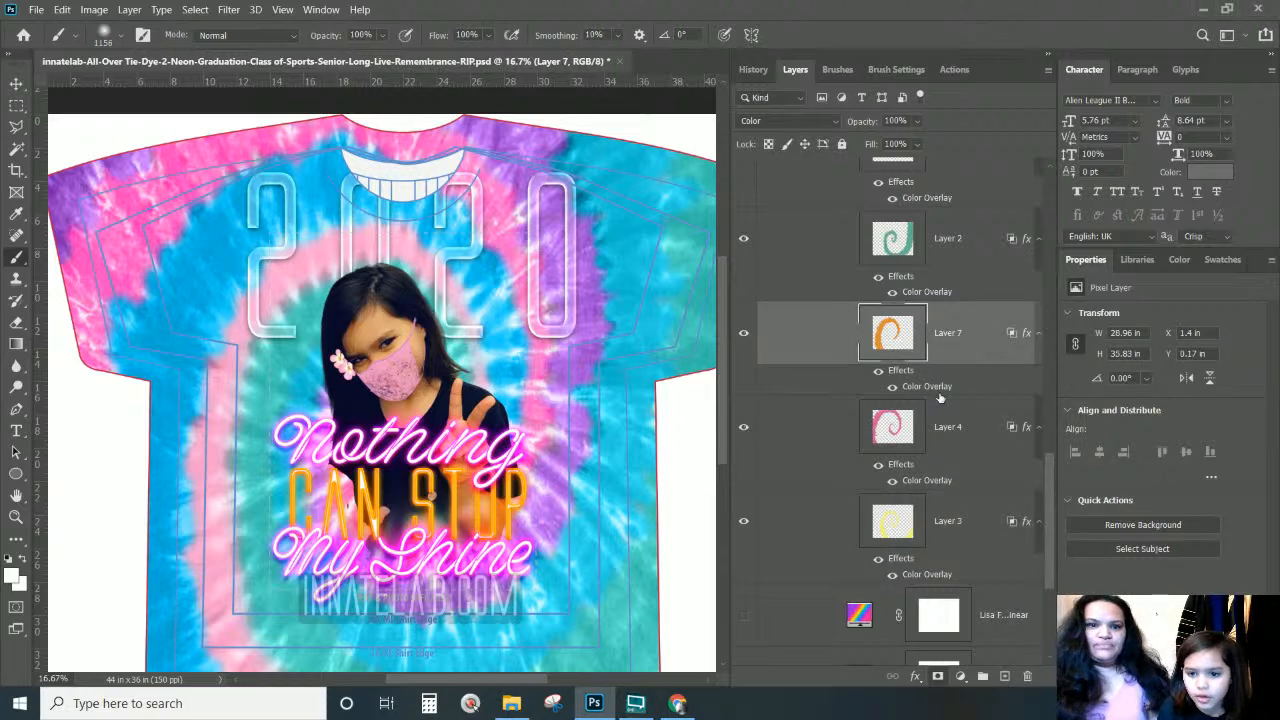
{"action": "double_click", "coordinate": [935, 388]}
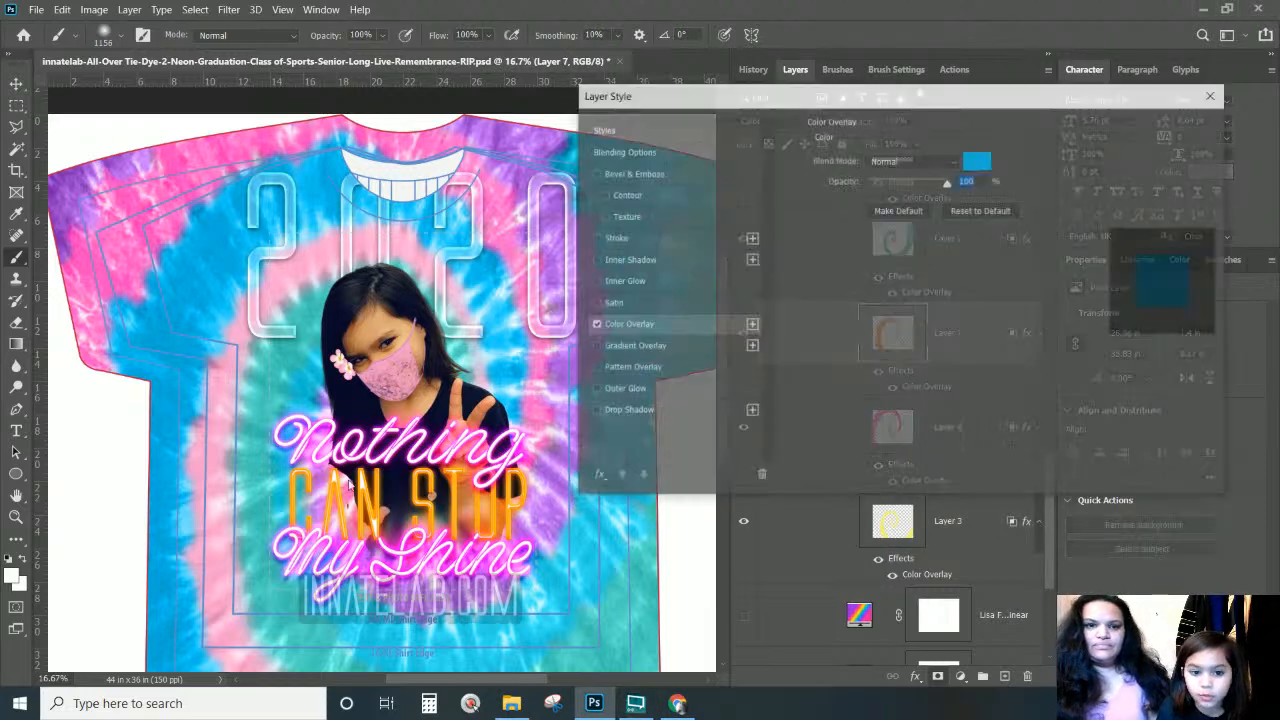
{"action": "left_click", "coordinate": [972, 161]}
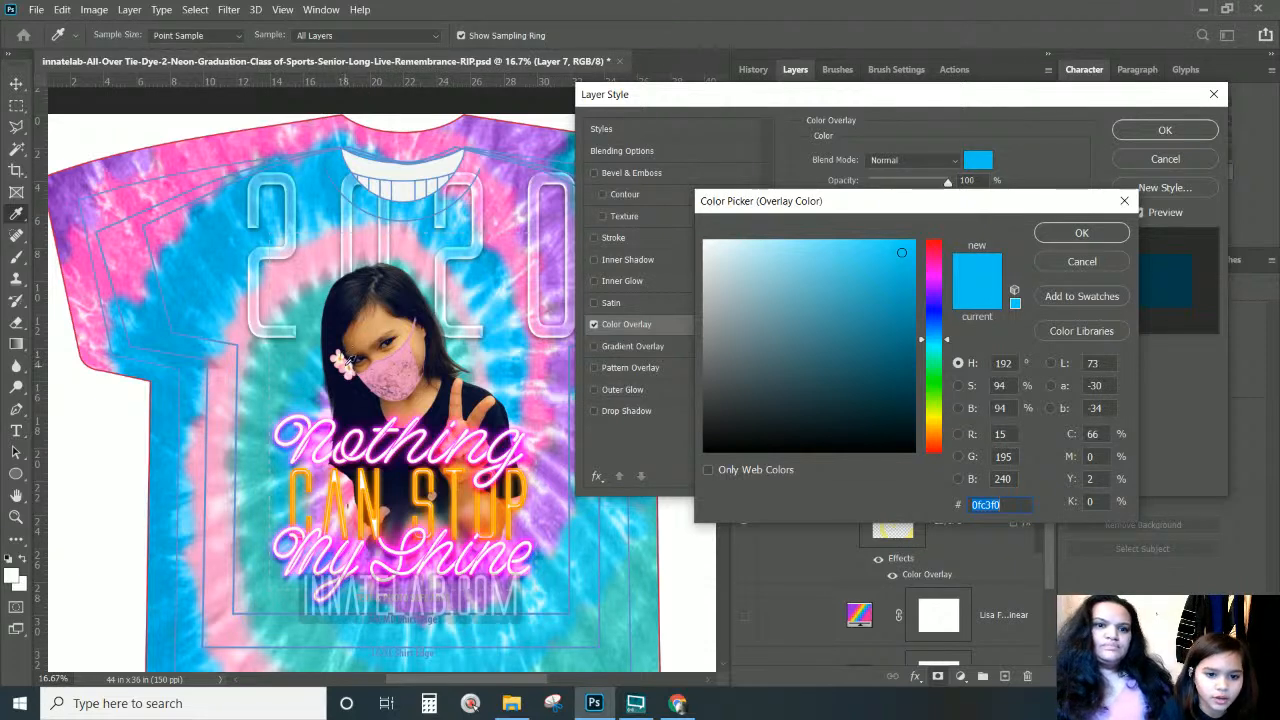
Try pinks sampled from the girl's hair flower and face mask as Layer 7's overlay colour, ending on ec92c1
{"action": "left_click", "coordinate": [352, 362]}
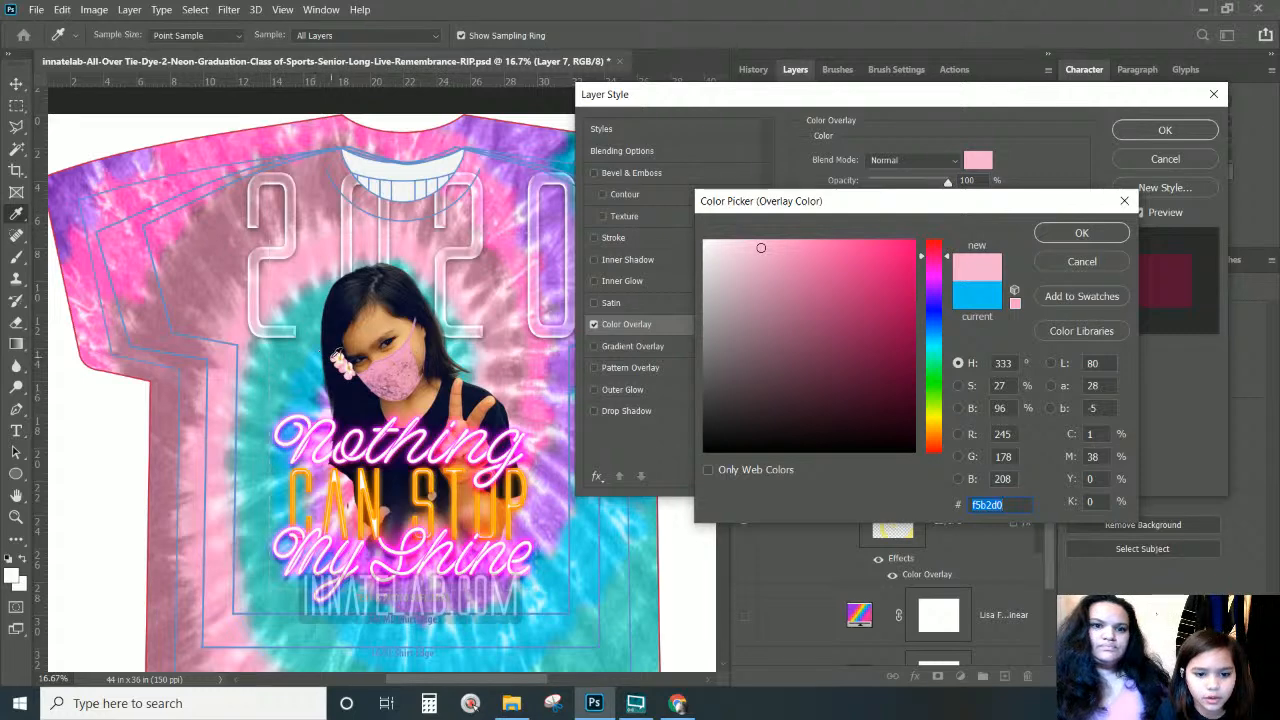
{"action": "left_click", "coordinate": [338, 355]}
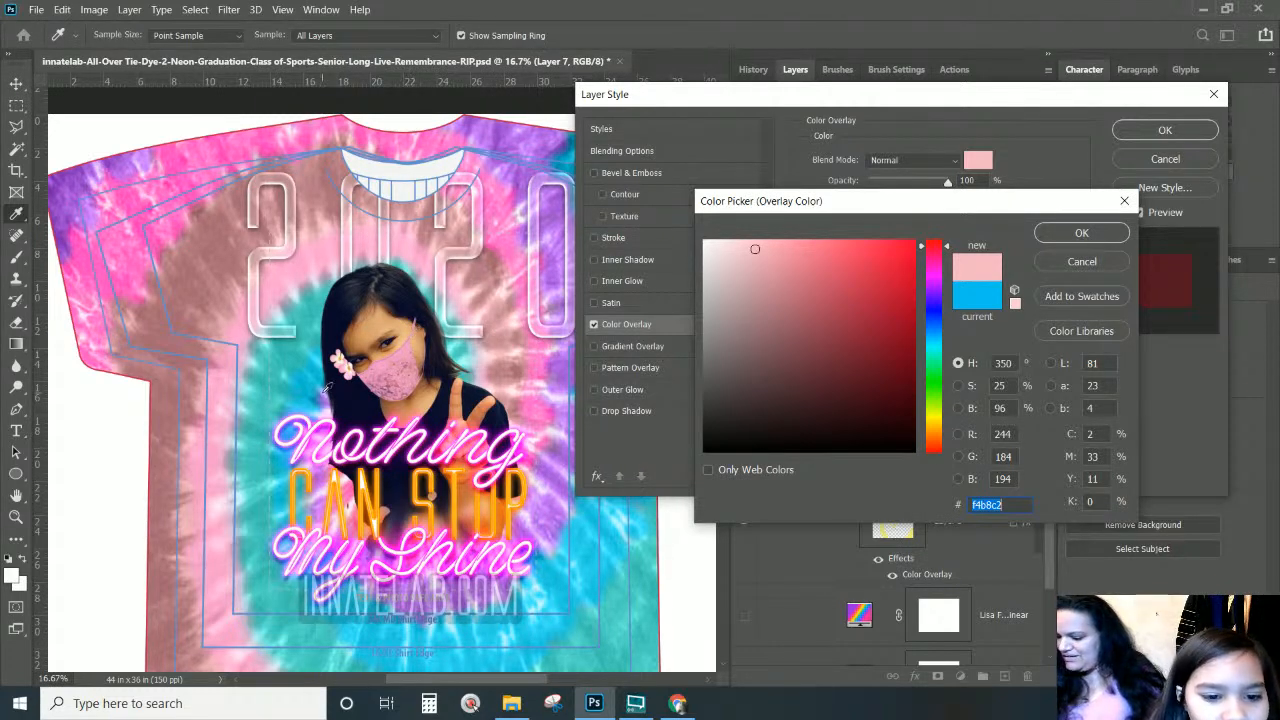
{"action": "left_click", "coordinate": [408, 366]}
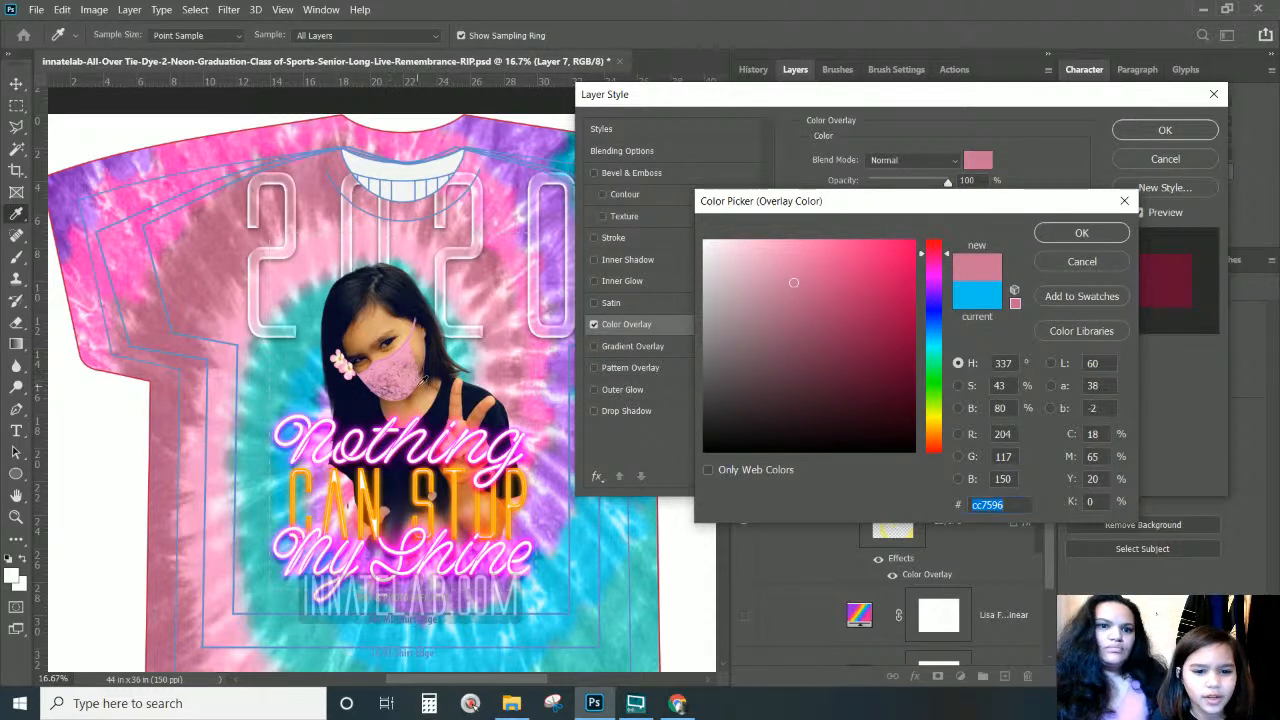
{"action": "left_click", "coordinate": [406, 378]}
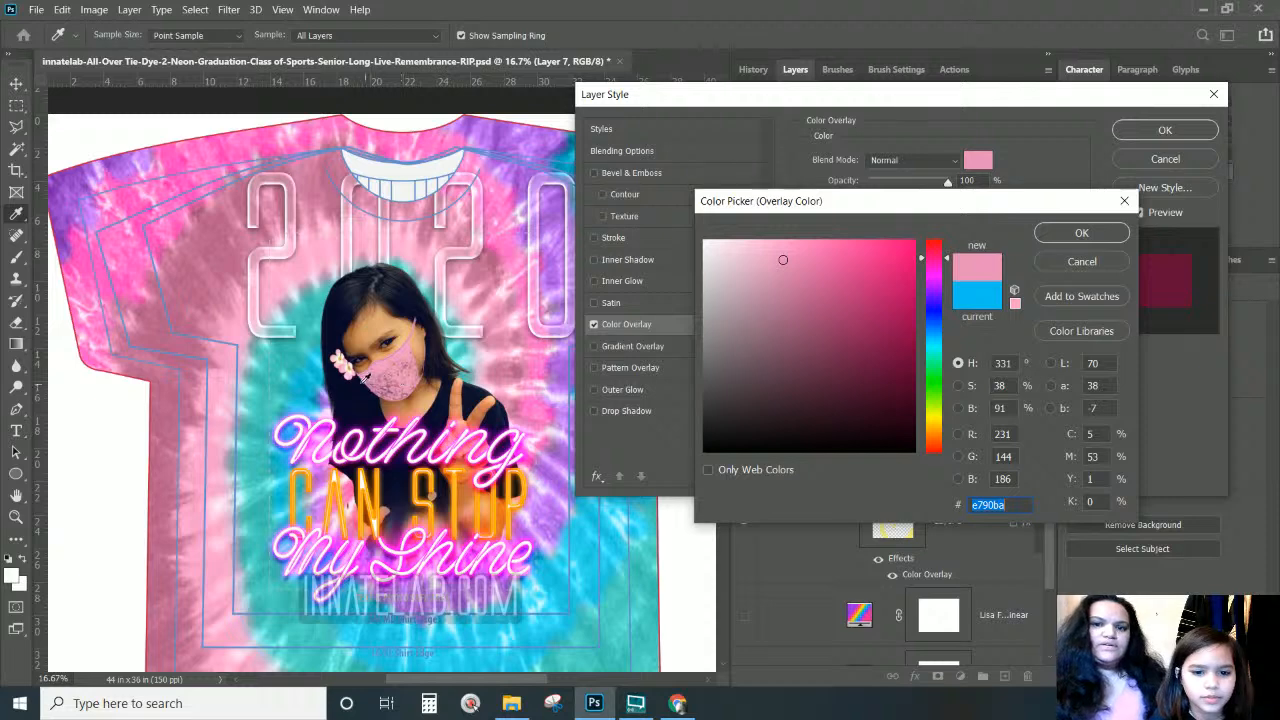
{"action": "left_click", "coordinate": [395, 375]}
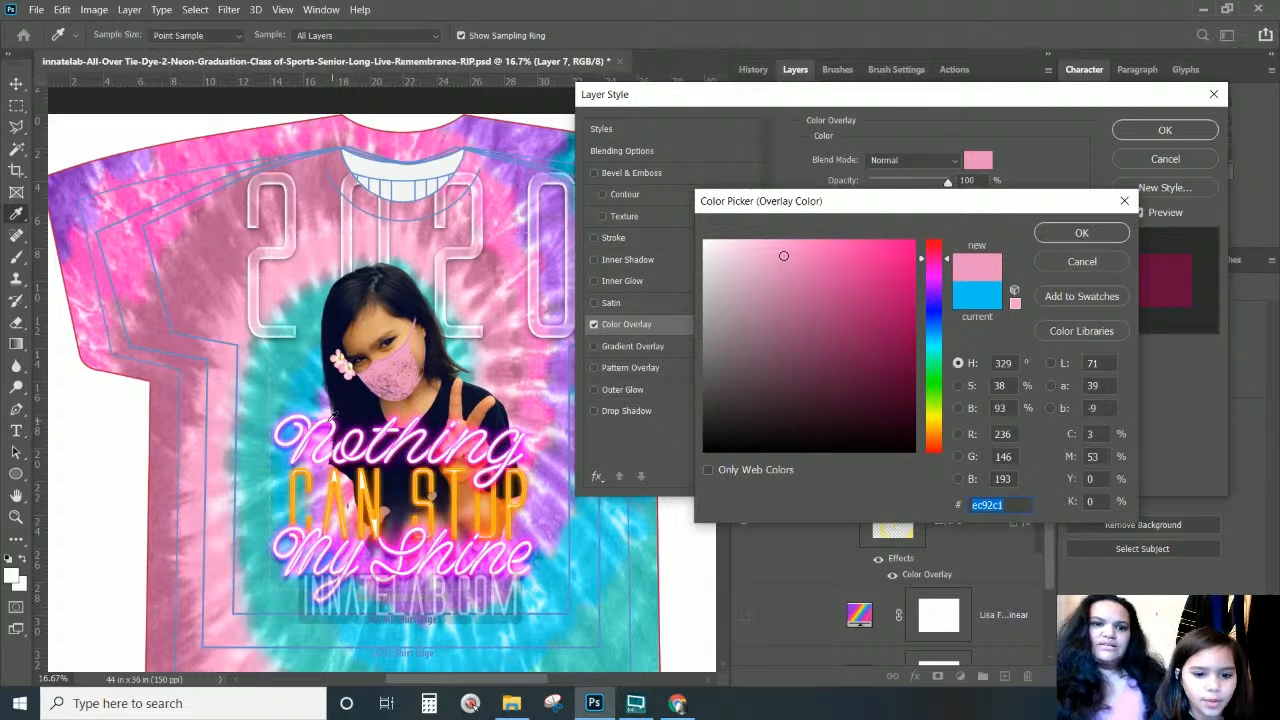
Try cream fff6ed and dark orange a65100 sampled from the lettering, plus a lighter orange ffb061, as Layer 7's overlay colour
{"action": "left_click", "coordinate": [380, 466]}
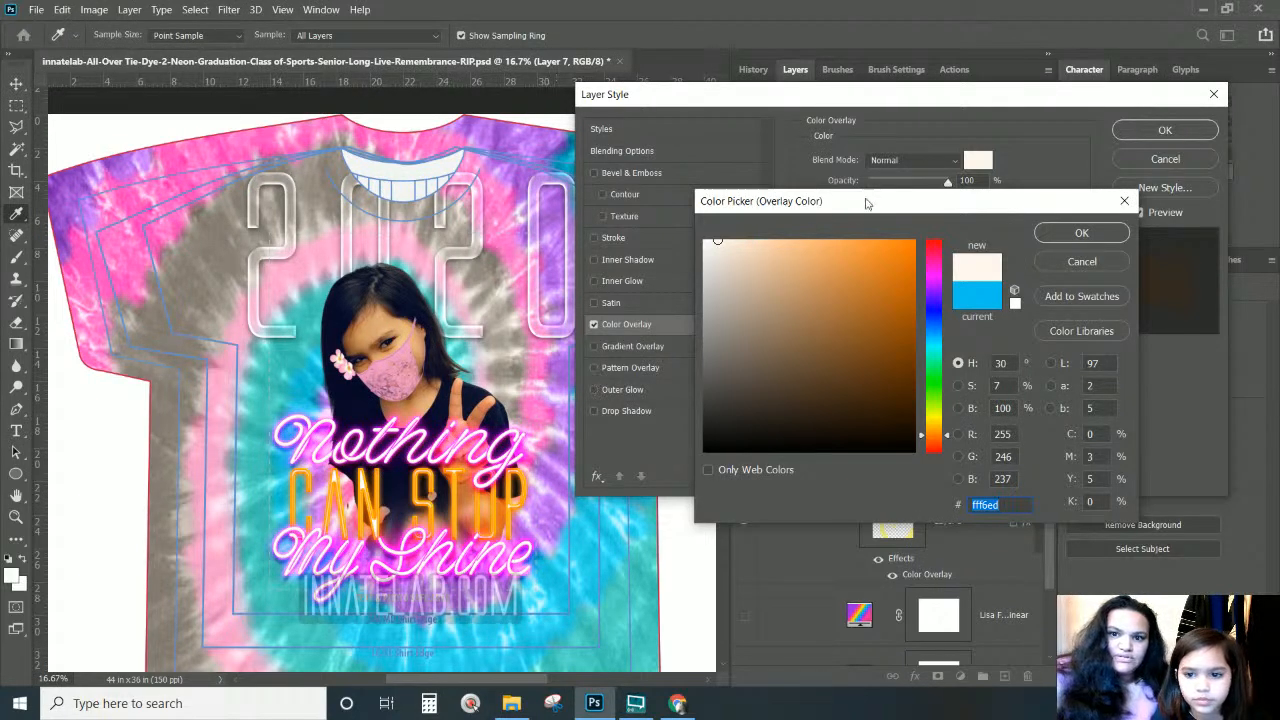
{"action": "left_click", "coordinate": [839, 261]}
{"action": "mouse_move", "coordinate": [839, 261]}
{"action": "left_mouse_down"}
{"action": "mouse_move", "coordinate": [842, 286]}
{"action": "mouse_move", "coordinate": [828, 254]}
{"action": "mouse_move", "coordinate": [850, 228]}
{"action": "mouse_move", "coordinate": [900, 232]}
{"action": "mouse_move", "coordinate": [926, 188]}
{"action": "mouse_move", "coordinate": [810, 243]}
{"action": "mouse_move", "coordinate": [834, 241]}
{"action": "left_mouse_up"}
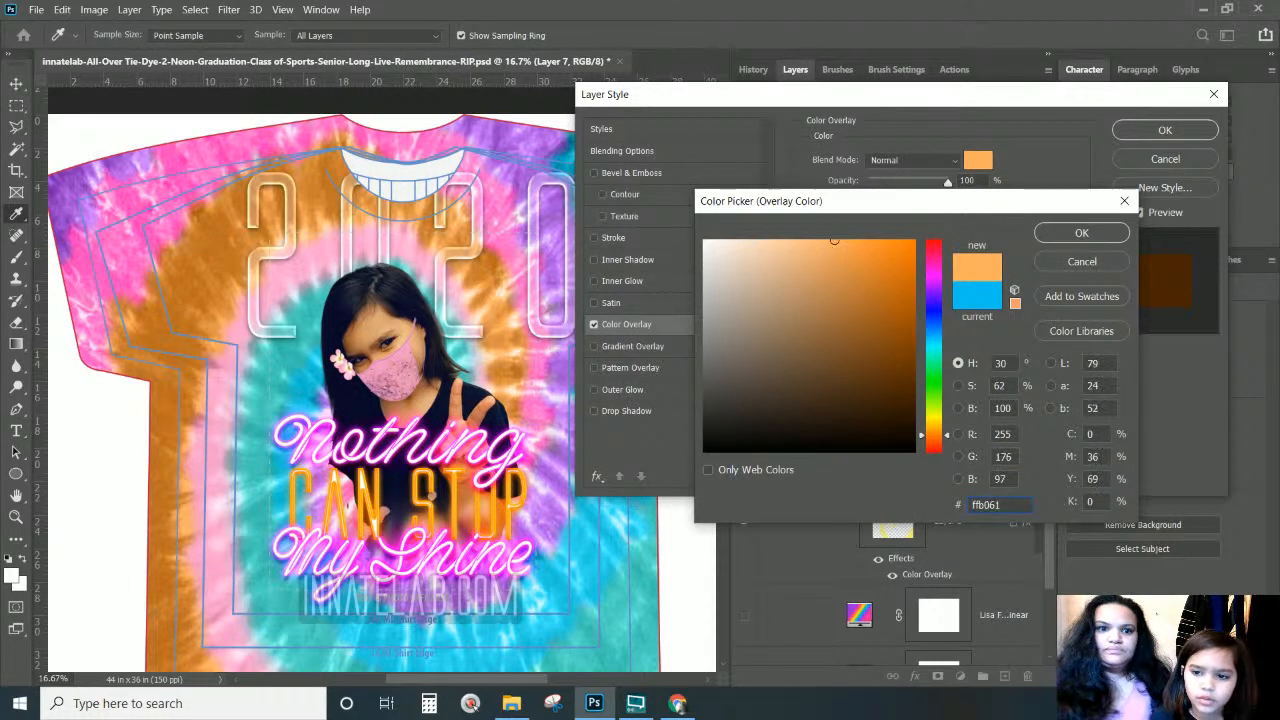
{"action": "left_click", "coordinate": [378, 491]}
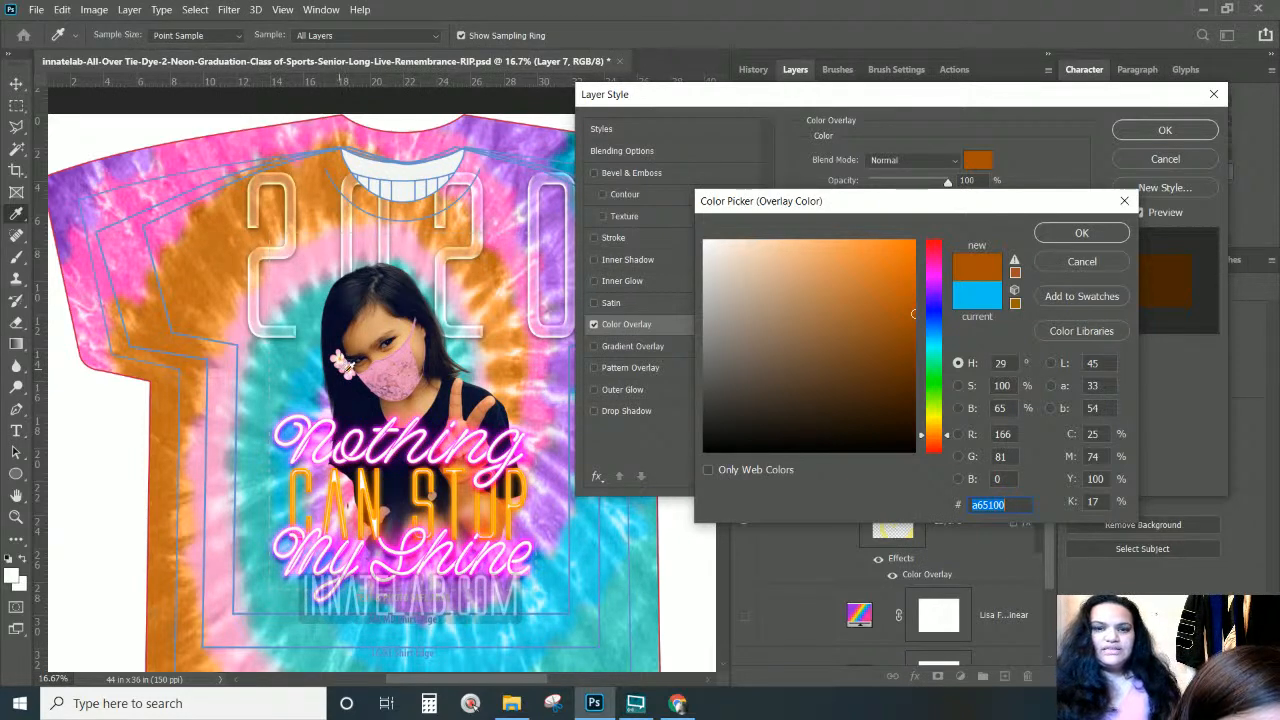
Try petal pinks sampled from the girl's hair flower as Layer 7's overlay colour, ending on ff9dc7
{"action": "left_click", "coordinate": [342, 366]}
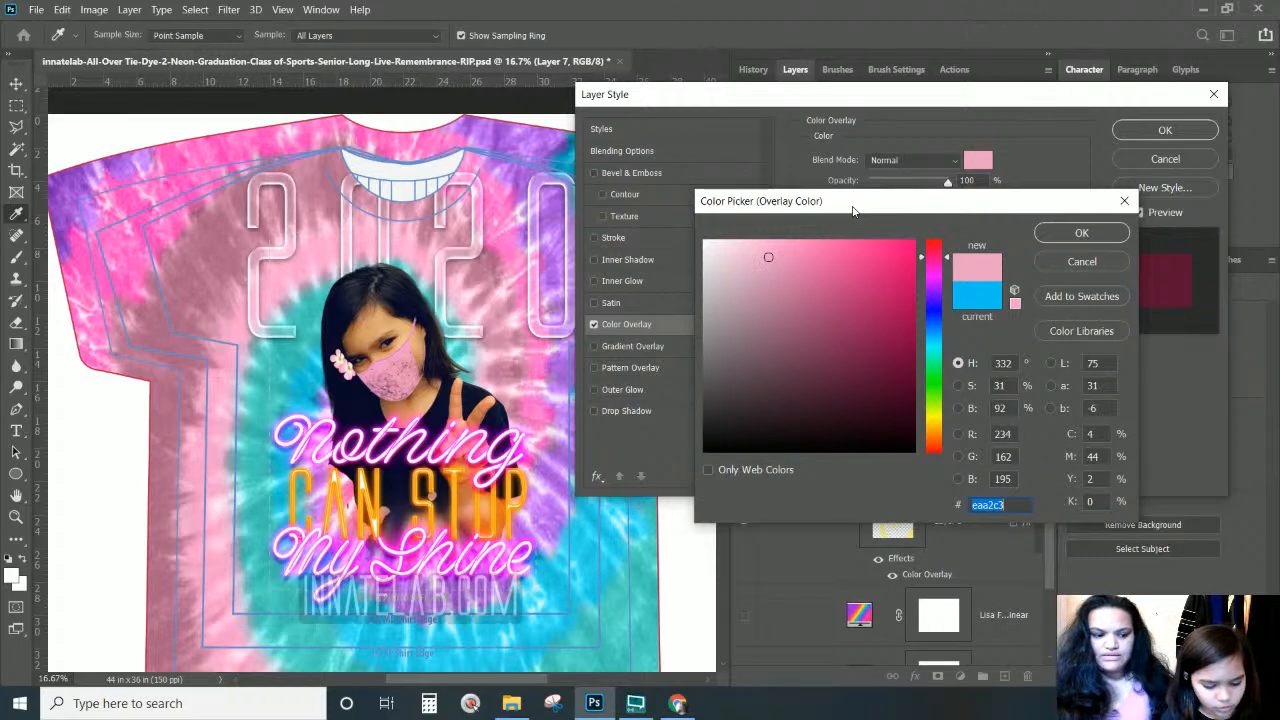
{"action": "key", "text": "ctrl+plus"}
{"action": "key", "text": "ctrl+plus"}
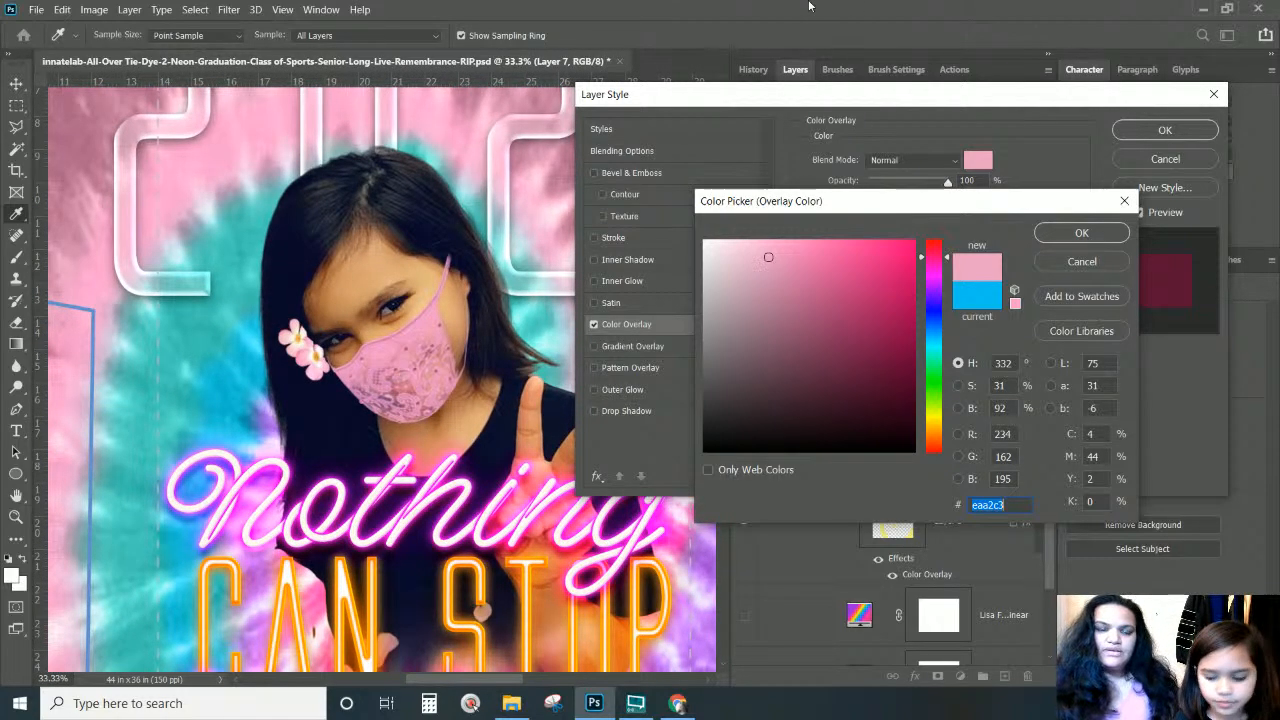
{"action": "key", "text": "ctrl+plus"}
{"action": "key", "text": "ctrl+plus"}
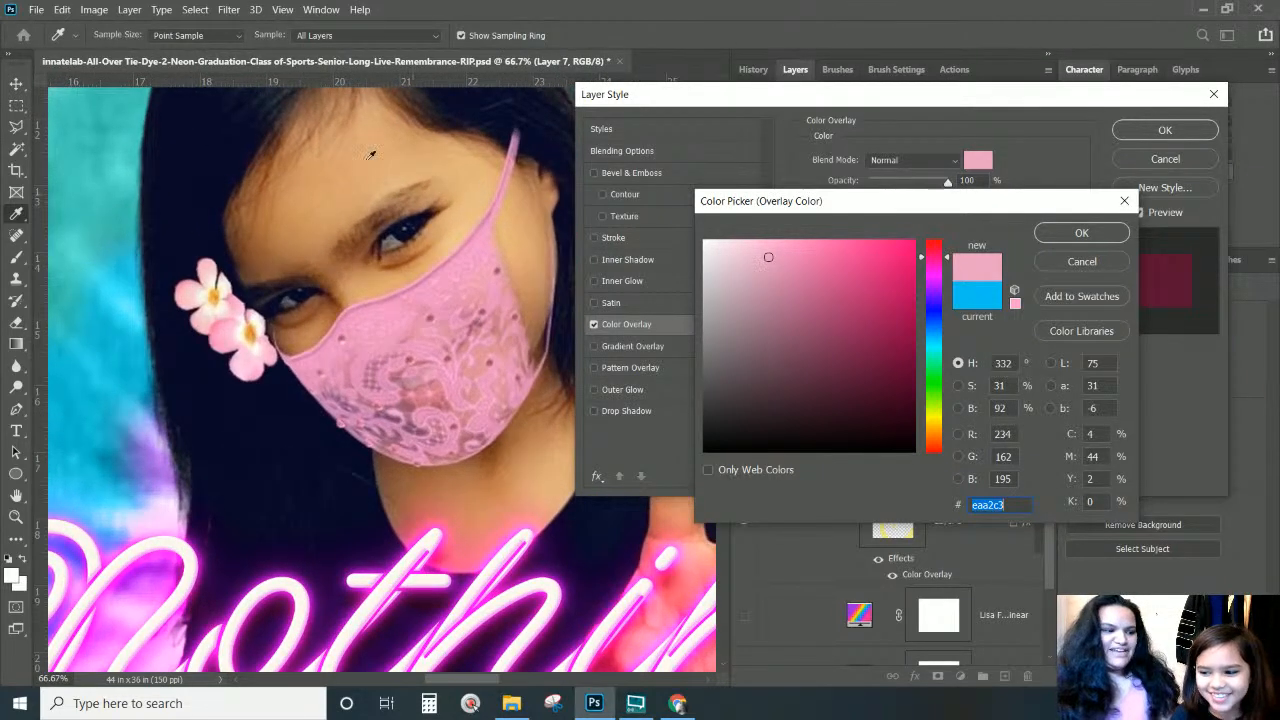
{"action": "left_click", "coordinate": [227, 336]}
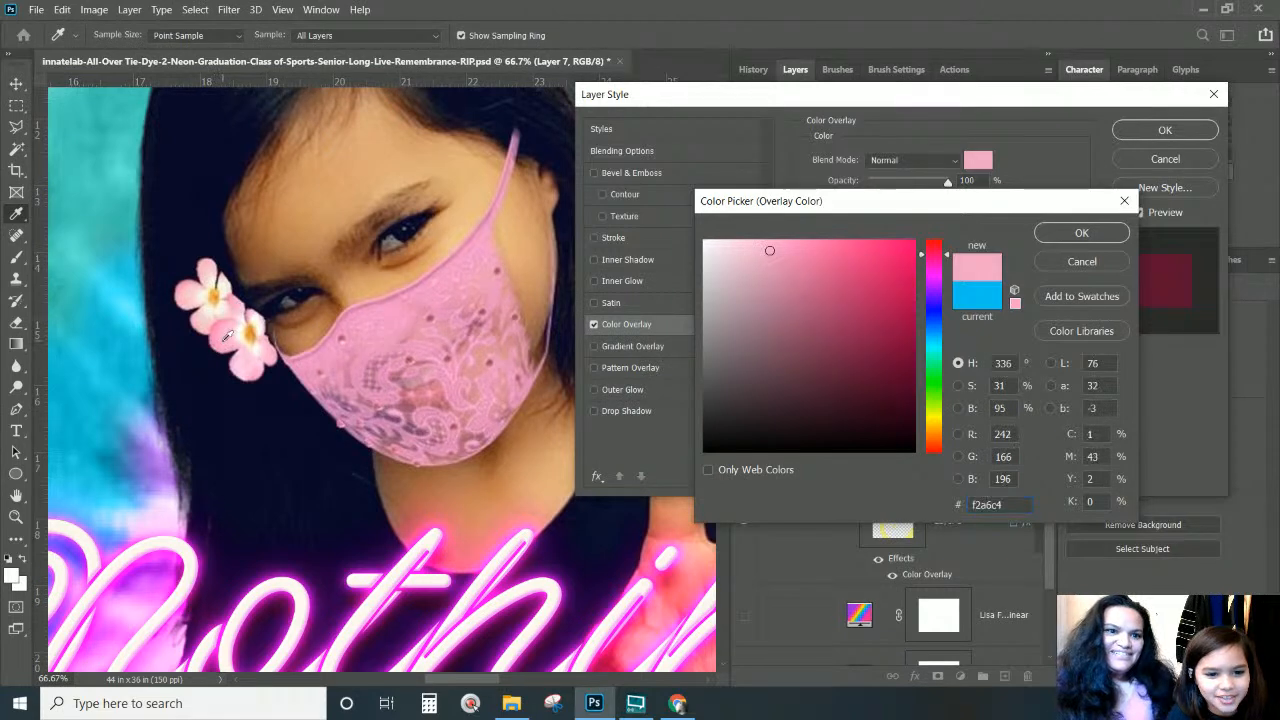
{"action": "left_click", "coordinate": [222, 335]}
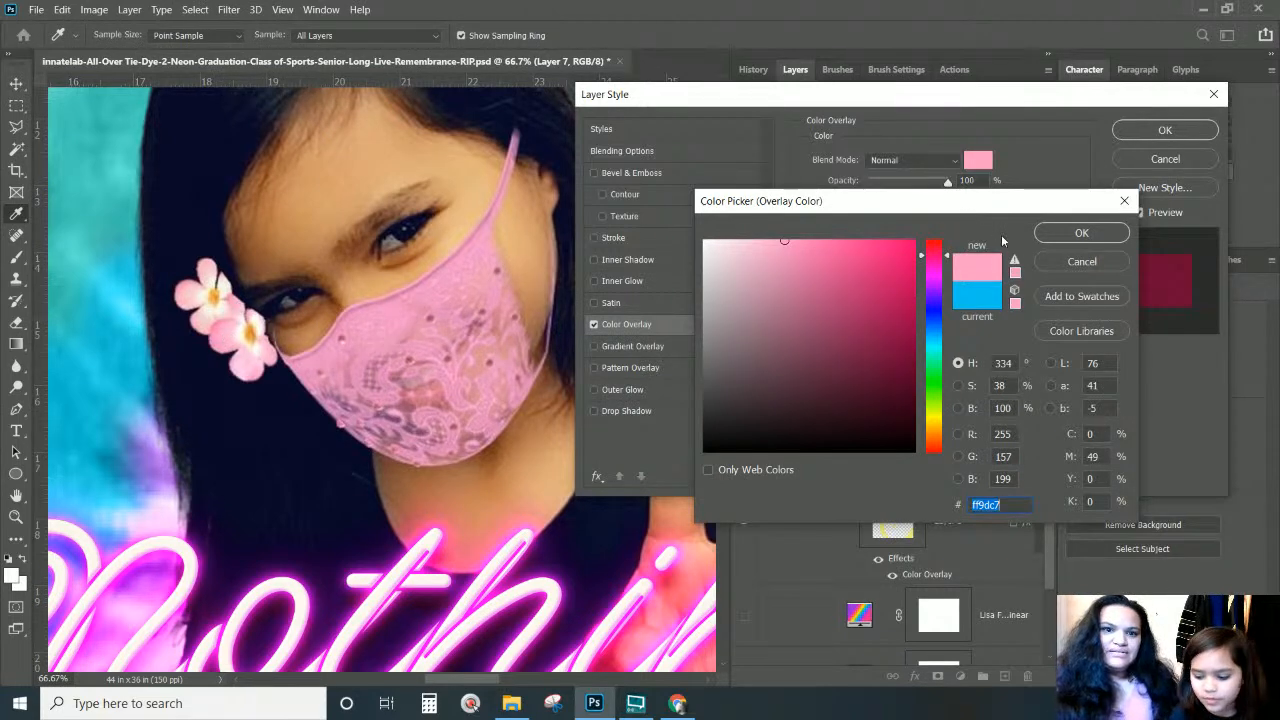
{"action": "key", "text": "ctrl+minus"}
{"action": "key", "text": "ctrl+minus"}
{"action": "key", "text": "ctrl+minus"}
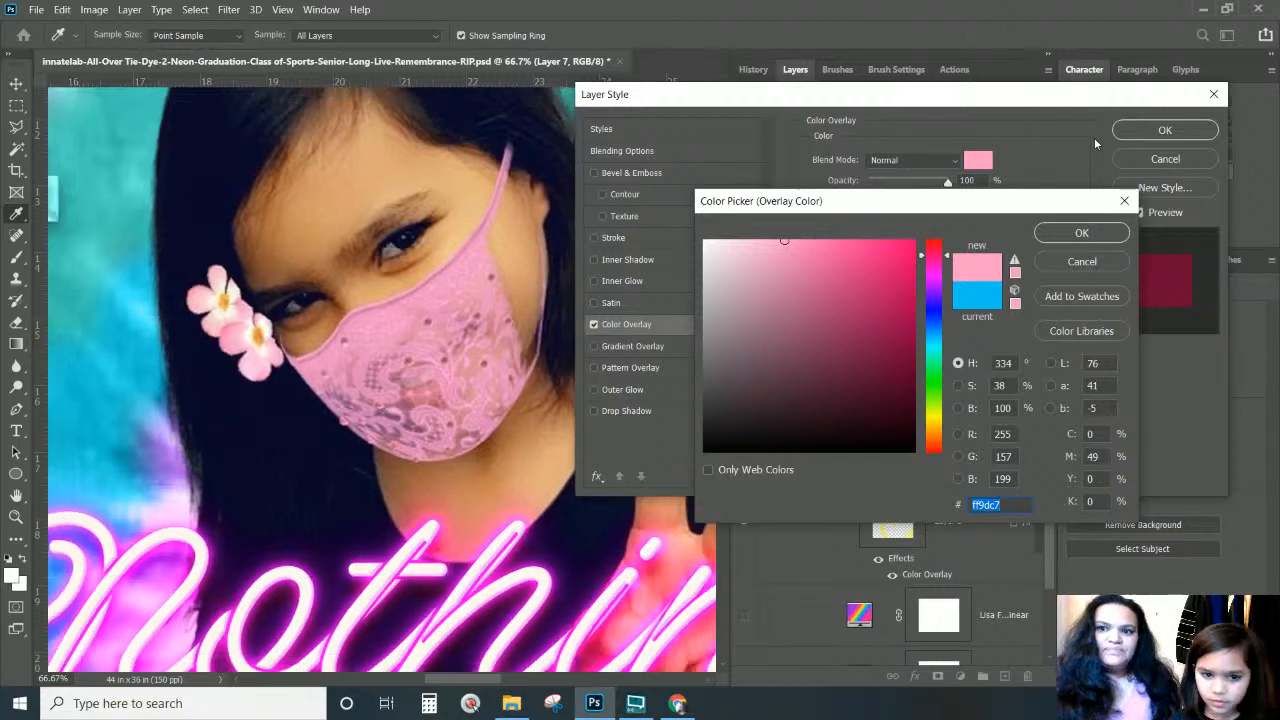
{"action": "key", "text": "ctrl+minus"}
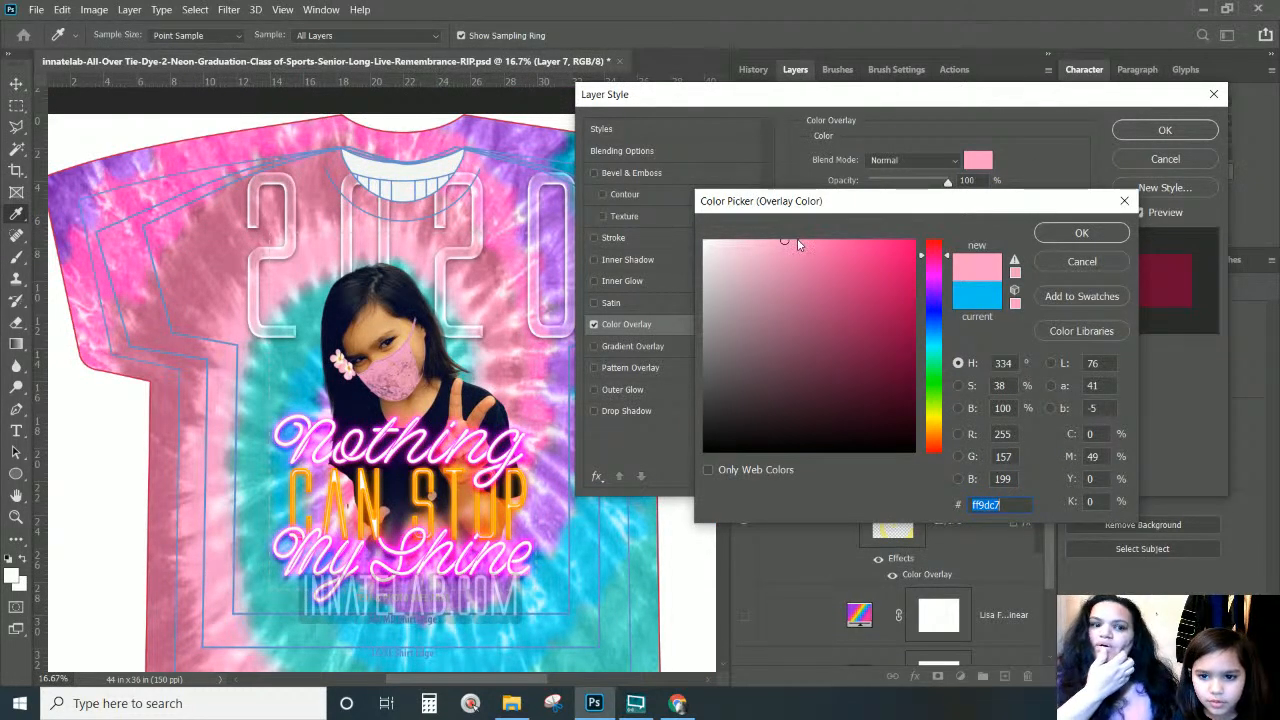
Try lighter and darker shades of the same pink hue for Layer 7's overlay, ending on e06a9d
{"action": "left_click", "coordinate": [802, 242]}
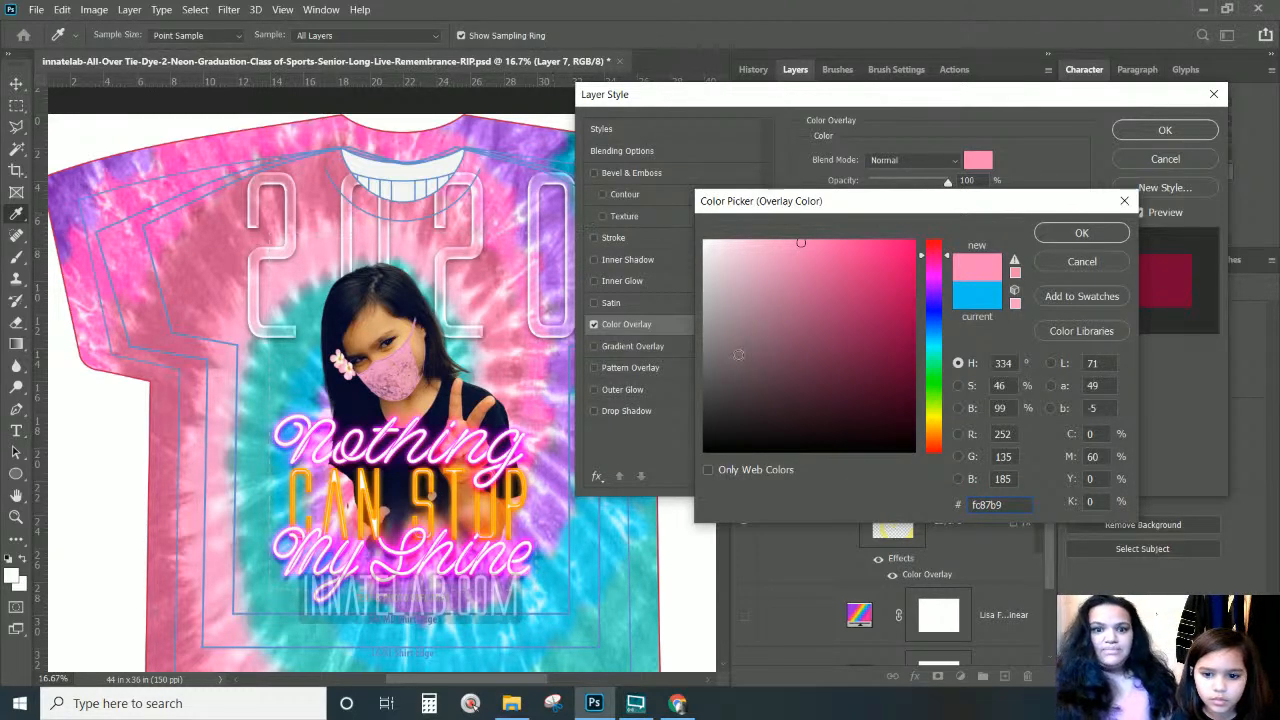
{"action": "left_click", "coordinate": [809, 246]}
{"action": "left_click", "coordinate": [811, 272]}
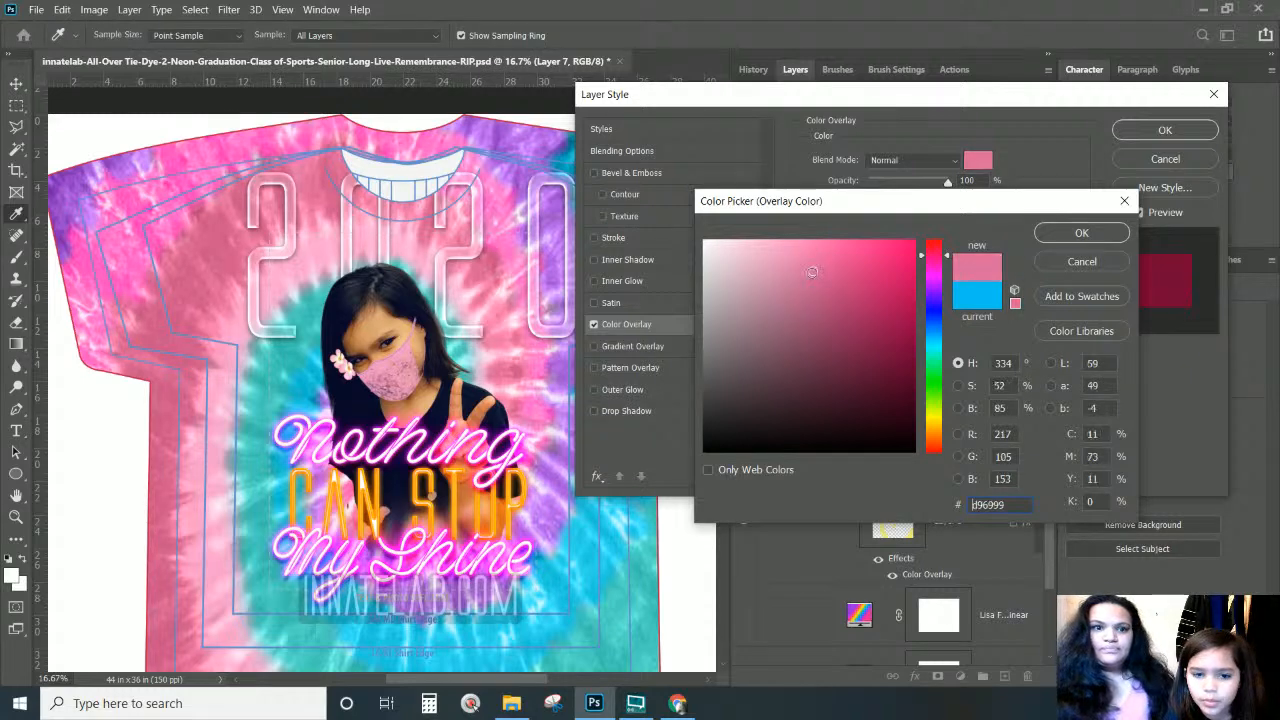
{"action": "left_click", "coordinate": [802, 283]}
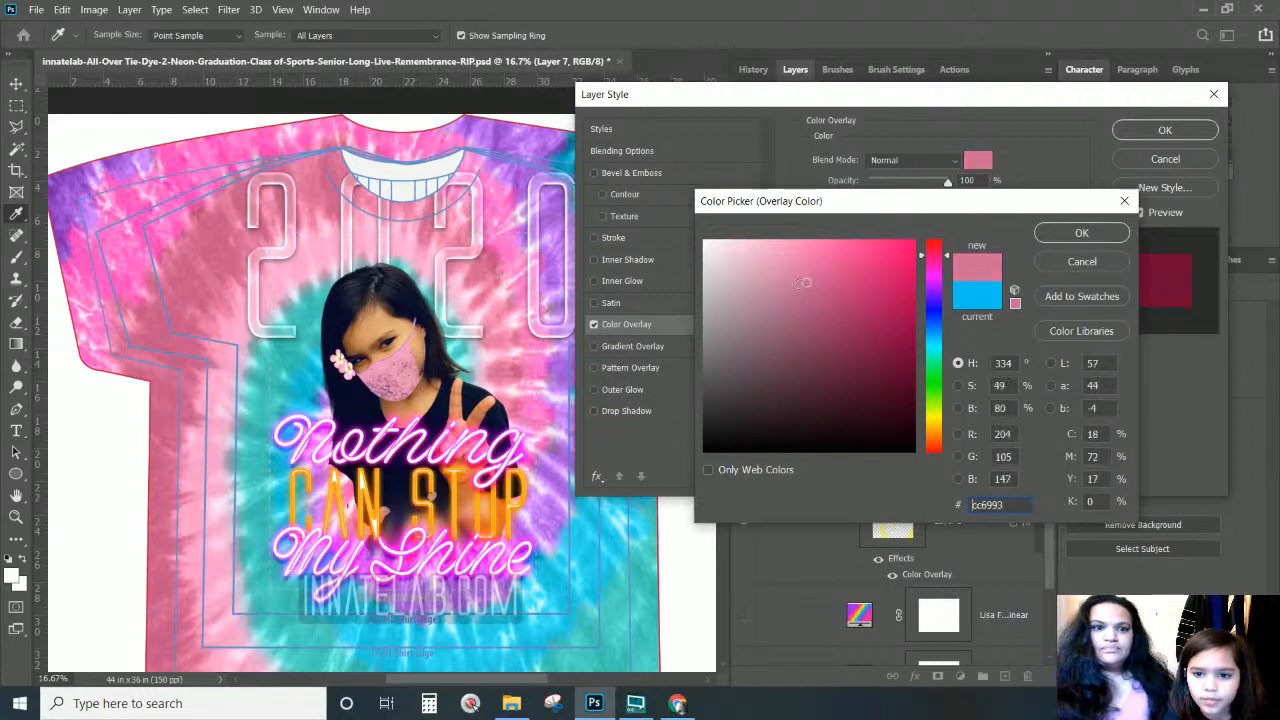
{"action": "left_click", "coordinate": [774, 272]}
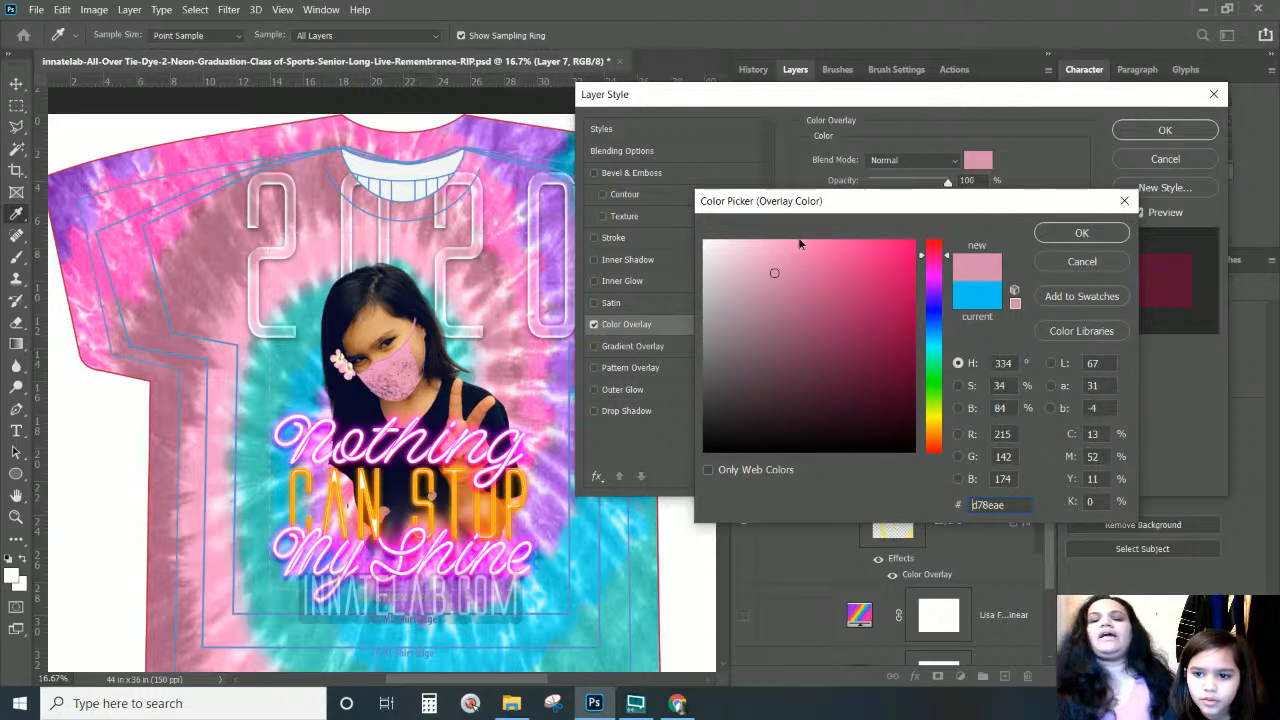
{"action": "left_click", "coordinate": [778, 257]}
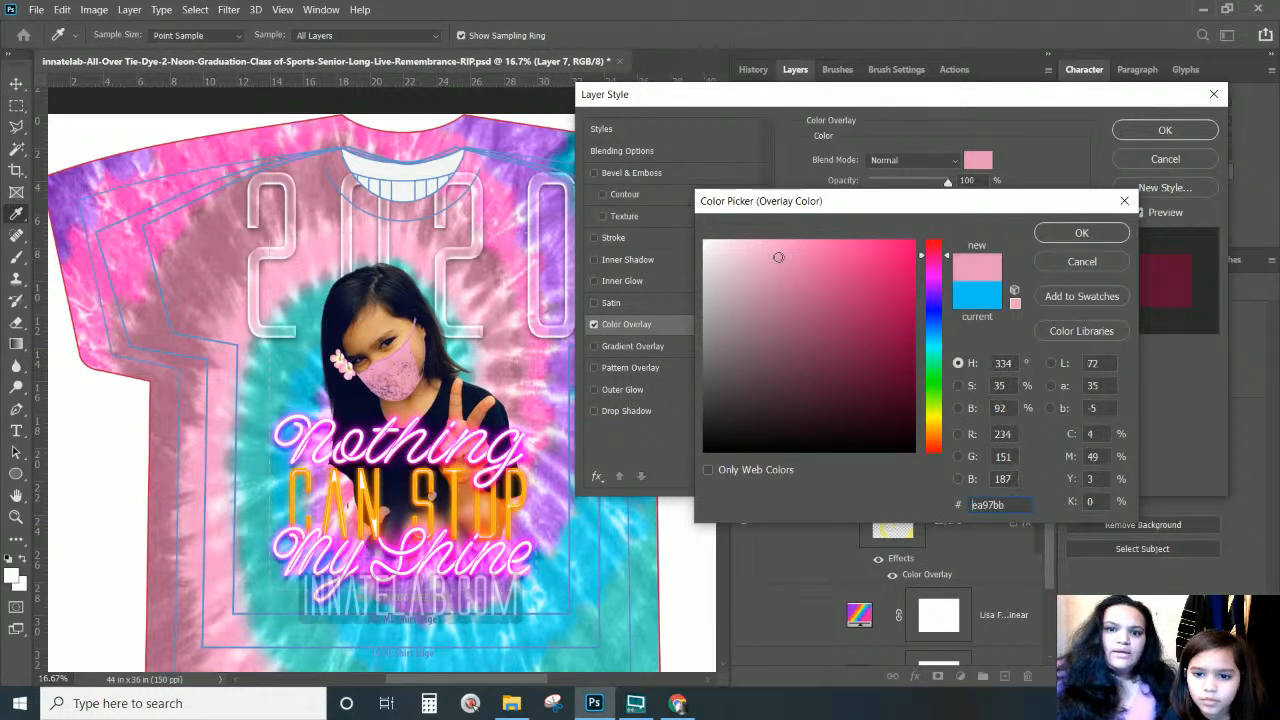
{"action": "left_click", "coordinate": [787, 251]}
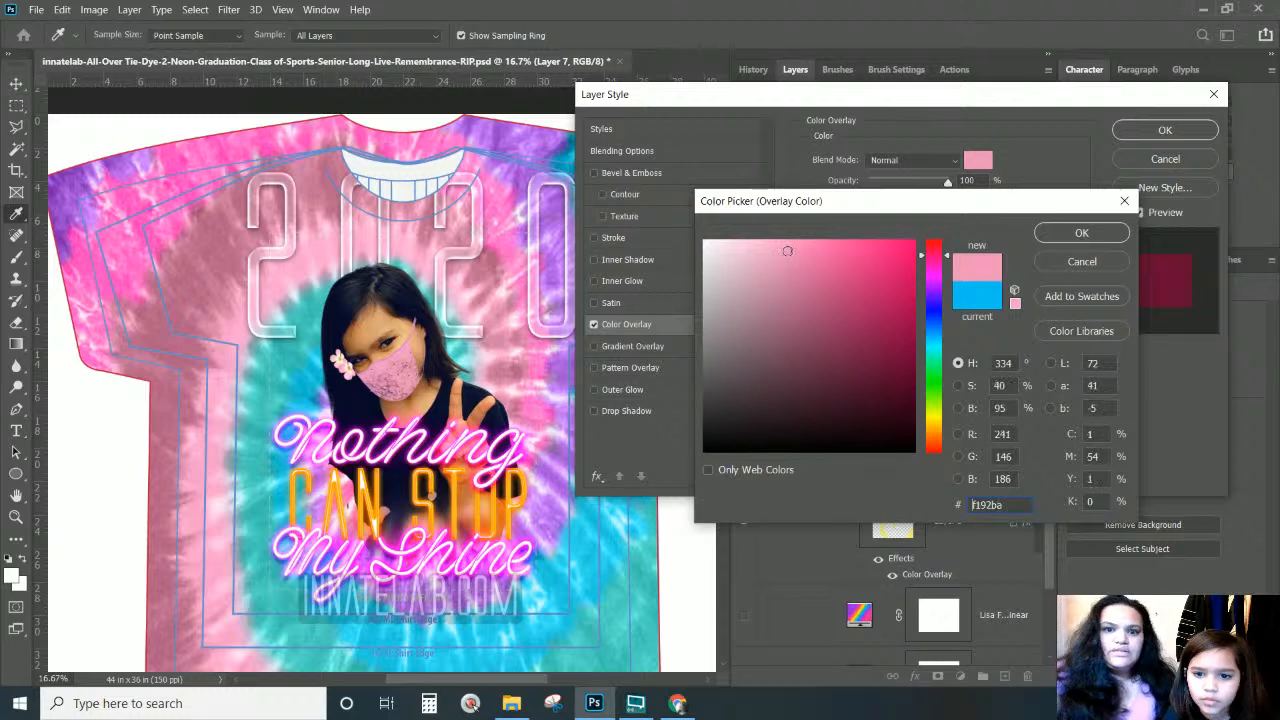
{"action": "left_click", "coordinate": [761, 270]}
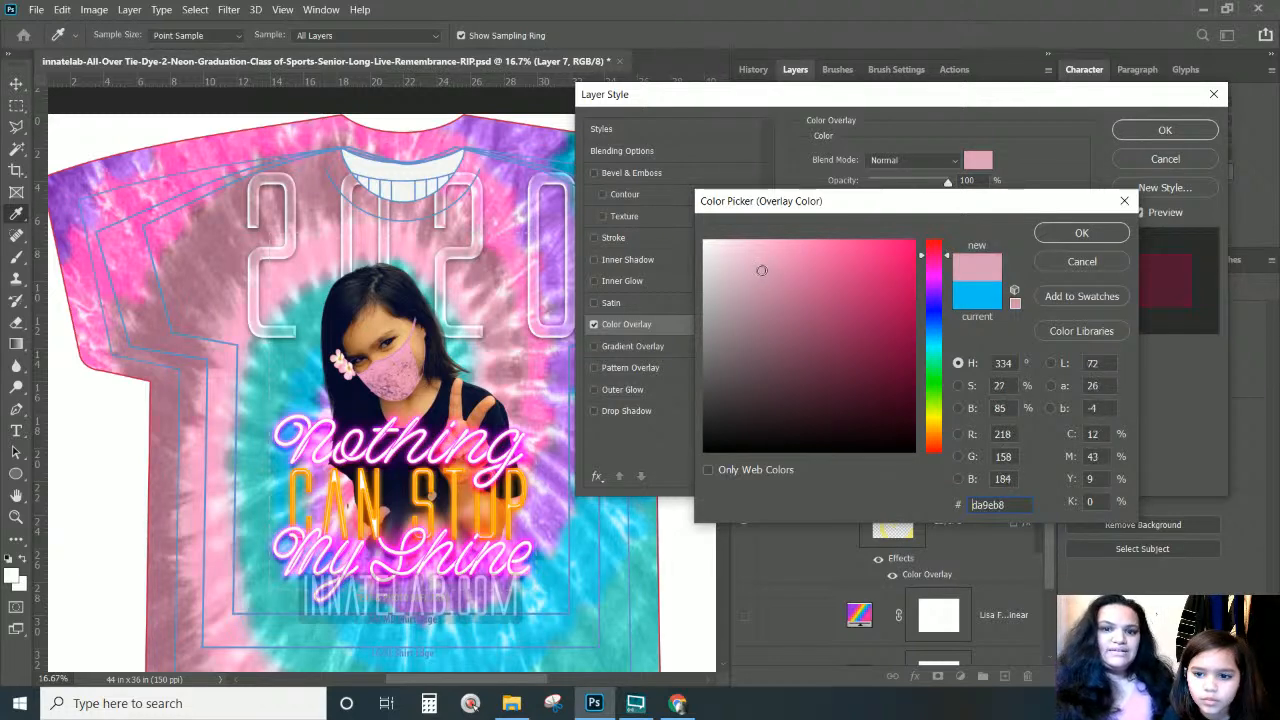
{"action": "left_click", "coordinate": [771, 252]}
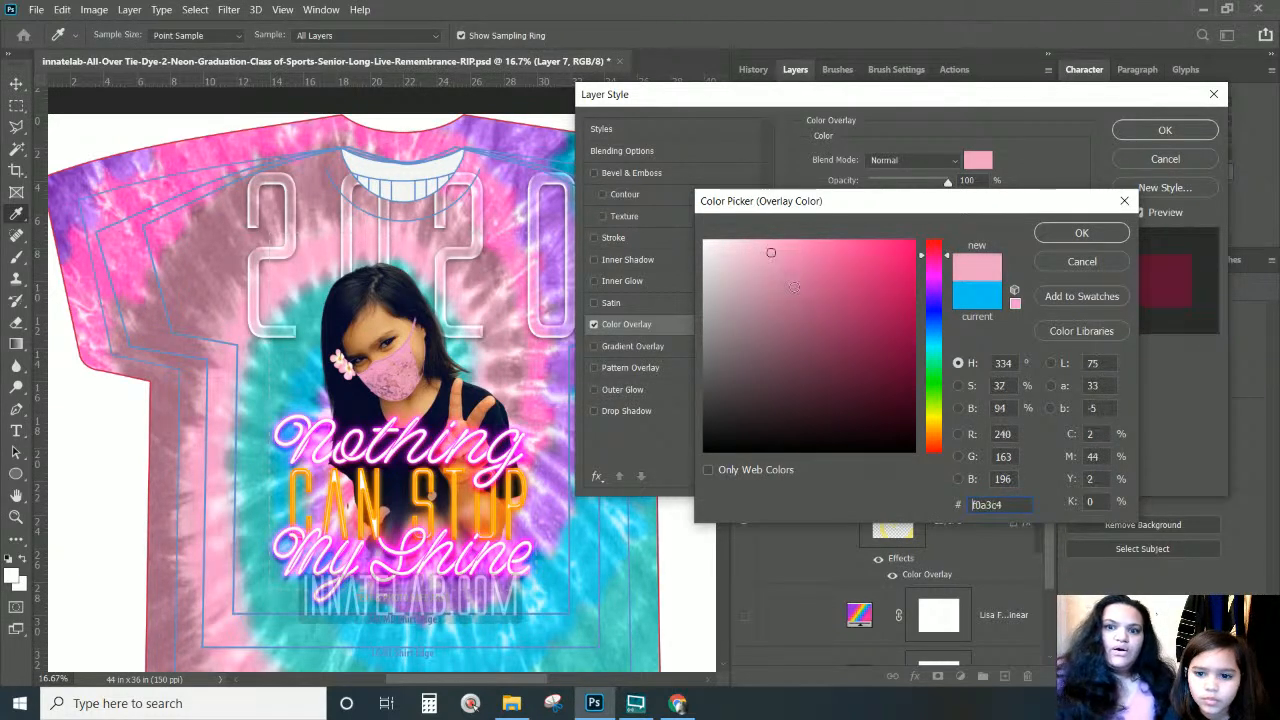
{"action": "left_click", "coordinate": [815, 270]}
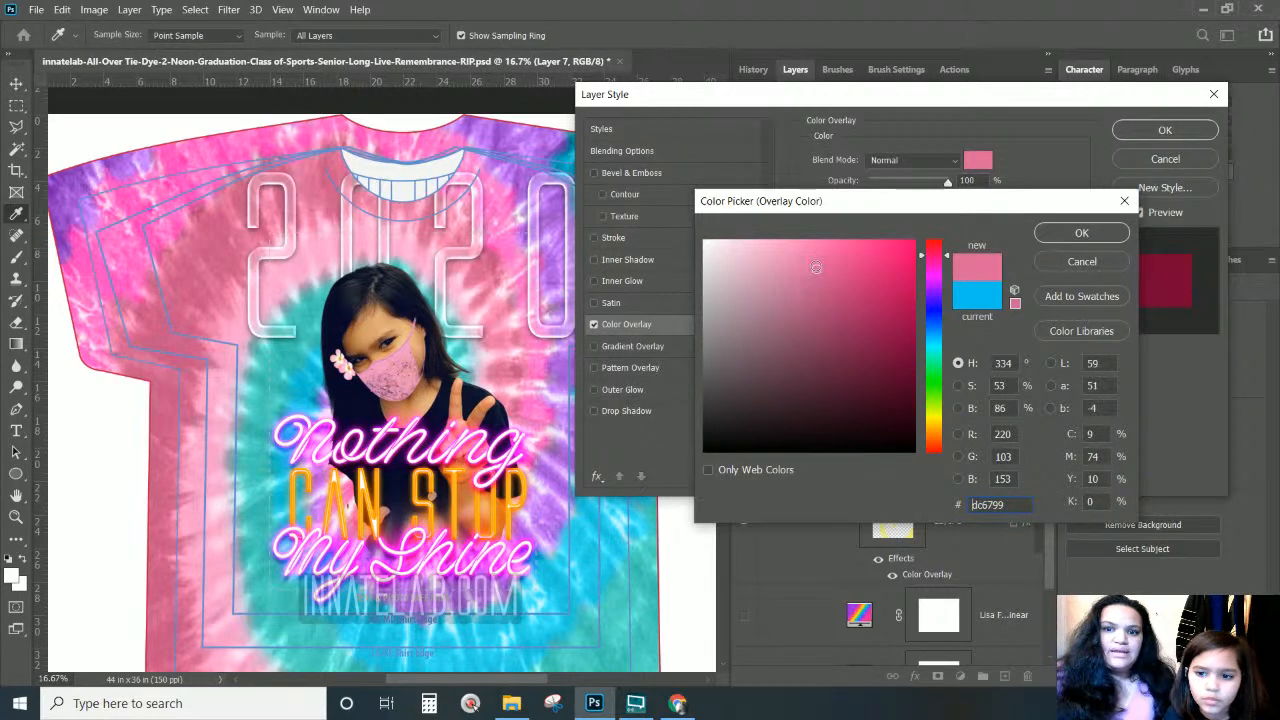
{"action": "left_click", "coordinate": [809, 264]}
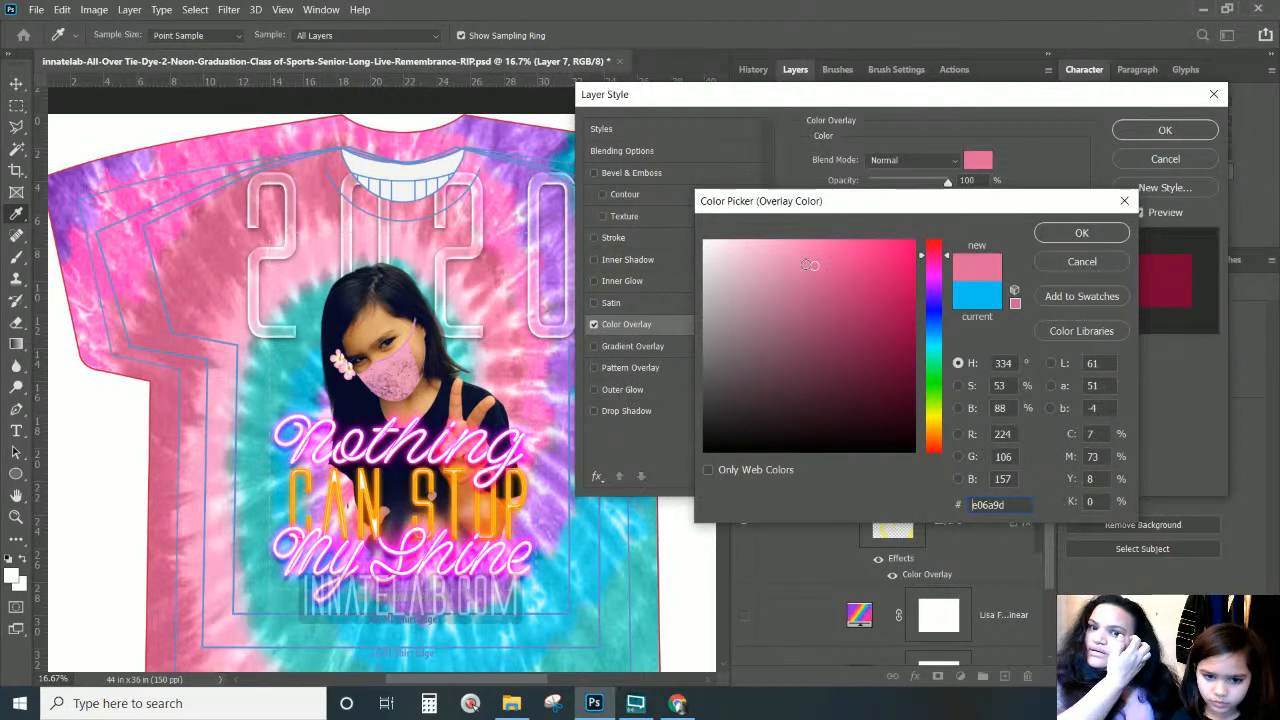
Set Layer 7's overlay colour to golden orange e7aa55 sampled from the girl's hair flower centre and apply the layer style
{"action": "key", "text": "ctrl+plus"}
{"action": "key", "text": "ctrl+plus"}
{"action": "key", "text": "ctrl+plus"}
{"action": "key", "text": "ctrl+plus"}
{"action": "key", "text": "ctrl+plus"}
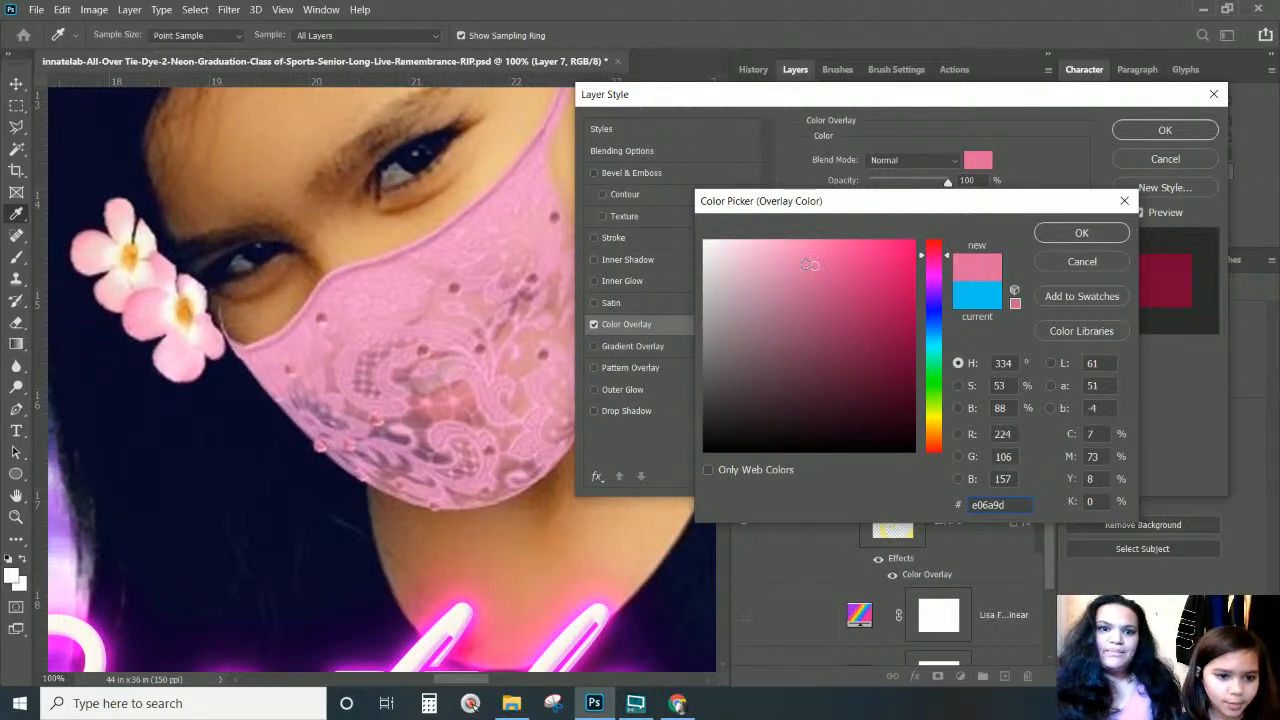
{"action": "left_click", "coordinate": [188, 314]}
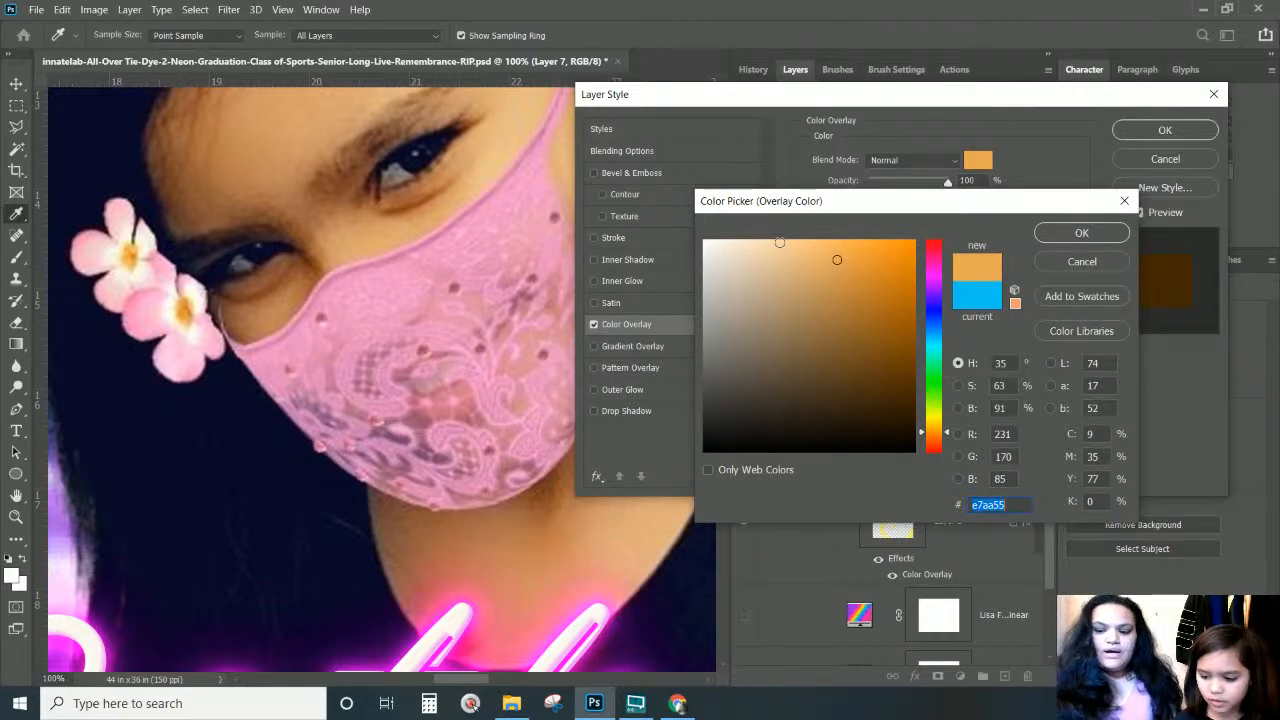
{"action": "key", "text": "ctrl+minus"}
{"action": "key", "text": "ctrl+minus"}
{"action": "key", "text": "ctrl+minus"}
{"action": "key", "text": "ctrl+minus"}
{"action": "key", "text": "ctrl+minus"}
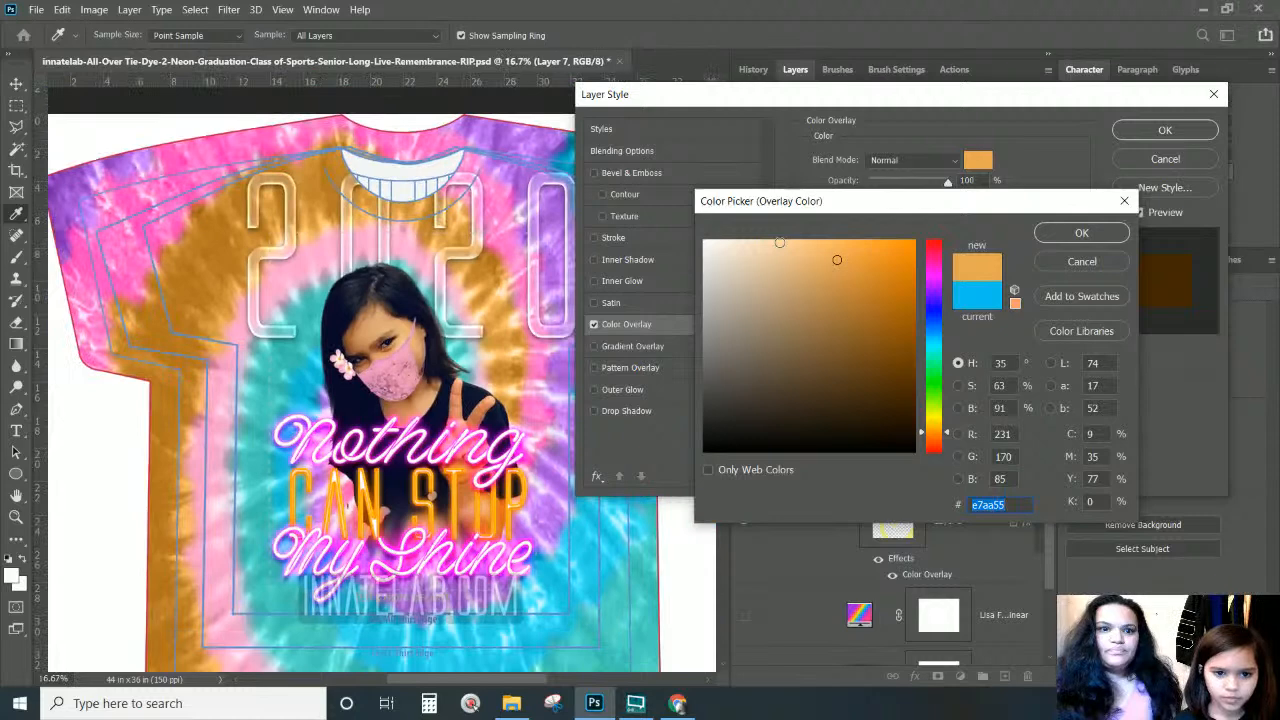
{"action": "key", "text": "ctrl+minus"}
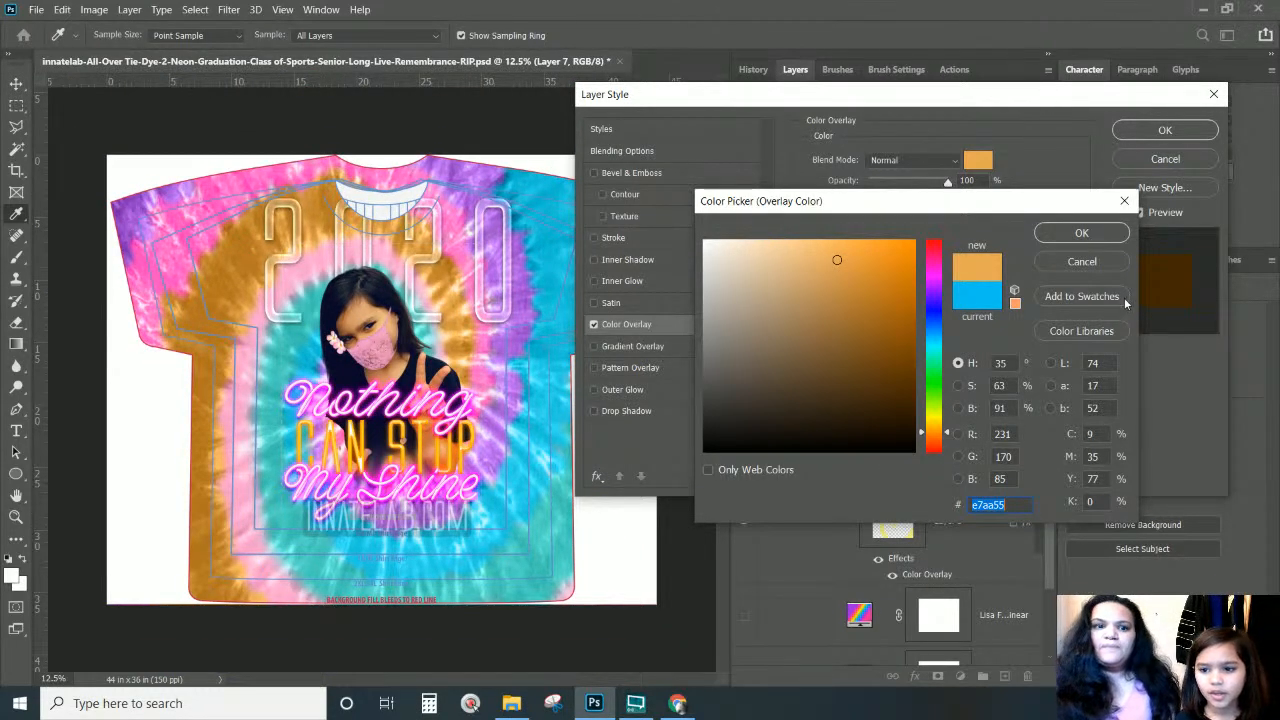
{"action": "left_click", "coordinate": [1080, 233]}
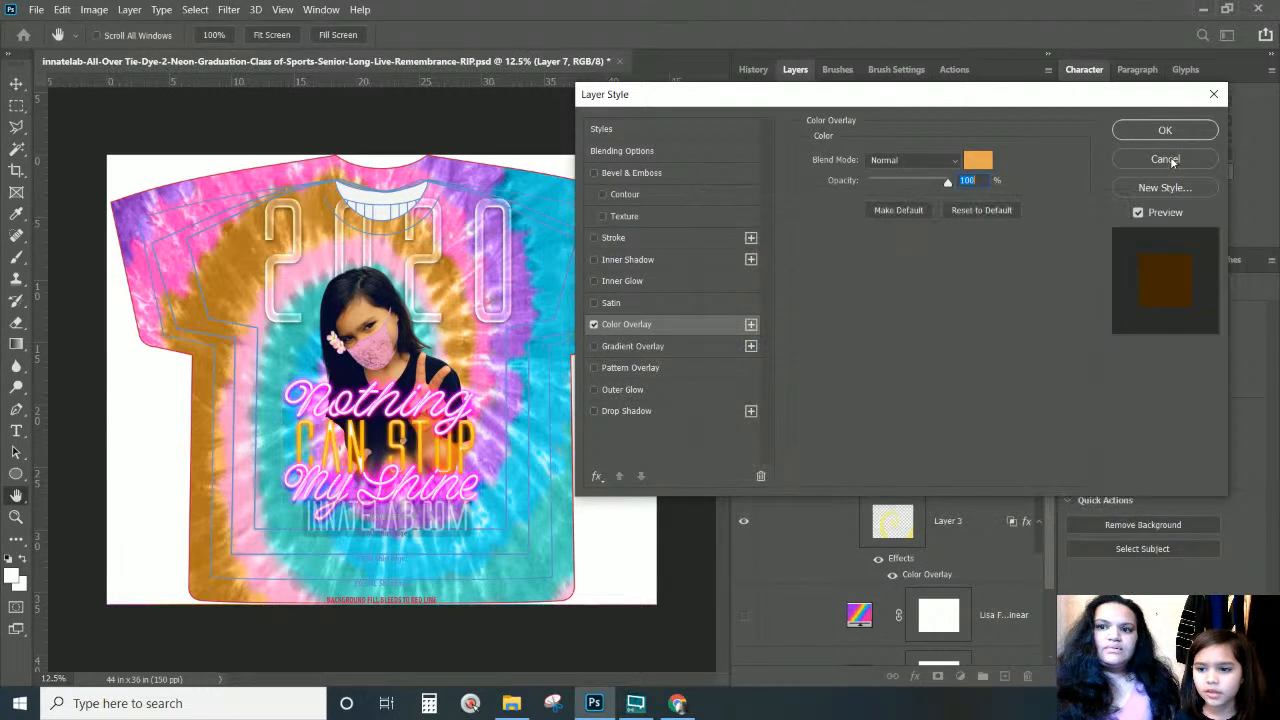
{"action": "left_click", "coordinate": [1168, 131]}
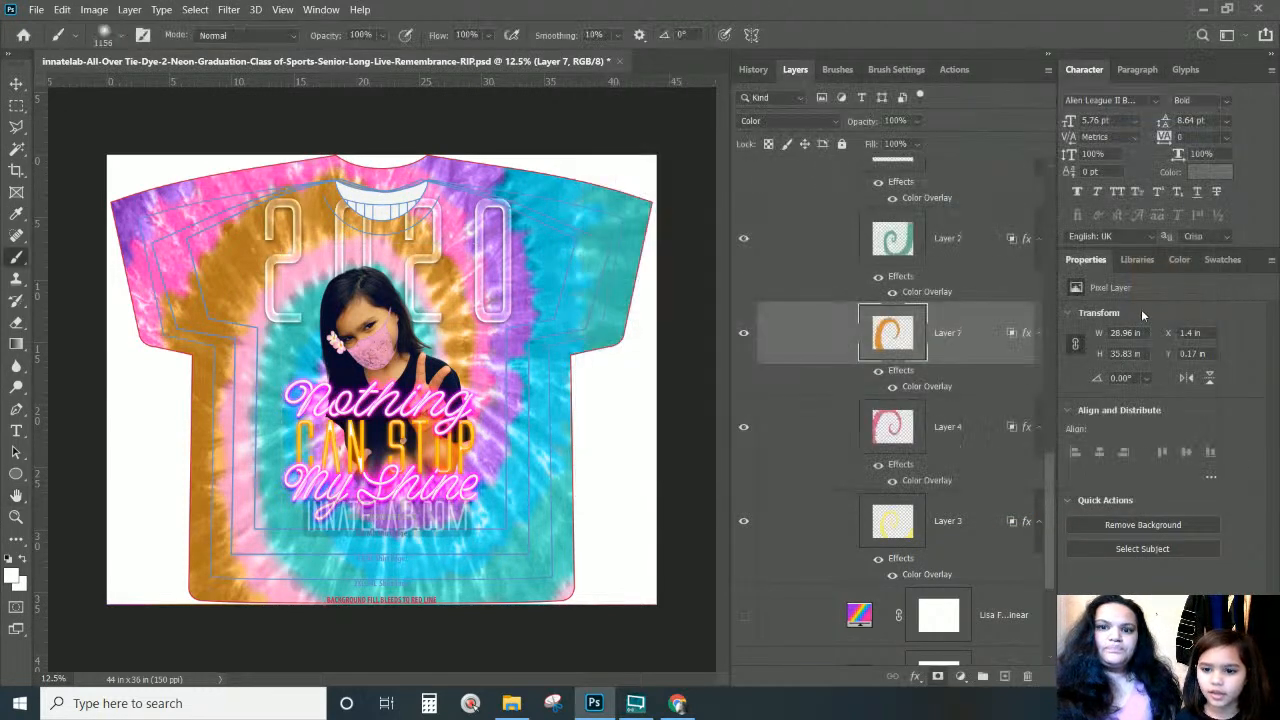
Collapse the Individual Colors group inside the Tye Dye 2 Background group
{"action": "scroll", "coordinate": [822, 530], "scroll_direction": "up", "scroll_amount": 2}
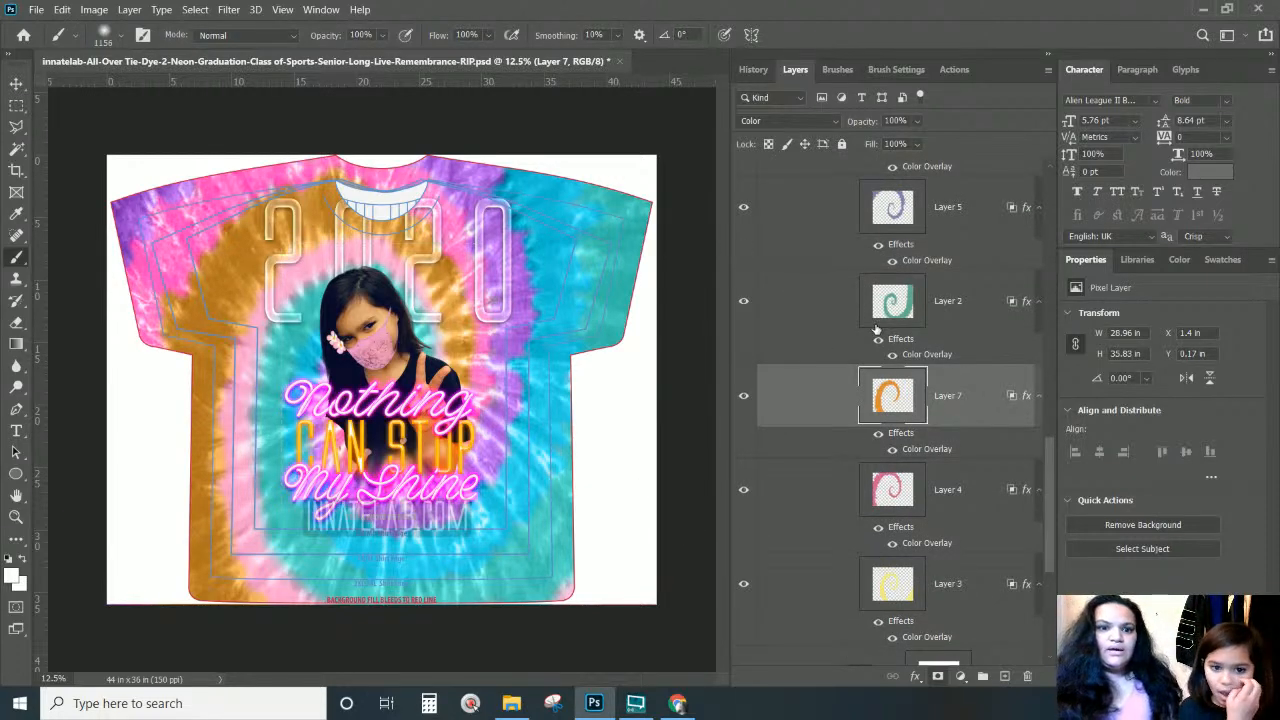
{"action": "scroll", "coordinate": [905, 376], "scroll_direction": "up", "scroll_amount": 9}
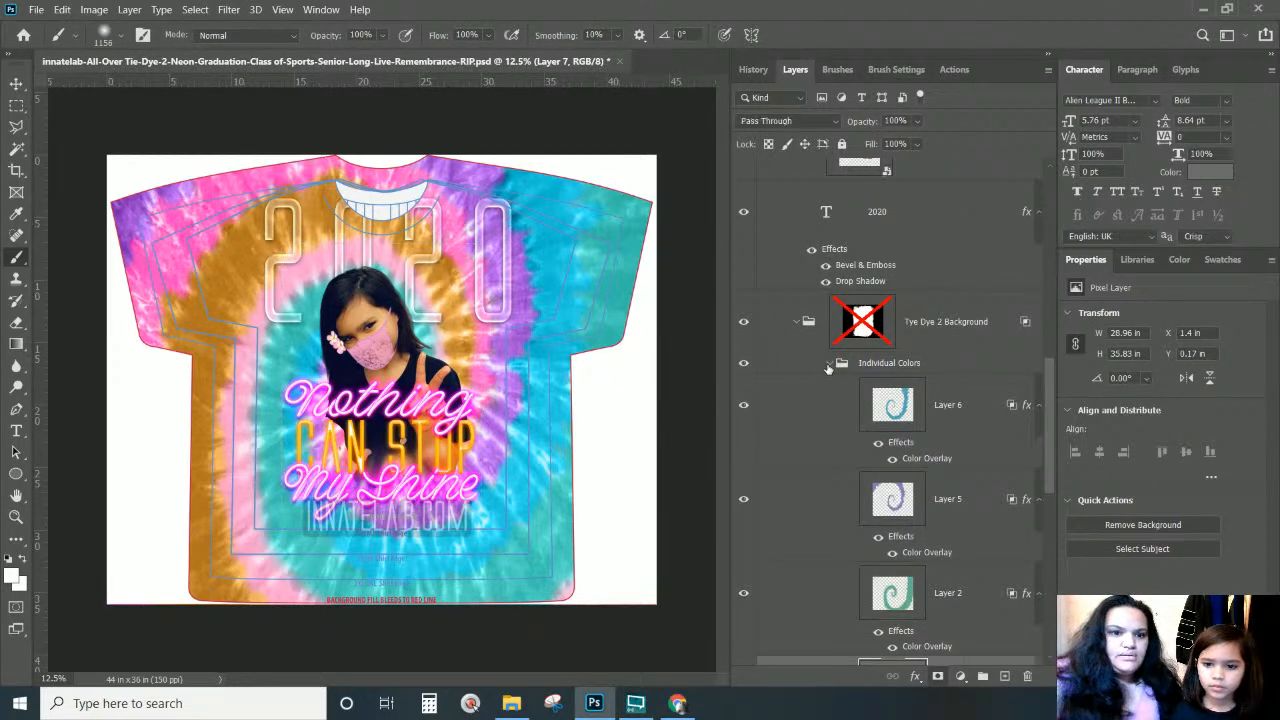
{"action": "left_click", "coordinate": [828, 366]}
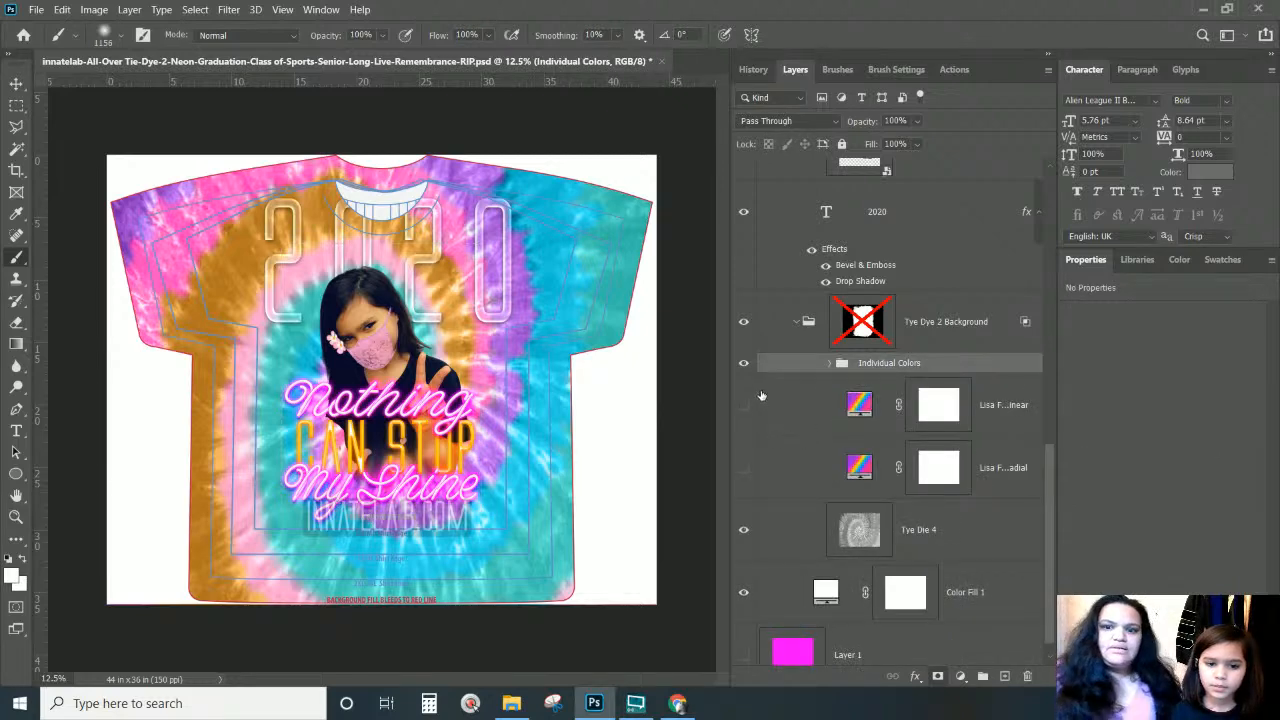
{"action": "right_click", "coordinate": [393, 398]}
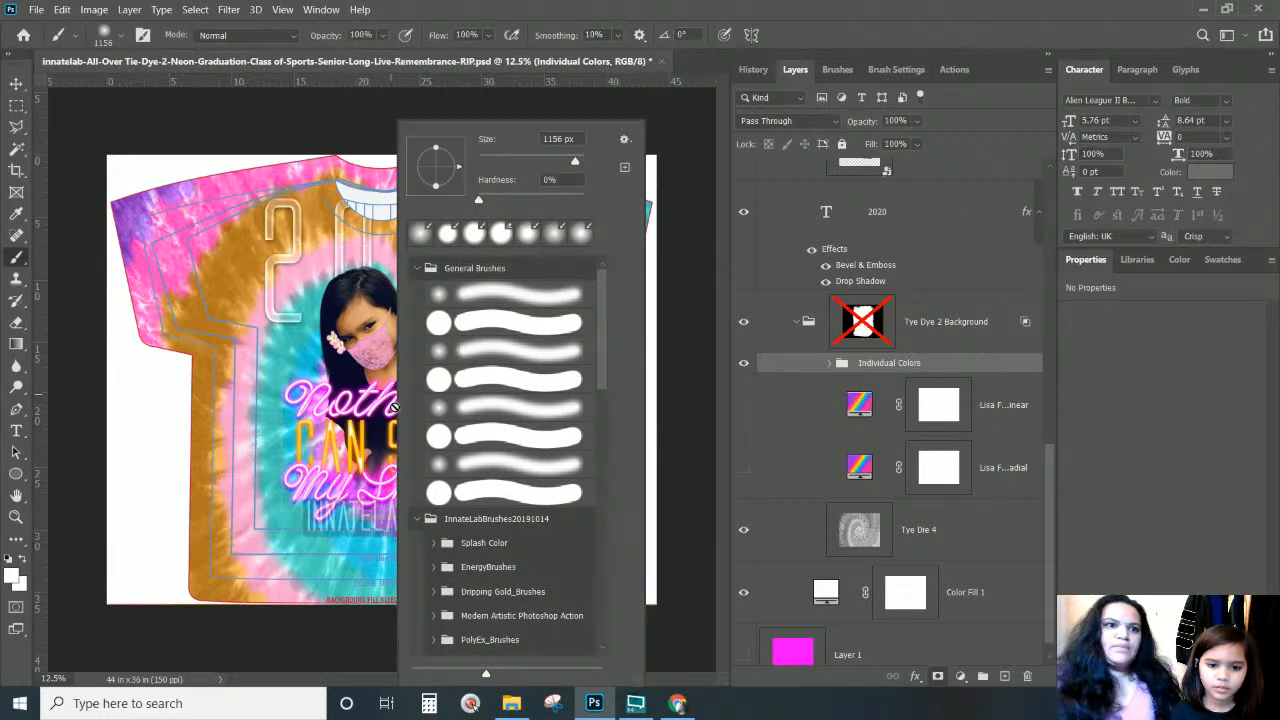
{"action": "left_click", "coordinate": [390, 412]}
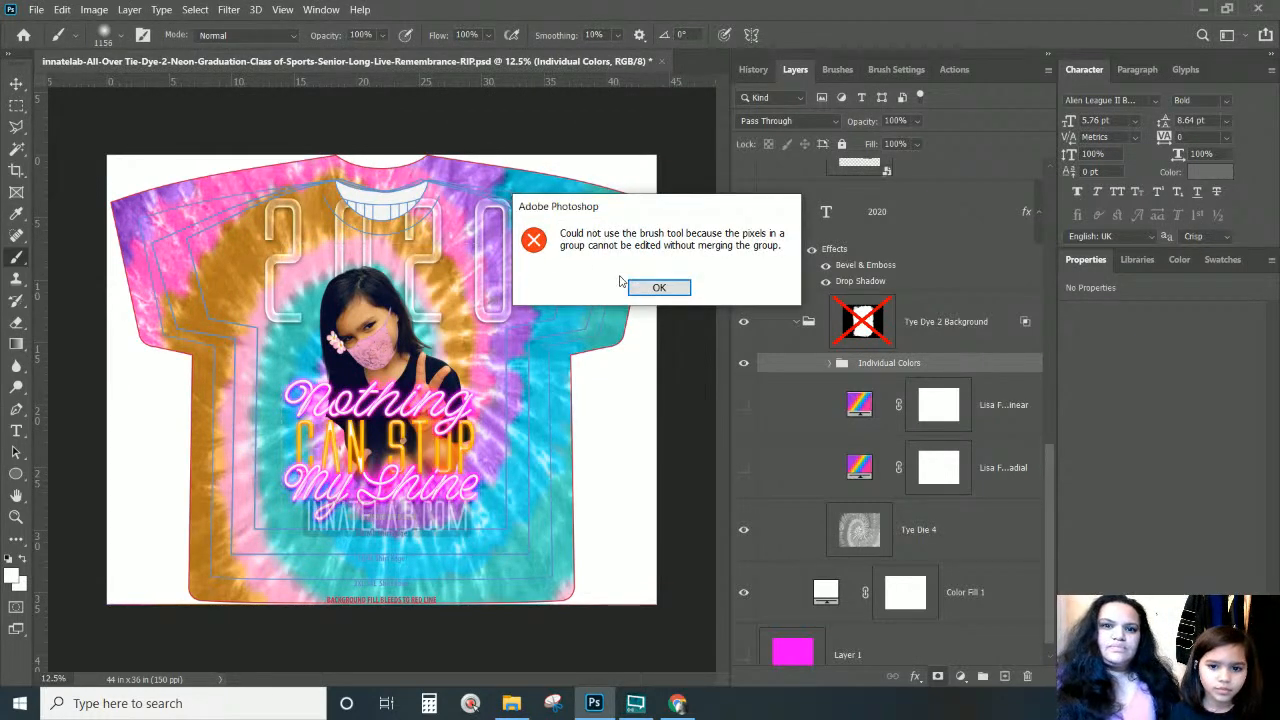
{"action": "left_click", "coordinate": [659, 288]}
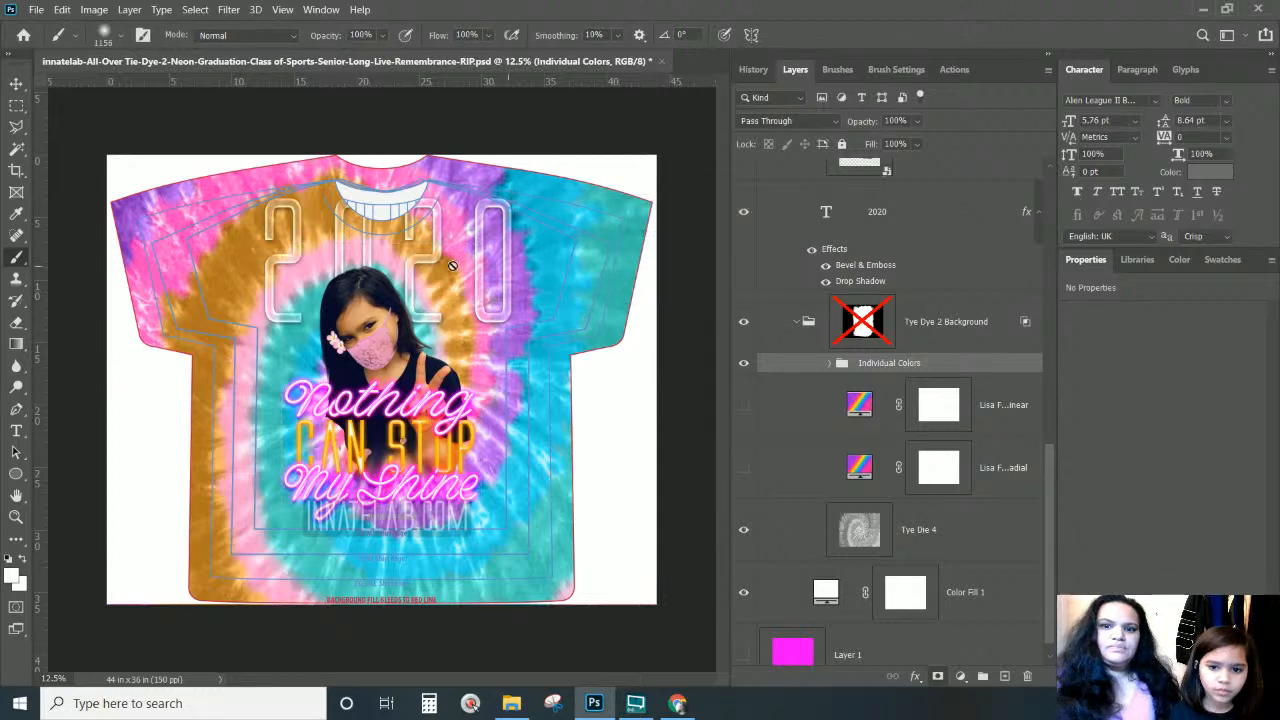
Select the "Nothing" text layer from its lettering on the canvas using the Move tool
{"action": "left_click", "coordinate": [16, 86]}
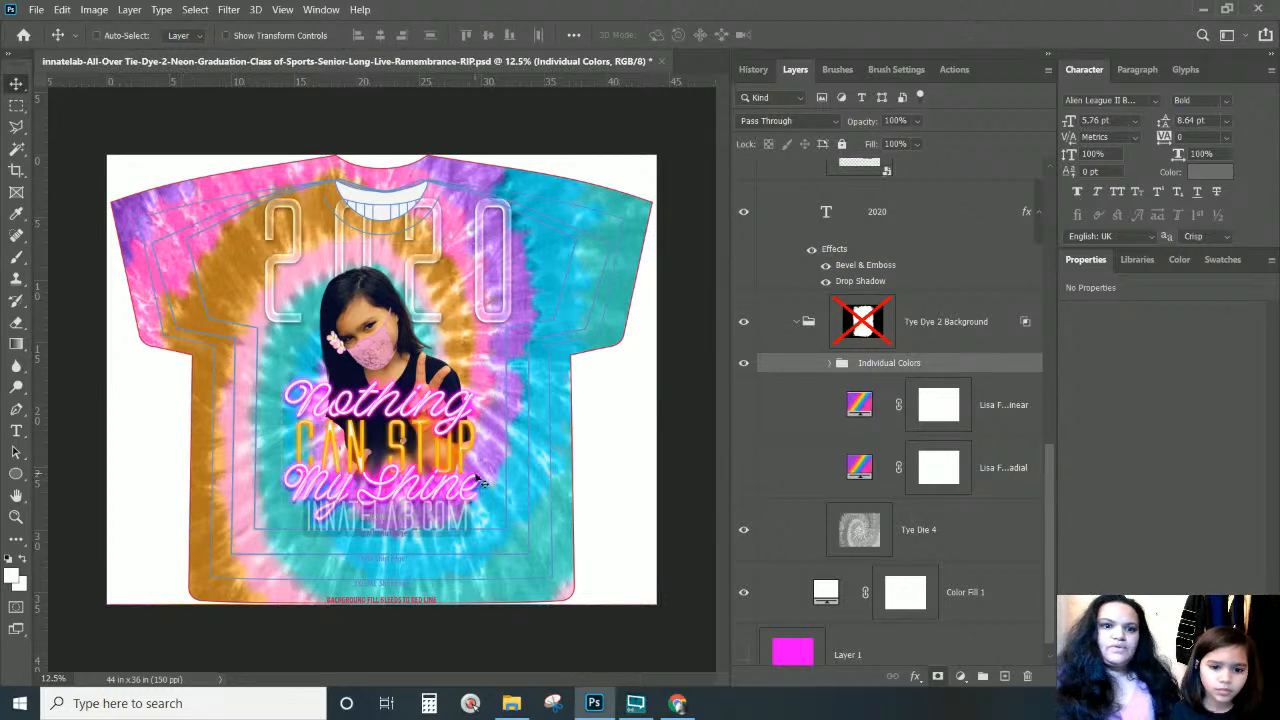
{"action": "right_click", "coordinate": [433, 455]}
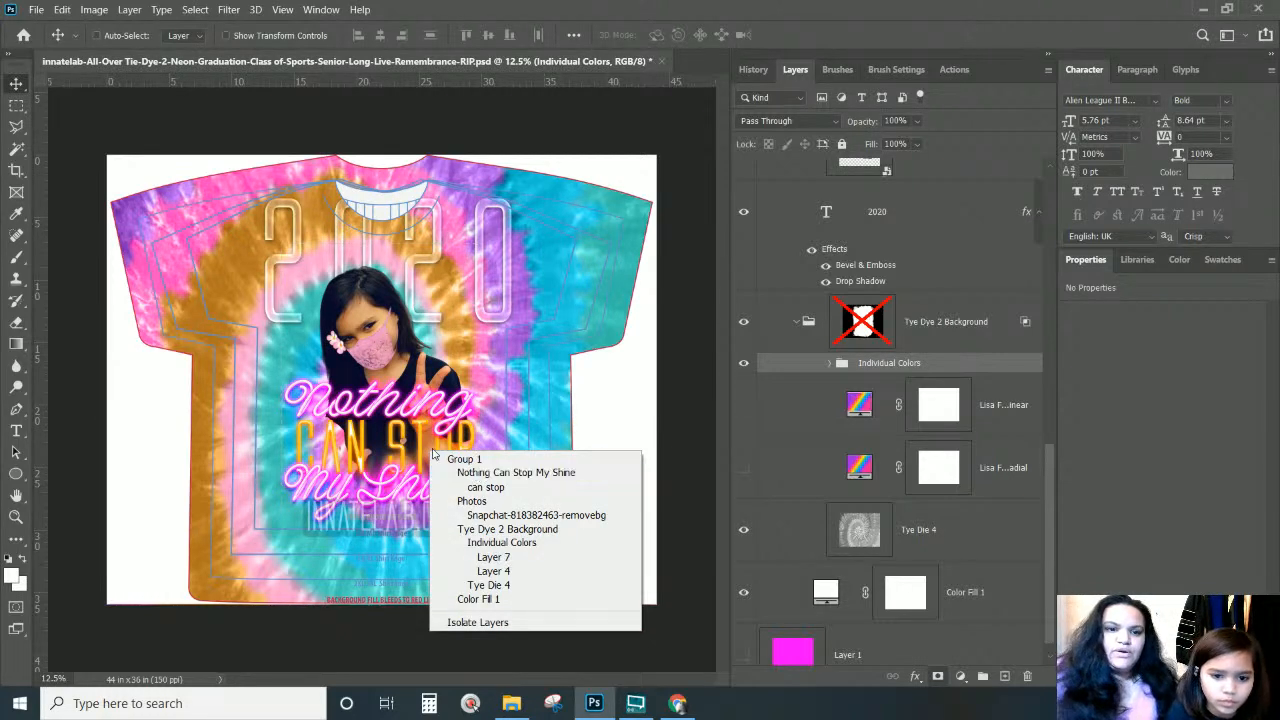
{"action": "right_click", "coordinate": [326, 408]}
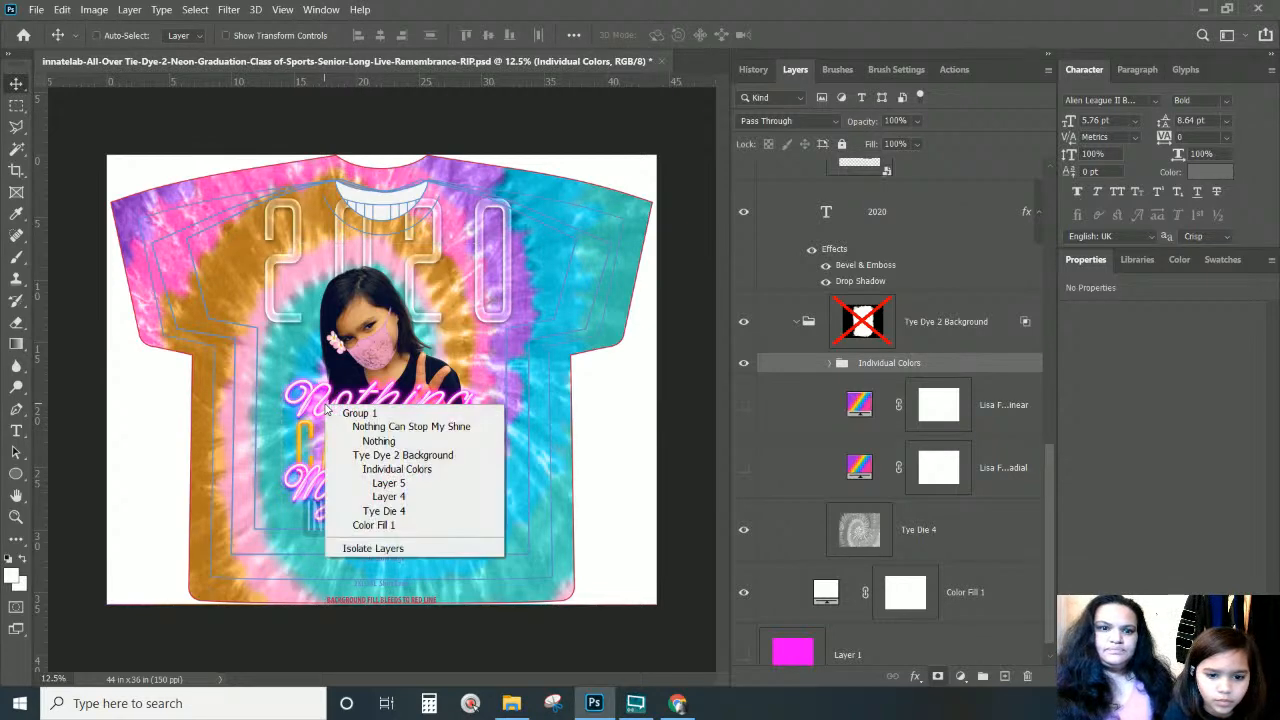
{"action": "left_click", "coordinate": [372, 444]}
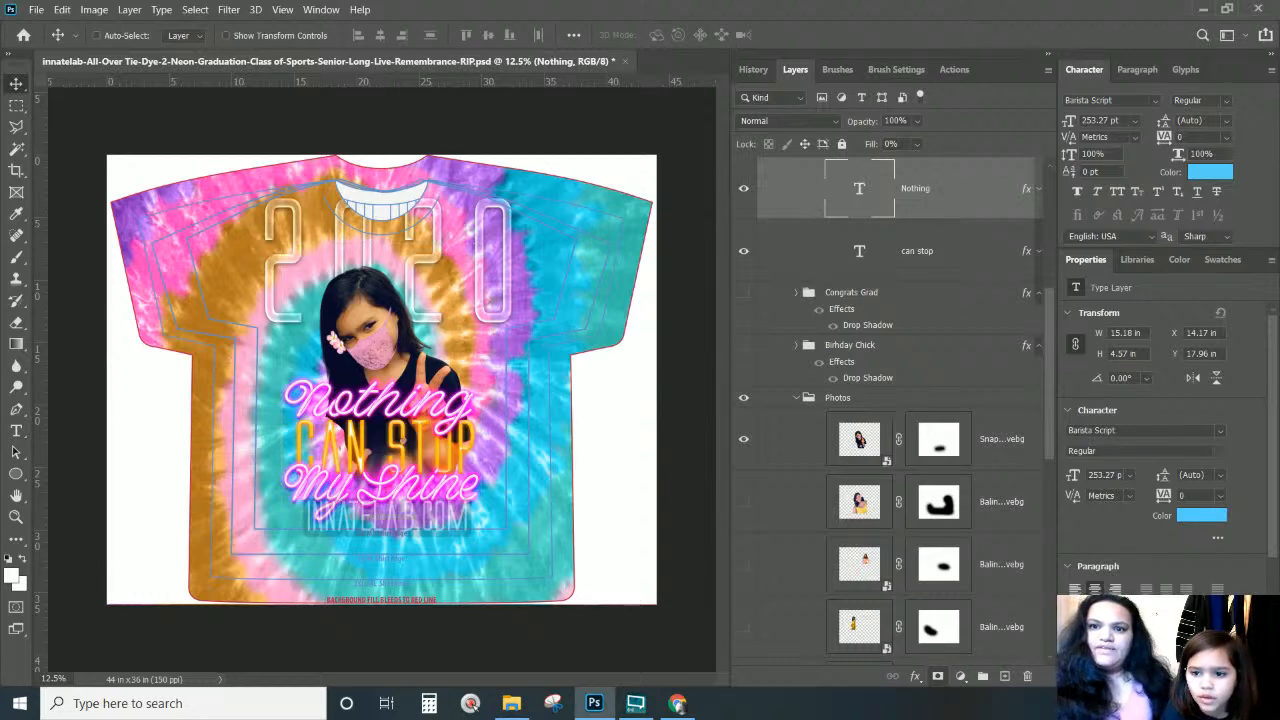
Open the "Nothing" layer's style settings, check its Color Overlay and show the first Drop Shadow's settings
{"action": "right_click", "coordinate": [1026, 187]}
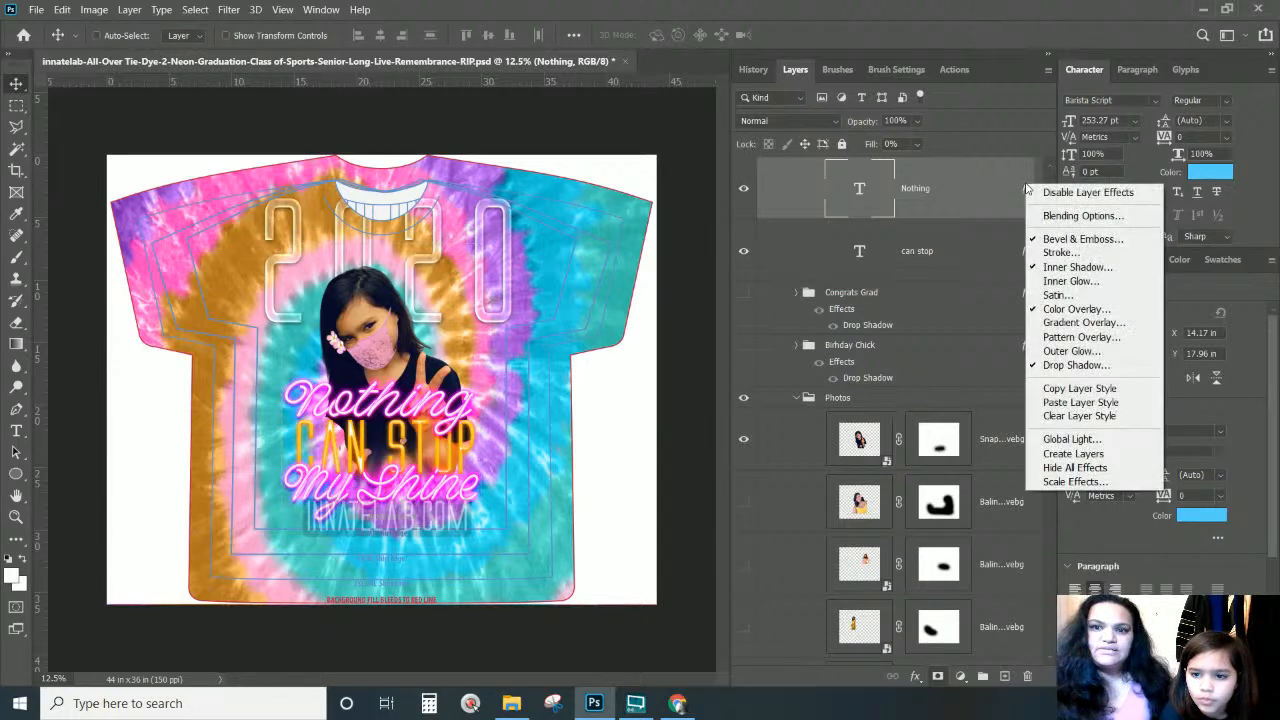
{"action": "left_click", "coordinate": [1026, 190]}
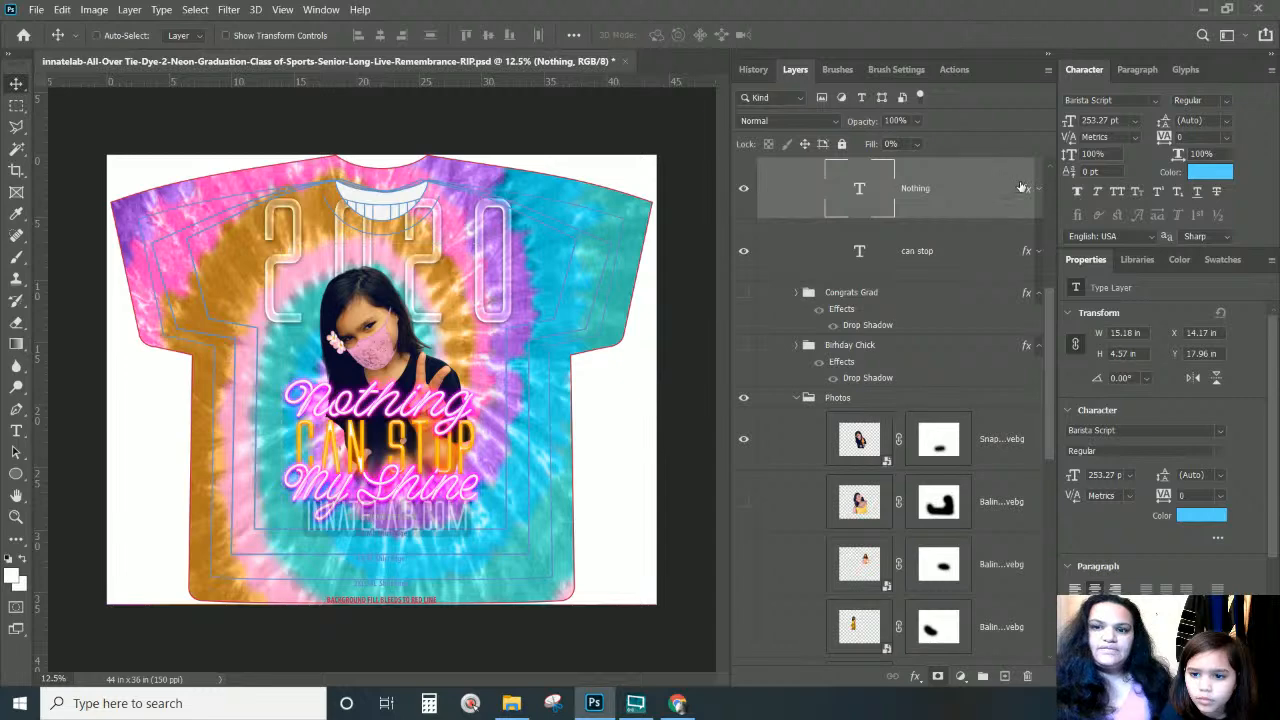
{"action": "double_click", "coordinate": [1026, 189]}
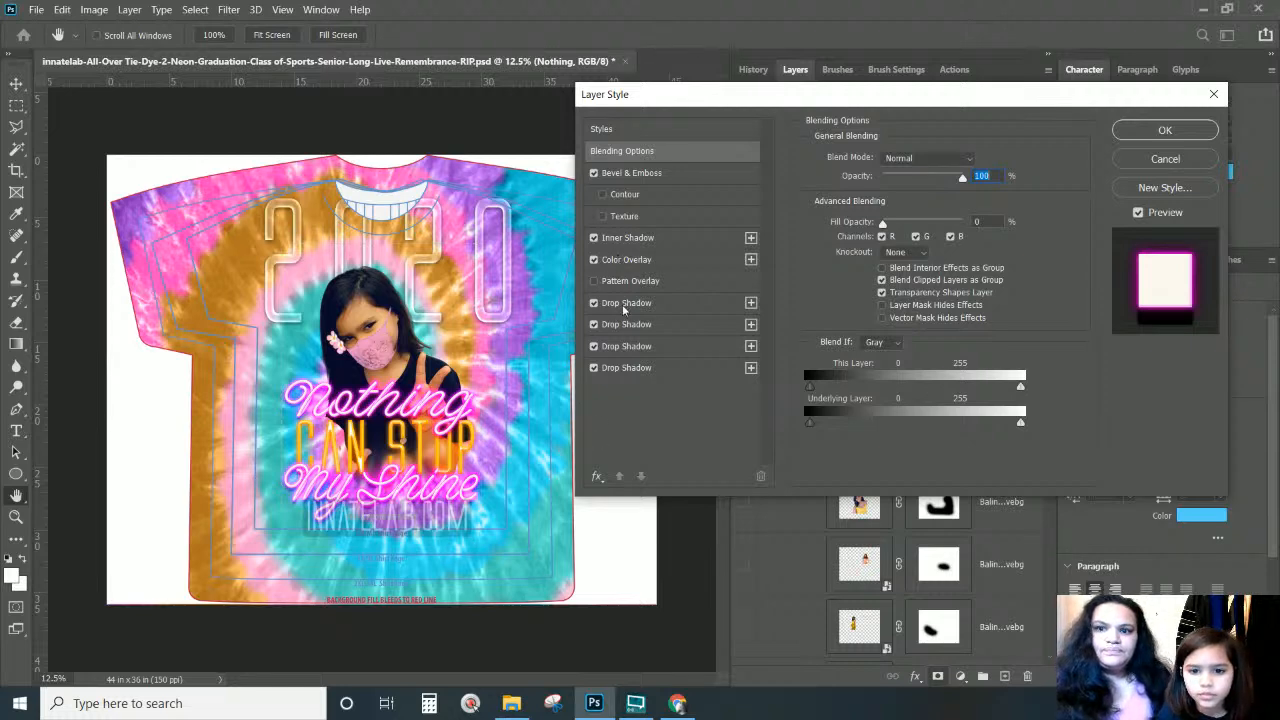
{"action": "left_click", "coordinate": [617, 259]}
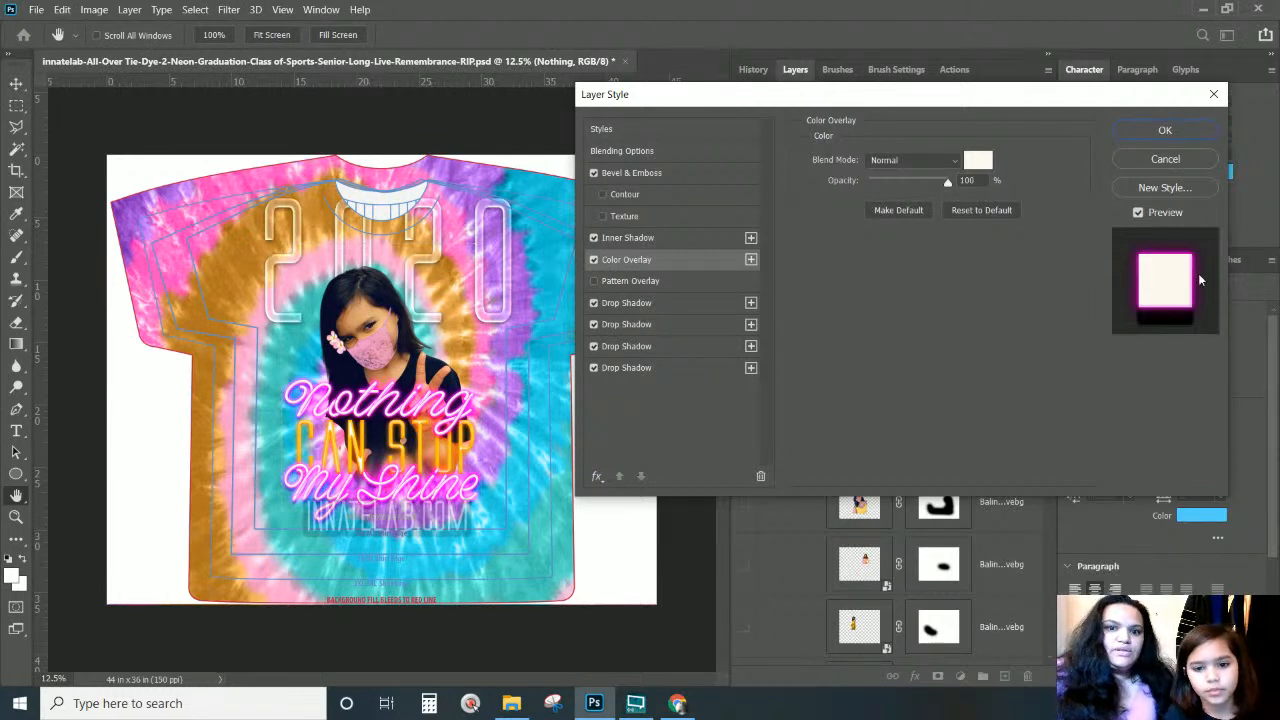
{"action": "left_click", "coordinate": [596, 304]}
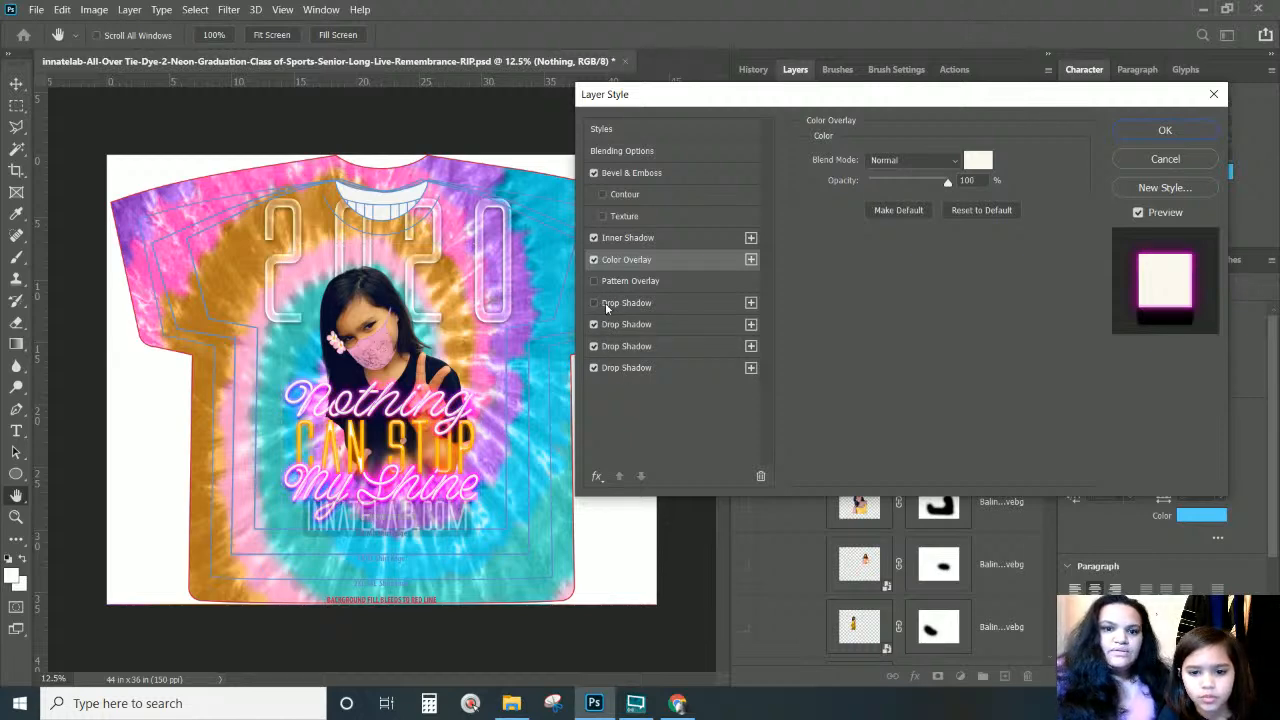
{"action": "left_click", "coordinate": [606, 305]}
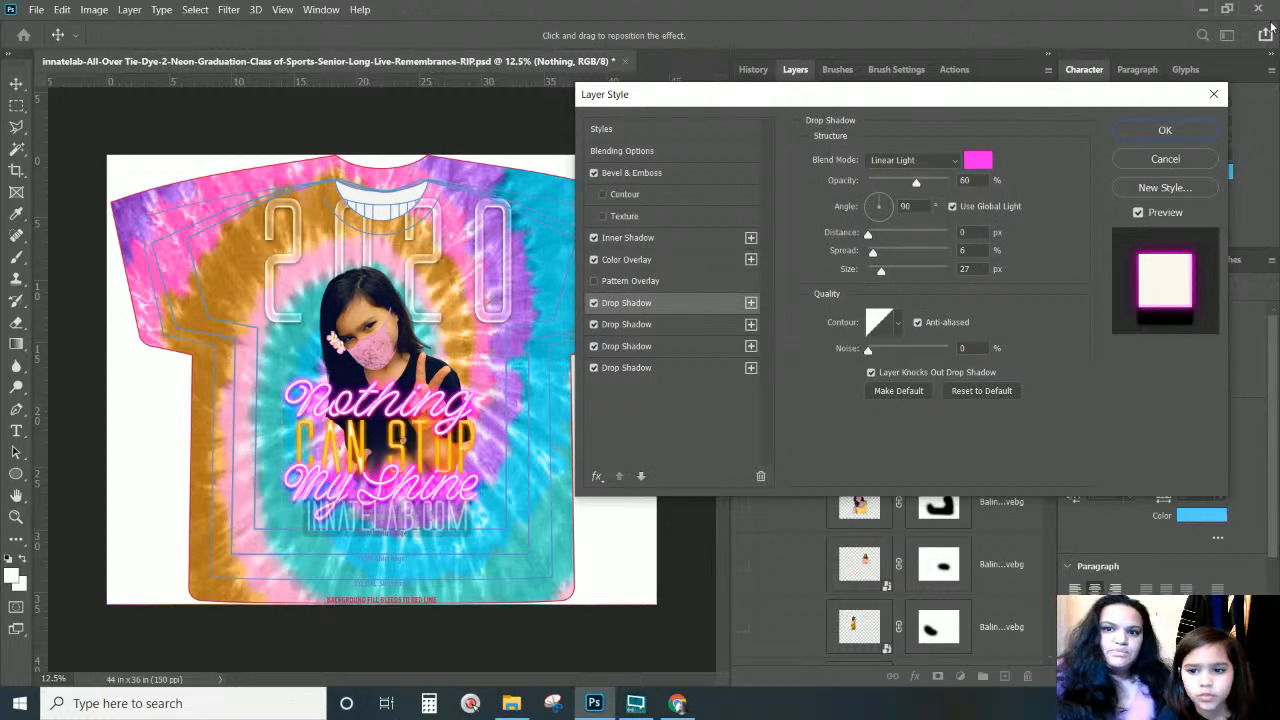
Sample pinks from the hair flower and face mask for the first drop shadow's colour, settling on ef98c3
{"action": "left_click", "coordinate": [982, 160]}
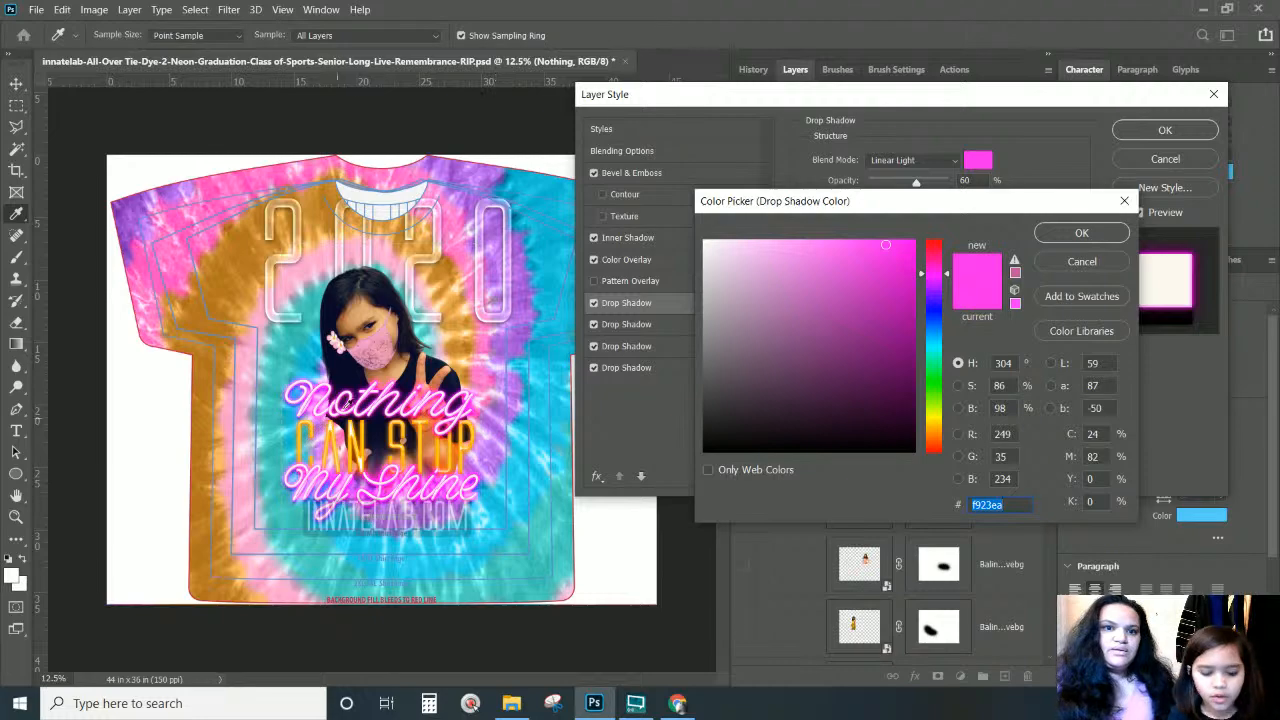
{"action": "key", "text": "ctrl+plus"}
{"action": "key", "text": "ctrl+plus"}
{"action": "key", "text": "ctrl+plus"}
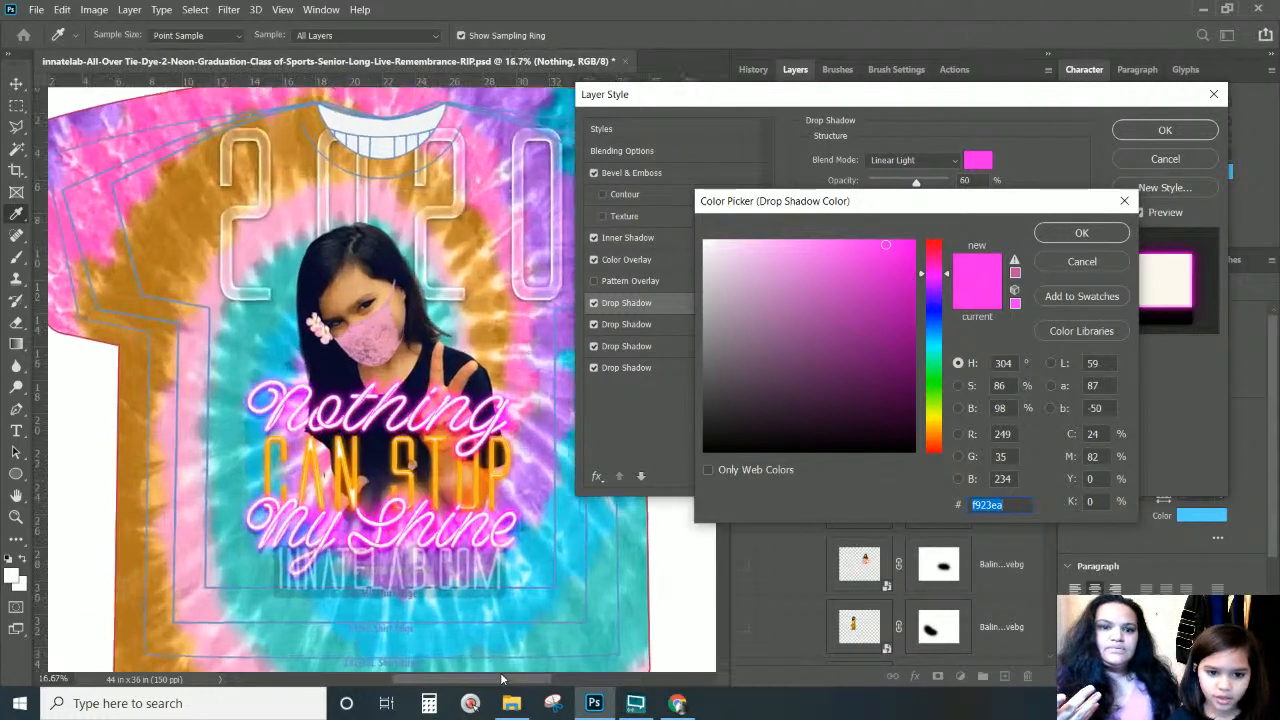
{"action": "key", "text": "ctrl+plus"}
{"action": "key", "text": "ctrl+plus"}
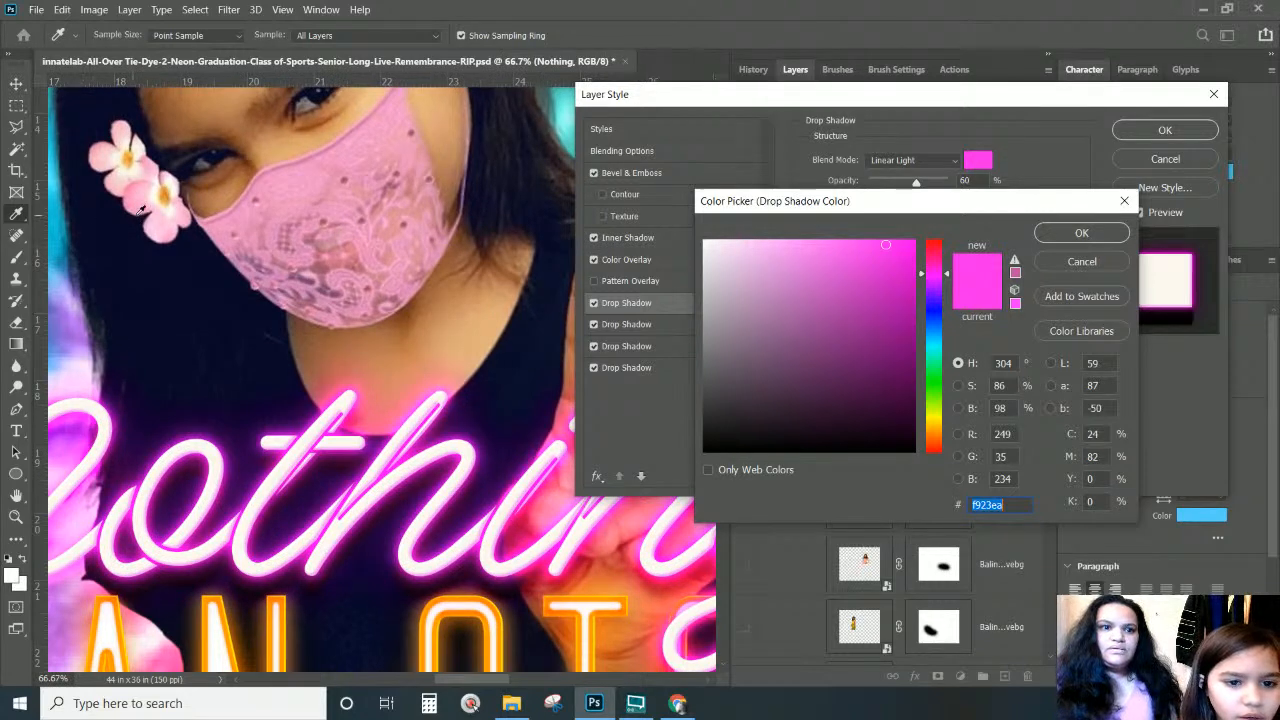
{"action": "left_click", "coordinate": [167, 231]}
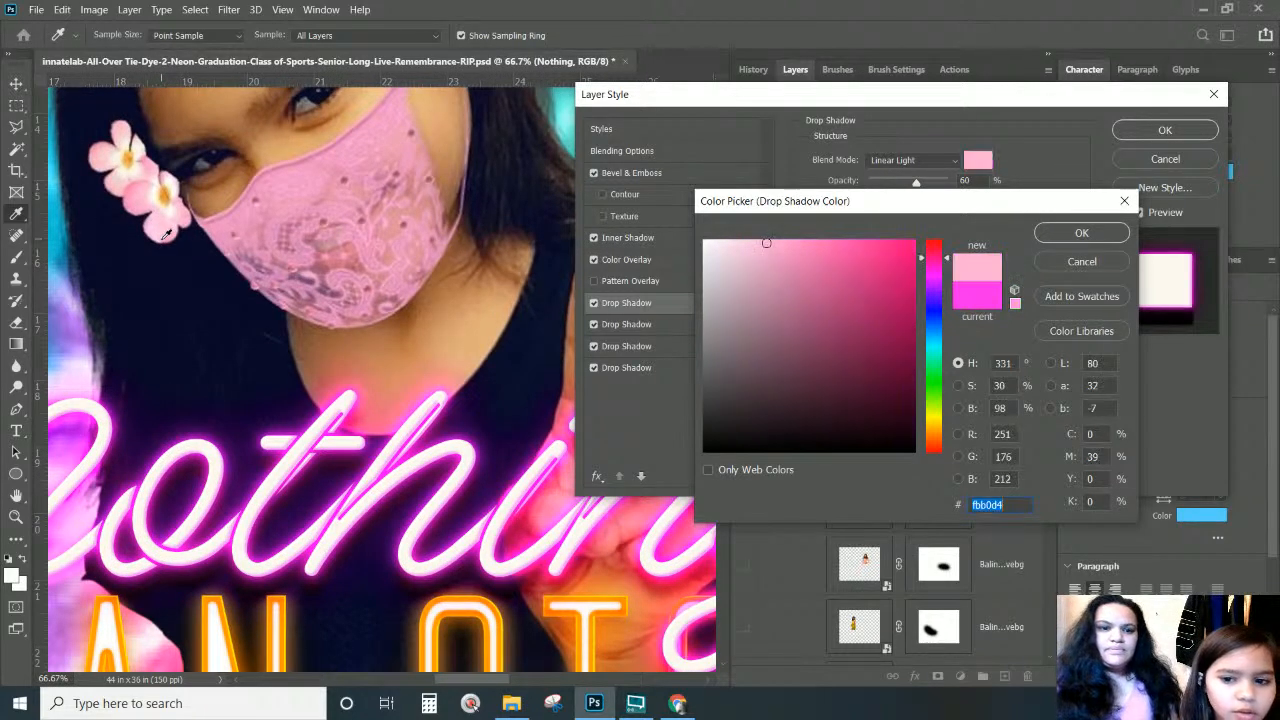
{"action": "left_click", "coordinate": [170, 223]}
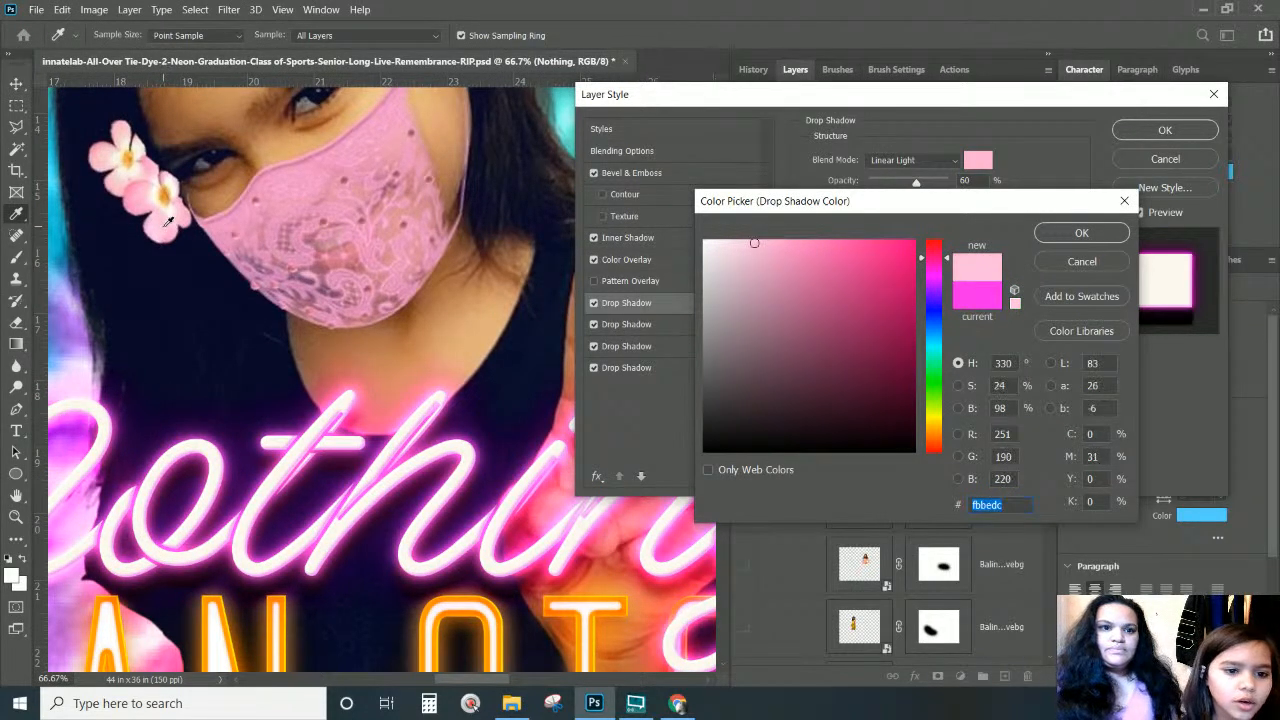
{"action": "left_click", "coordinate": [175, 230]}
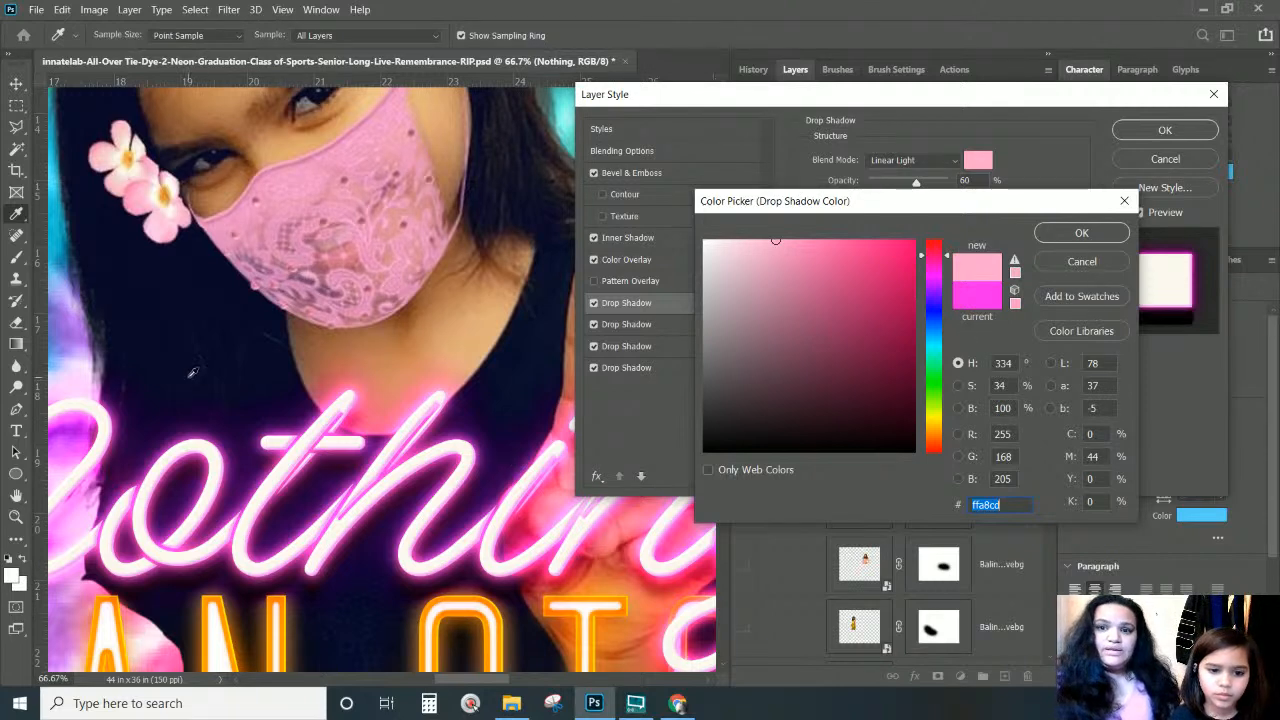
{"action": "left_click", "coordinate": [282, 228]}
{"action": "left_click", "coordinate": [283, 224]}
{"action": "left_click", "coordinate": [296, 190]}
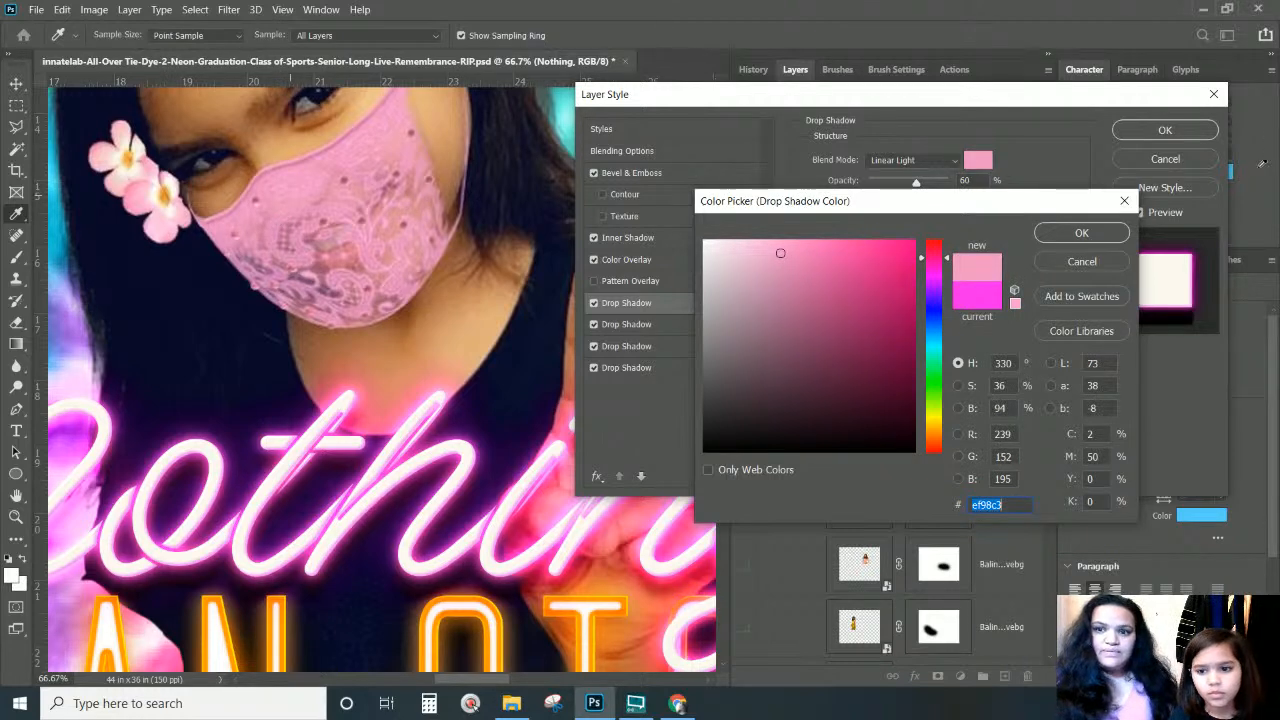
{"action": "left_click", "coordinate": [1081, 232]}
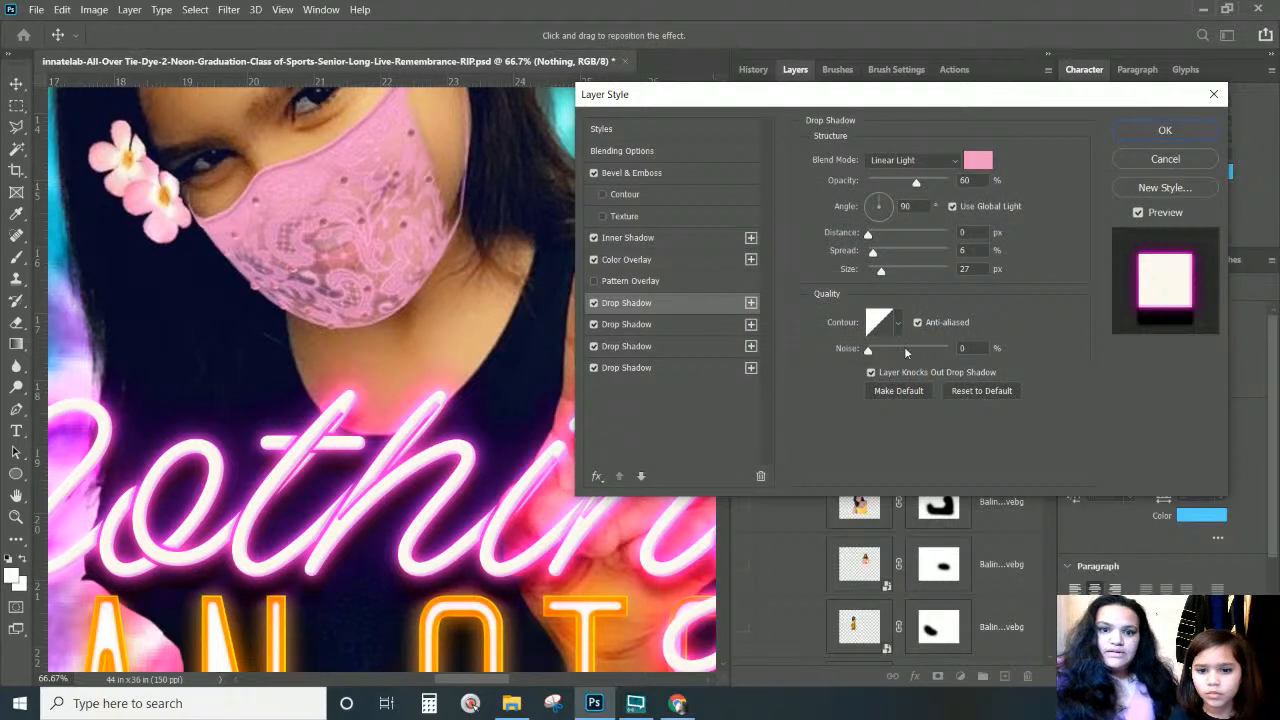
Recolour the second drop shadow with a pink sampled from the face mask, brightened to ffa7d6
{"action": "left_click", "coordinate": [648, 326]}
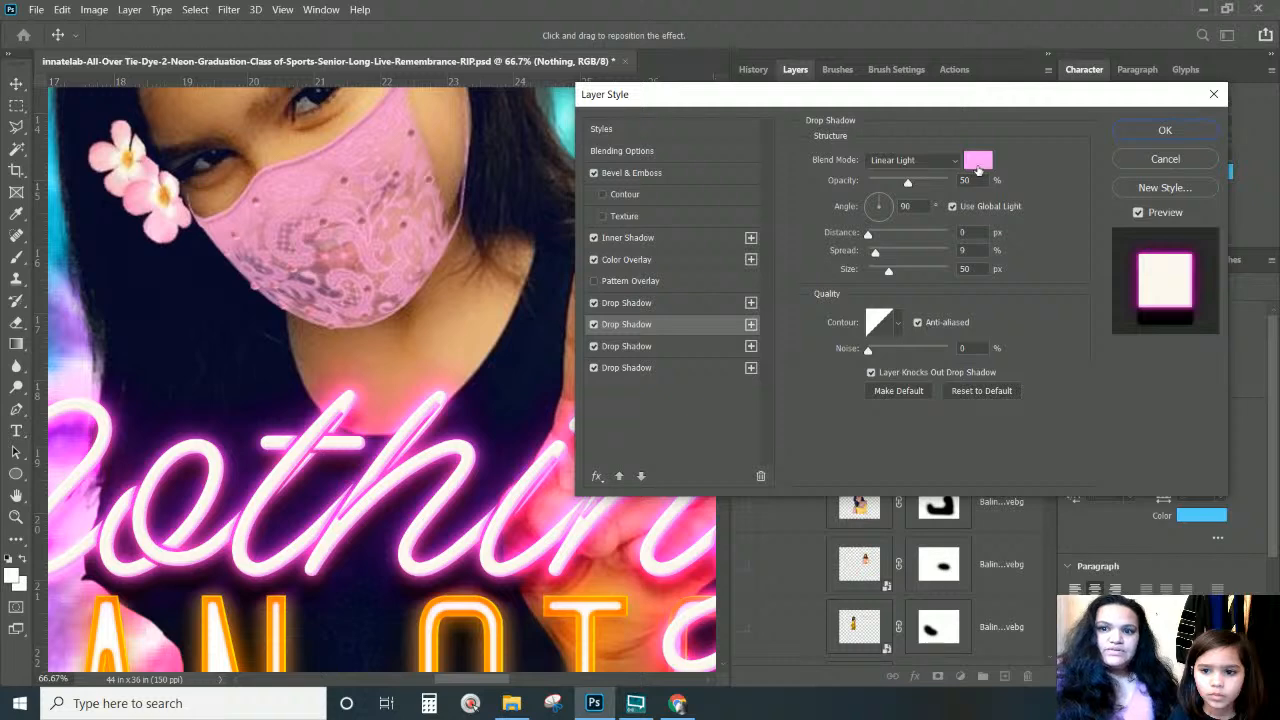
{"action": "left_click", "coordinate": [978, 163]}
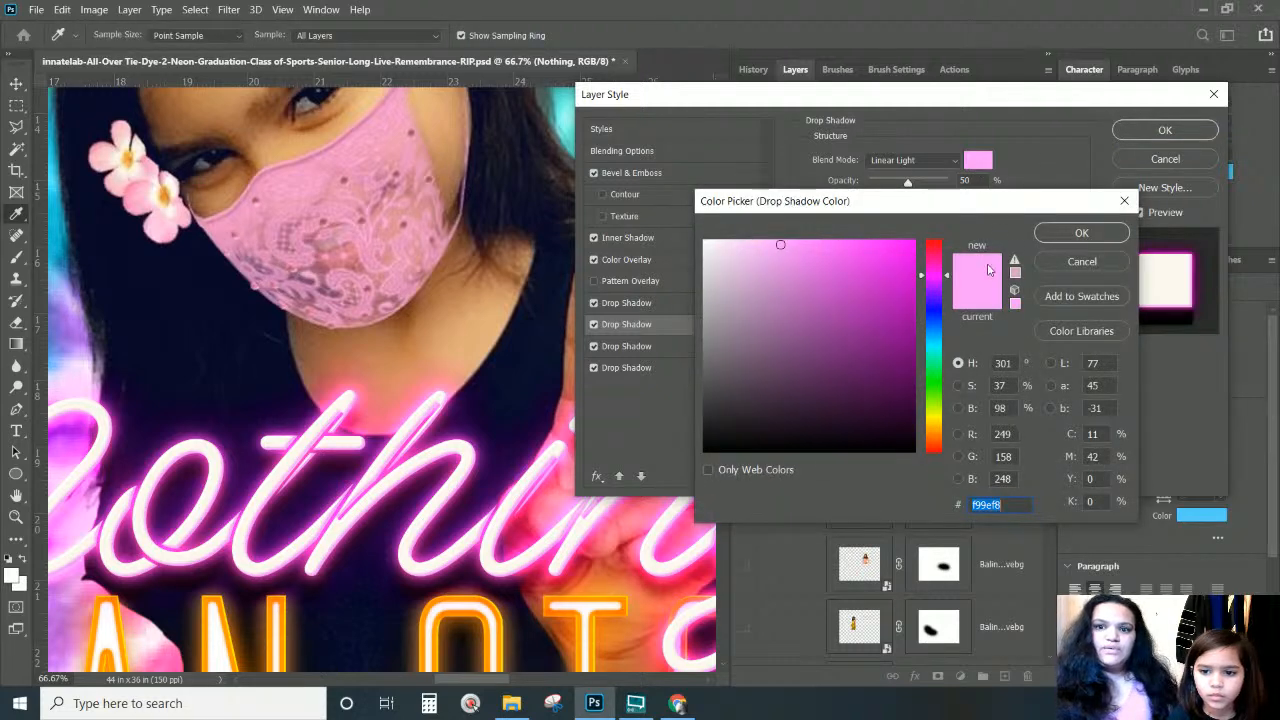
{"action": "left_click", "coordinate": [289, 256]}
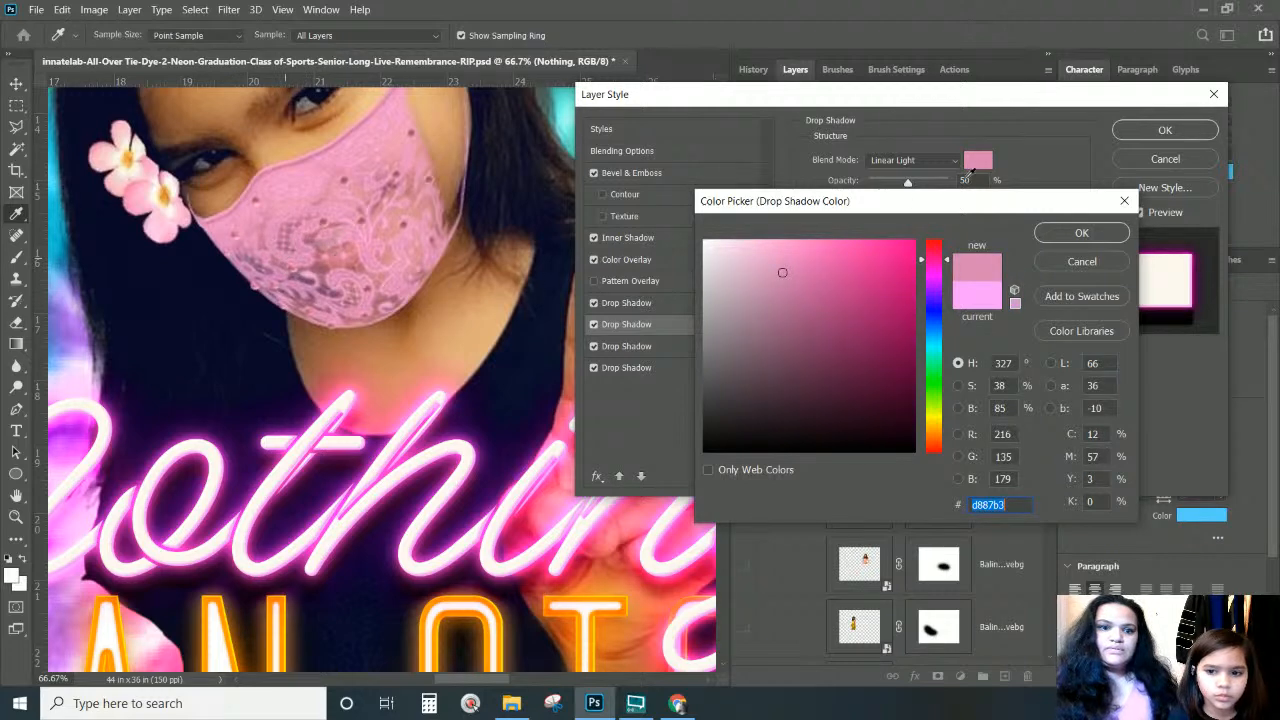
{"action": "left_click", "coordinate": [294, 233]}
{"action": "left_click", "coordinate": [294, 215]}
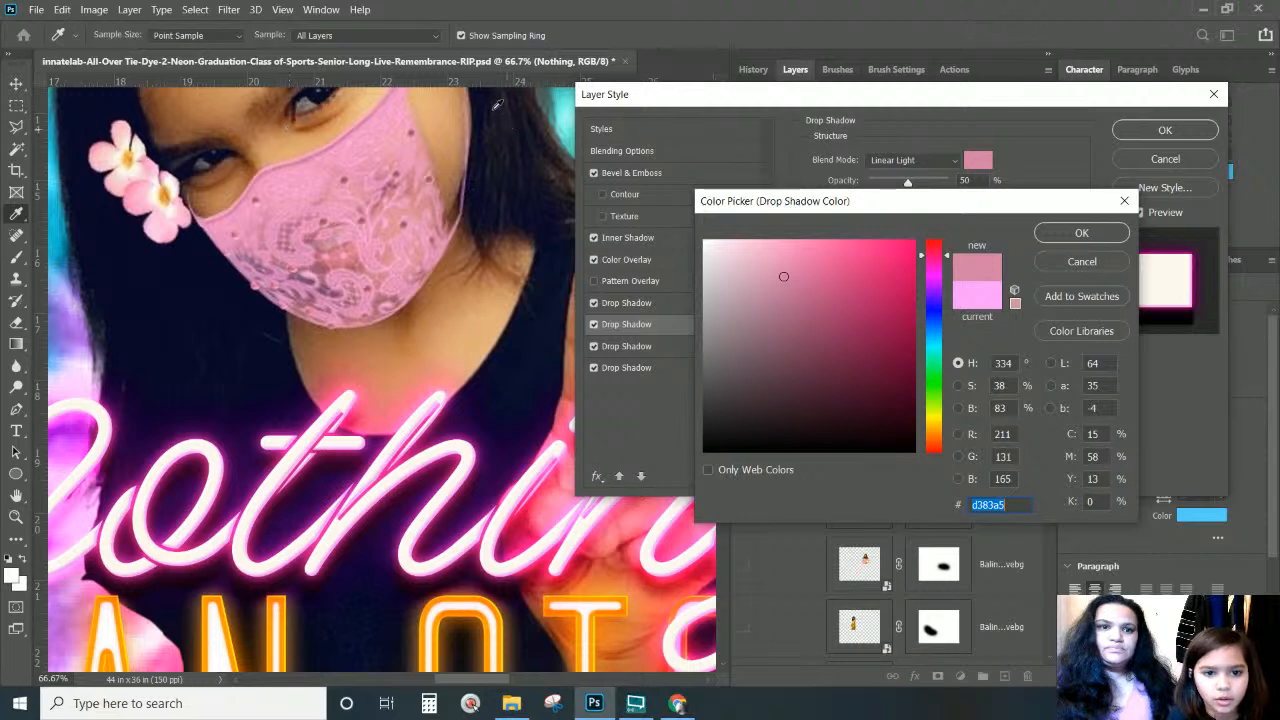
{"action": "left_click", "coordinate": [350, 138]}
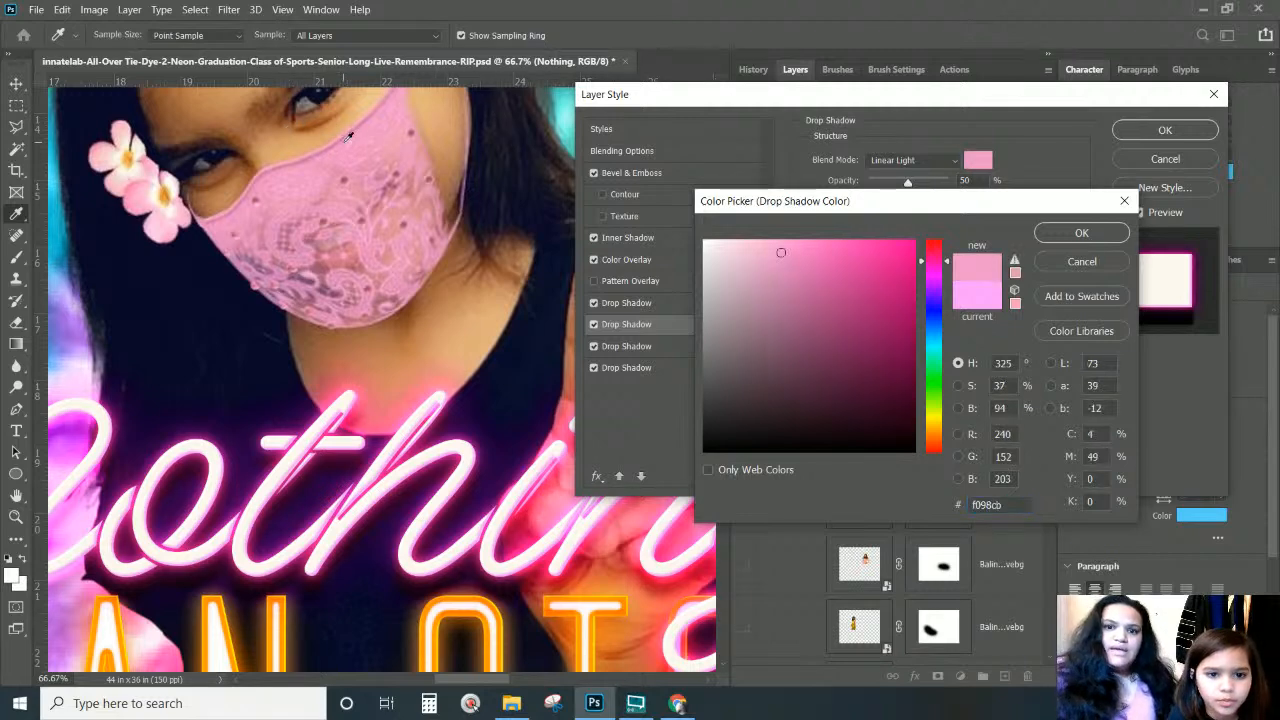
{"action": "left_click", "coordinate": [319, 156]}
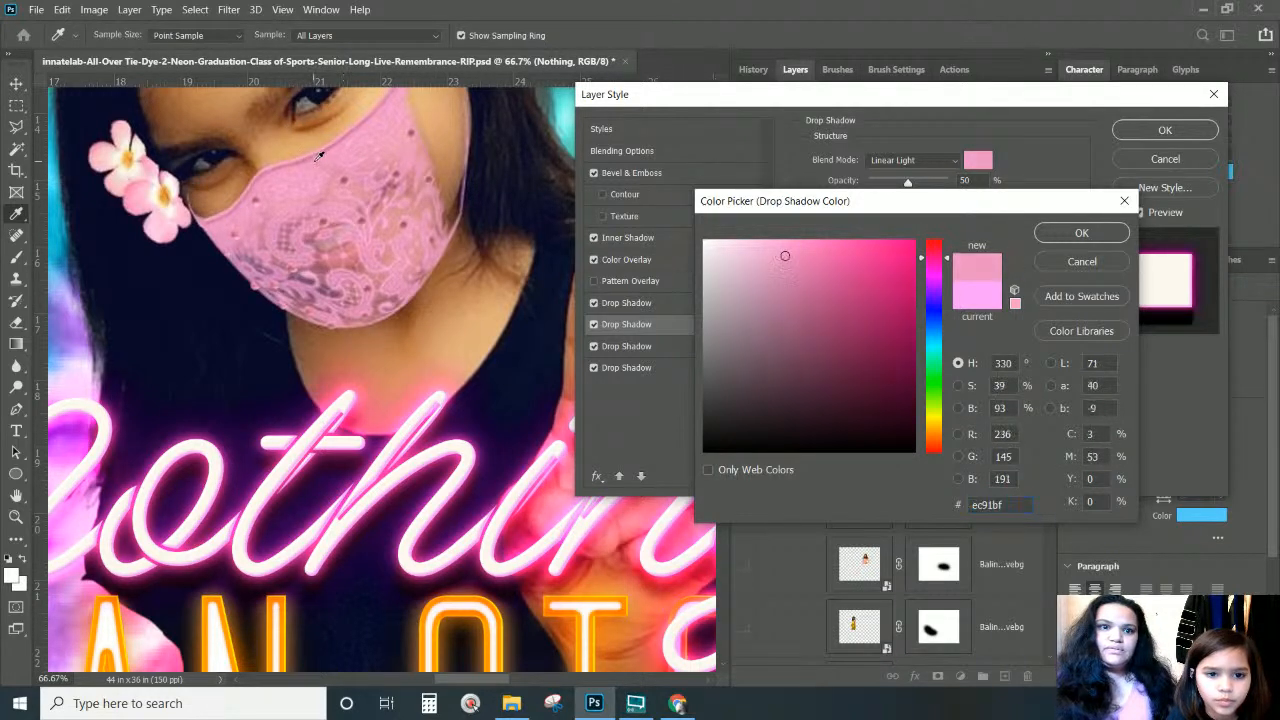
{"action": "left_click", "coordinate": [248, 199]}
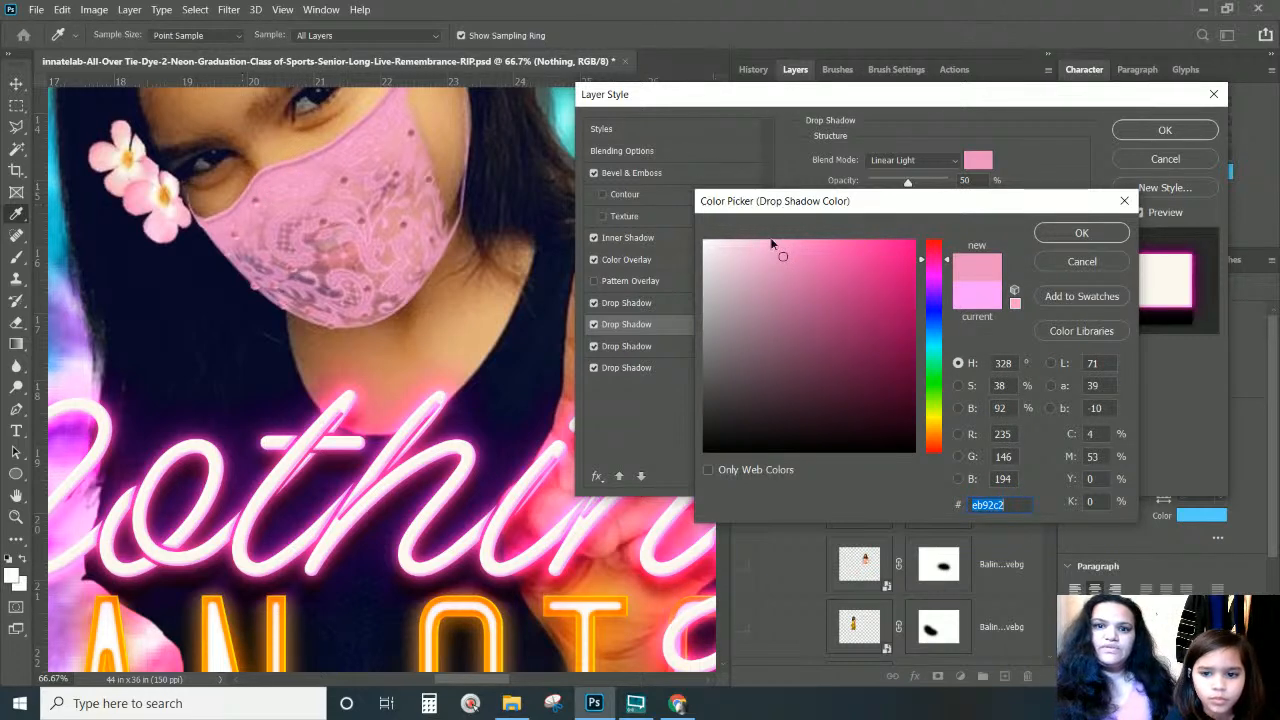
{"action": "mouse_move", "coordinate": [776, 247]}
{"action": "left_mouse_down"}
{"action": "mouse_move", "coordinate": [755, 231]}
{"action": "mouse_move", "coordinate": [806, 199]}
{"action": "mouse_move", "coordinate": [776, 186]}
{"action": "left_mouse_up"}
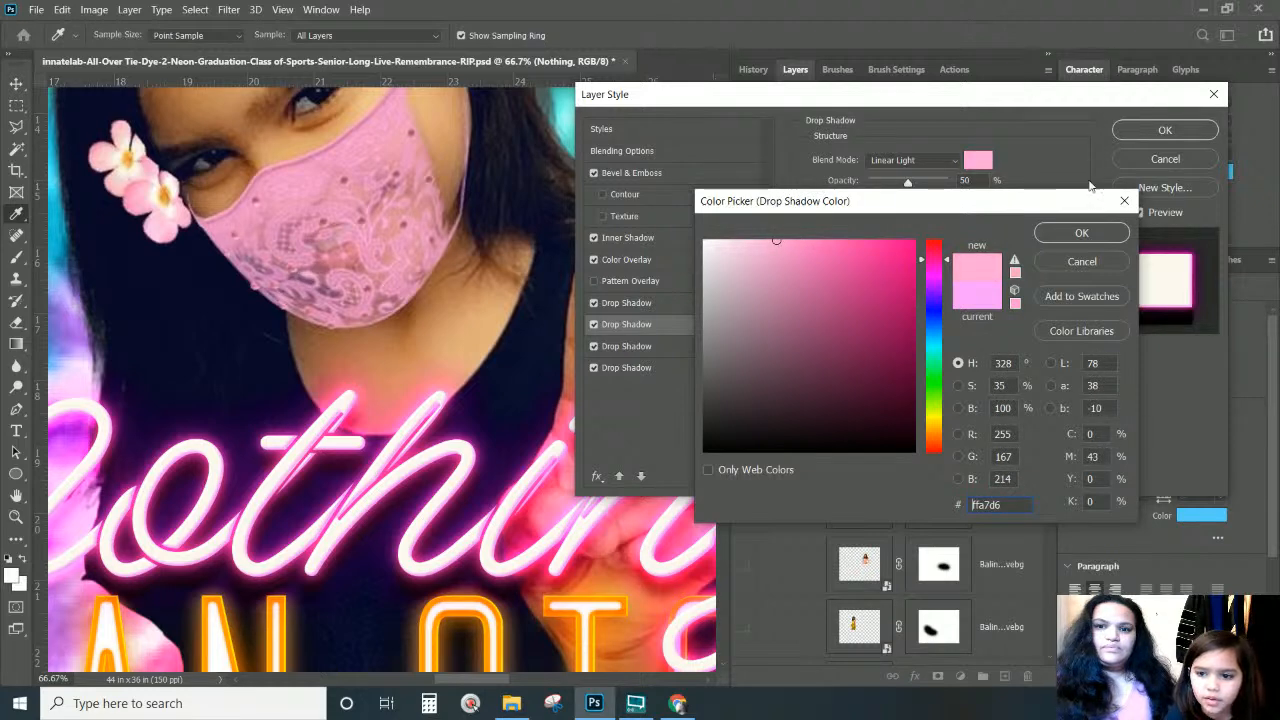
{"action": "left_click", "coordinate": [1043, 232]}
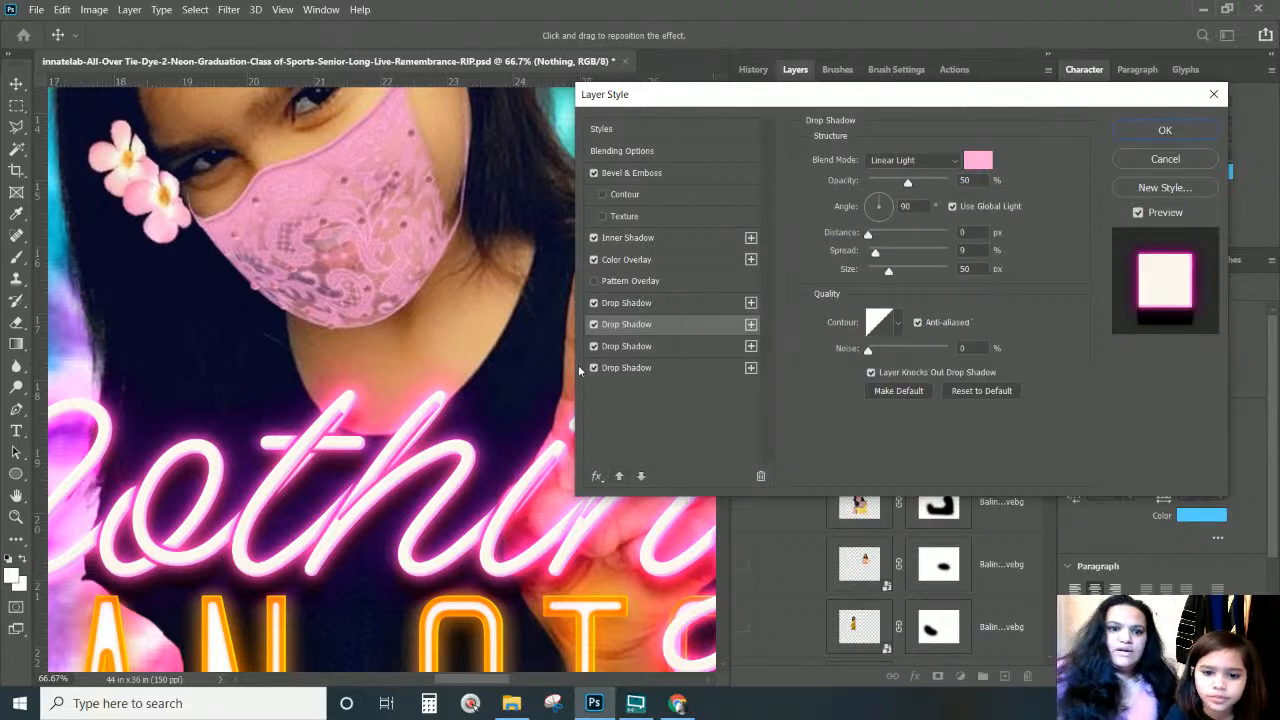
Recolour the third drop shadow with a pink sampled from the face mask, made more saturated and brighter at fb6eb8
{"action": "left_click", "coordinate": [626, 346]}
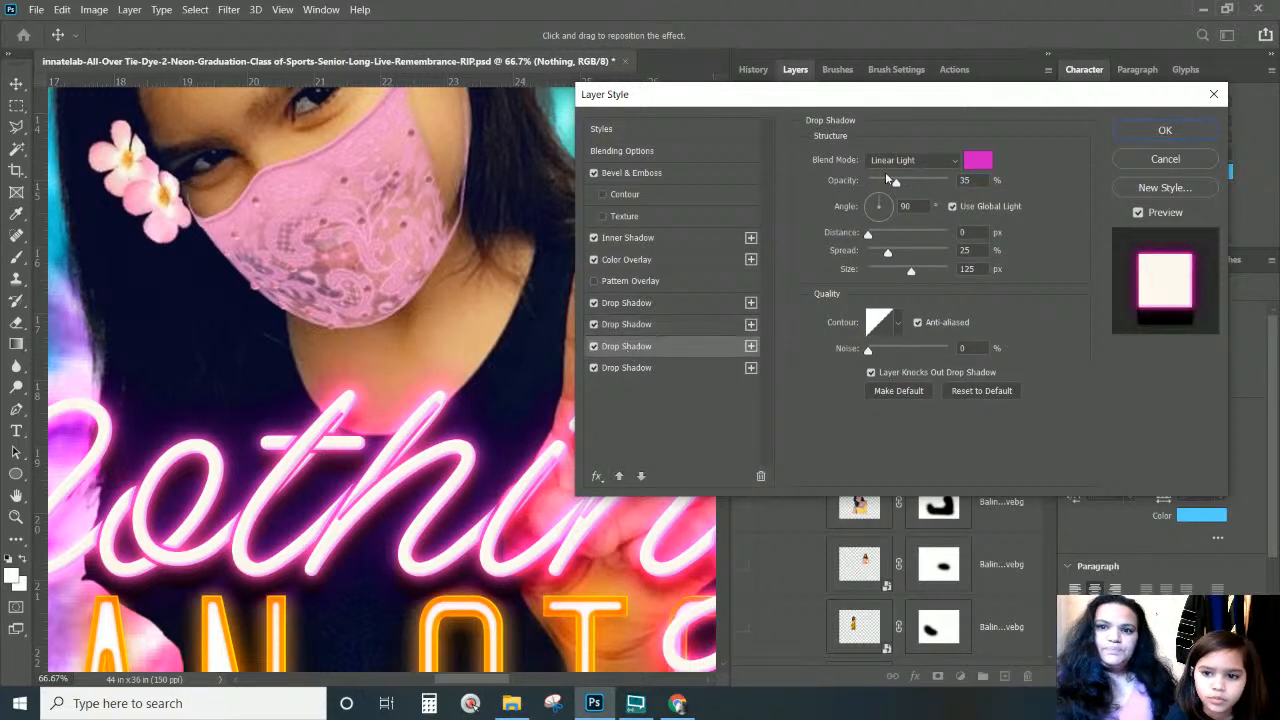
{"action": "left_click", "coordinate": [969, 159]}
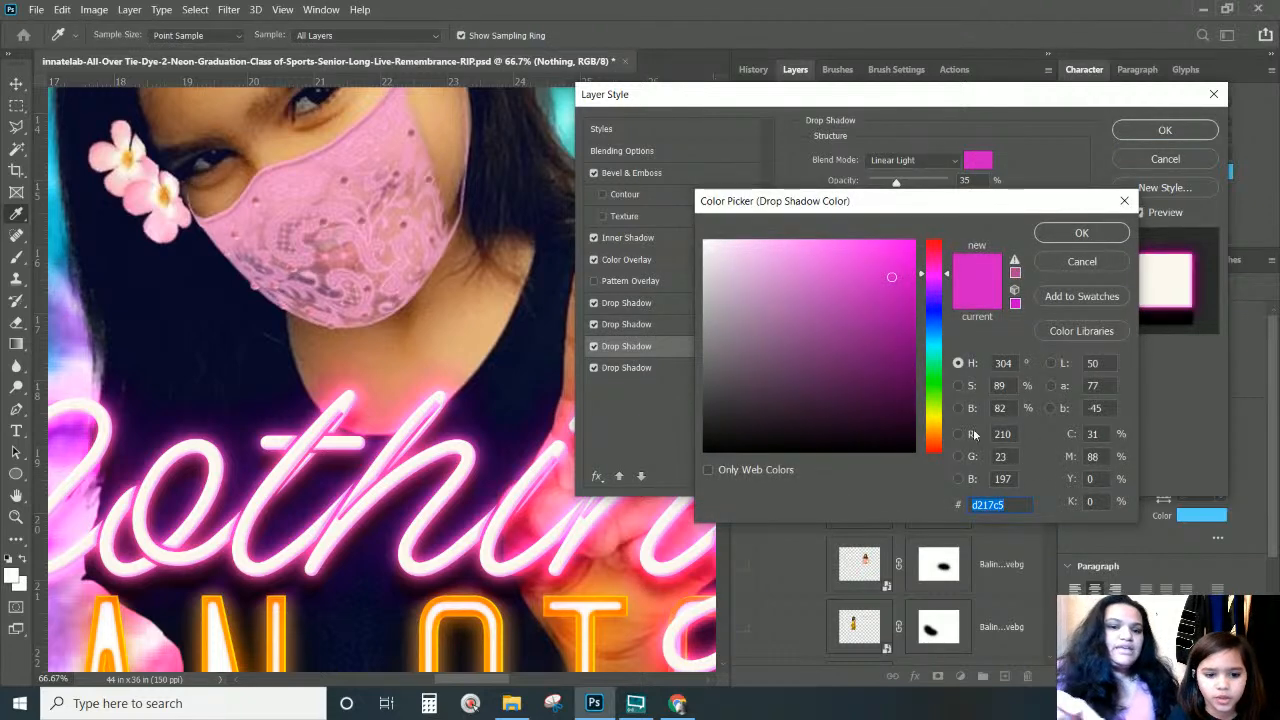
{"action": "mouse_move", "coordinate": [877, 358]}
{"action": "left_mouse_down"}
{"action": "mouse_move", "coordinate": [811, 251]}
{"action": "mouse_move", "coordinate": [789, 386]}
{"action": "mouse_move", "coordinate": [913, 450]}
{"action": "left_mouse_up"}
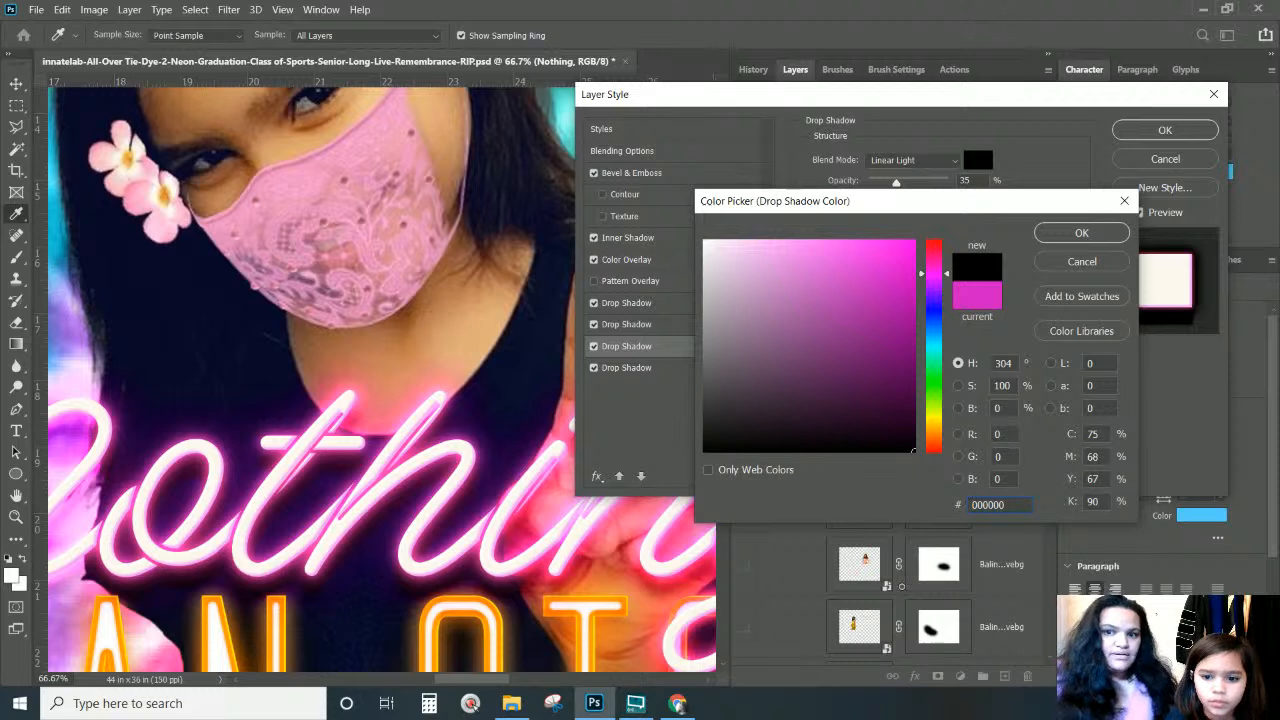
{"action": "left_click", "coordinate": [871, 296]}
{"action": "left_click_drag", "start_coordinate": [871, 295], "coordinate": [816, 244]}
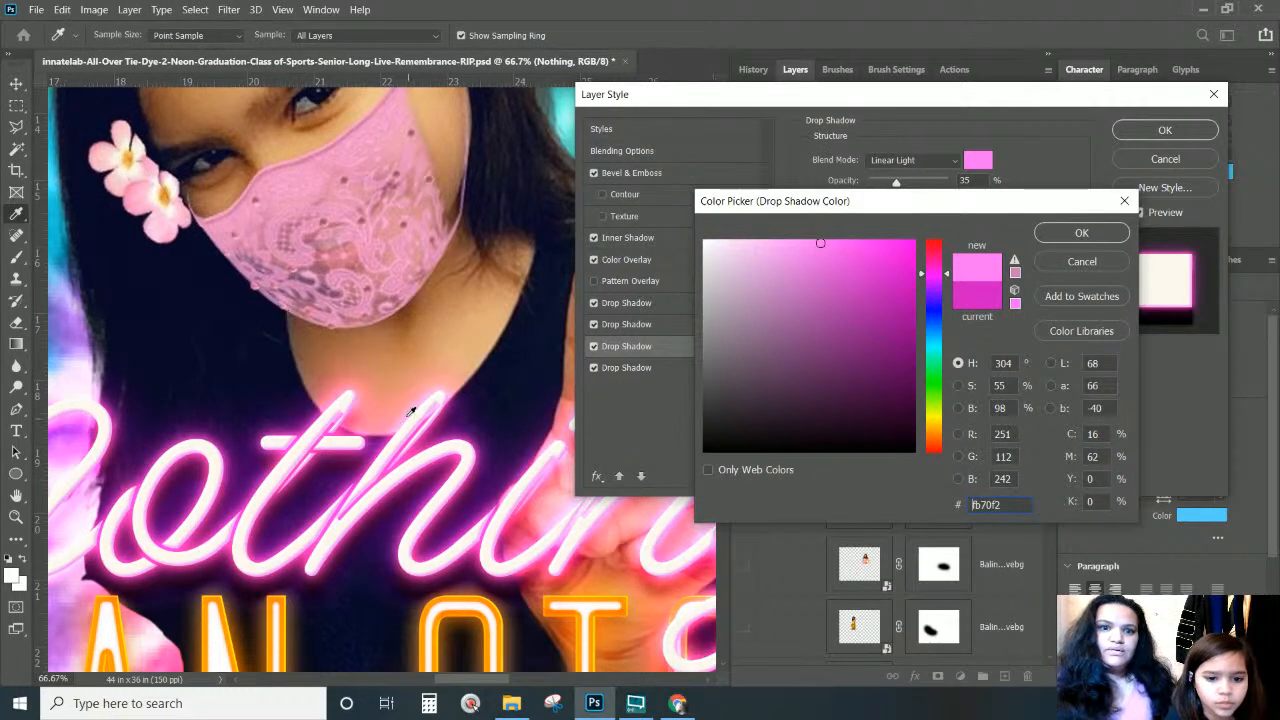
{"action": "left_click", "coordinate": [293, 256]}
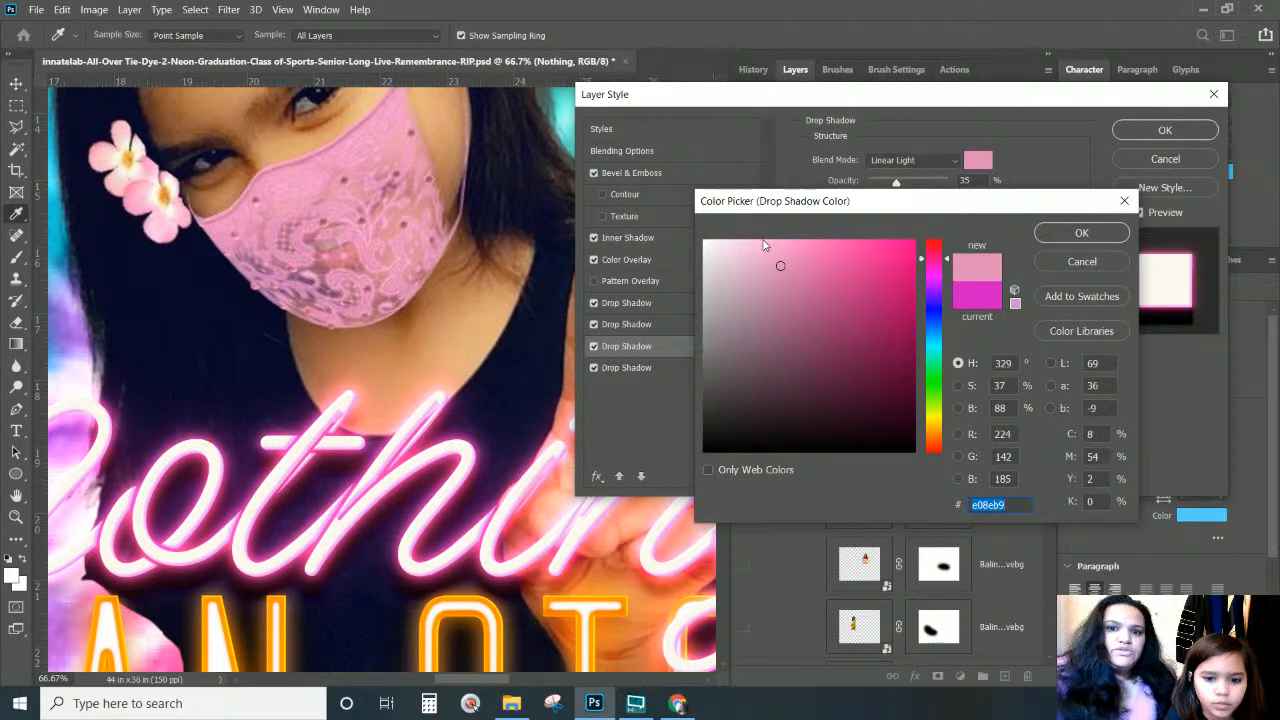
{"action": "mouse_move", "coordinate": [778, 266]}
{"action": "left_mouse_down"}
{"action": "mouse_move", "coordinate": [802, 262]}
{"action": "mouse_move", "coordinate": [801, 249]}
{"action": "left_mouse_up"}
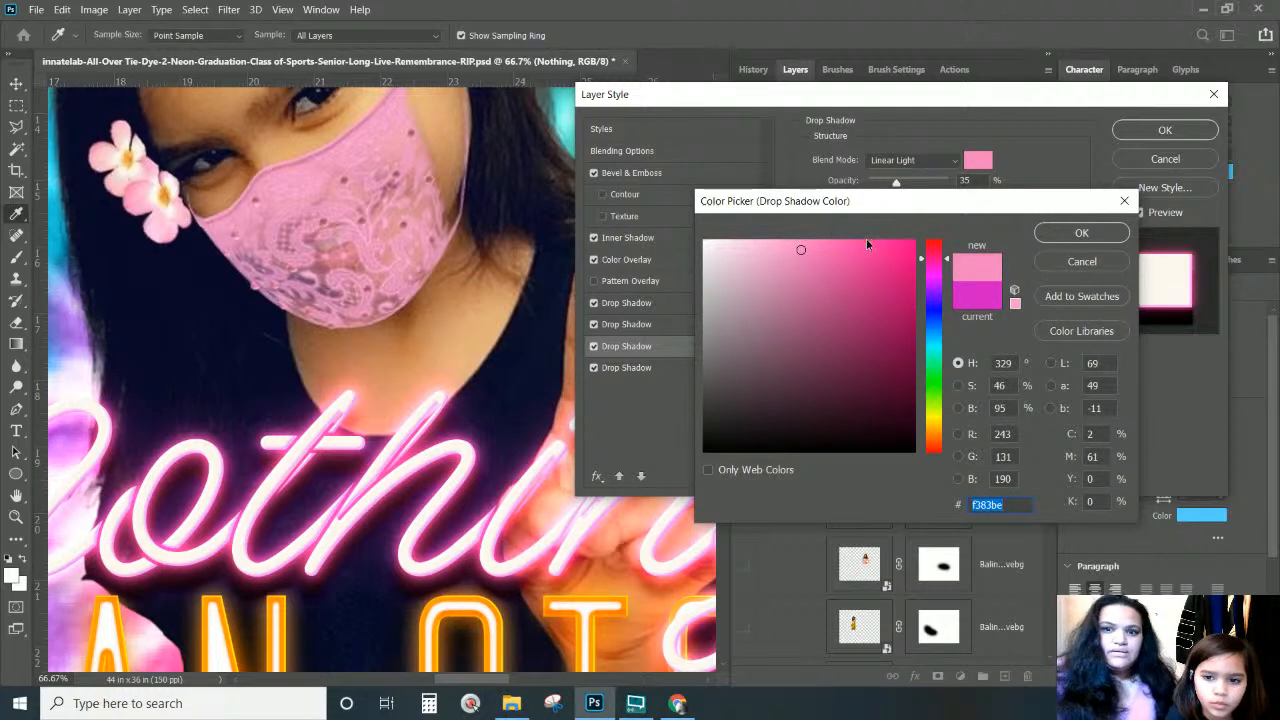
{"action": "mouse_move", "coordinate": [801, 250]}
{"action": "left_mouse_down"}
{"action": "mouse_move", "coordinate": [819, 263]}
{"action": "mouse_move", "coordinate": [822, 243]}
{"action": "left_mouse_up"}
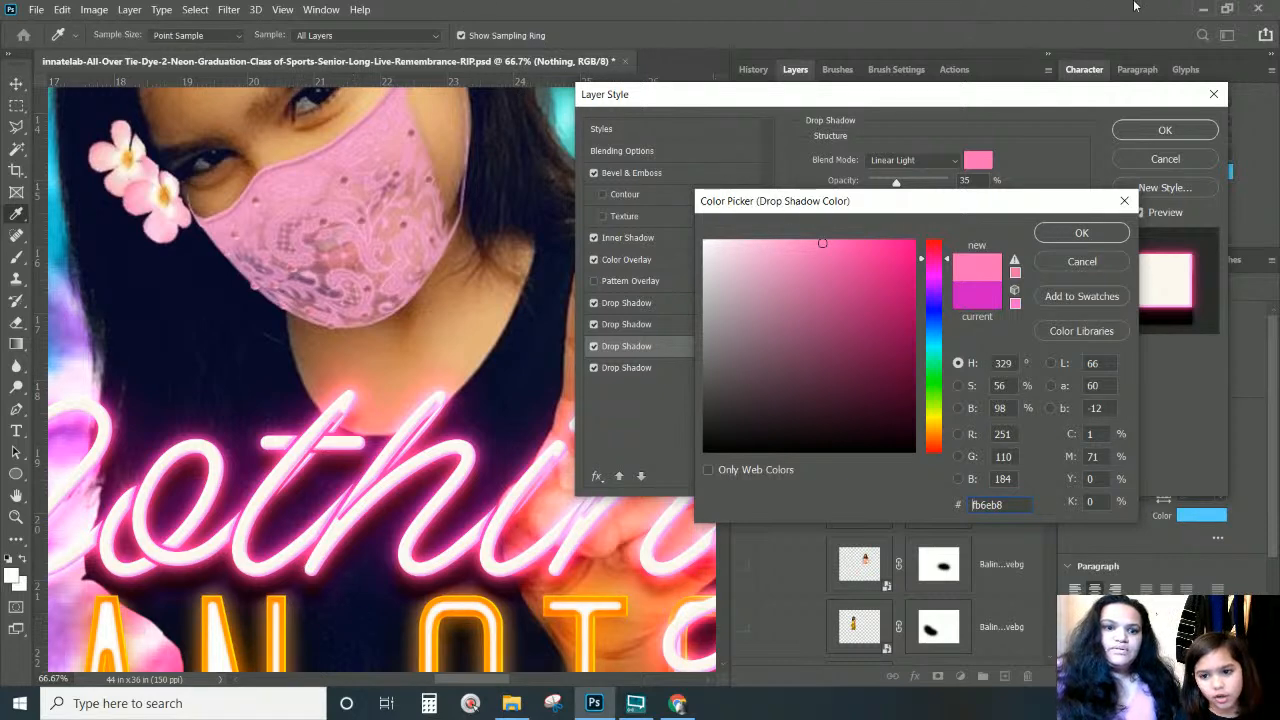
{"action": "left_click", "coordinate": [1070, 238]}
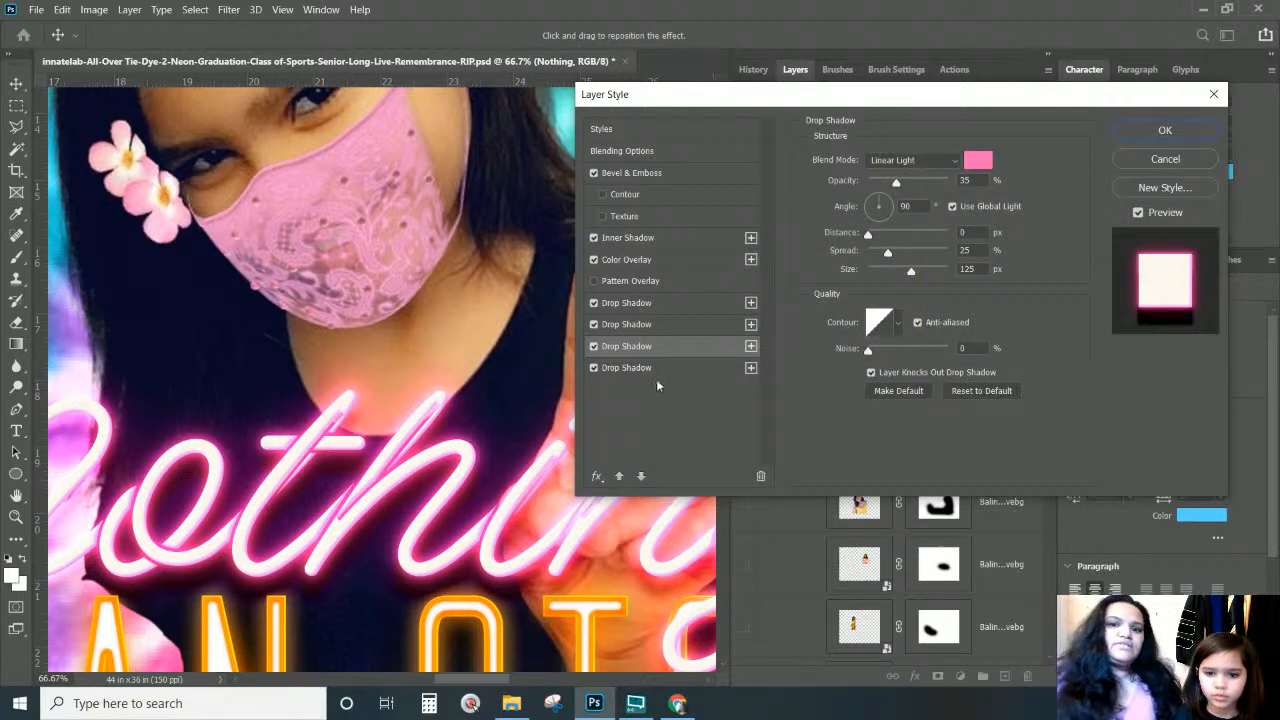
Set the Inner Shadow colour to f99fbc, starting from samples of the flower and mask, and apply the layer style
{"action": "left_click", "coordinate": [645, 370]}
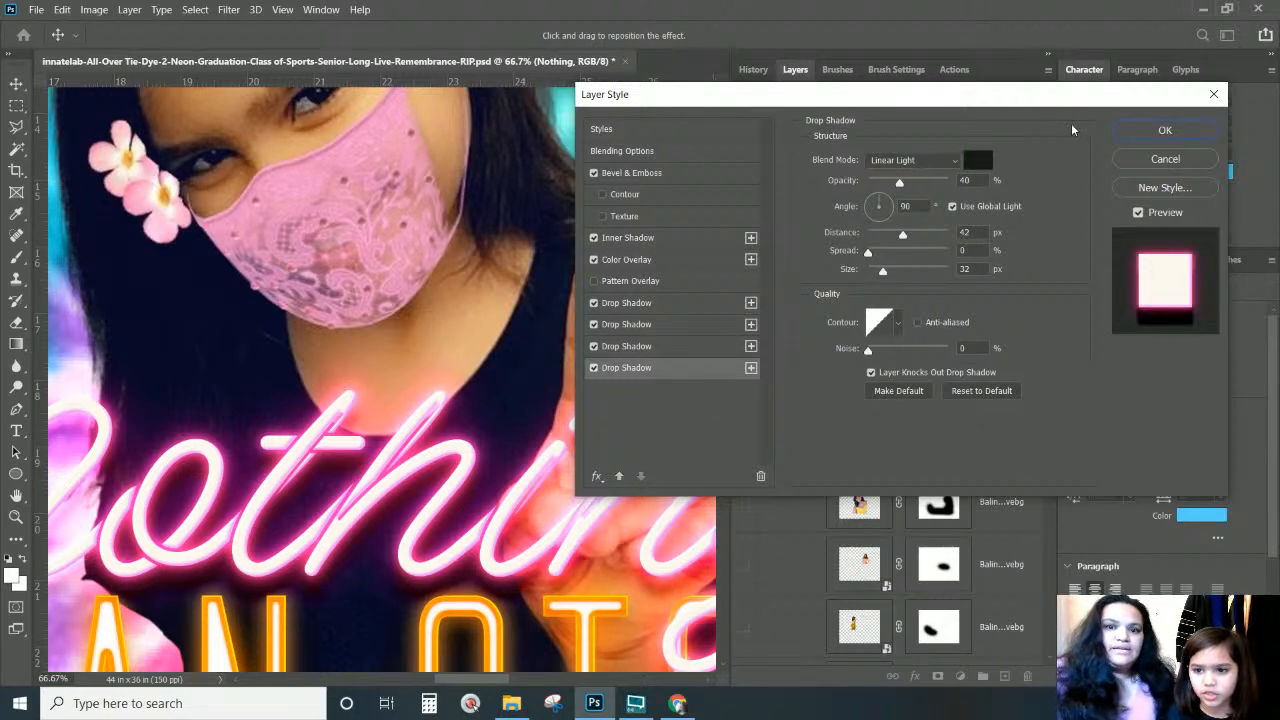
{"action": "left_click", "coordinate": [622, 238]}
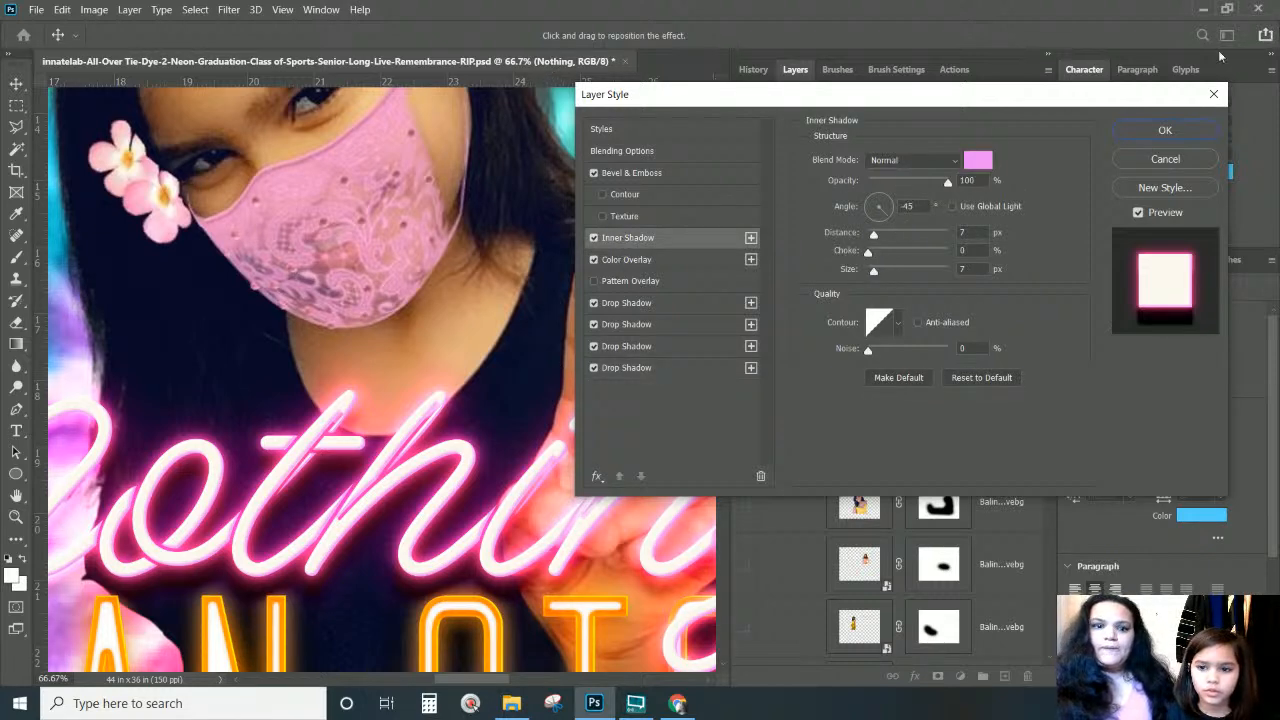
{"action": "left_click", "coordinate": [977, 160]}
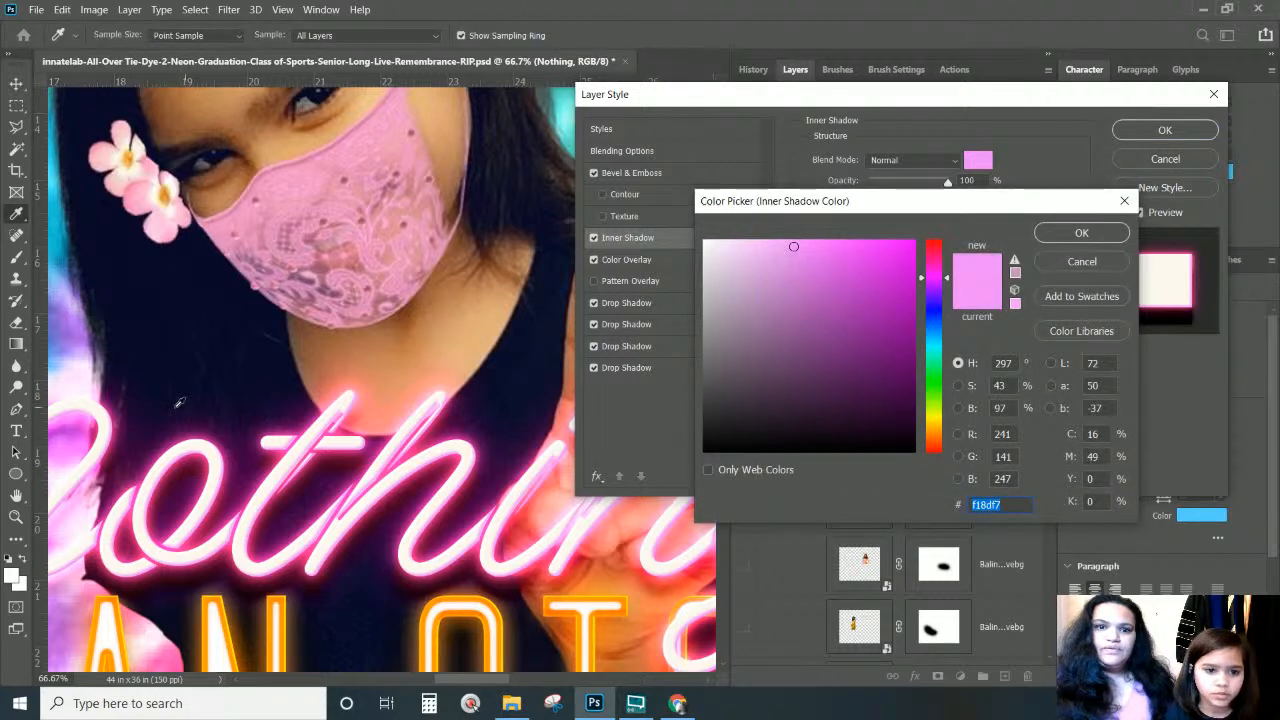
{"action": "left_click", "coordinate": [106, 158]}
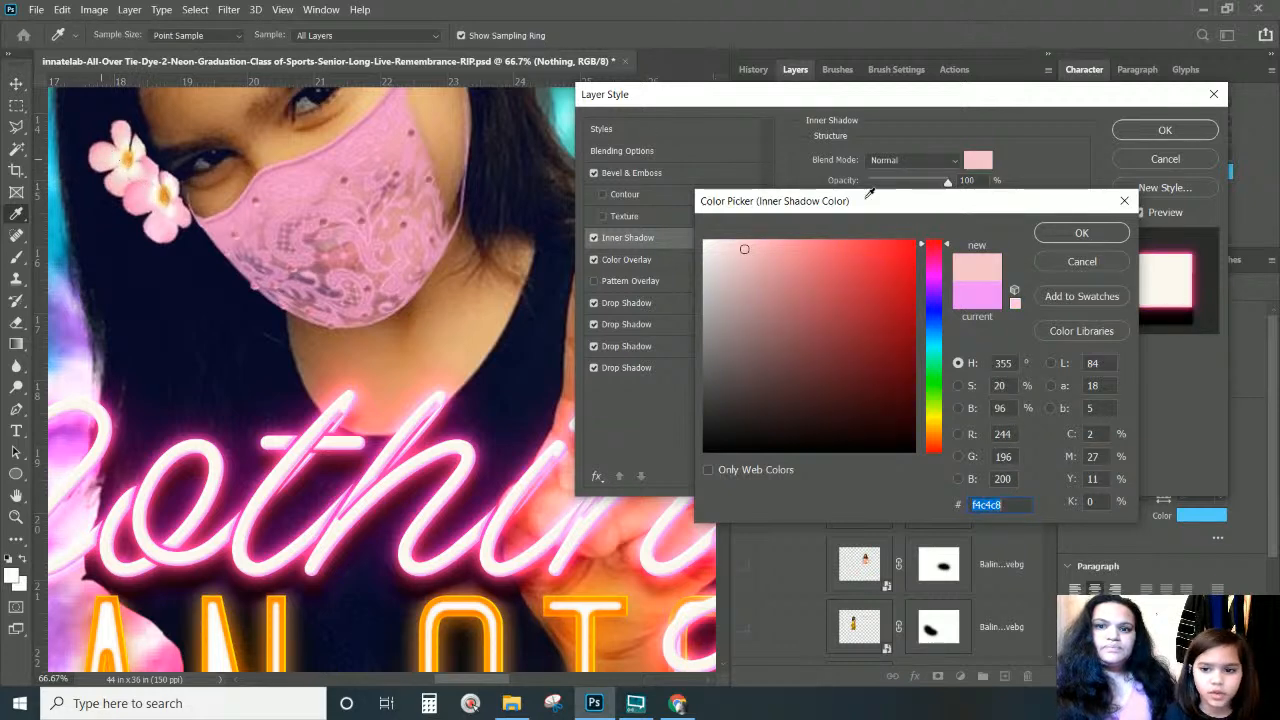
{"action": "left_click", "coordinate": [320, 185]}
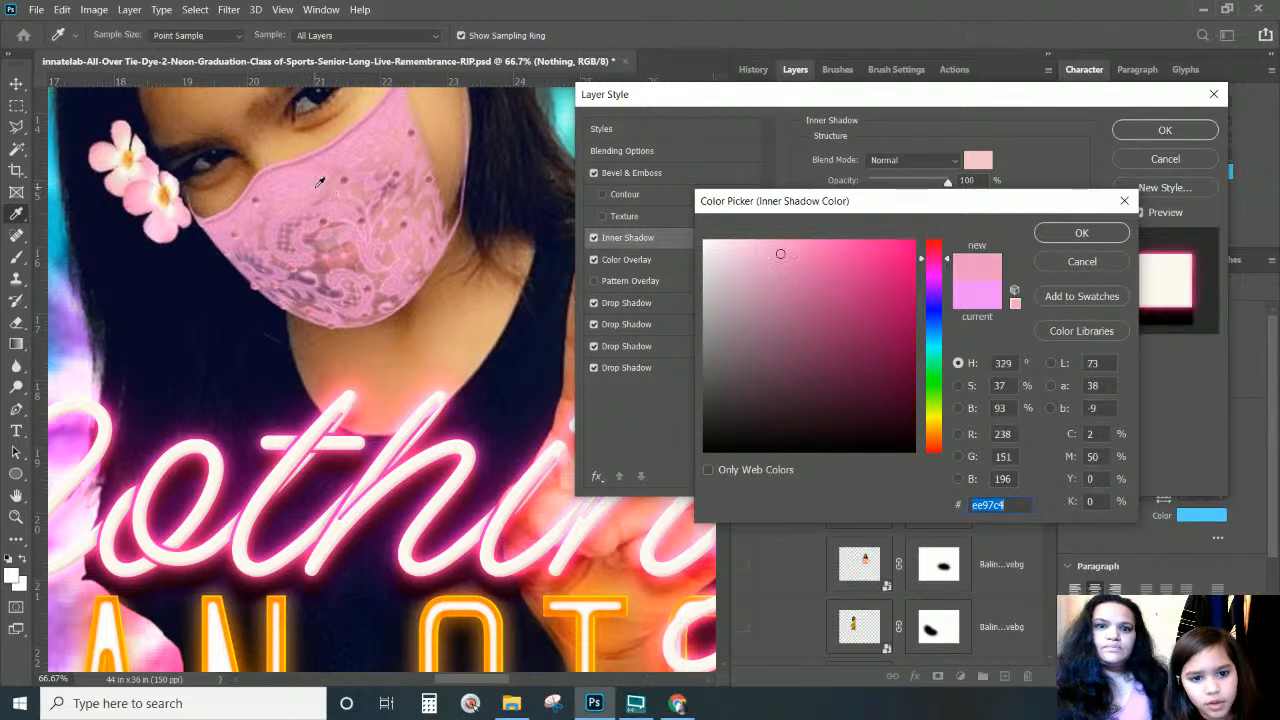
{"action": "left_click", "coordinate": [347, 178]}
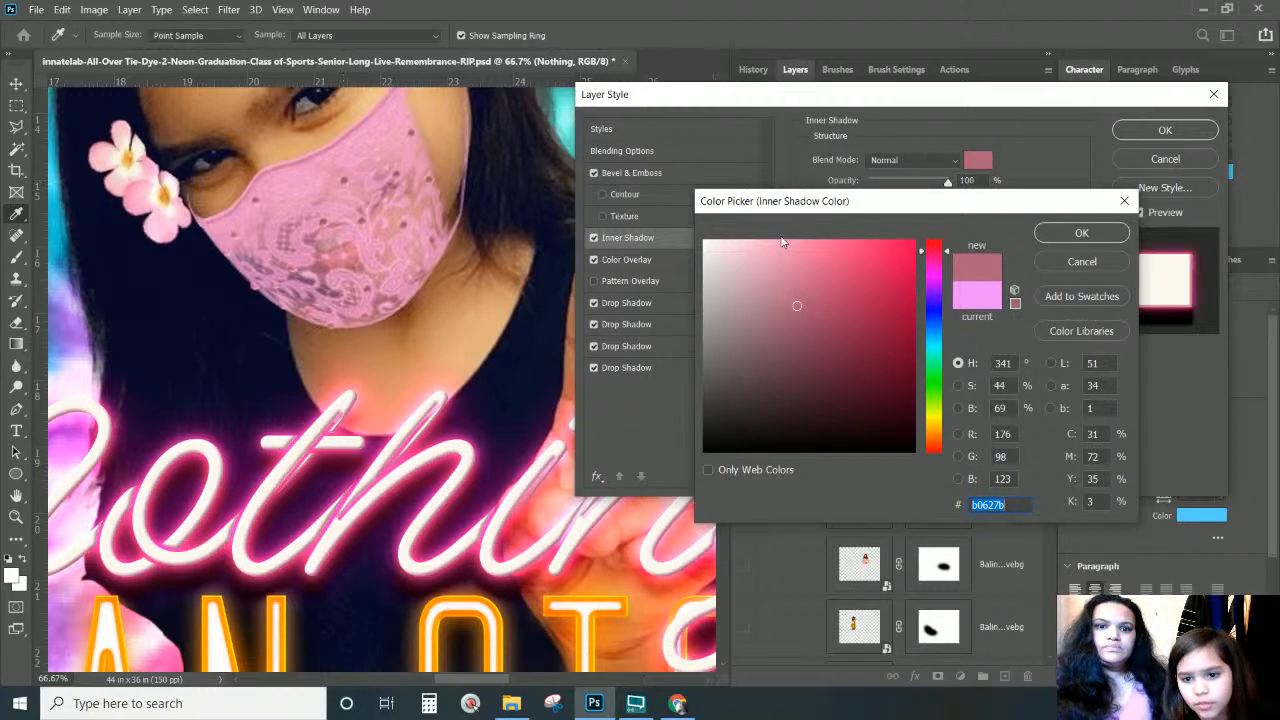
{"action": "mouse_move", "coordinate": [790, 247]}
{"action": "left_mouse_down"}
{"action": "mouse_move", "coordinate": [759, 238]}
{"action": "mouse_move", "coordinate": [780, 245]}
{"action": "left_mouse_up"}
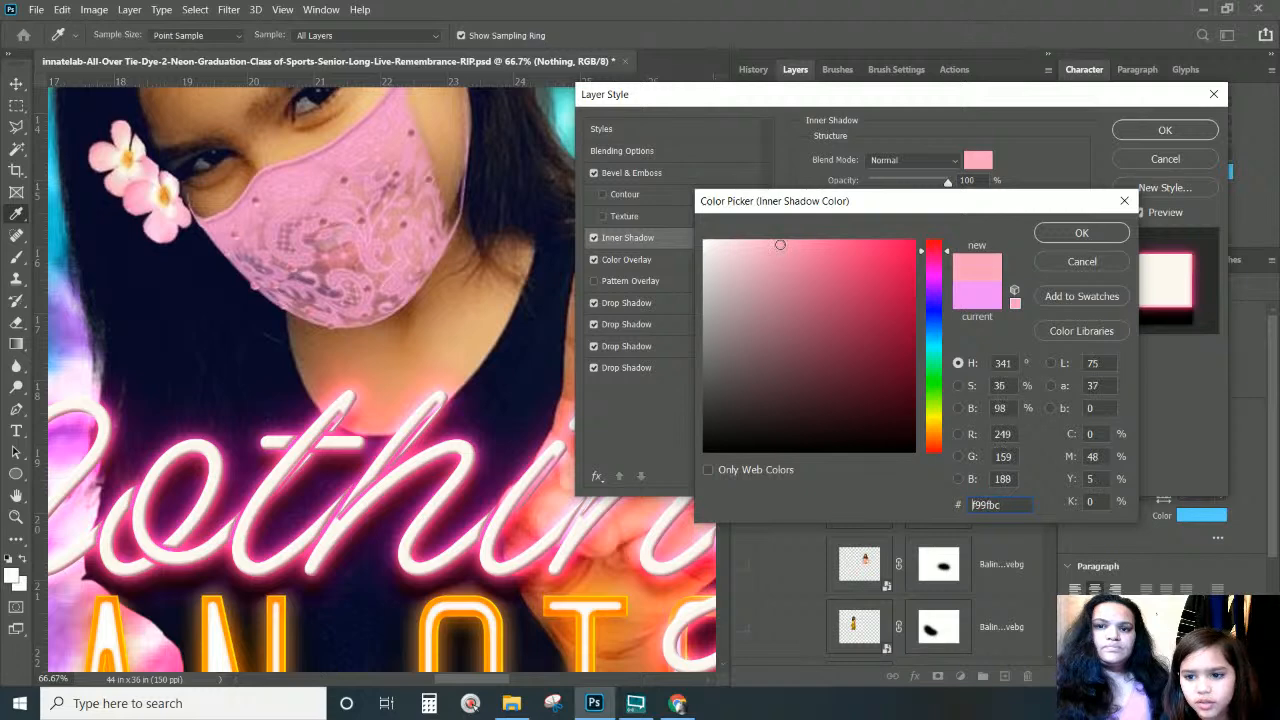
{"action": "left_click", "coordinate": [1064, 233]}
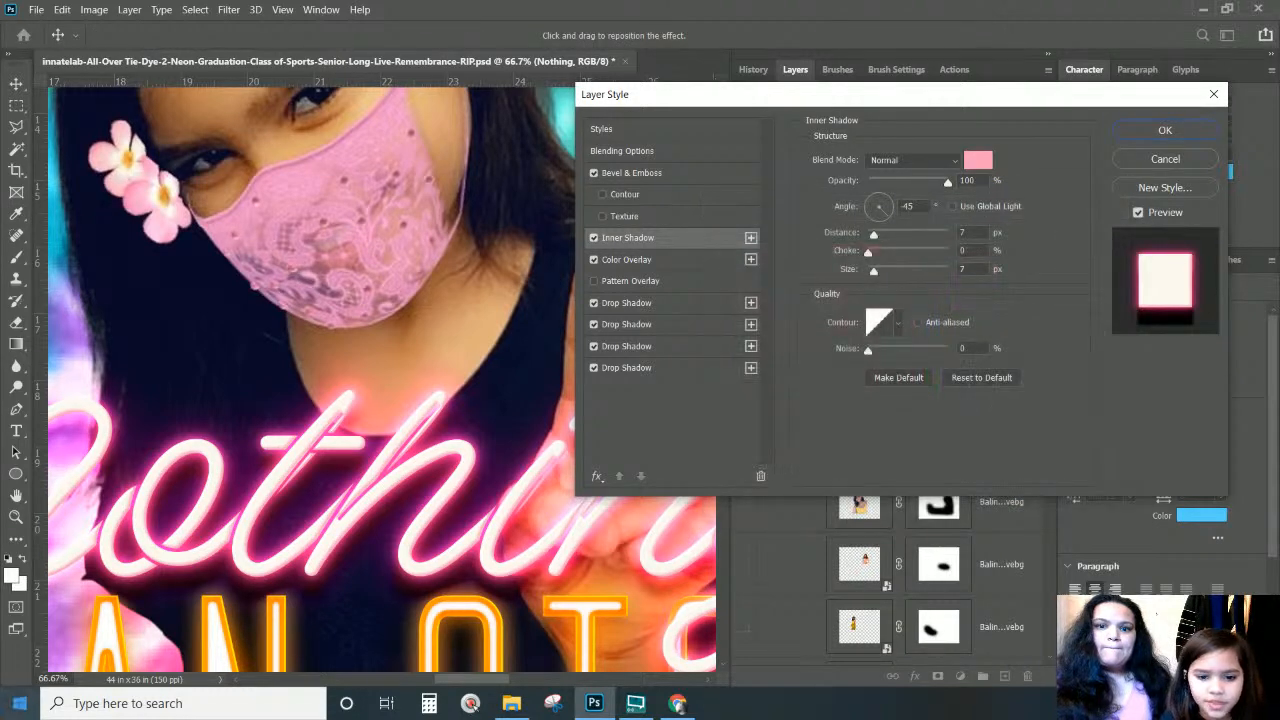
{"action": "left_click", "coordinate": [648, 259]}
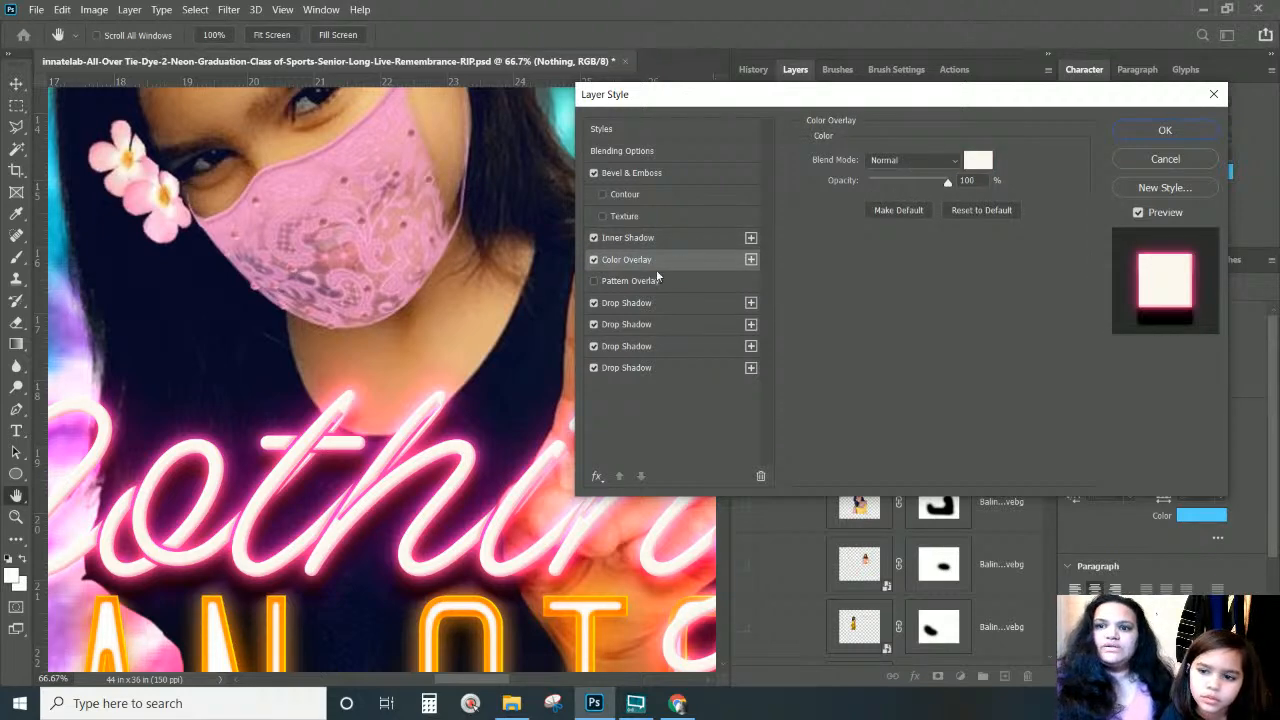
{"action": "left_click", "coordinate": [1166, 130]}
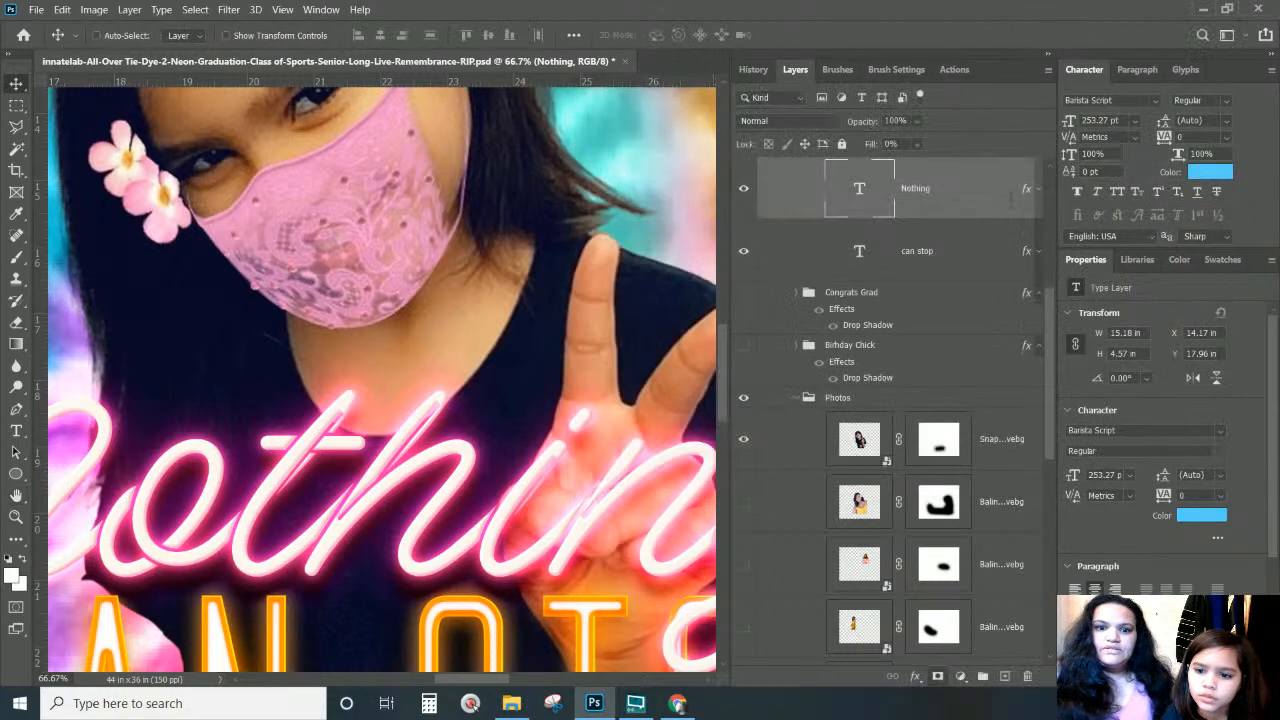
Copy the layer style of the "Nothing" text layer after checking the whole shirt design
{"action": "scroll", "coordinate": [658, 185], "scroll_direction": "down", "scroll_amount": 1}
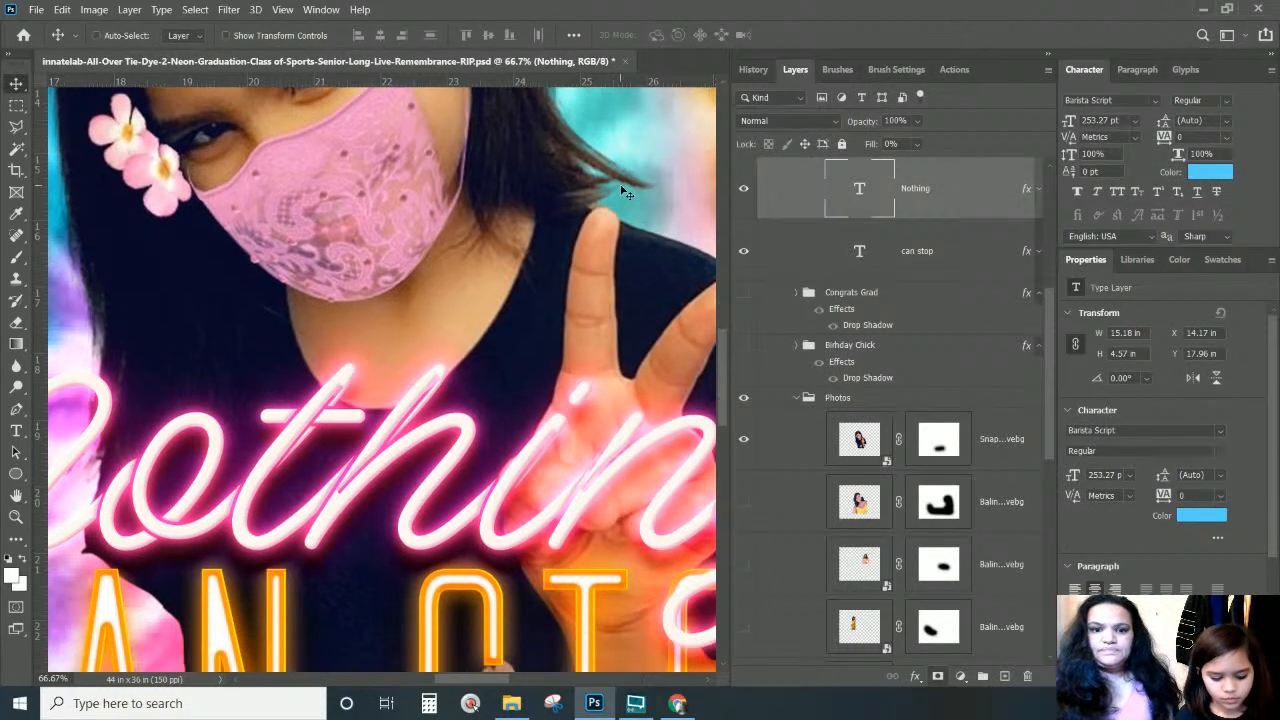
{"action": "key", "text": "ctrl+minus"}
{"action": "key", "text": "ctrl+minus"}
{"action": "key", "text": "ctrl+minus"}
{"action": "key", "text": "ctrl+minus"}
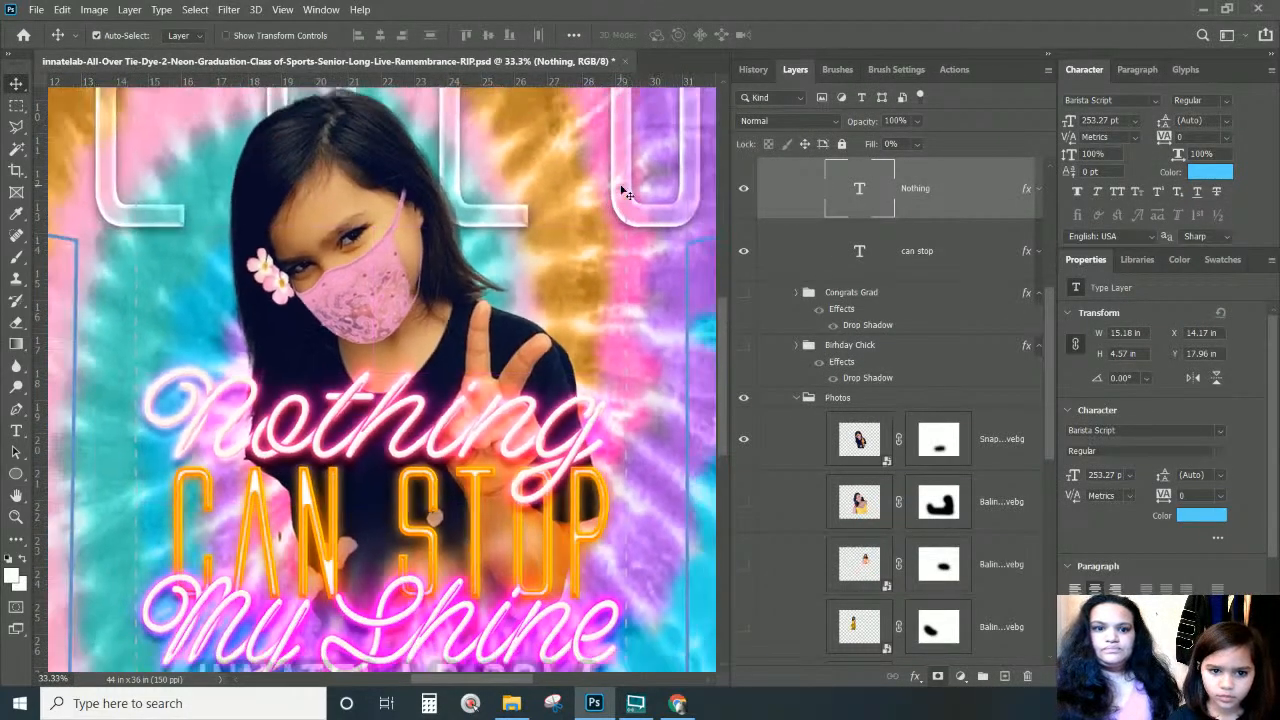
{"action": "key", "text": "ctrl+minus"}
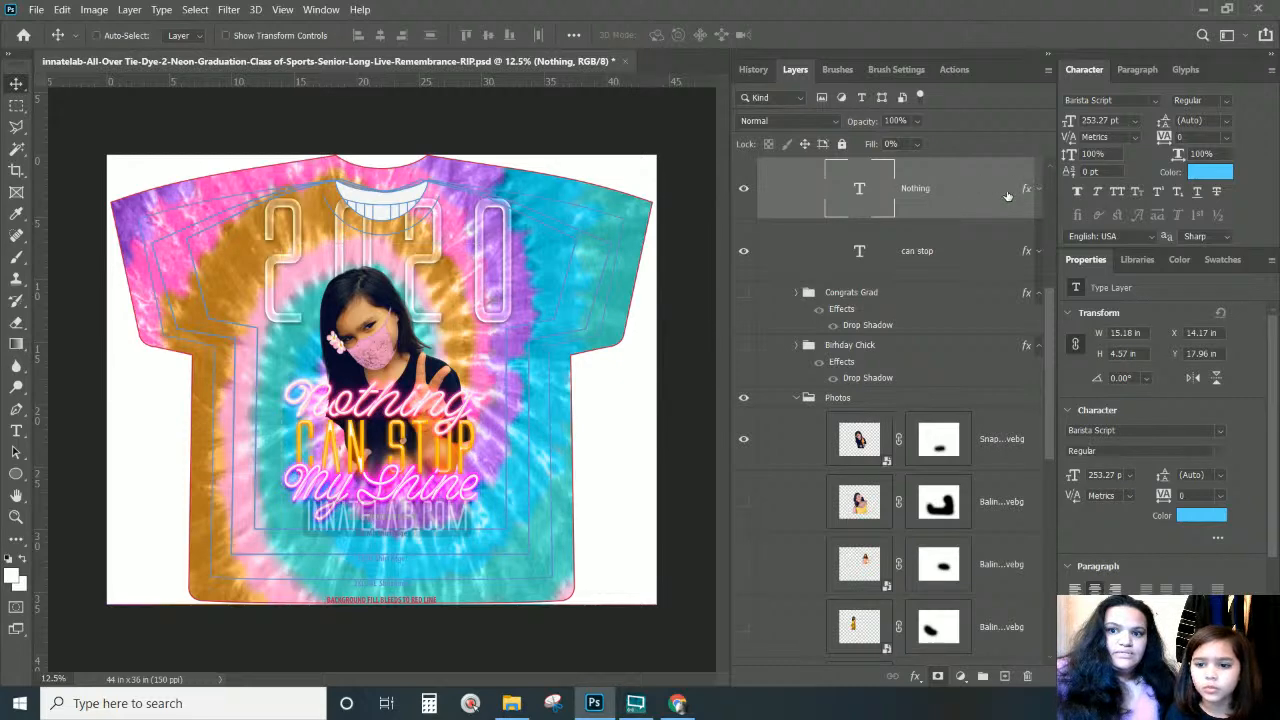
{"action": "right_click", "coordinate": [966, 200]}
{"action": "left_click", "coordinate": [943, 204]}
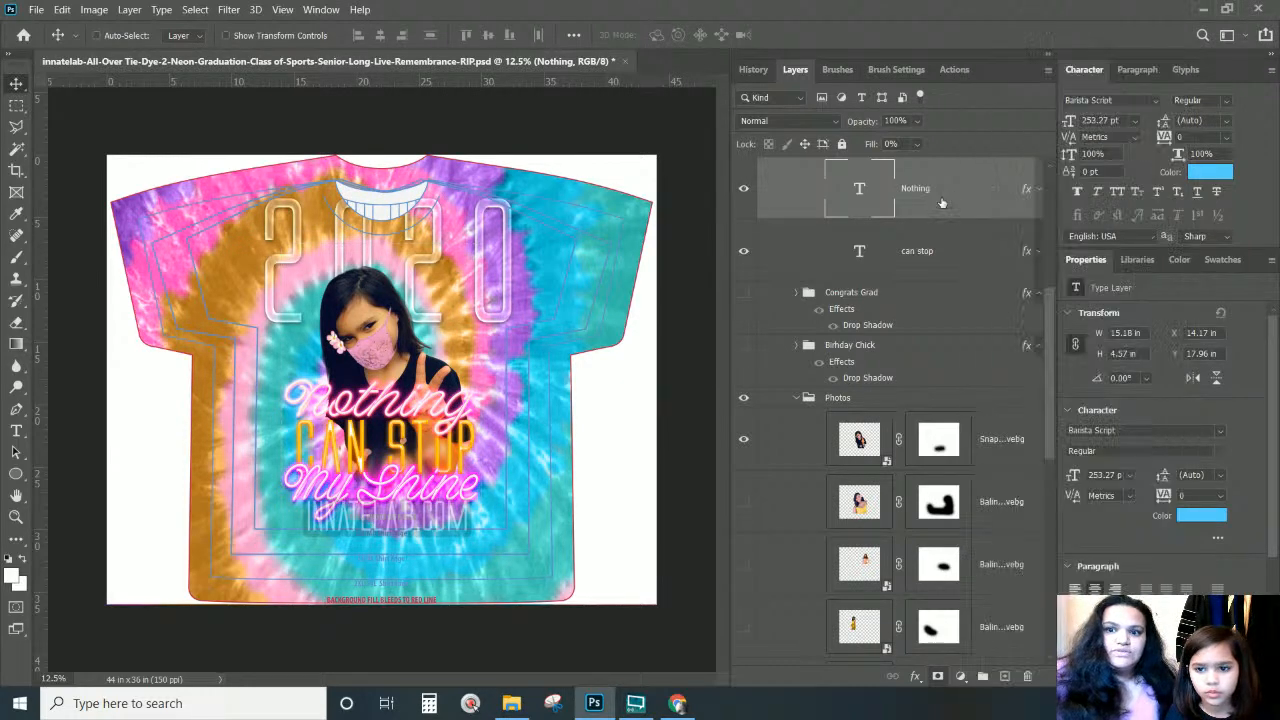
{"action": "right_click", "coordinate": [1026, 194]}
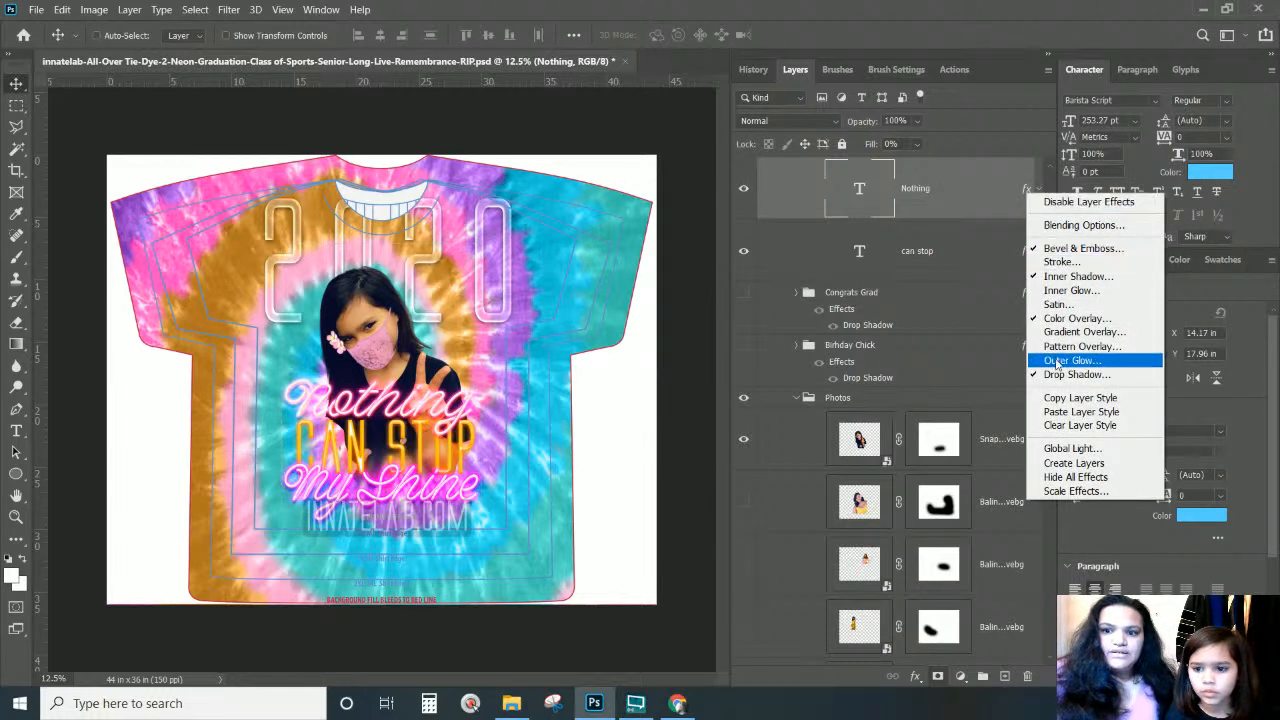
{"action": "left_click", "coordinate": [1054, 399]}
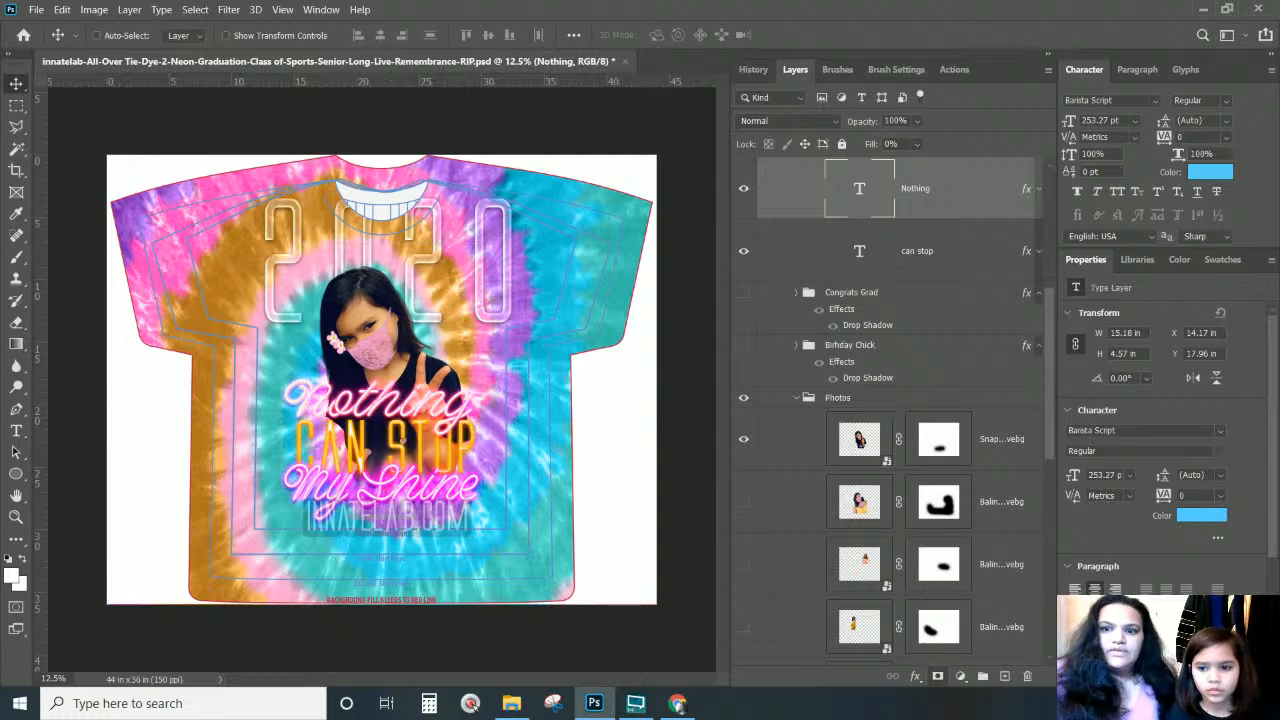
Paste the copied neon layer style onto the "My Shine" text layer
{"action": "scroll", "coordinate": [1037, 327], "scroll_direction": "up", "scroll_amount": 3}
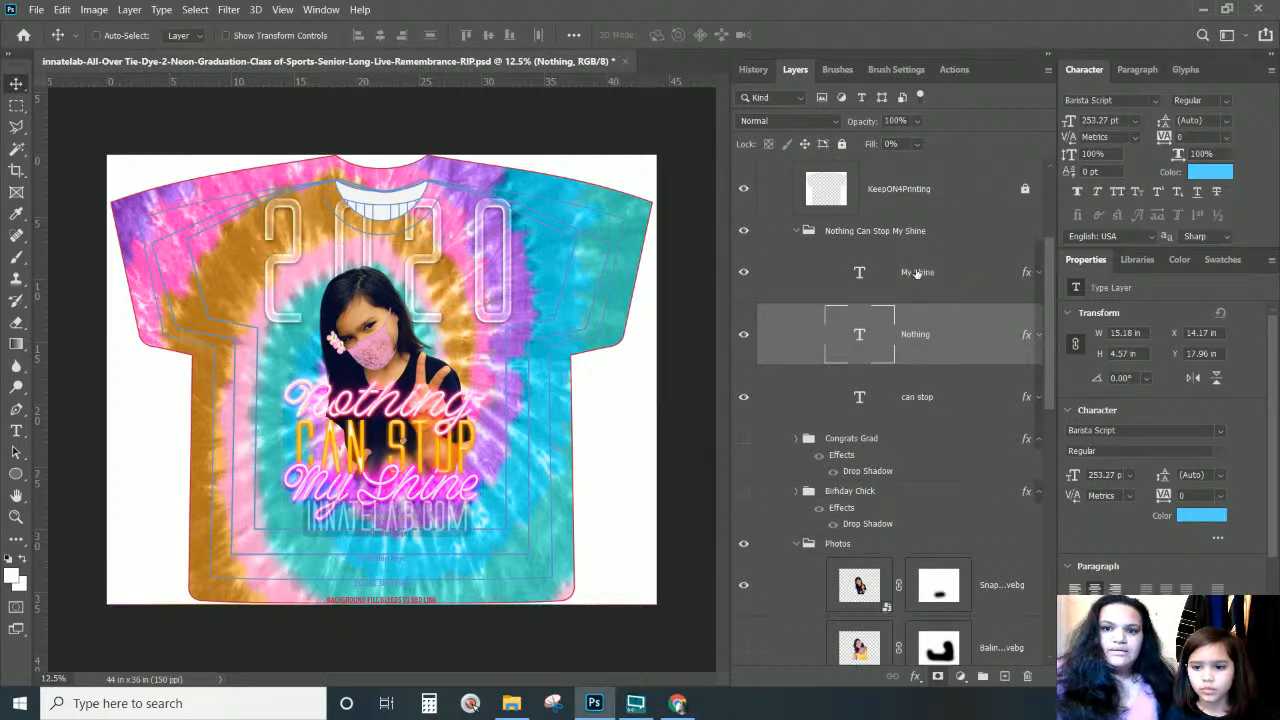
{"action": "left_click", "coordinate": [926, 278]}
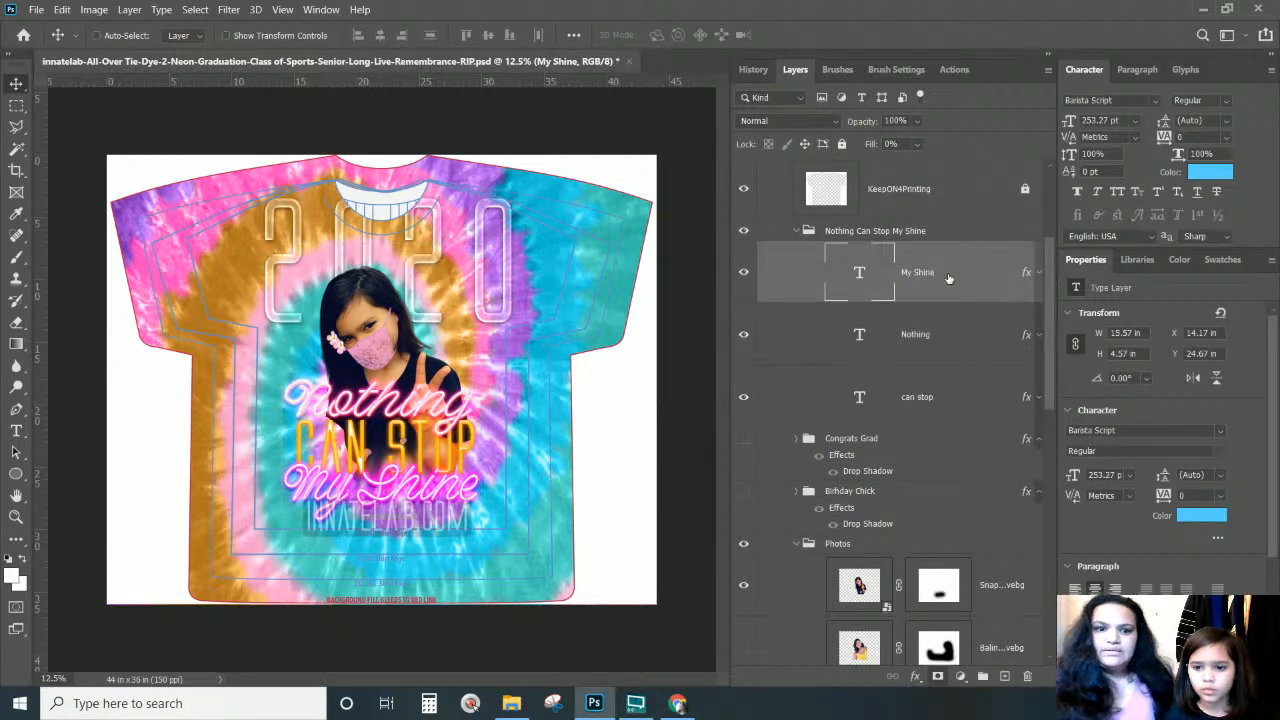
{"action": "right_click", "coordinate": [977, 276]}
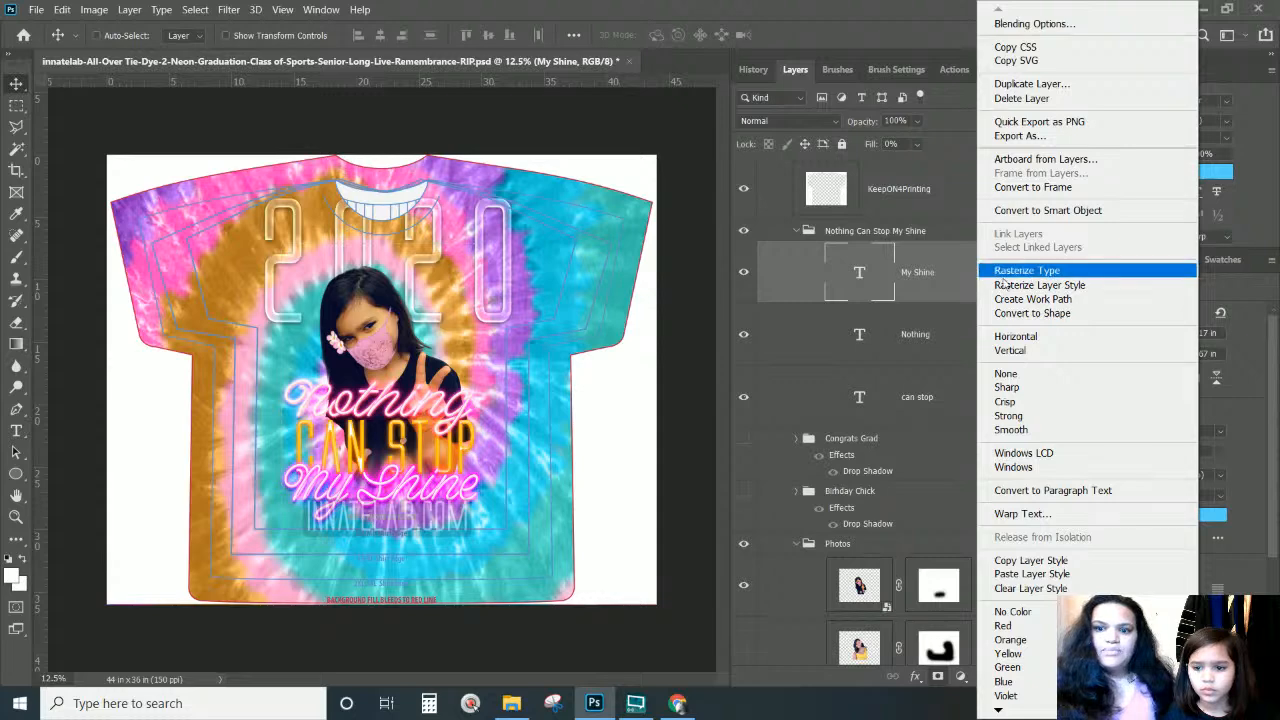
{"action": "left_click", "coordinate": [1010, 573]}
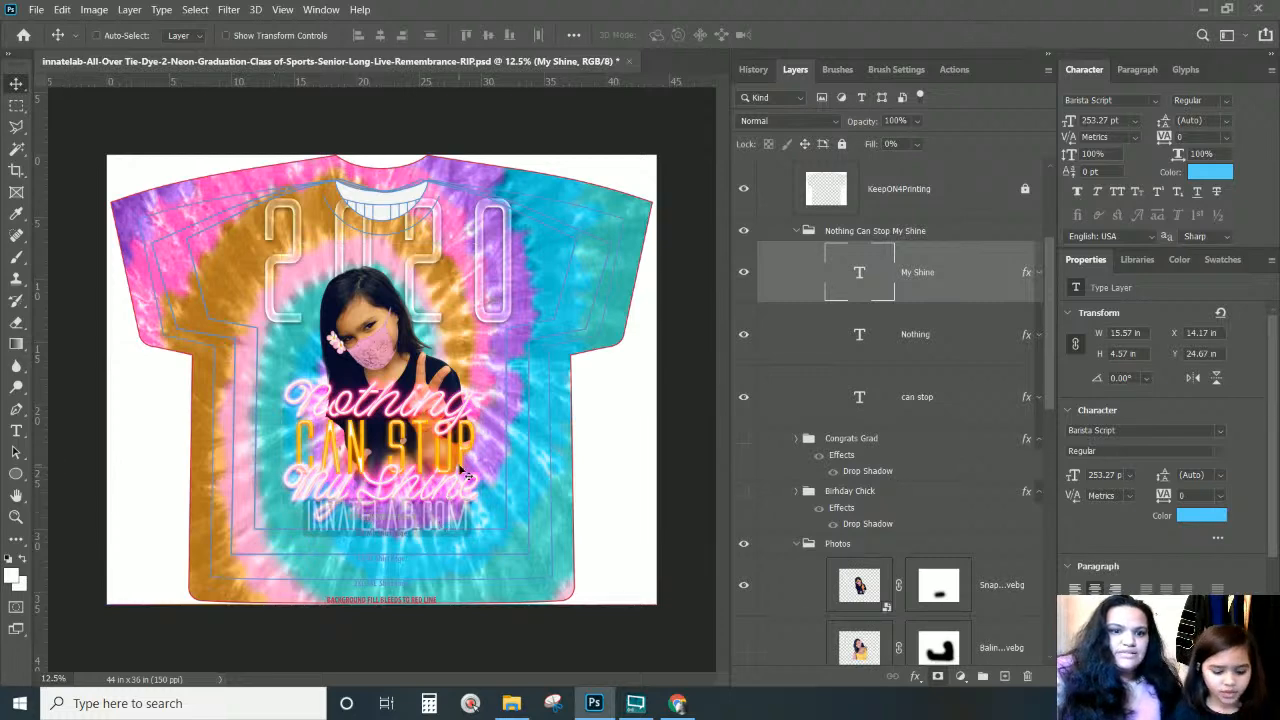
Change the blending mode of the "My Shine" layer to Saturation and inspect the neon lettering up close
{"action": "key", "text": "alt+shift+y"}
{"action": "key", "text": "shift+minus"}
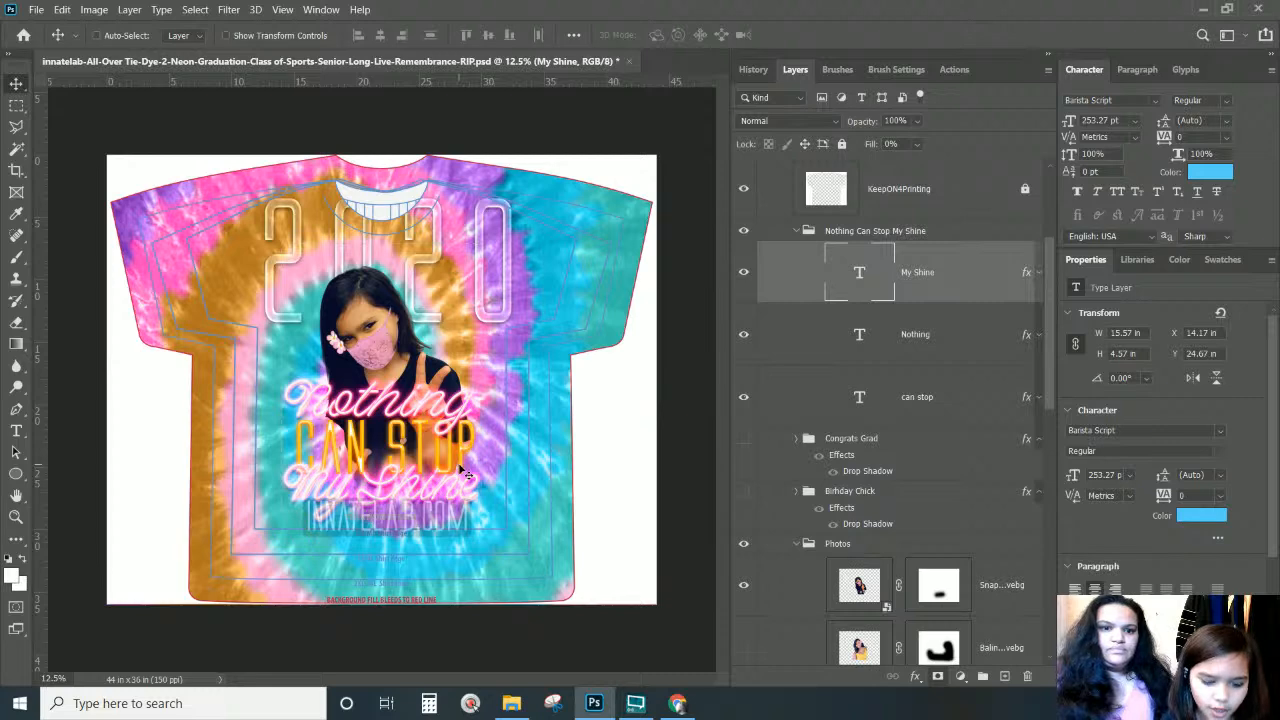
{"action": "key", "text": "ctrl+plus"}
{"action": "key", "text": "ctrl+plus"}
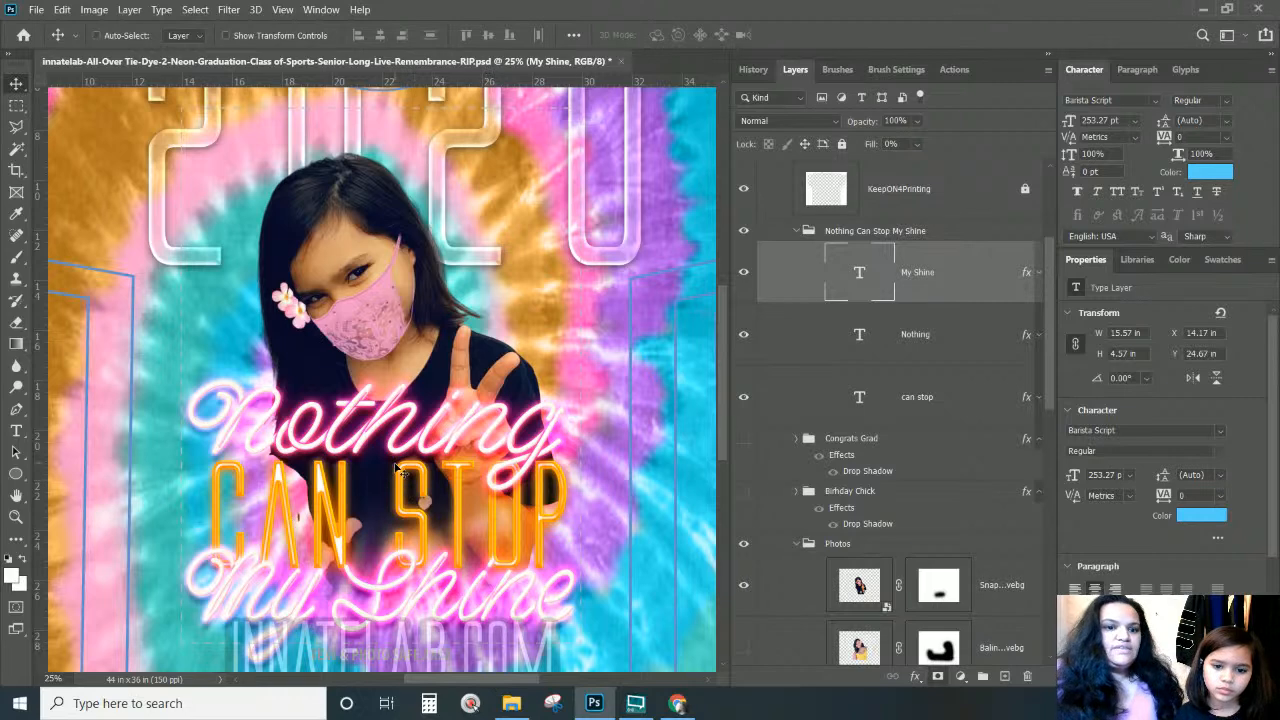
{"action": "key", "text": "shift+minus"}
{"action": "key", "text": "shift+minus"}
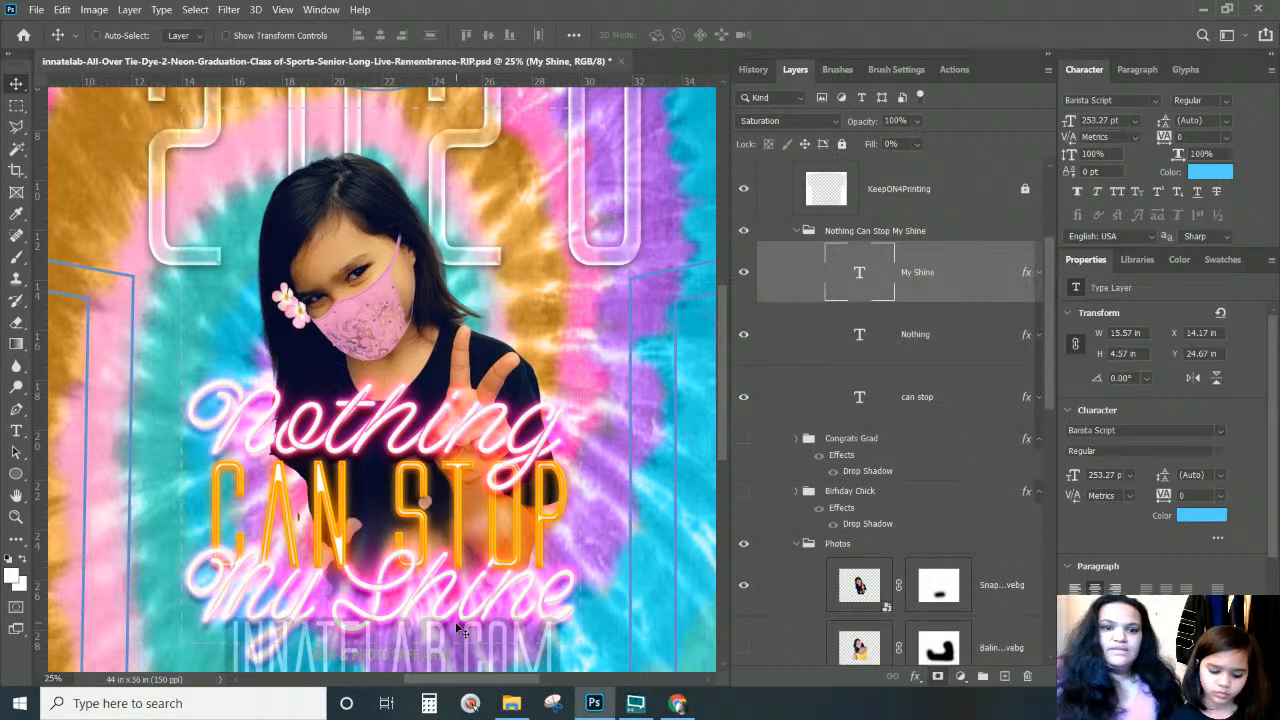
{"action": "key", "text": "ctrl+minus"}
{"action": "key", "text": "ctrl+minus"}
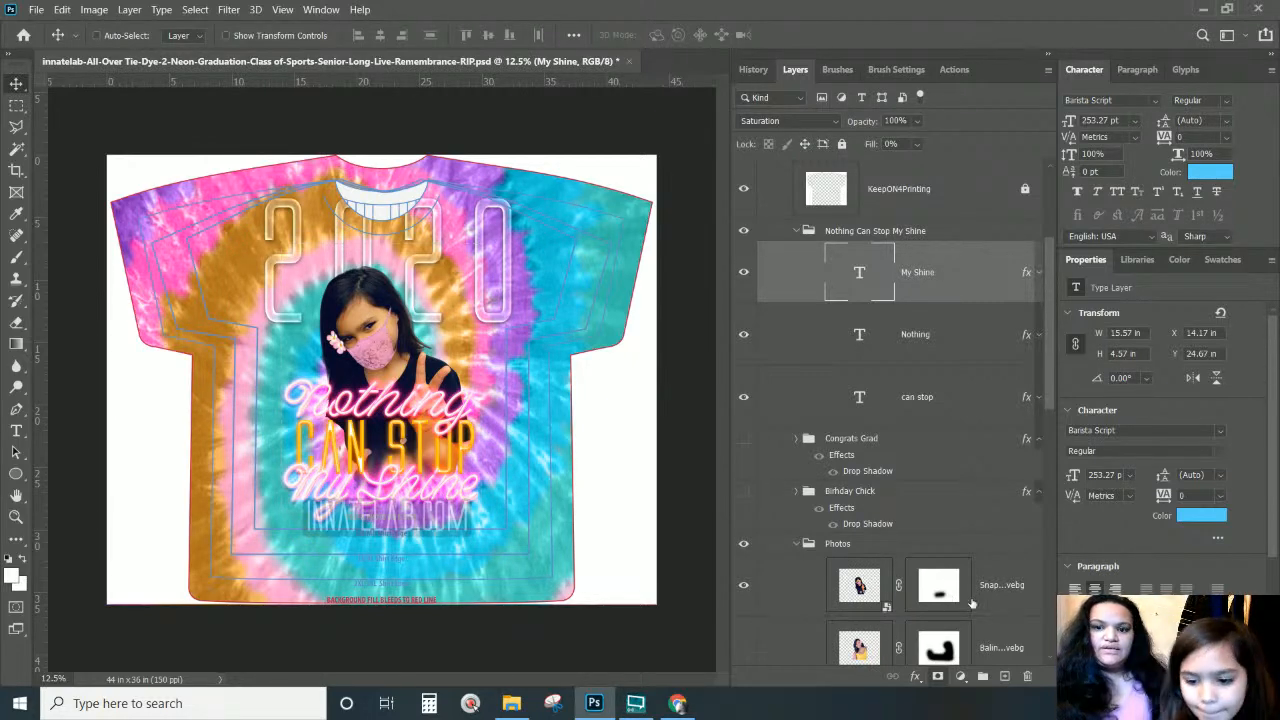
Duplicate the masked cutout photo layer in the Photos group, keeping the suggested name
{"action": "left_click", "coordinate": [990, 600]}
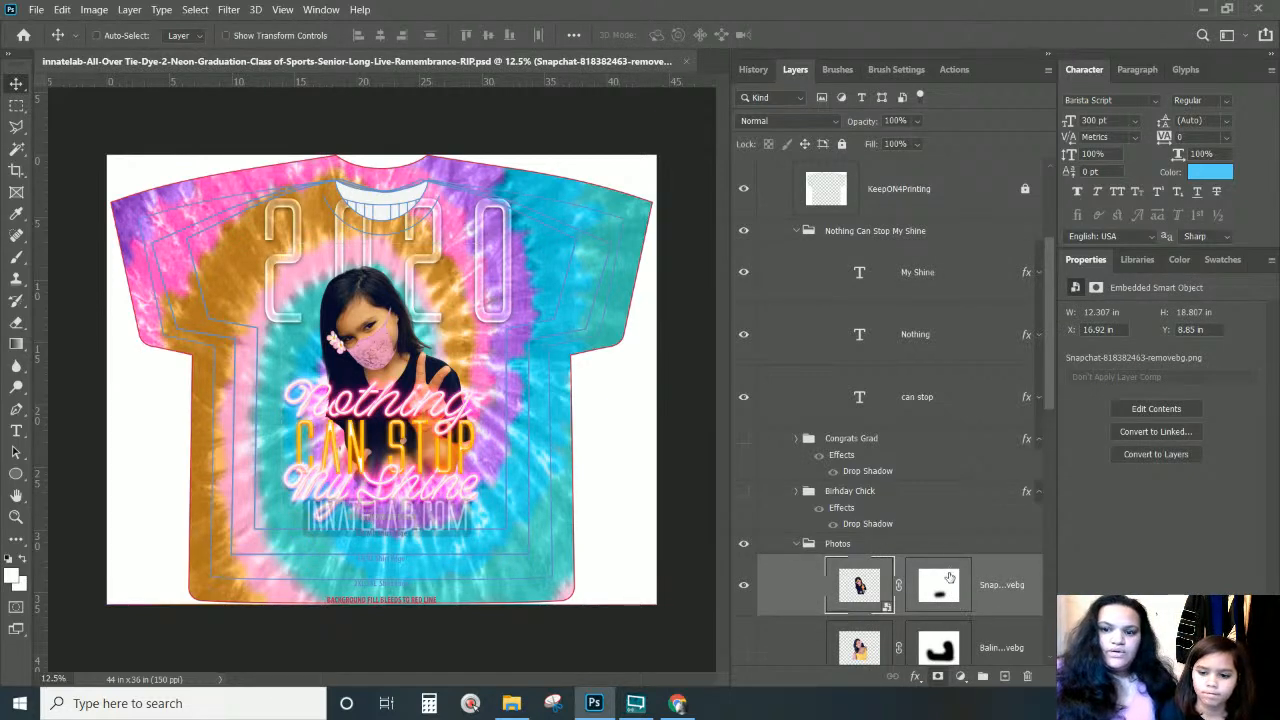
{"action": "right_click", "coordinate": [998, 588]}
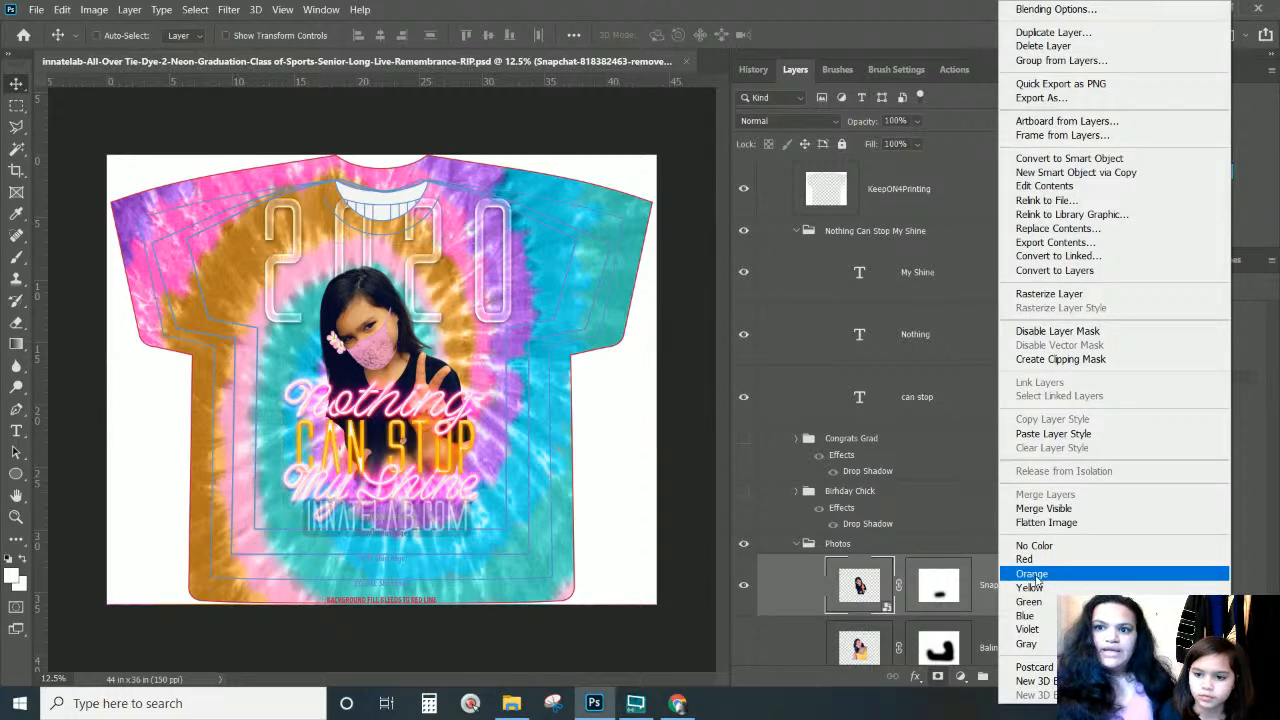
{"action": "left_click", "coordinate": [1124, 33]}
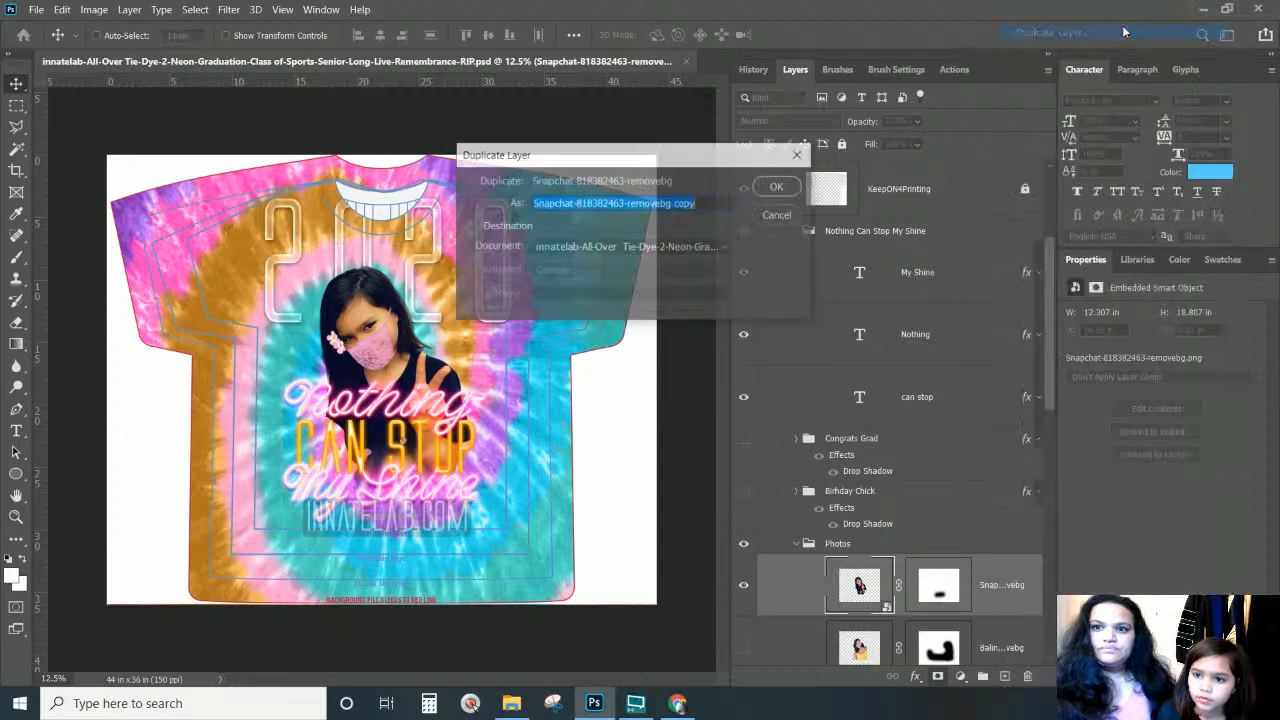
{"action": "left_click", "coordinate": [775, 185]}
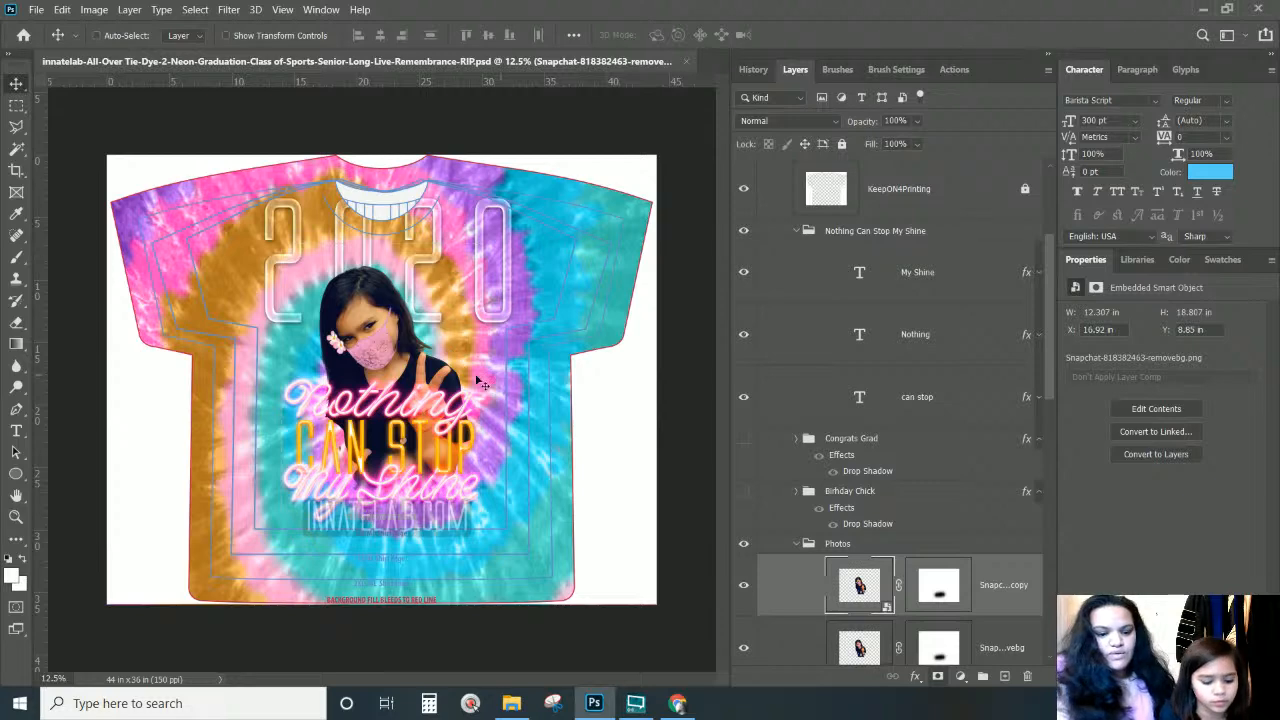
Enlarge the duplicated photo to about 195% and place it over the lower body of the shirt
{"action": "key", "text": "ctrl"}
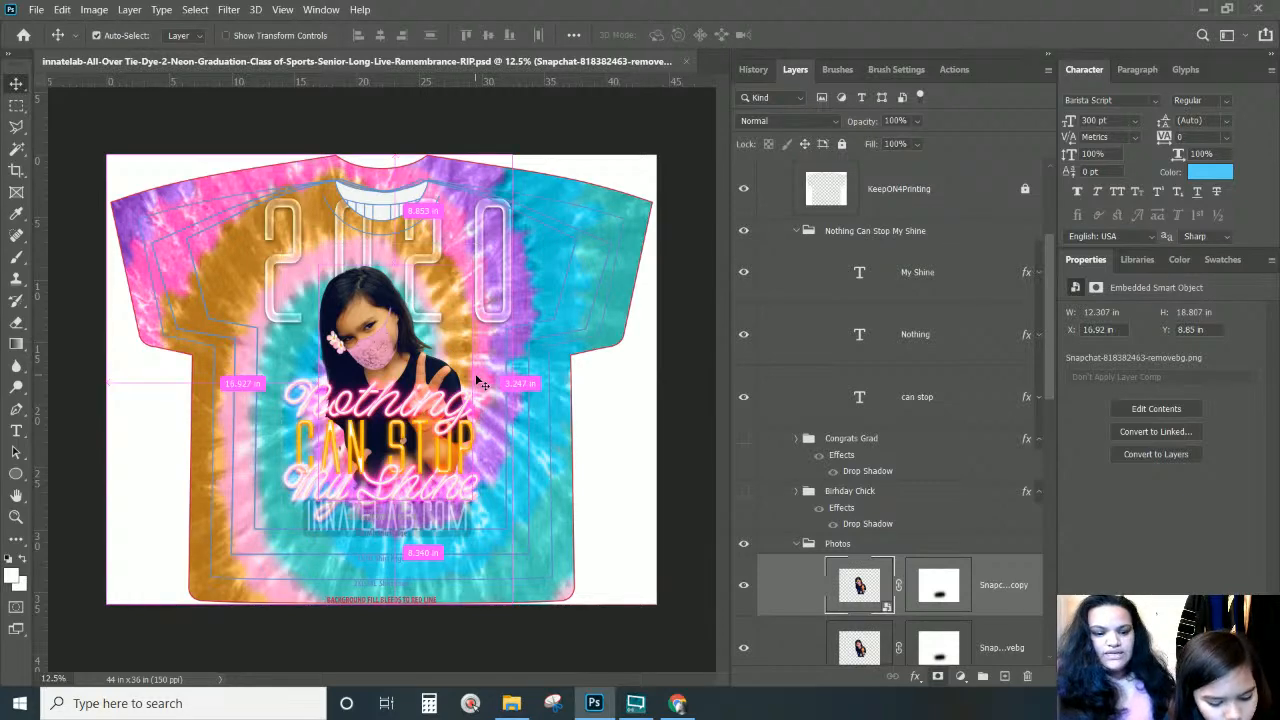
{"action": "key", "text": "ctrl+t"}
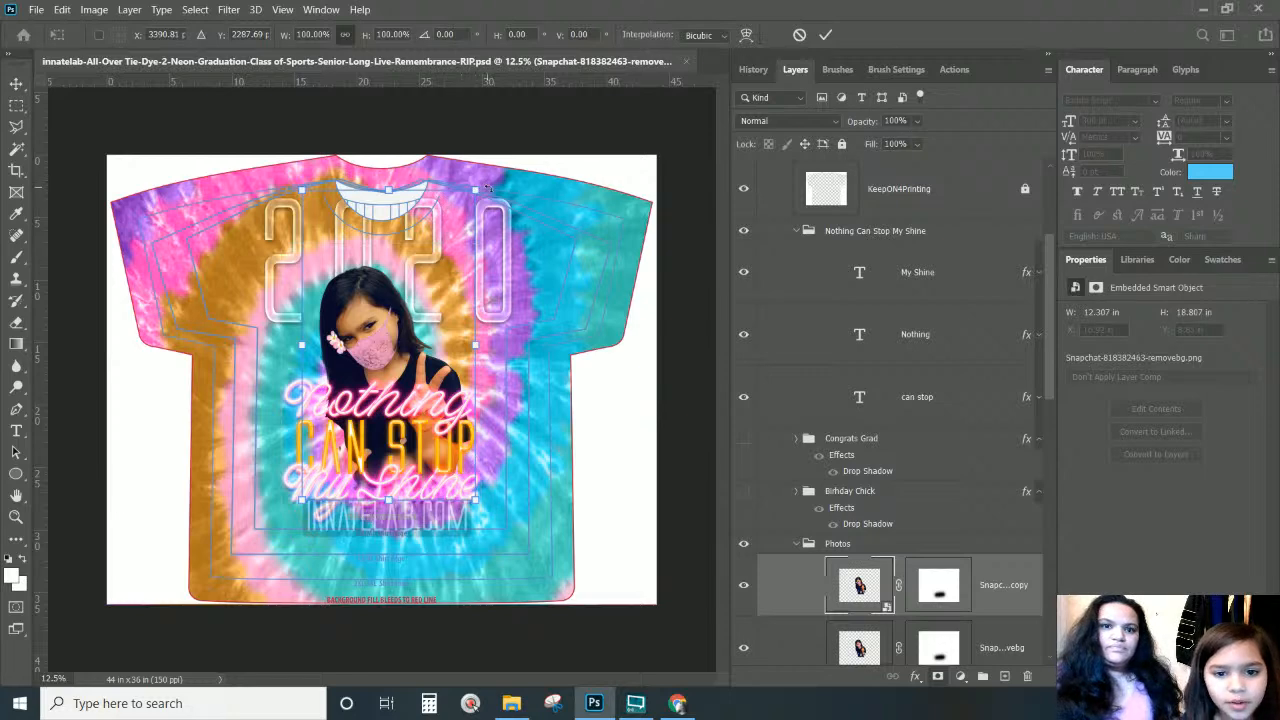
{"action": "left_click_drag", "start_coordinate": [478, 190], "coordinate": [985, 95]}
{"action": "left_click_drag", "start_coordinate": [392, 315], "coordinate": [301, 399]}
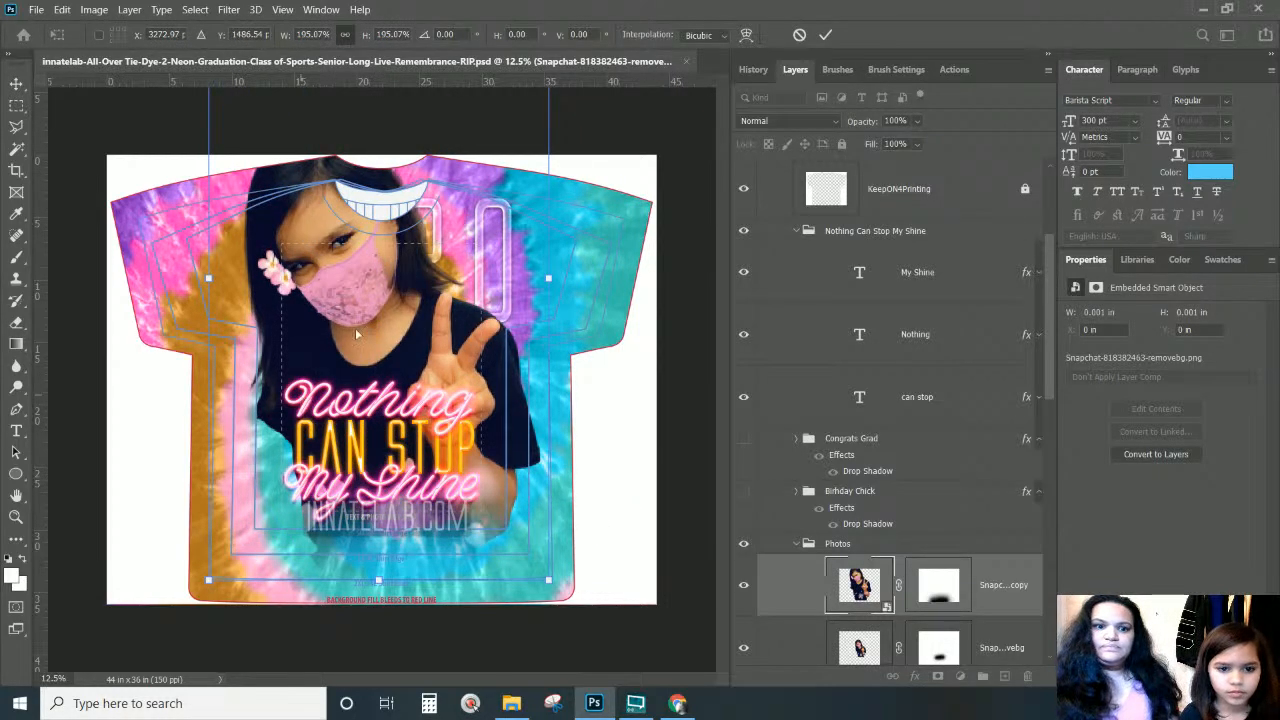
{"action": "left_click_drag", "start_coordinate": [359, 340], "coordinate": [400, 452]}
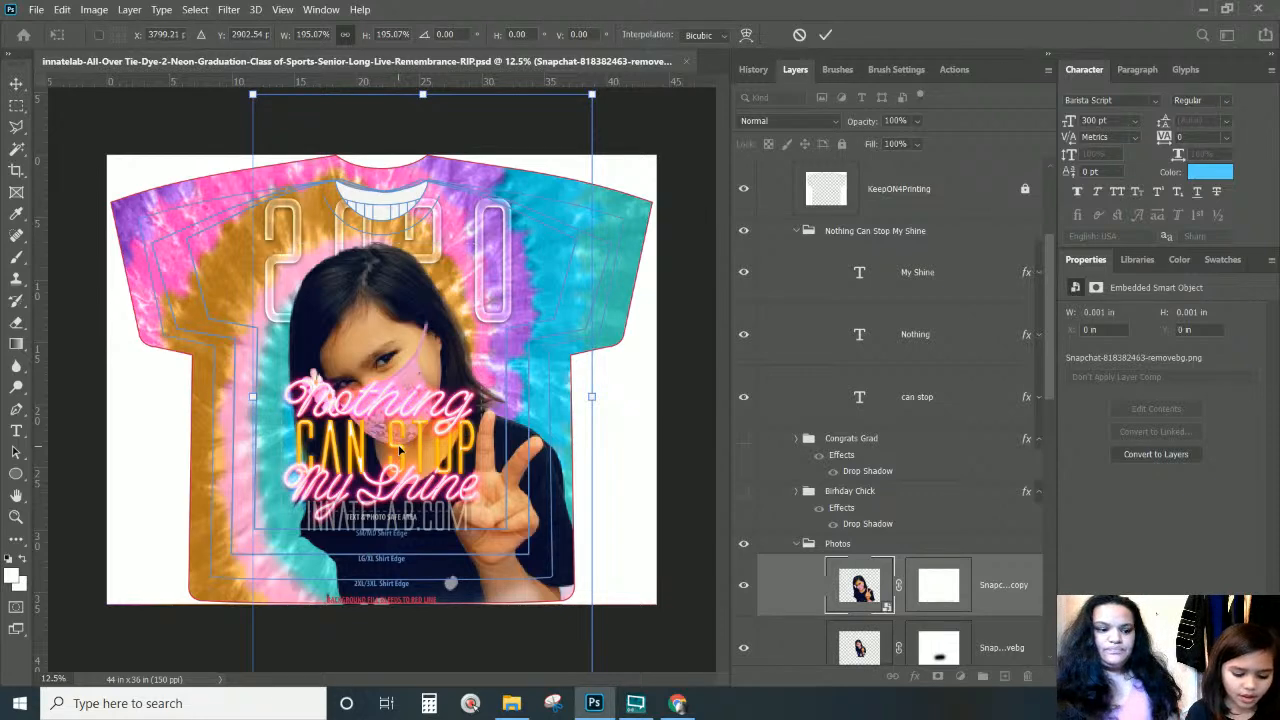
{"action": "key", "text": "Return"}
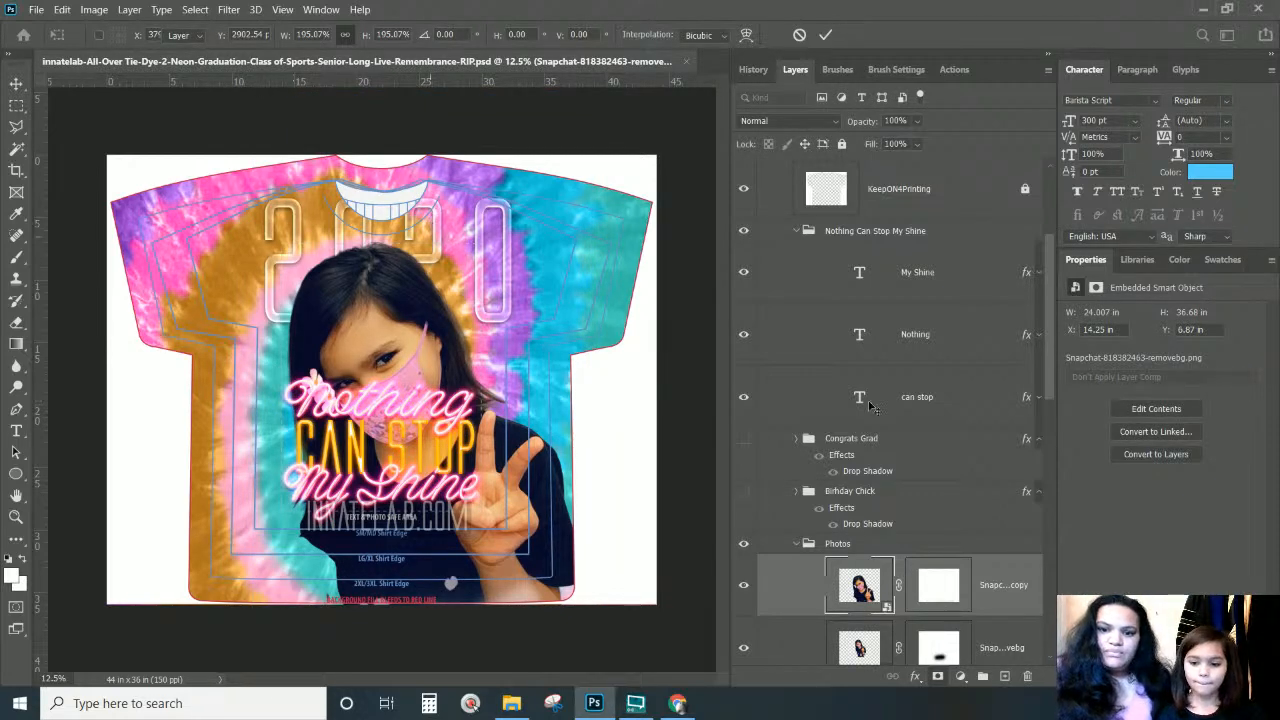
Place the enlarged photo copy beneath the original cutout in the layer order and lower its opacity to 24%
{"action": "left_click_drag", "start_coordinate": [922, 576], "coordinate": [880, 630]}
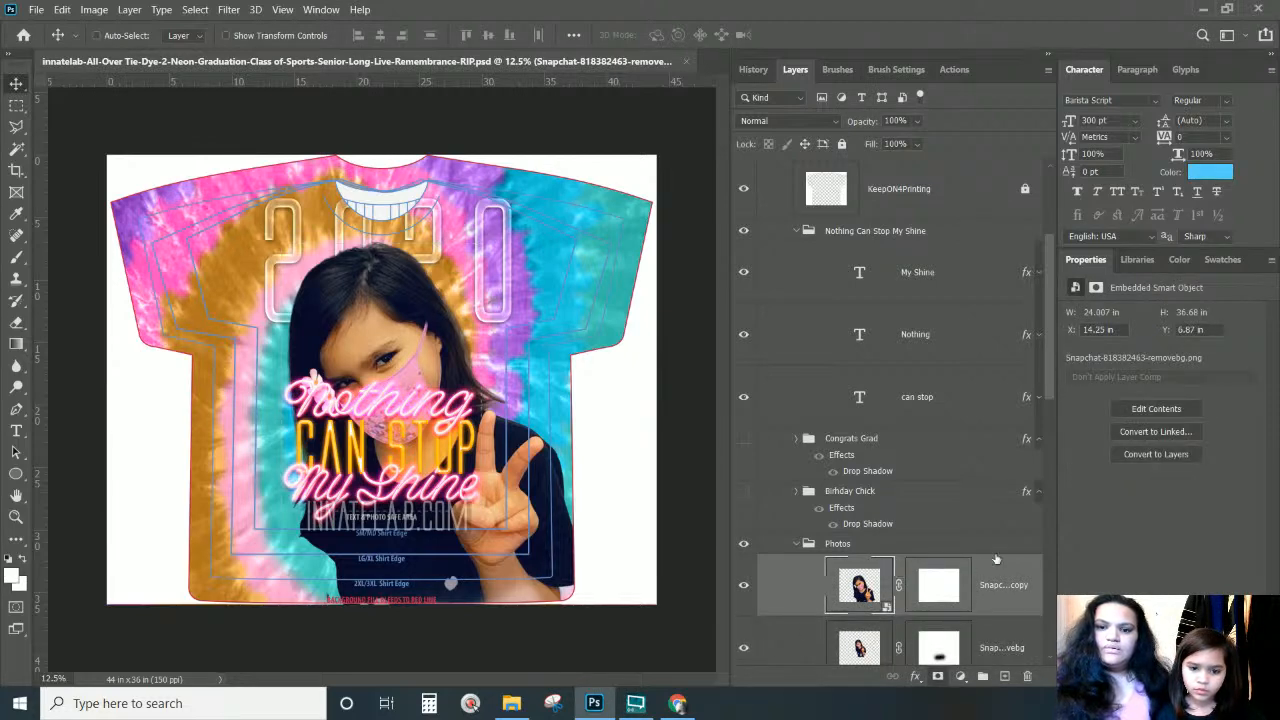
{"action": "left_click_drag", "start_coordinate": [1053, 393], "coordinate": [1038, 454]}
{"action": "left_click_drag", "start_coordinate": [853, 413], "coordinate": [862, 474]}
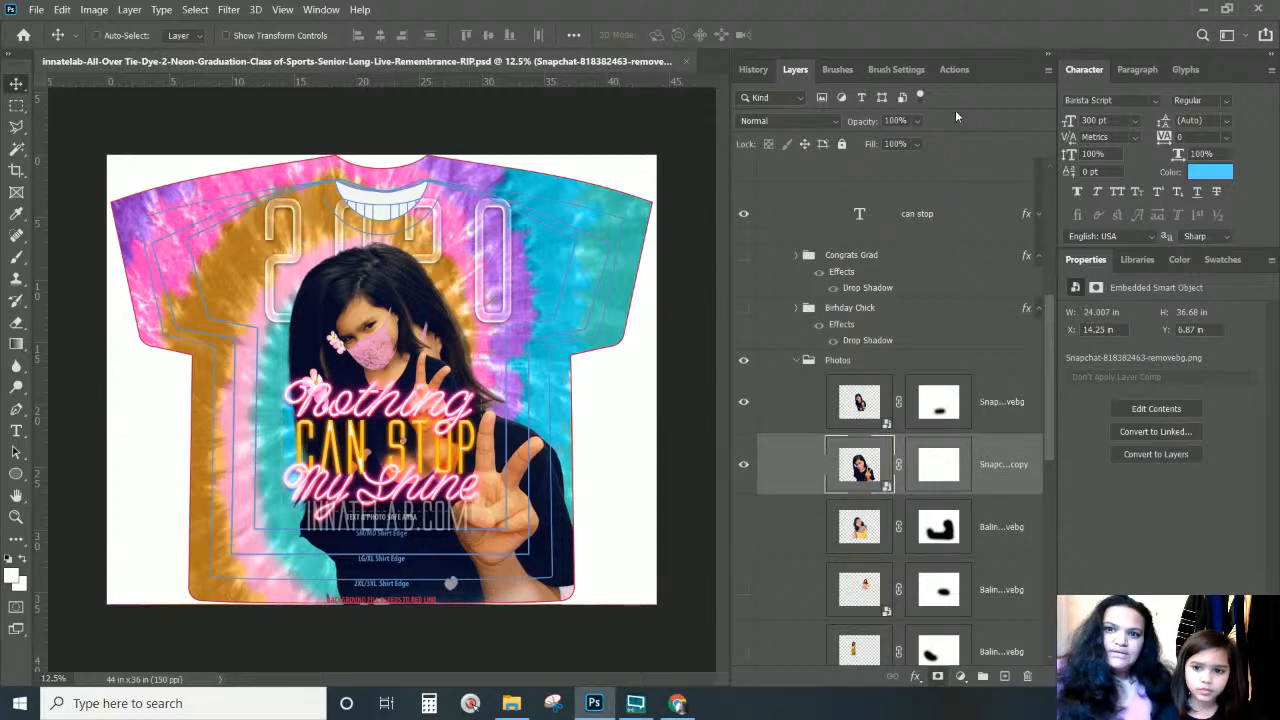
{"action": "left_click", "coordinate": [917, 121]}
{"action": "mouse_move", "coordinate": [932, 142]}
{"action": "left_mouse_down"}
{"action": "mouse_move", "coordinate": [862, 156]}
{"action": "mouse_move", "coordinate": [913, 140]}
{"action": "left_mouse_up"}
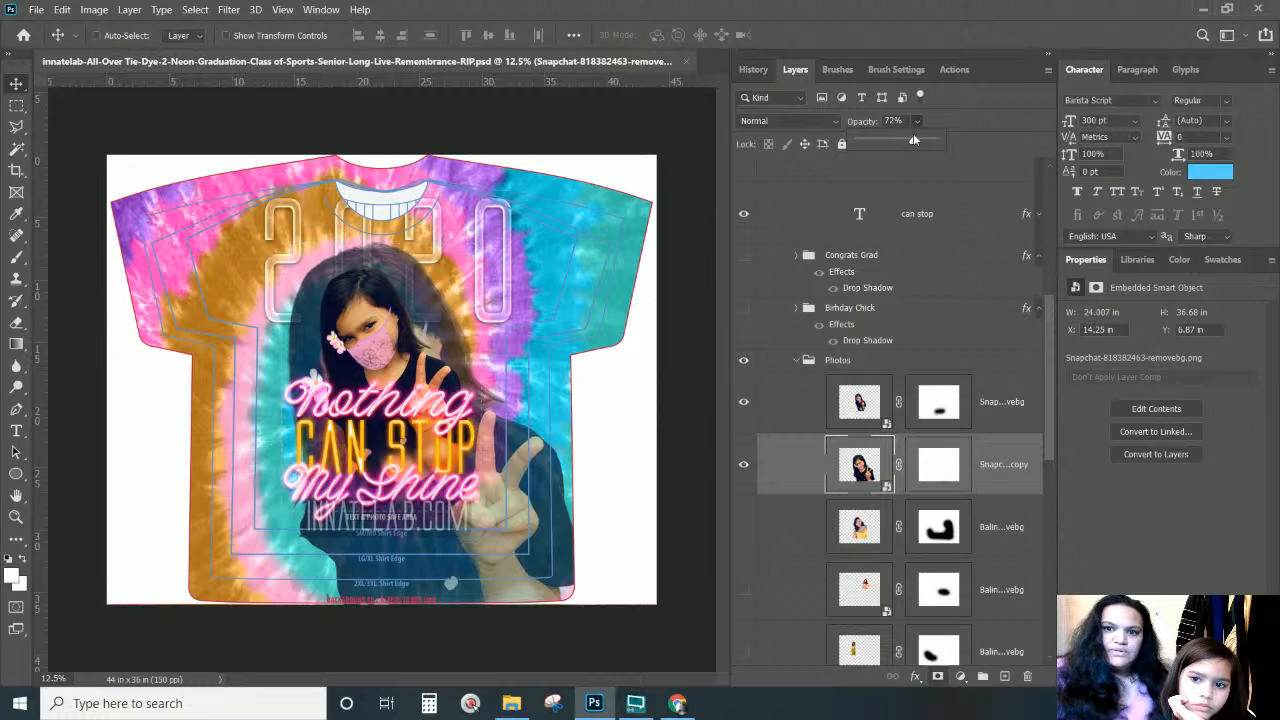
{"action": "left_click", "coordinate": [878, 141]}
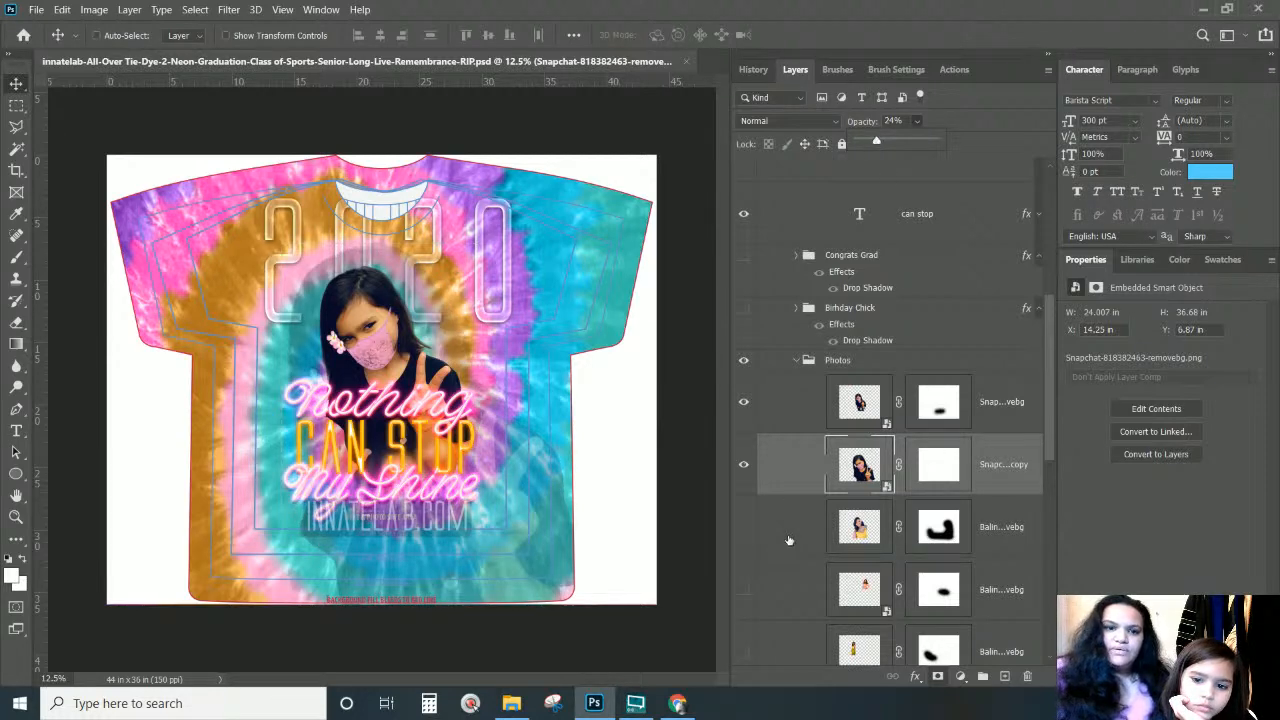
Scale the faded photo copy to about 64% and position it behind the left side of the main photo
{"action": "left_click", "coordinate": [798, 467]}
{"action": "left_click_drag", "start_coordinate": [487, 527], "coordinate": [342, 440]}
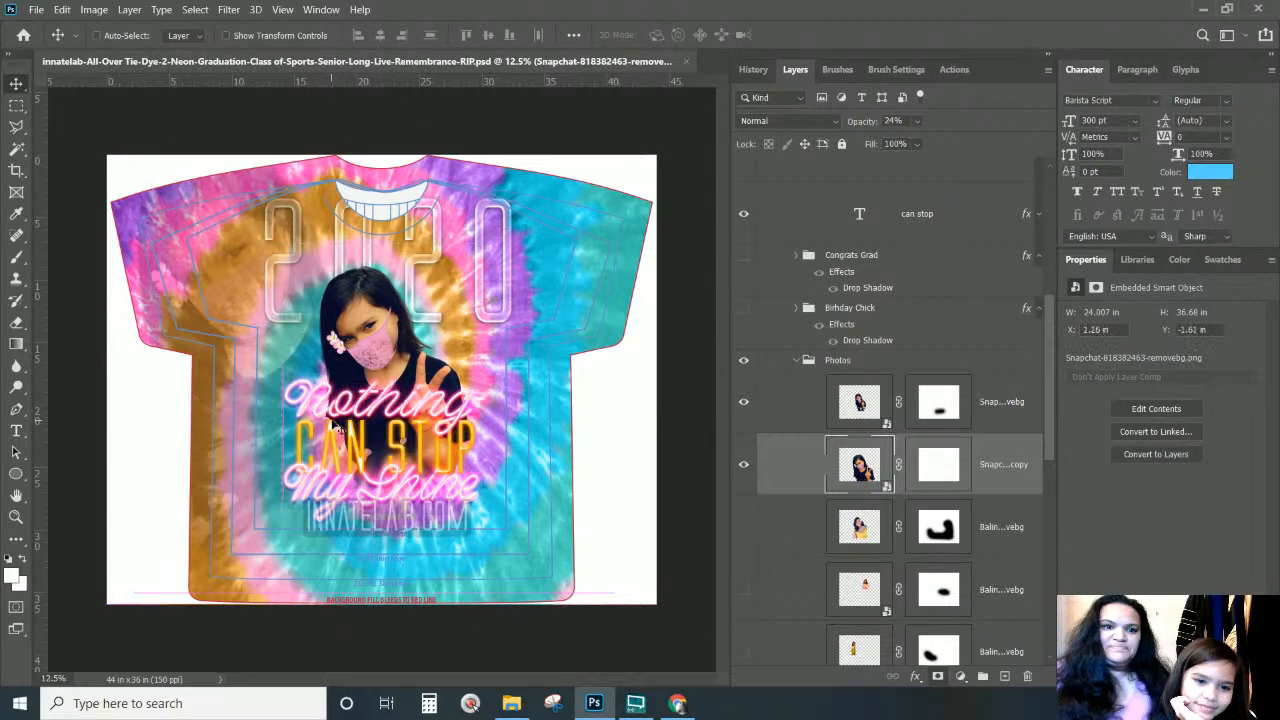
{"action": "left_click_drag", "start_coordinate": [276, 346], "coordinate": [341, 394]}
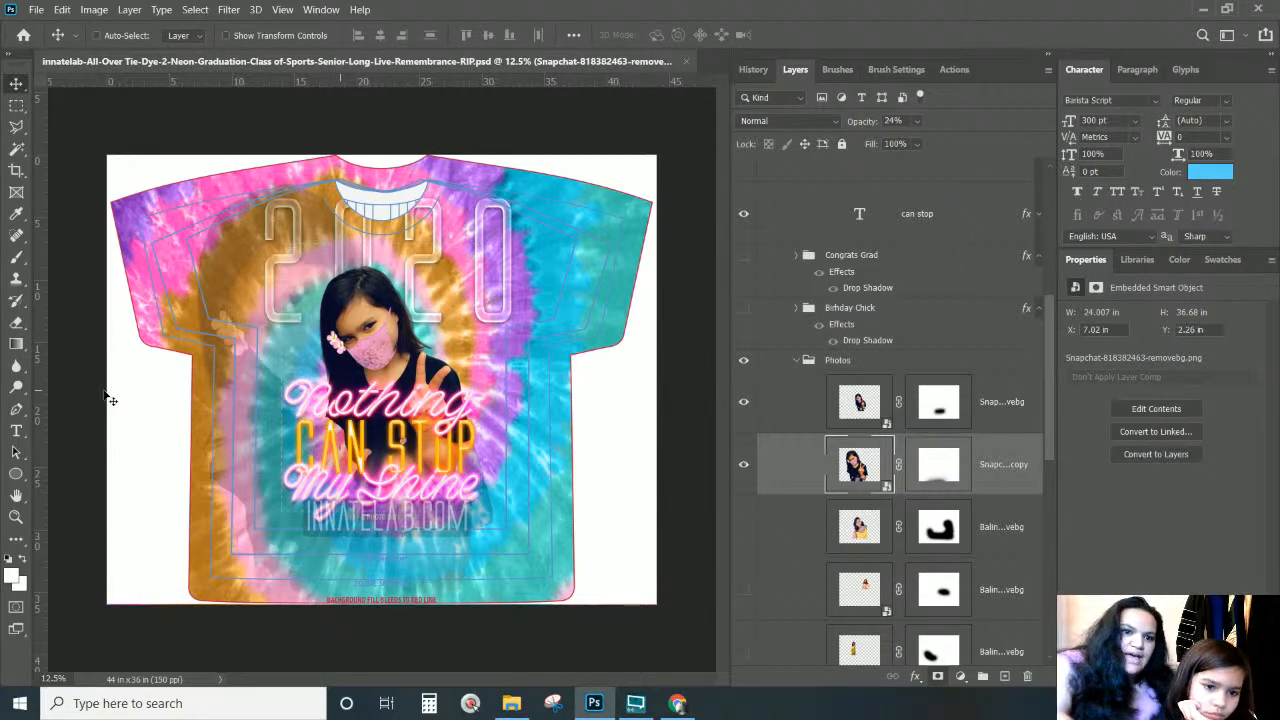
{"action": "mouse_move", "coordinate": [298, 350]}
{"action": "left_mouse_down"}
{"action": "mouse_move", "coordinate": [410, 305]}
{"action": "mouse_move", "coordinate": [294, 357]}
{"action": "mouse_move", "coordinate": [289, 347]}
{"action": "left_mouse_up"}
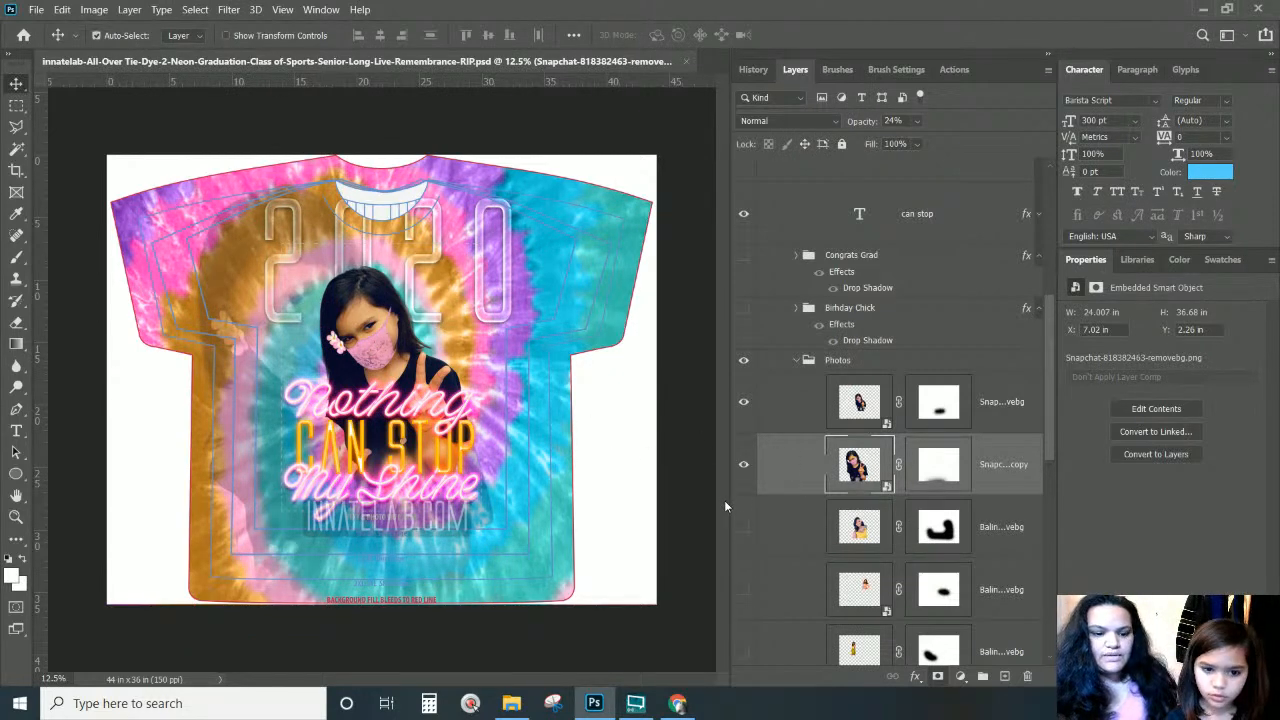
{"action": "key", "text": "ctrl+t"}
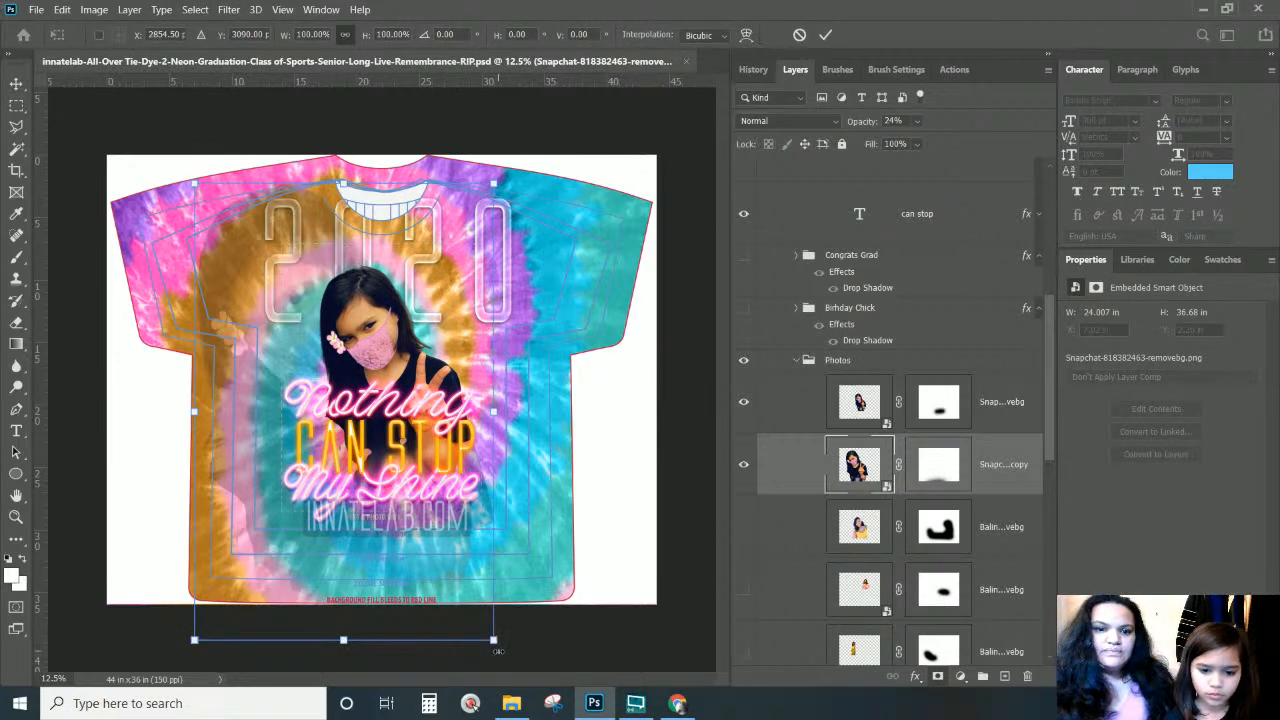
{"action": "left_click_drag", "start_coordinate": [489, 634], "coordinate": [372, 470]}
{"action": "left_click_drag", "start_coordinate": [257, 332], "coordinate": [302, 397]}
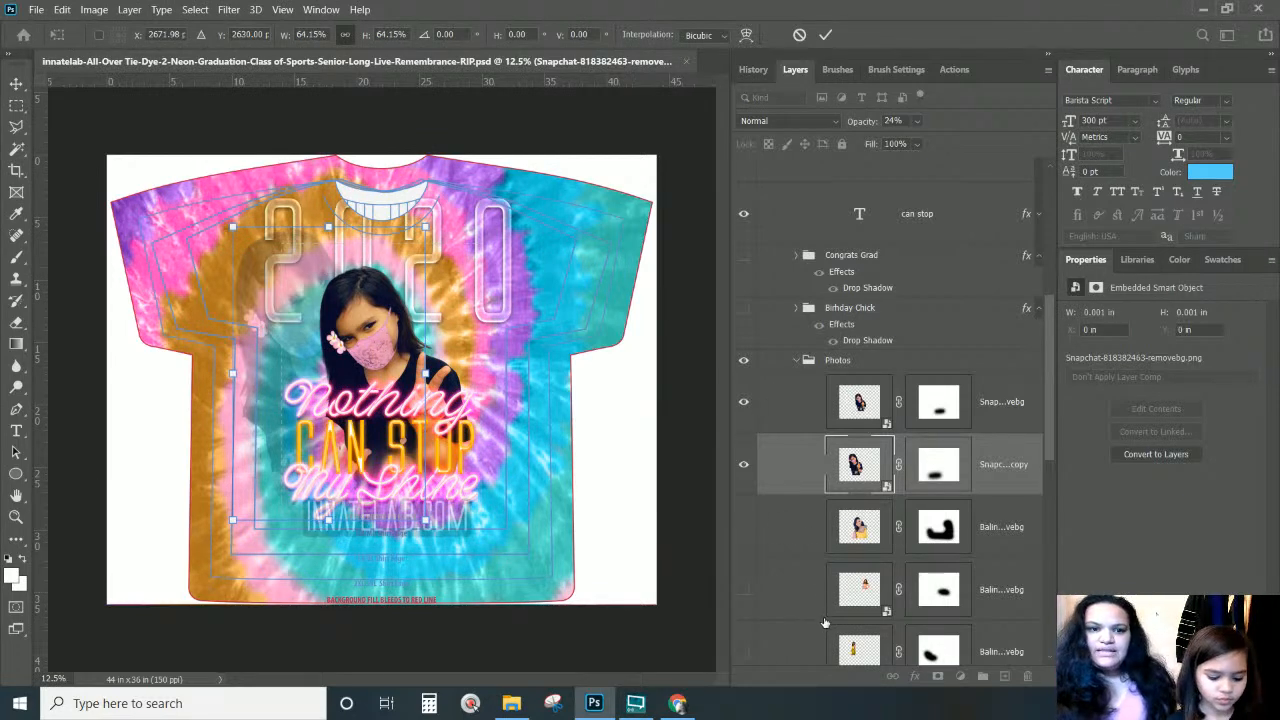
{"action": "key", "text": "Return"}
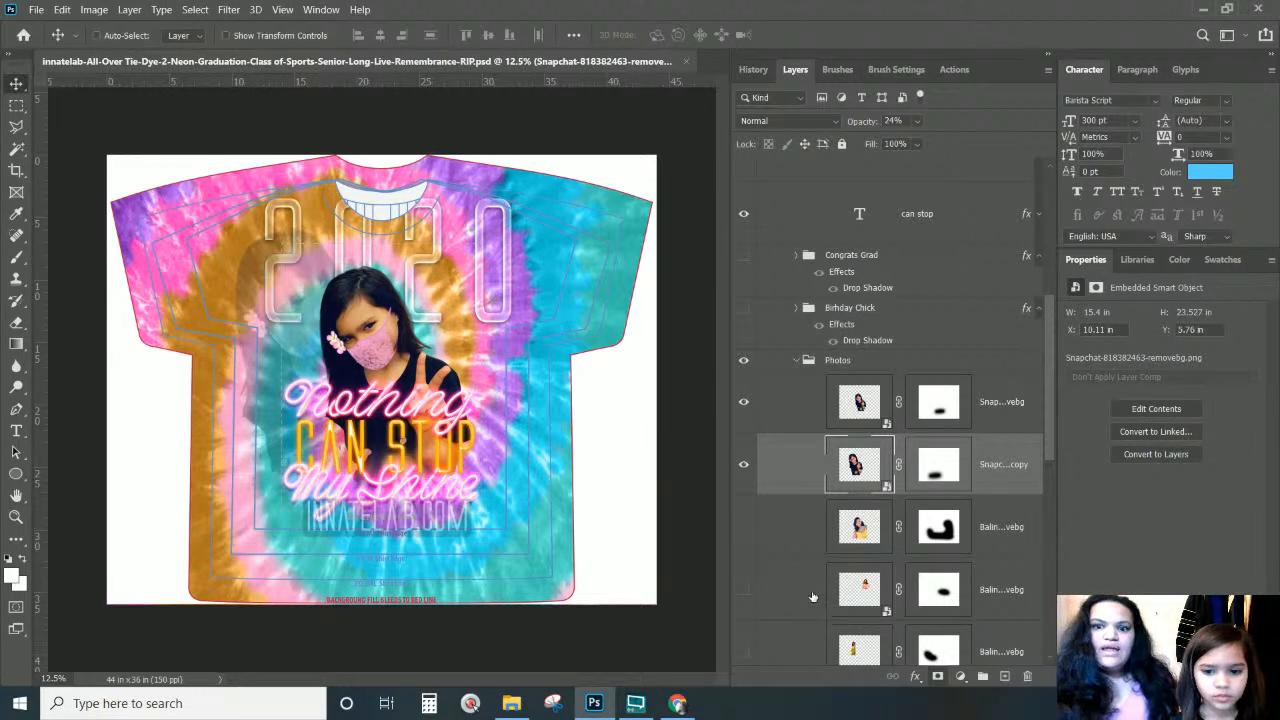
Duplicate the faded photo copy within the same document, keeping the suggested name
{"action": "right_click", "coordinate": [1008, 473]}
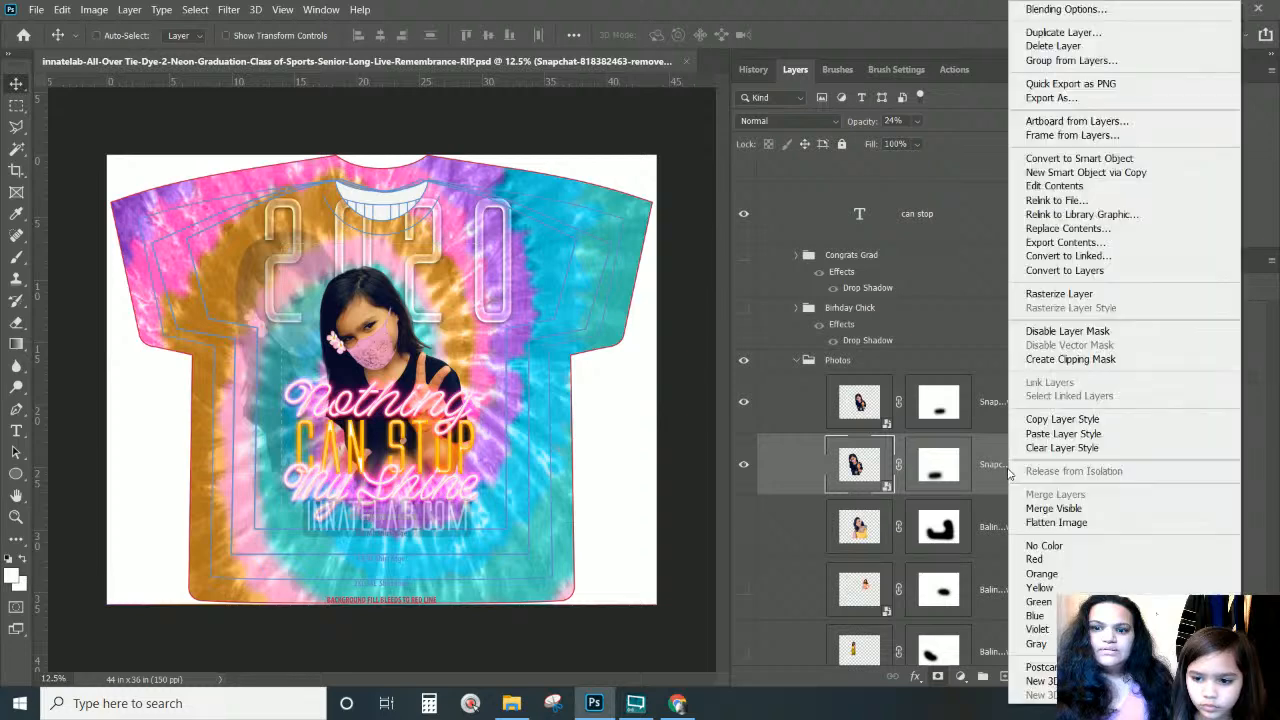
{"action": "left_click", "coordinate": [1060, 33]}
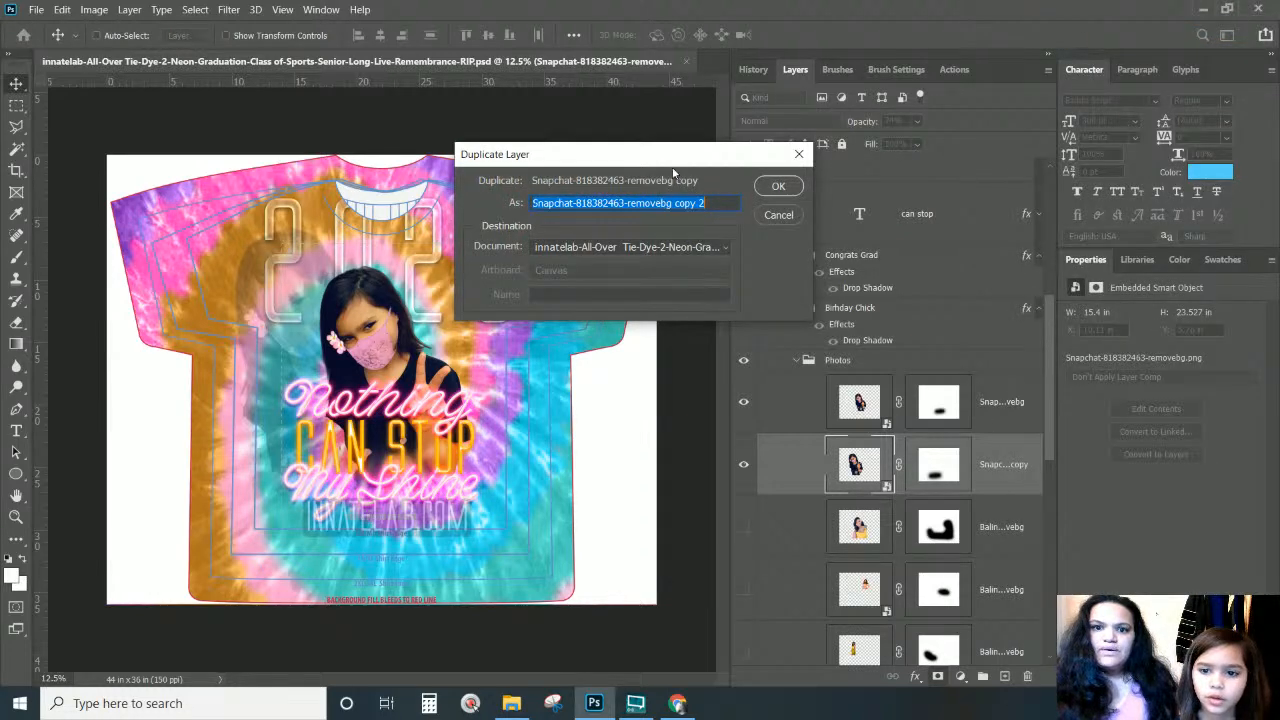
{"action": "left_click", "coordinate": [778, 188]}
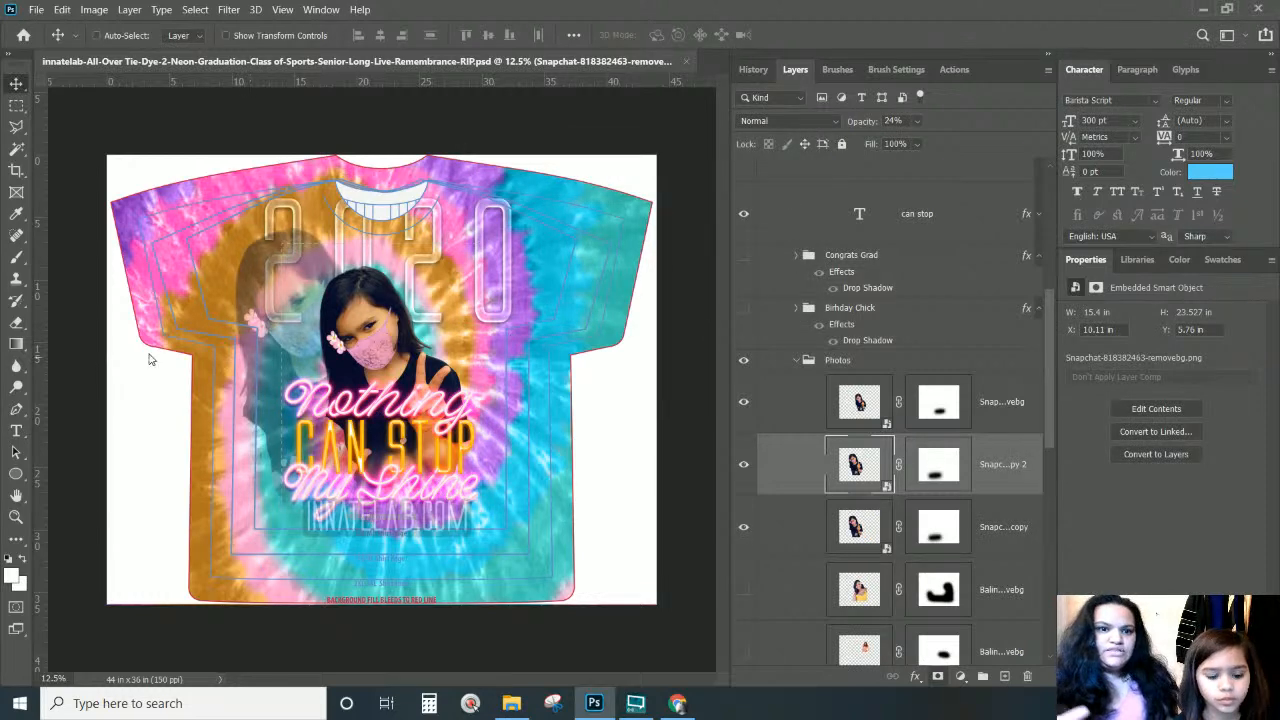
Flip the second faded copy horizontally and place it behind the right side of the main photo
{"action": "key", "text": "ctrl+t"}
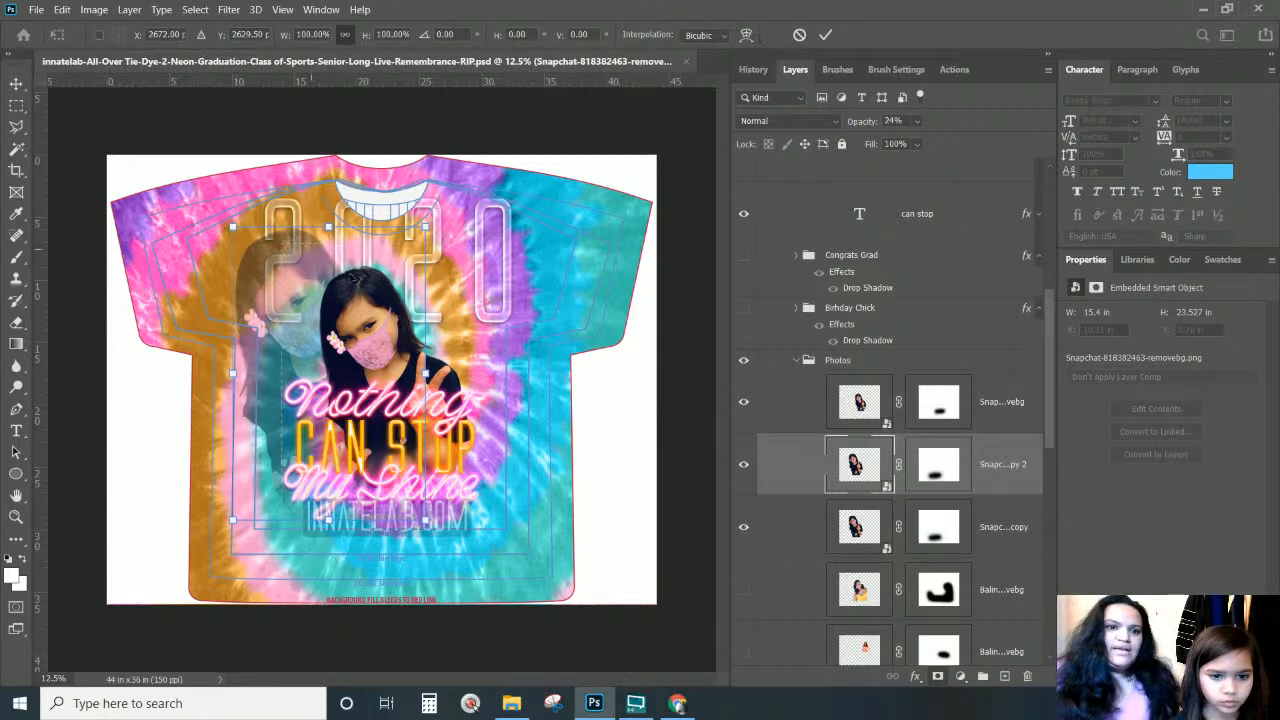
{"action": "right_click", "coordinate": [270, 300]}
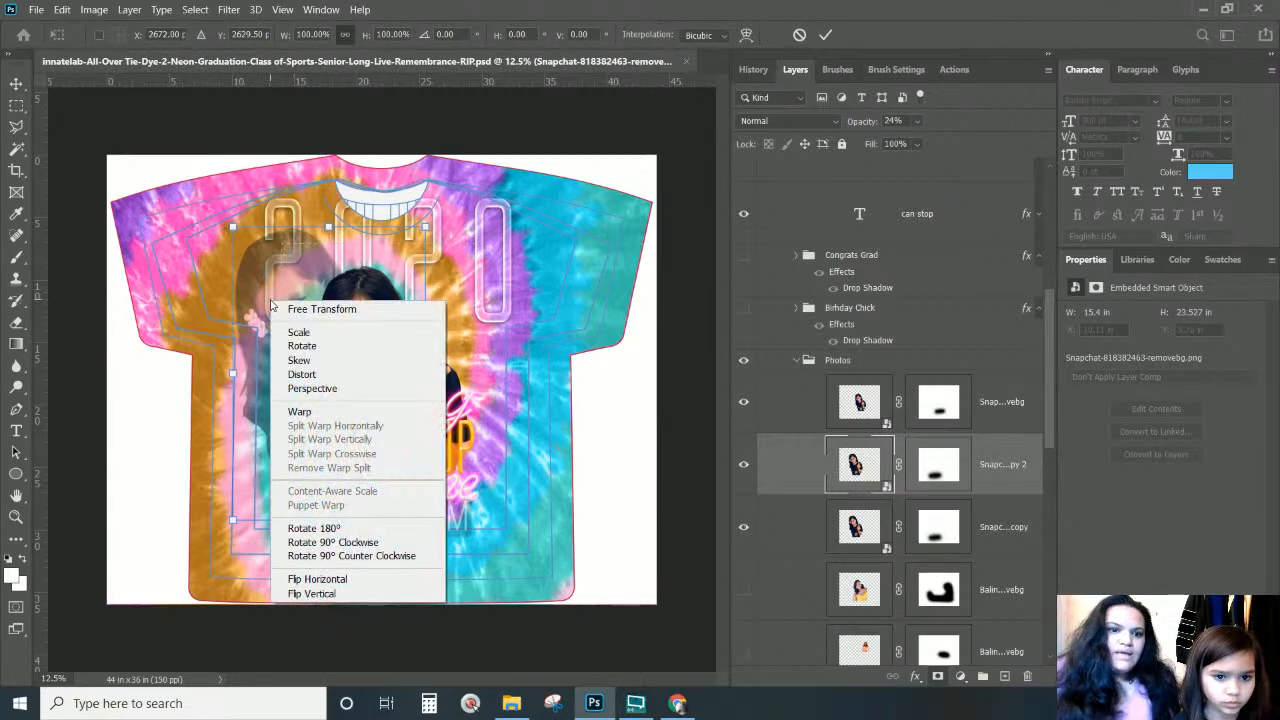
{"action": "left_click", "coordinate": [318, 580]}
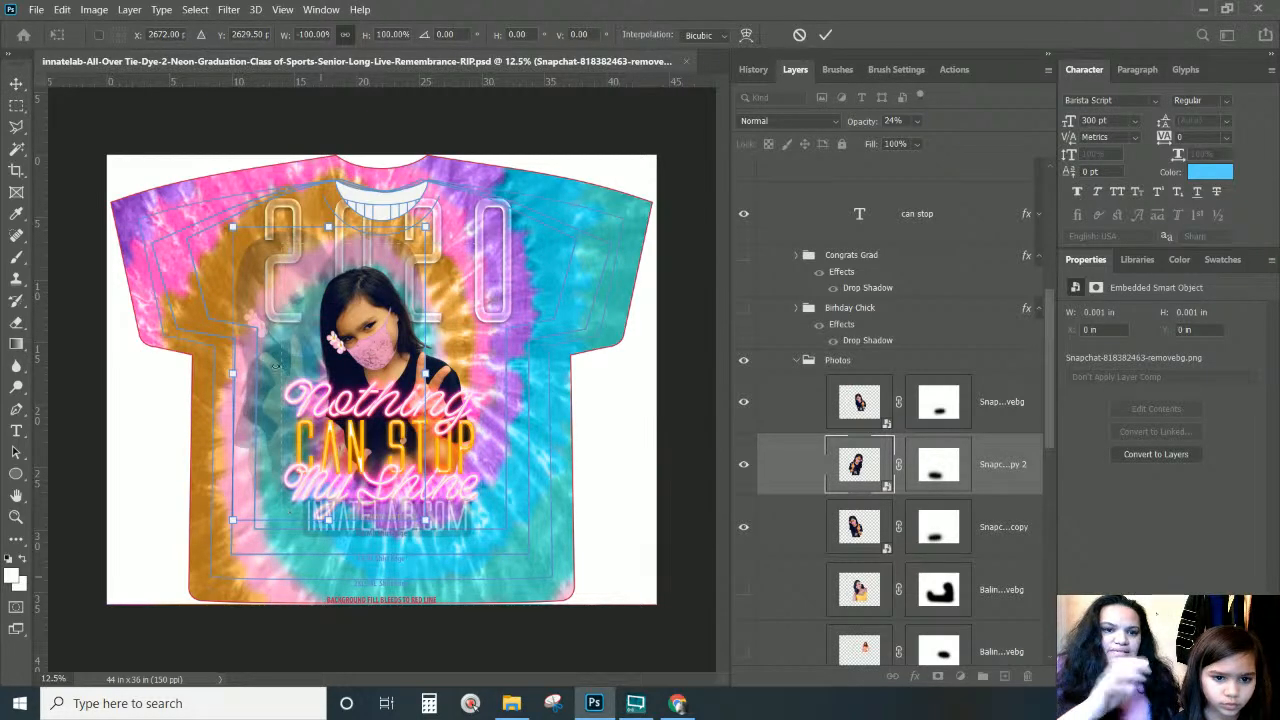
{"action": "left_click_drag", "start_coordinate": [328, 325], "coordinate": [410, 320]}
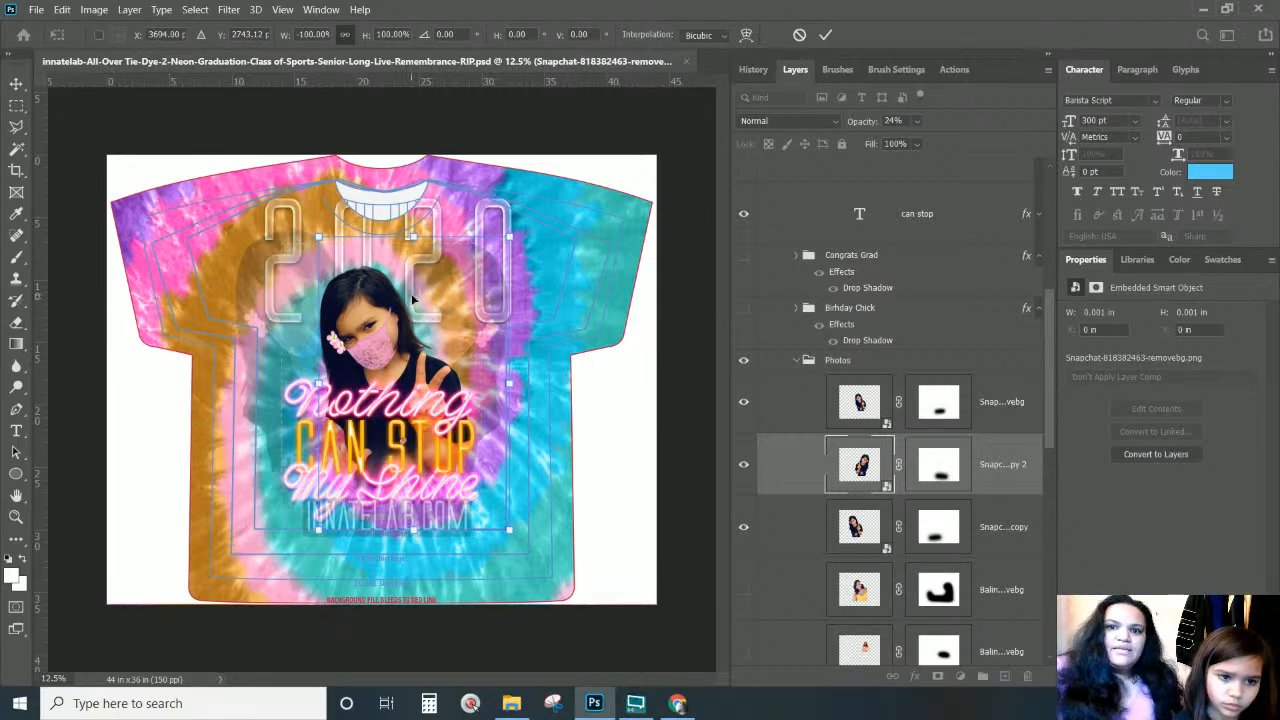
{"action": "left_click", "coordinate": [16, 84]}
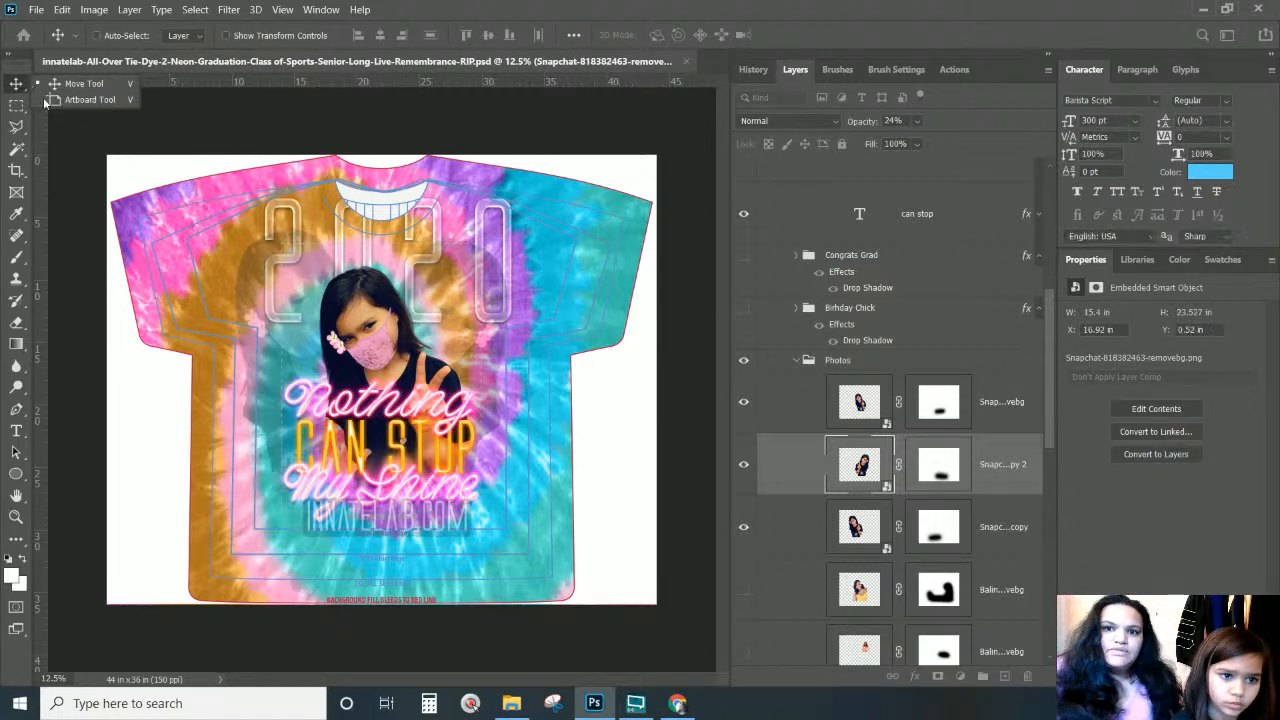
Nudge the right faded photo copy slightly outward from the main photo and set its opacity to 48%
{"action": "left_click", "coordinate": [472, 340]}
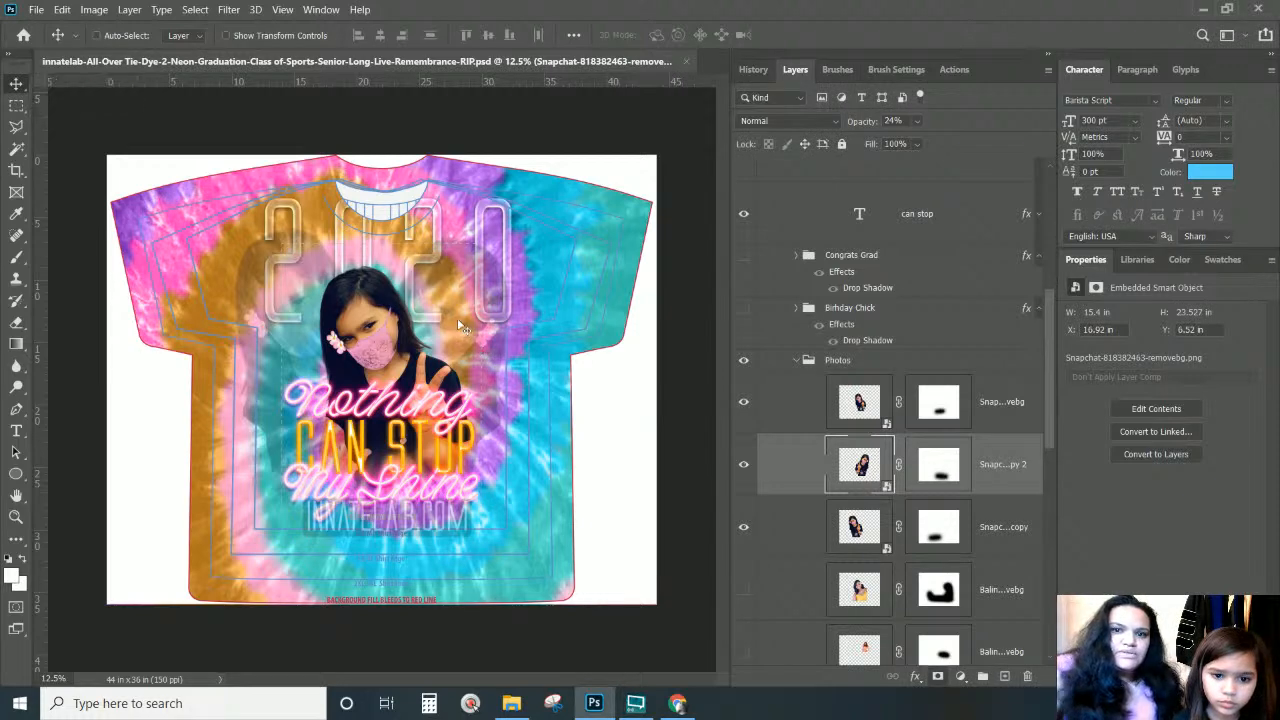
{"action": "mouse_move", "coordinate": [458, 324]}
{"action": "left_mouse_down"}
{"action": "mouse_move", "coordinate": [457, 274]}
{"action": "mouse_move", "coordinate": [491, 286]}
{"action": "mouse_move", "coordinate": [469, 324]}
{"action": "left_mouse_up"}
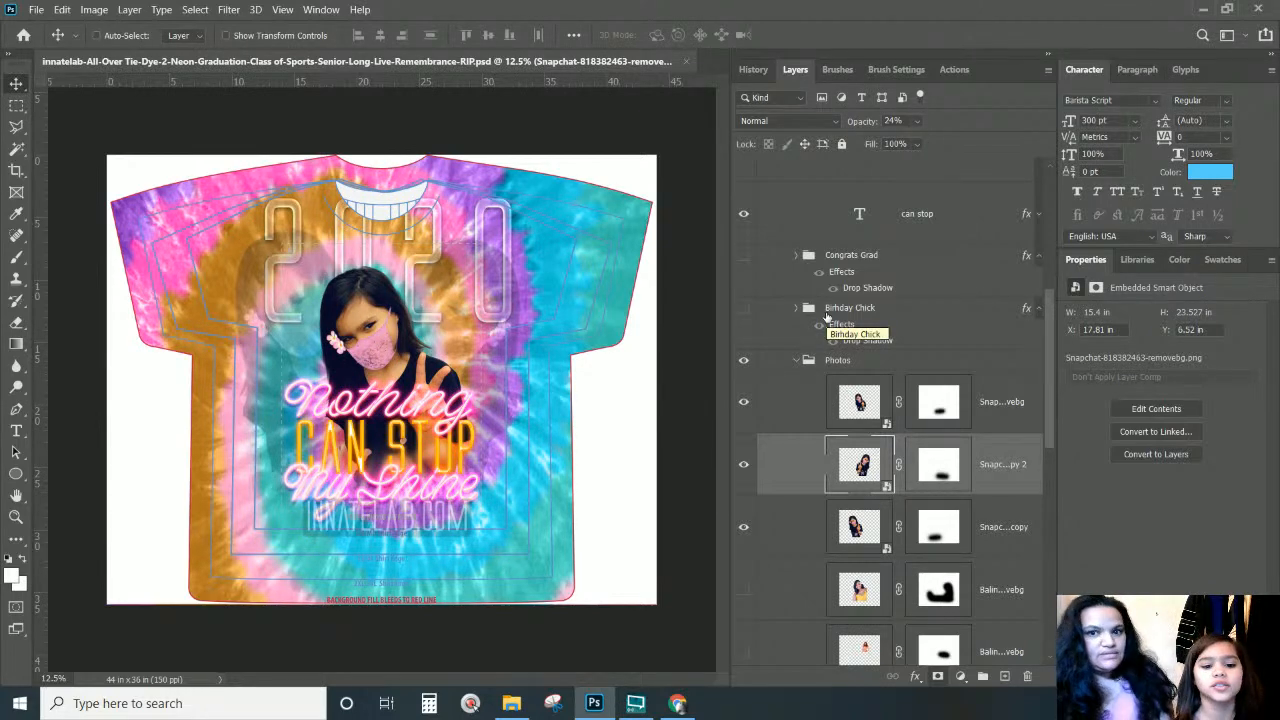
{"action": "left_click", "coordinate": [917, 121]}
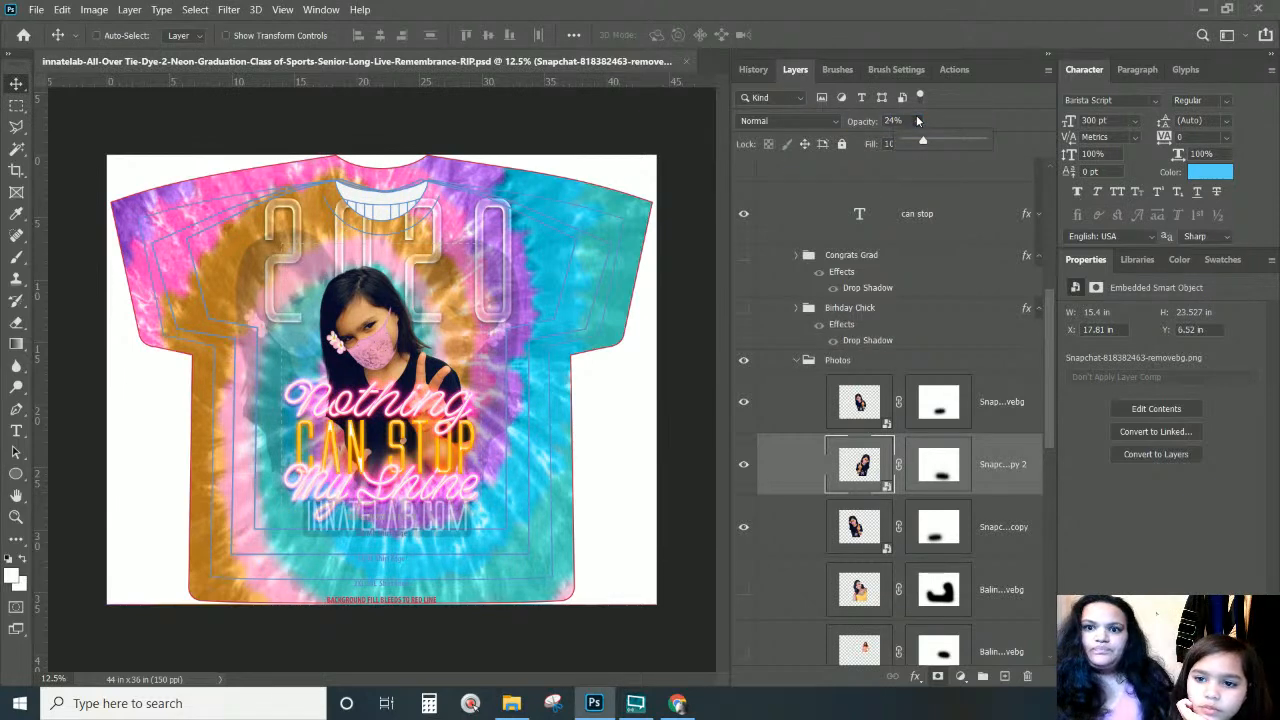
{"action": "left_click", "coordinate": [901, 112]}
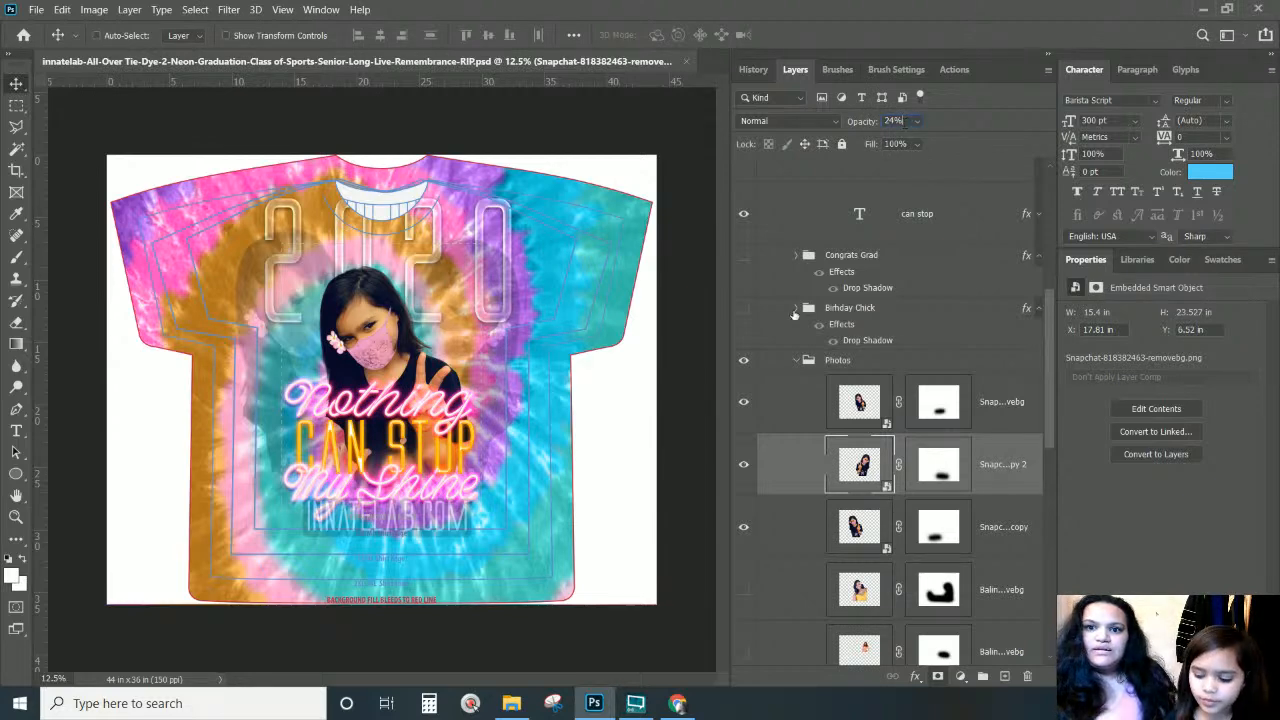
{"action": "key", "text": "BackSpace"}
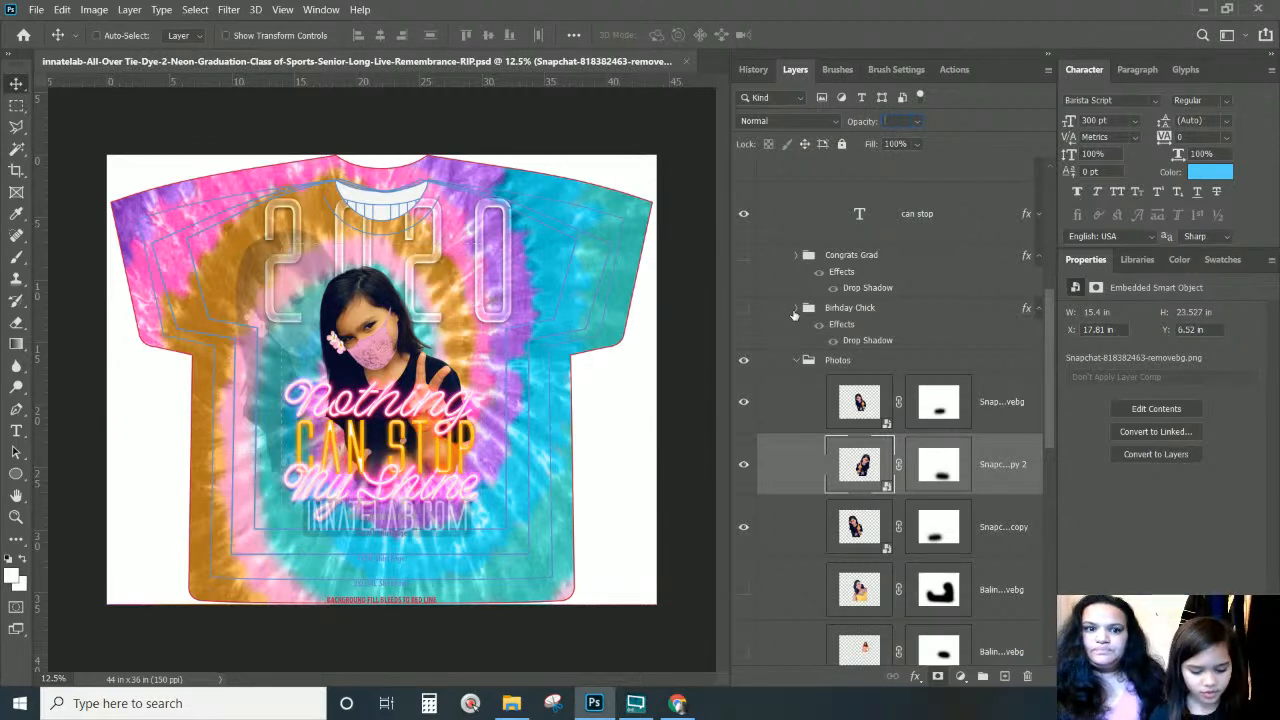
{"action": "type", "text": "48"}
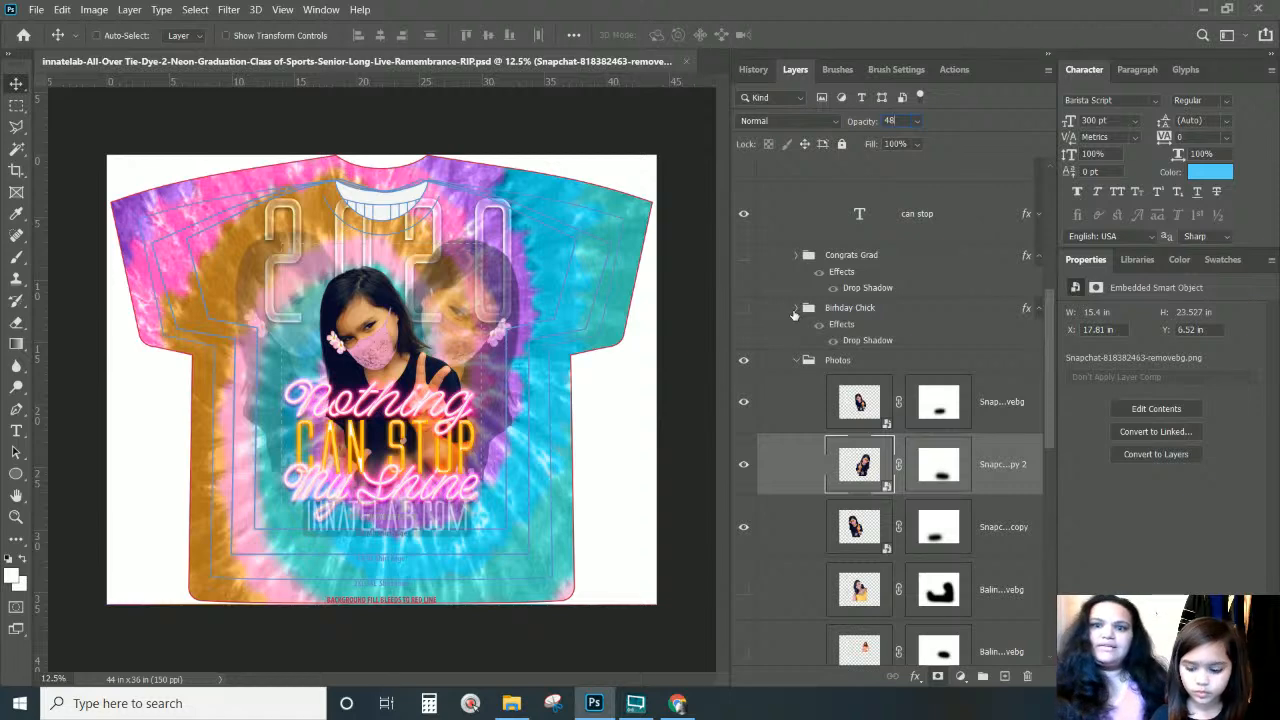
{"action": "key", "text": "Return"}
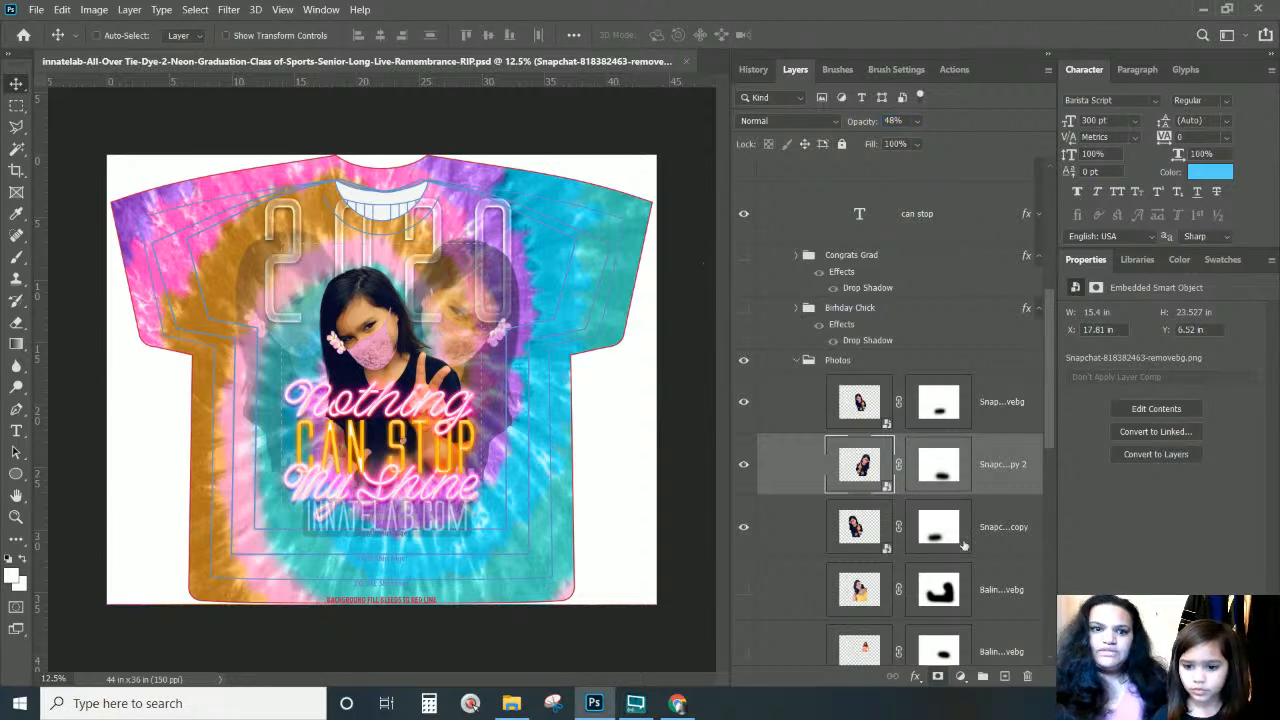
Set the left faded photo copy's opacity to 48% and shift it further left of the main photo
{"action": "left_click", "coordinate": [912, 537]}
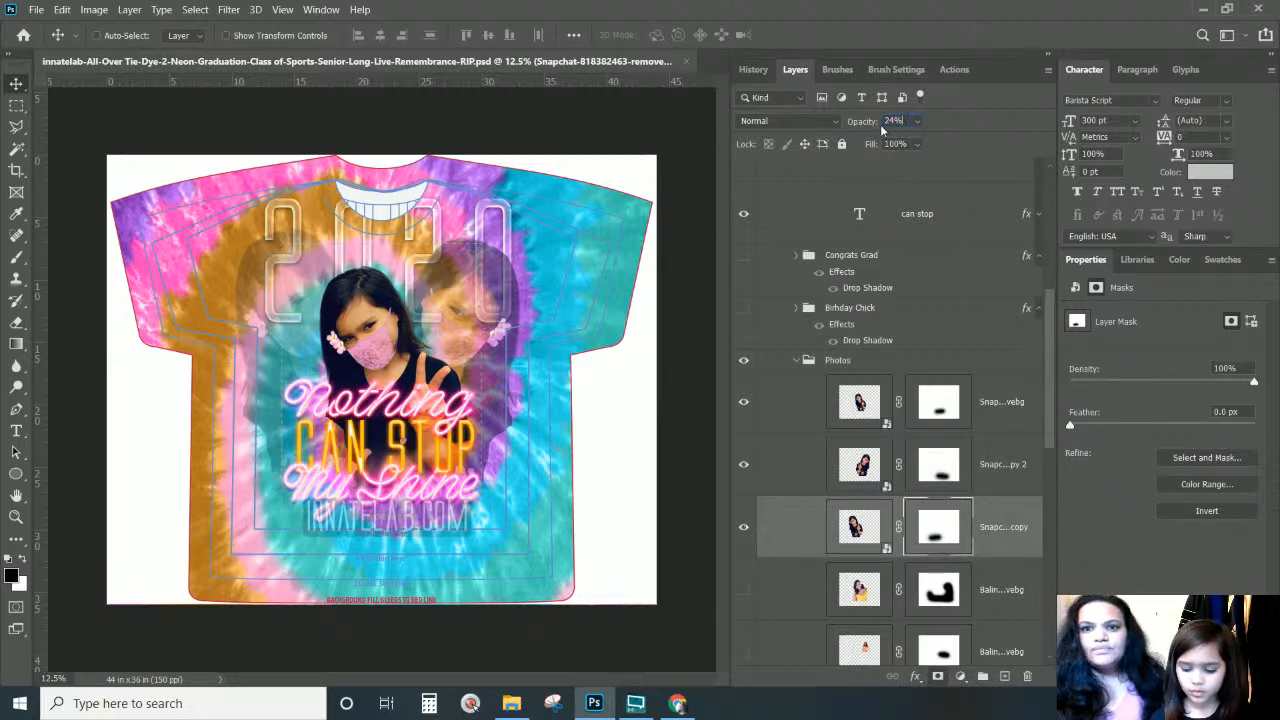
{"action": "key", "text": "BackSpace"}
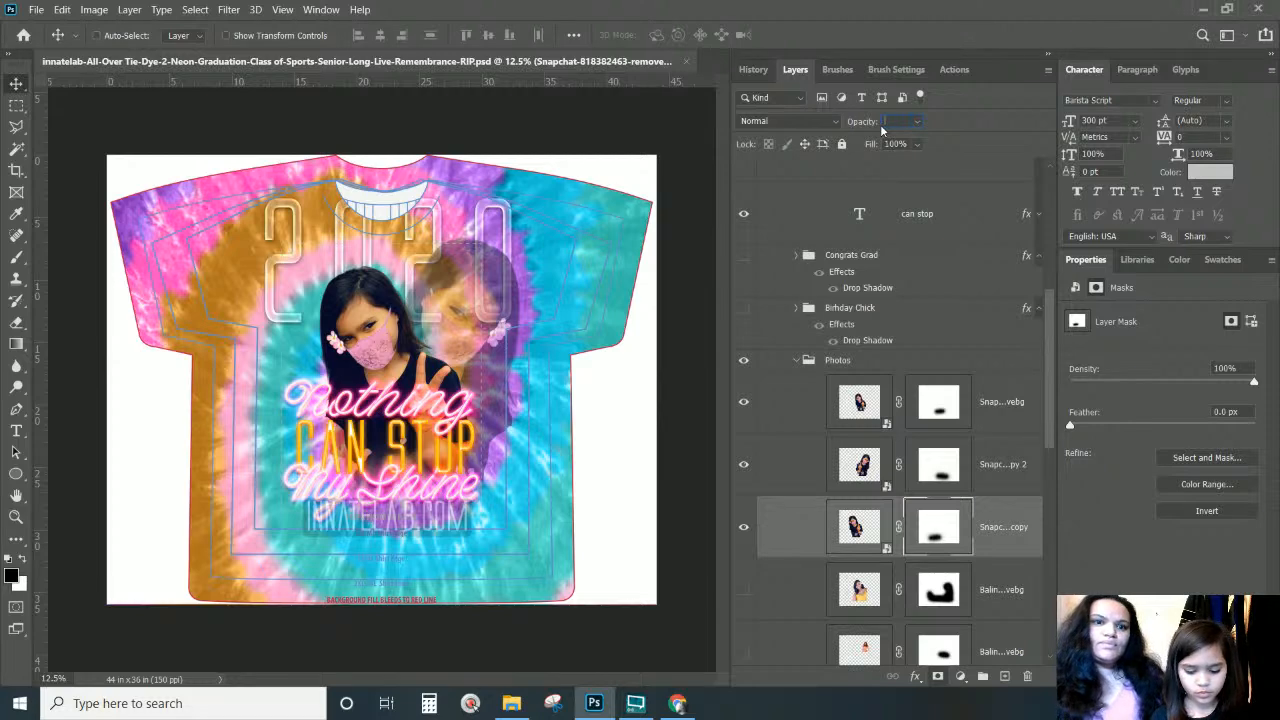
{"action": "type", "text": "48"}
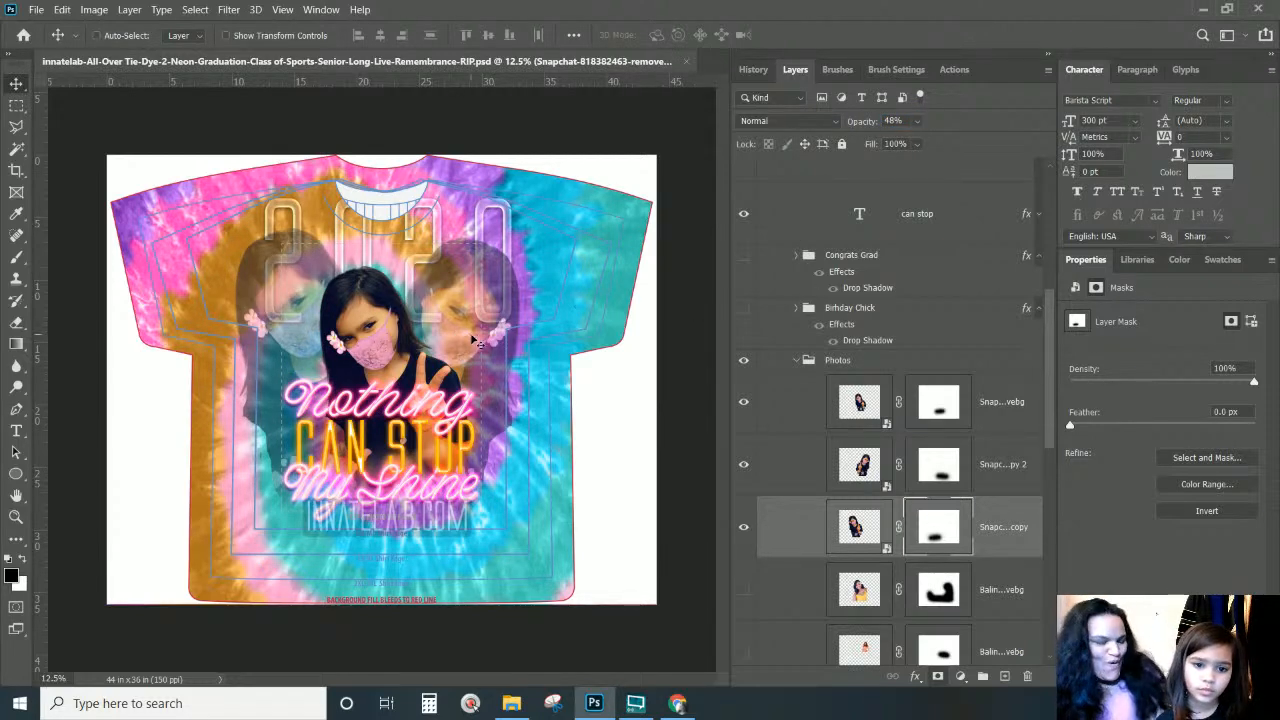
{"action": "mouse_move", "coordinate": [481, 334]}
{"action": "left_mouse_down"}
{"action": "mouse_move", "coordinate": [488, 326]}
{"action": "mouse_move", "coordinate": [464, 345]}
{"action": "left_mouse_up"}
Adjust the right faded copy's position slightly and move the main cutout photo right, centring it between the two faded copies
{"action": "left_click", "coordinate": [830, 456]}
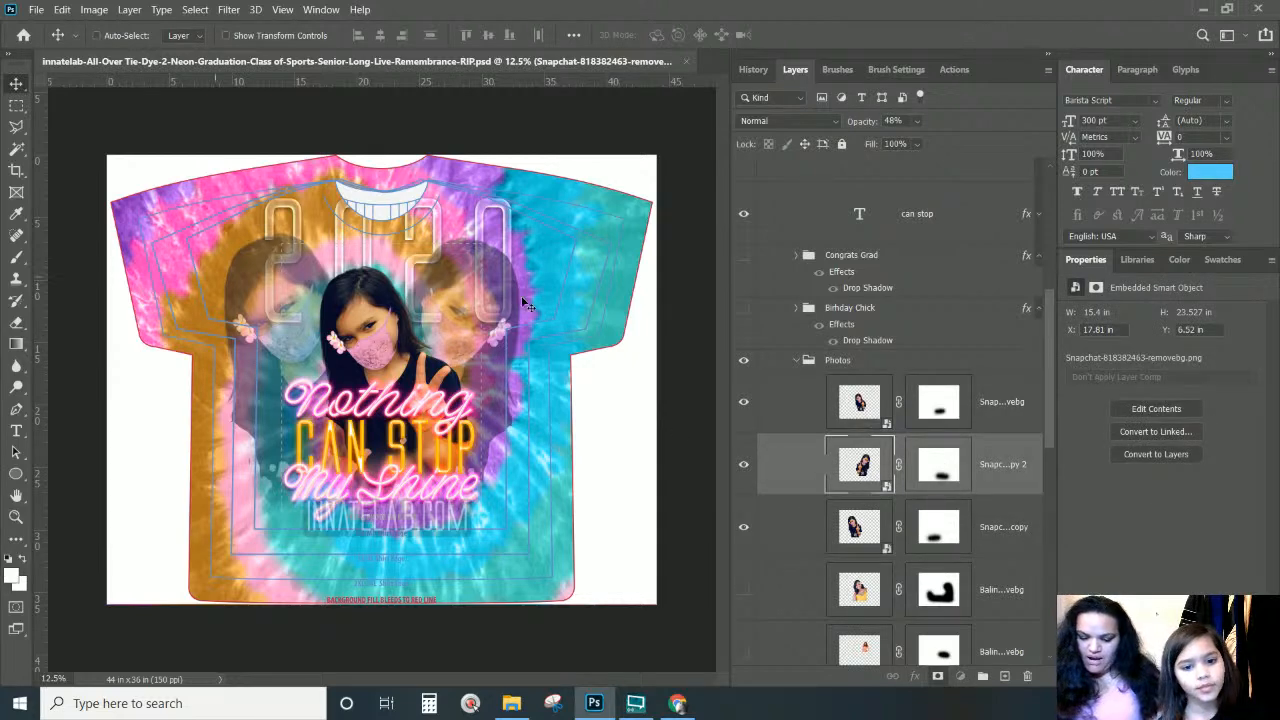
{"action": "left_click_drag", "start_coordinate": [464, 304], "coordinate": [468, 302]}
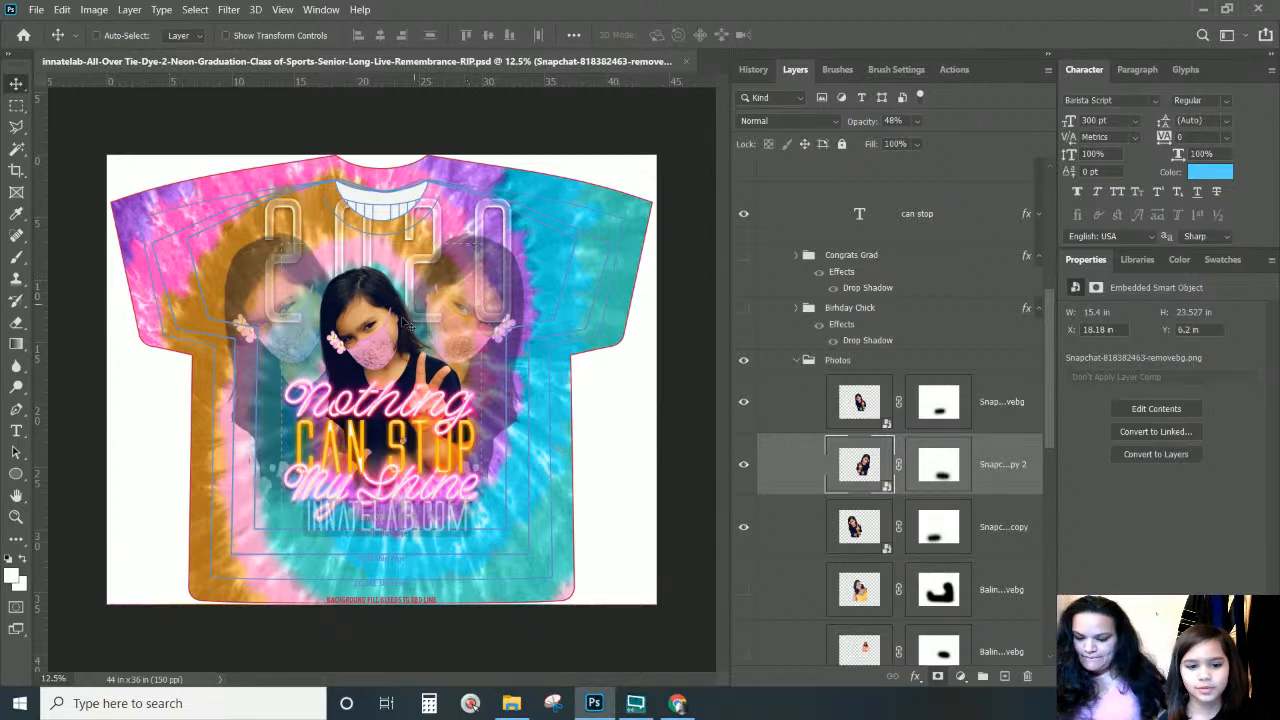
{"action": "mouse_move", "coordinate": [380, 357]}
{"action": "left_mouse_down"}
{"action": "mouse_move", "coordinate": [440, 372]}
{"action": "mouse_move", "coordinate": [376, 382]}
{"action": "left_mouse_up"}
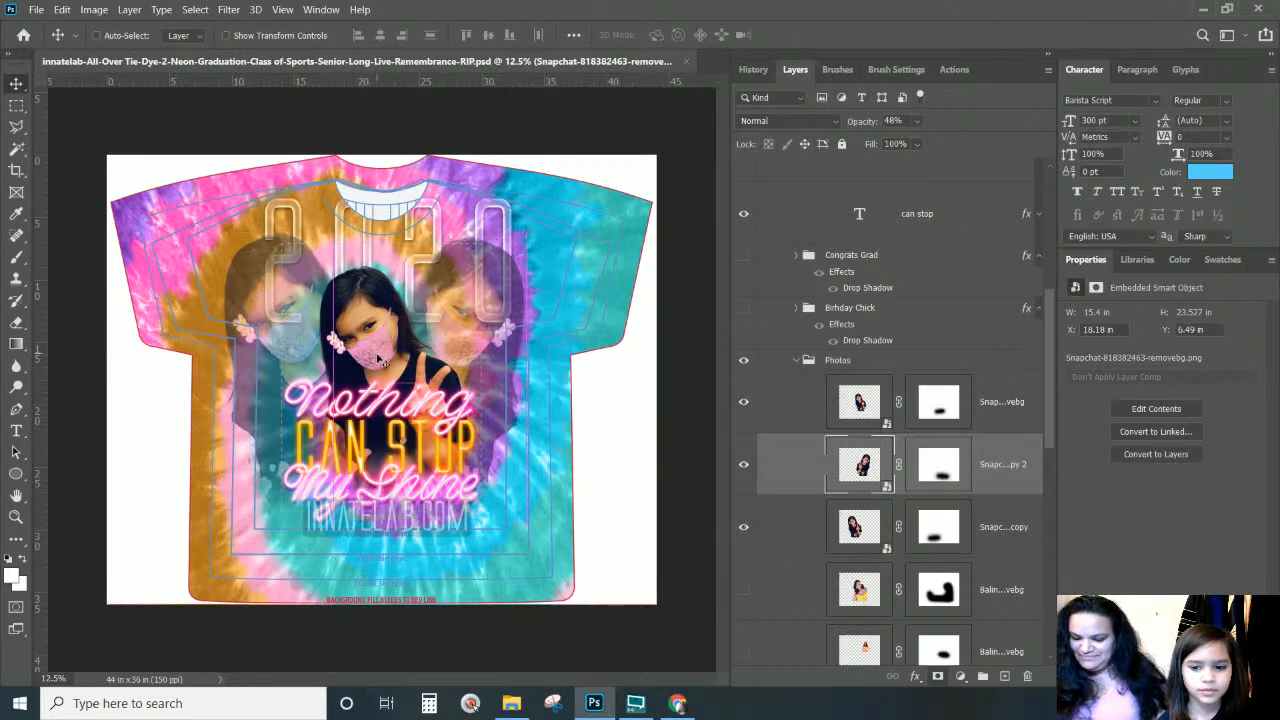
{"action": "left_click", "coordinate": [779, 418]}
{"action": "left_click_drag", "start_coordinate": [373, 356], "coordinate": [382, 349]}
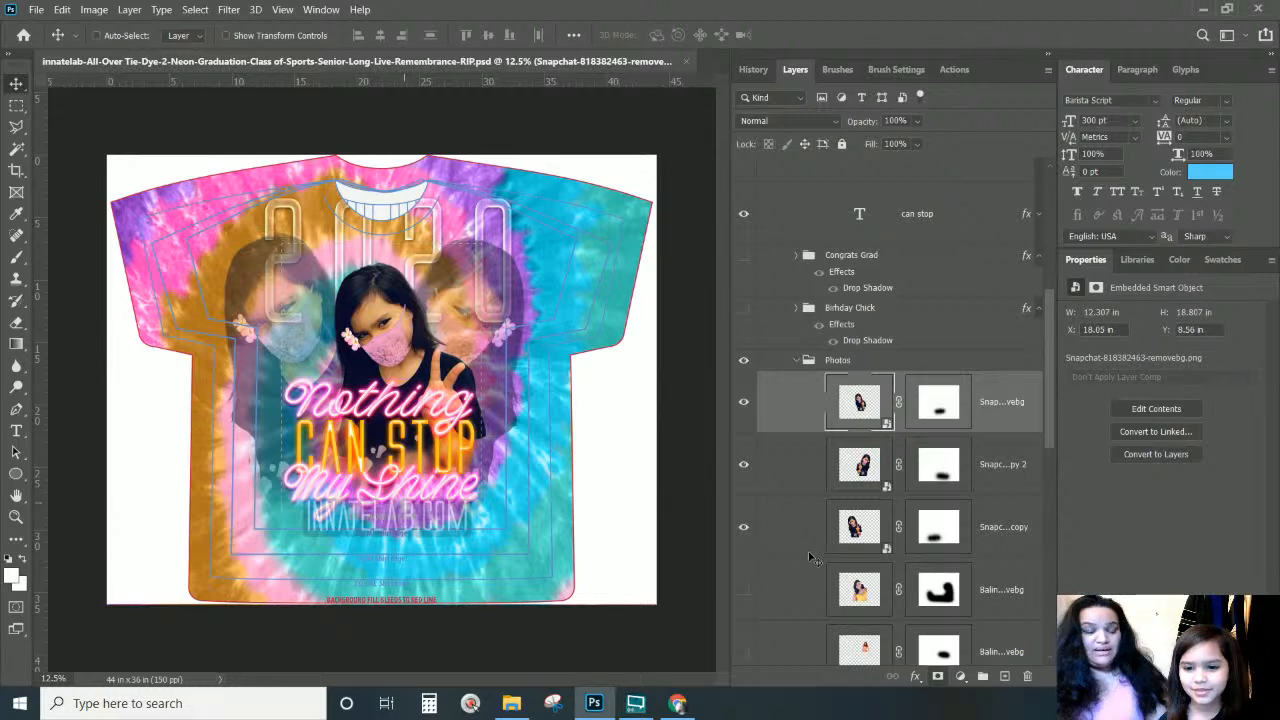
Shift the "can stop" text right to about X 16.93 in, keeping its height on the shirt
{"action": "left_click", "coordinate": [775, 263]}
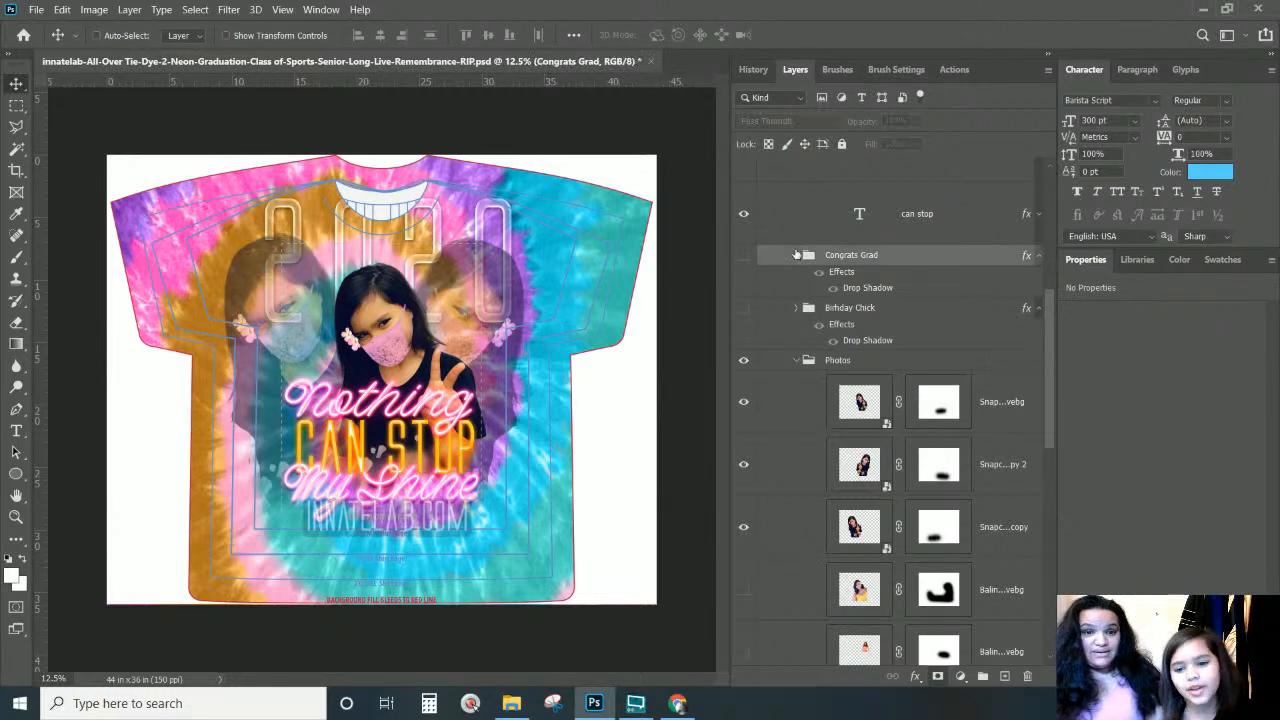
{"action": "left_click", "coordinate": [846, 330]}
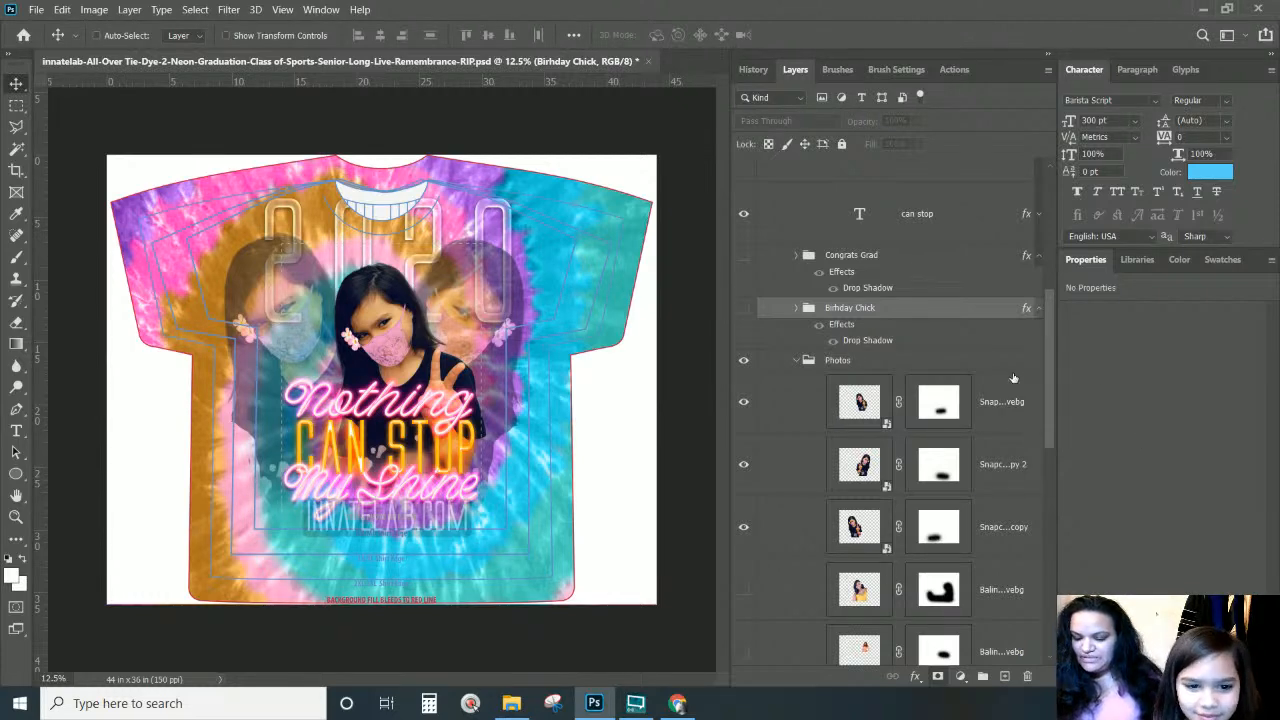
{"action": "scroll", "coordinate": [765, 330], "scroll_direction": "up", "scroll_amount": 1}
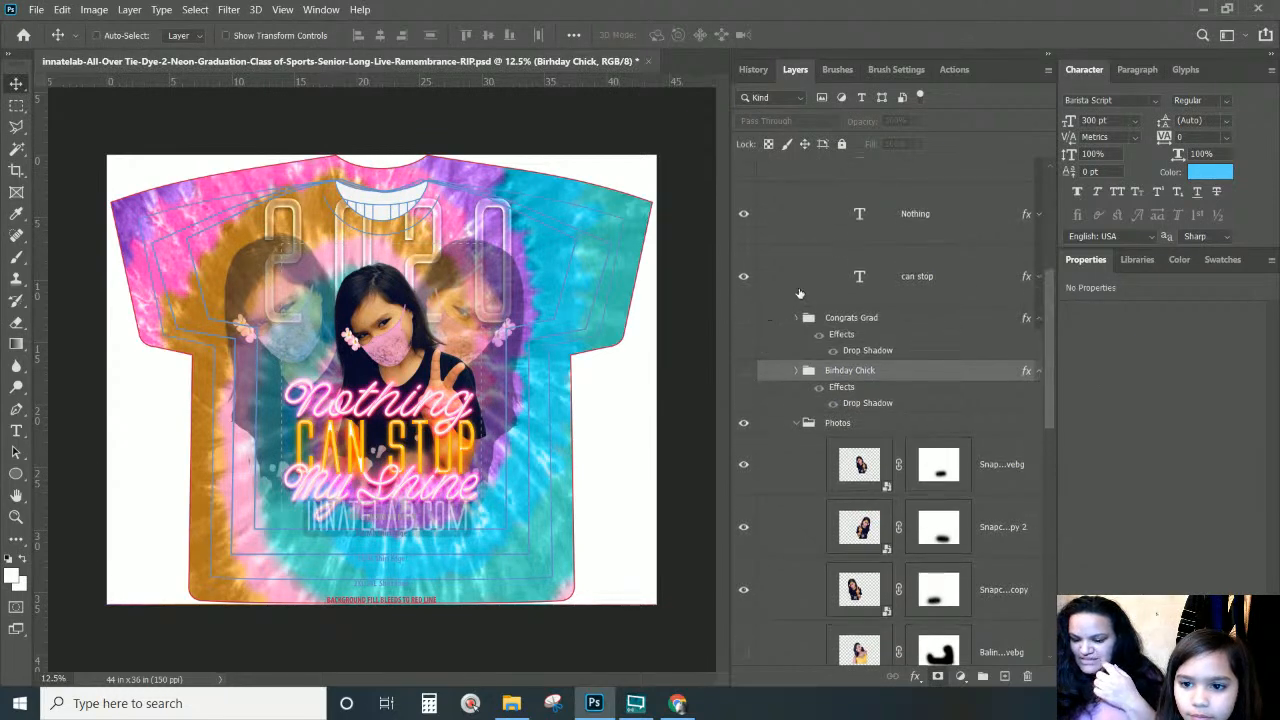
{"action": "left_click", "coordinate": [930, 288]}
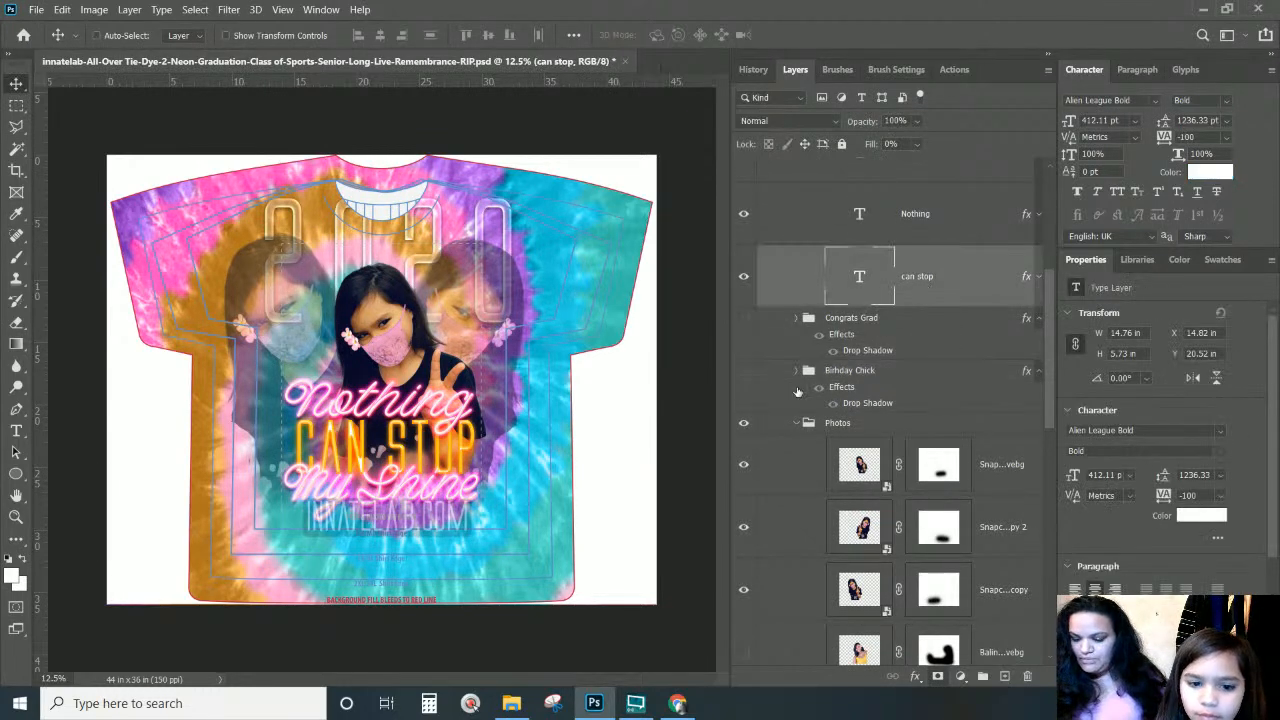
{"action": "mouse_move", "coordinate": [392, 492]}
{"action": "left_mouse_down"}
{"action": "mouse_move", "coordinate": [410, 489]}
{"action": "mouse_move", "coordinate": [399, 491]}
{"action": "left_mouse_up"}
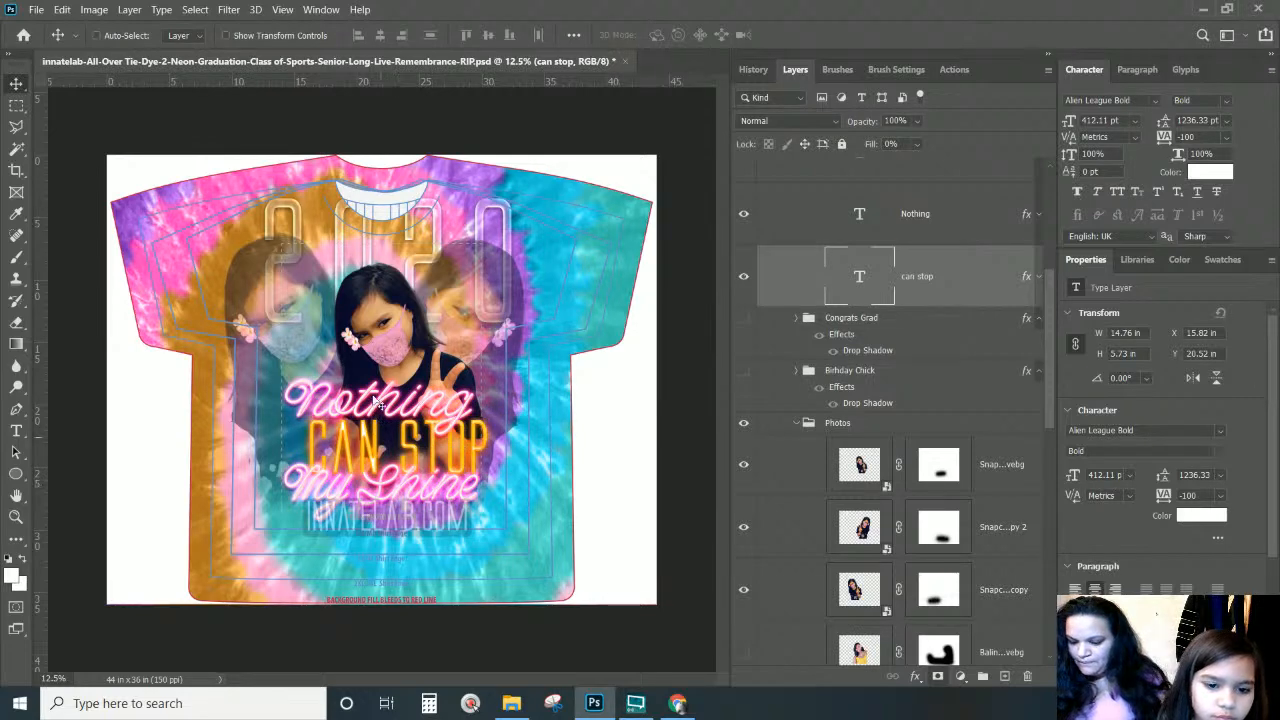
{"action": "left_click_drag", "start_coordinate": [400, 402], "coordinate": [408, 405]}
{"action": "mouse_move", "coordinate": [411, 456]}
{"action": "left_mouse_down"}
{"action": "mouse_move", "coordinate": [370, 463]}
{"action": "mouse_move", "coordinate": [403, 471]}
{"action": "mouse_move", "coordinate": [400, 456]}
{"action": "left_mouse_up"}
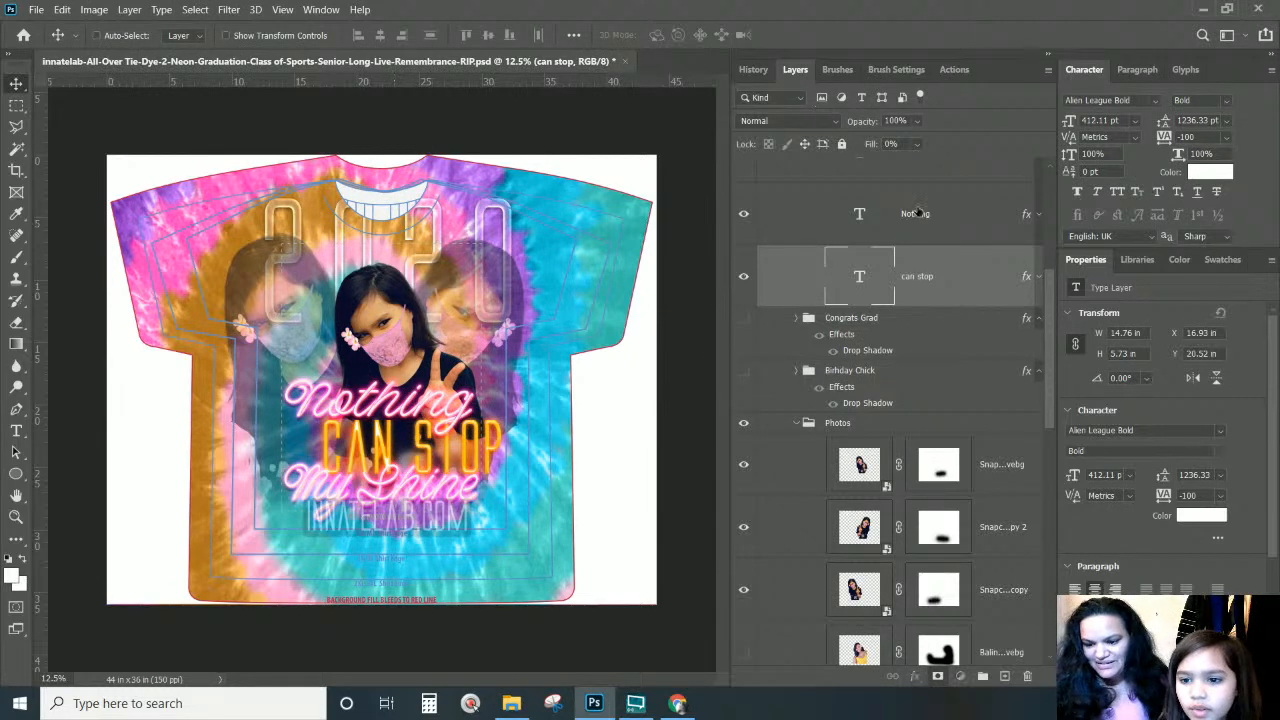
Move the "Nothing" text right and slightly up, to about X 16.39 in, Y 17.61 in, above "CAN STOP"
{"action": "left_click", "coordinate": [878, 238]}
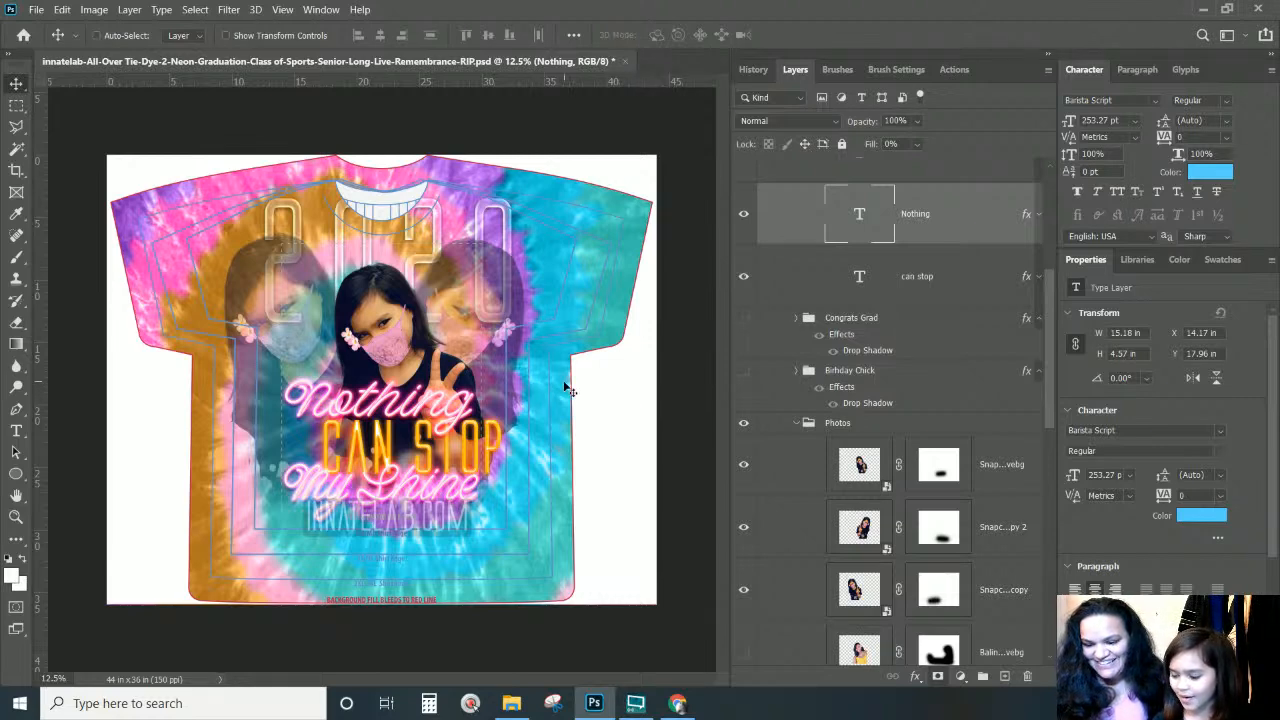
{"action": "left_click_drag", "start_coordinate": [447, 403], "coordinate": [481, 399]}
{"action": "left_click_drag", "start_coordinate": [452, 486], "coordinate": [449, 486]}
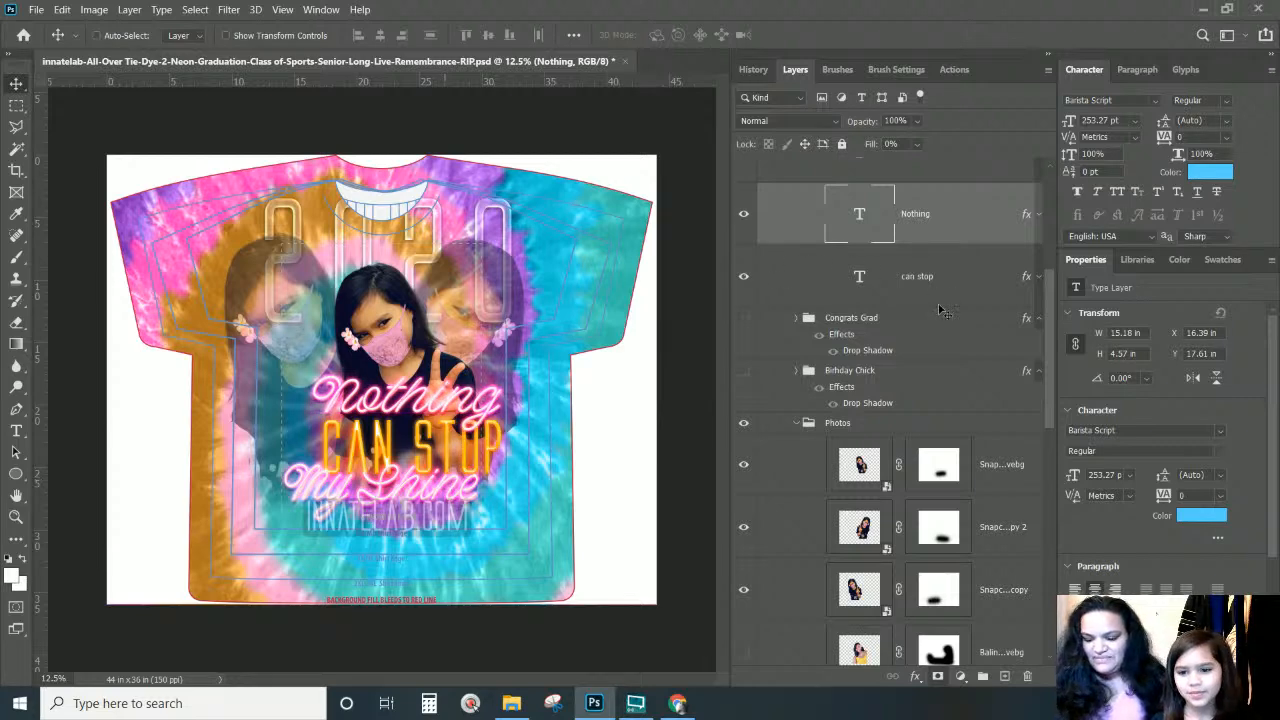
Move the "My Shine" text right to about X 15.91 in, Y 24.67 in, directly beneath "CAN STOP"
{"action": "scroll", "coordinate": [896, 236], "scroll_direction": "up", "scroll_amount": 1}
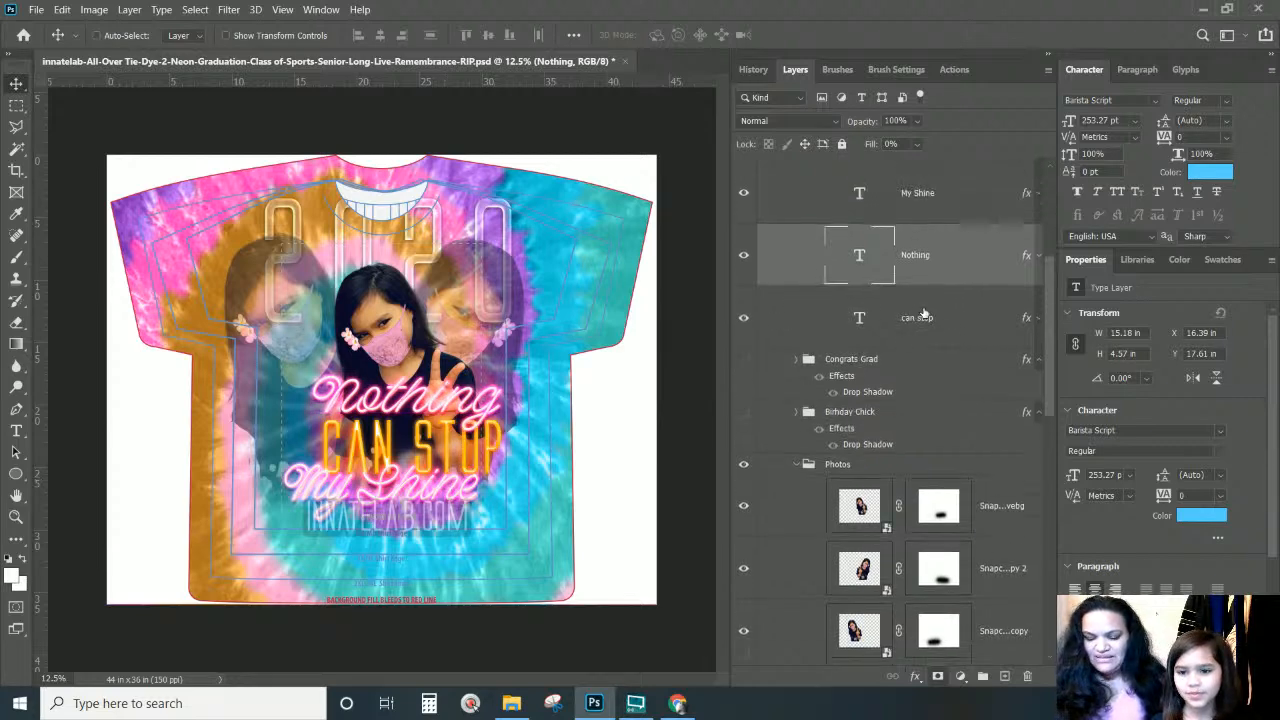
{"action": "left_click", "coordinate": [880, 205]}
{"action": "left_click_drag", "start_coordinate": [347, 494], "coordinate": [396, 507]}
{"action": "scroll", "coordinate": [812, 391], "scroll_direction": "up", "scroll_amount": 5}
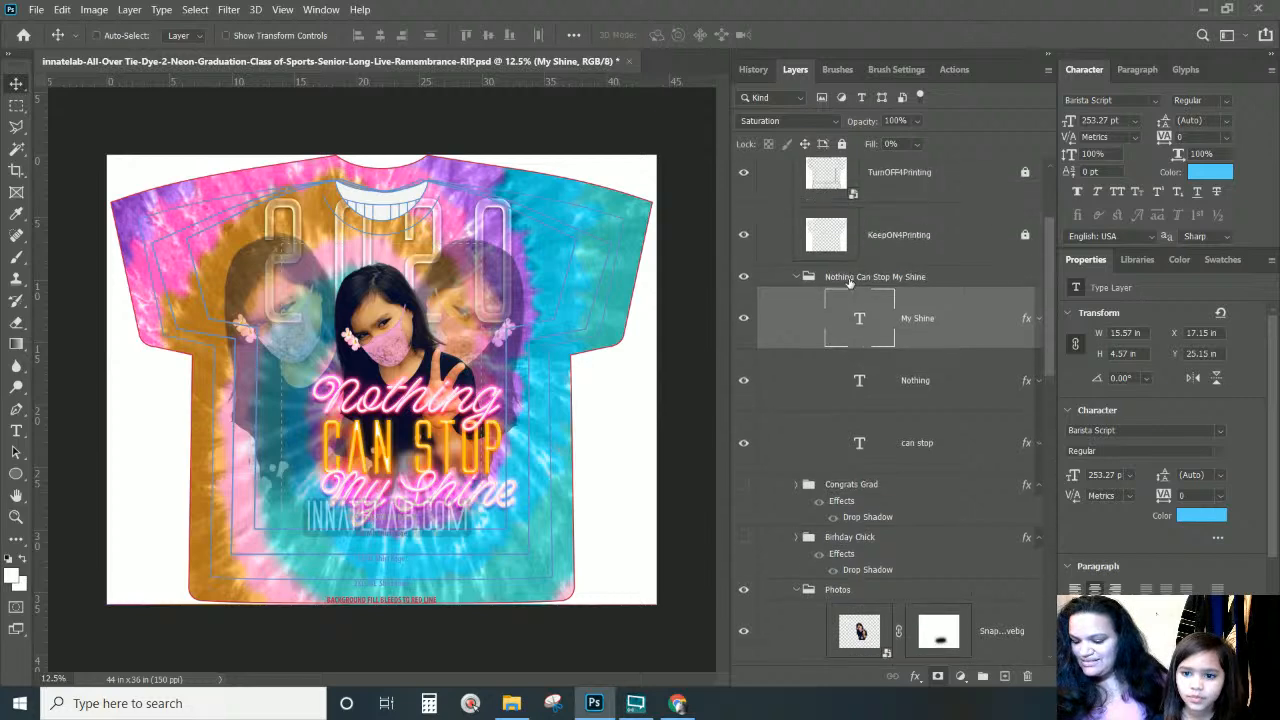
{"action": "scroll", "coordinate": [801, 264], "scroll_direction": "up", "scroll_amount": 2}
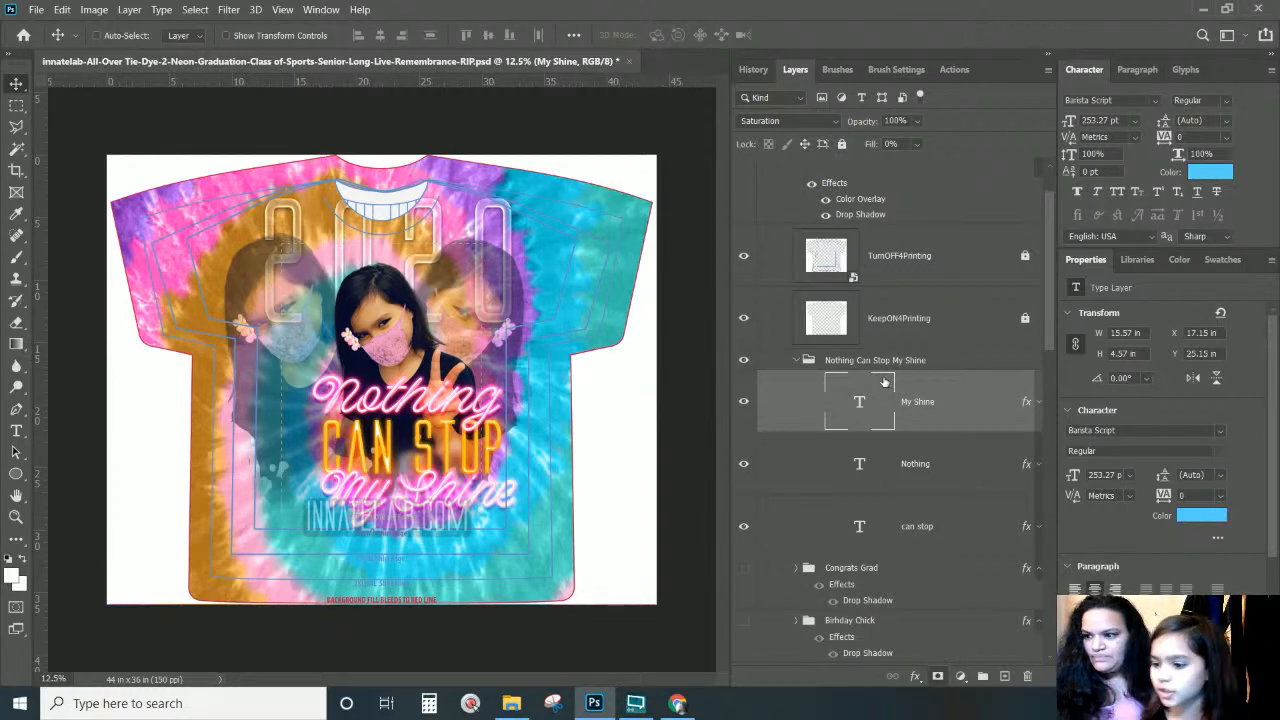
{"action": "scroll", "coordinate": [894, 481], "scroll_direction": "down", "scroll_amount": 1}
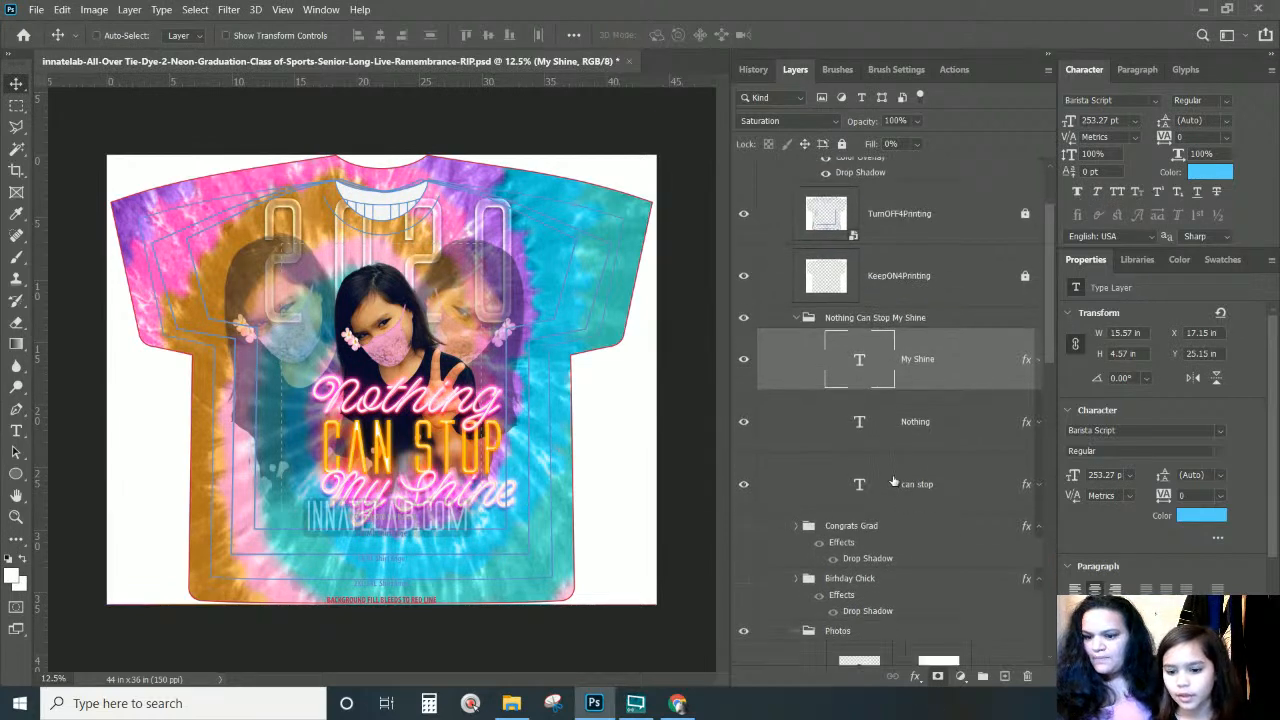
{"action": "scroll", "coordinate": [890, 470], "scroll_direction": "up", "scroll_amount": 1}
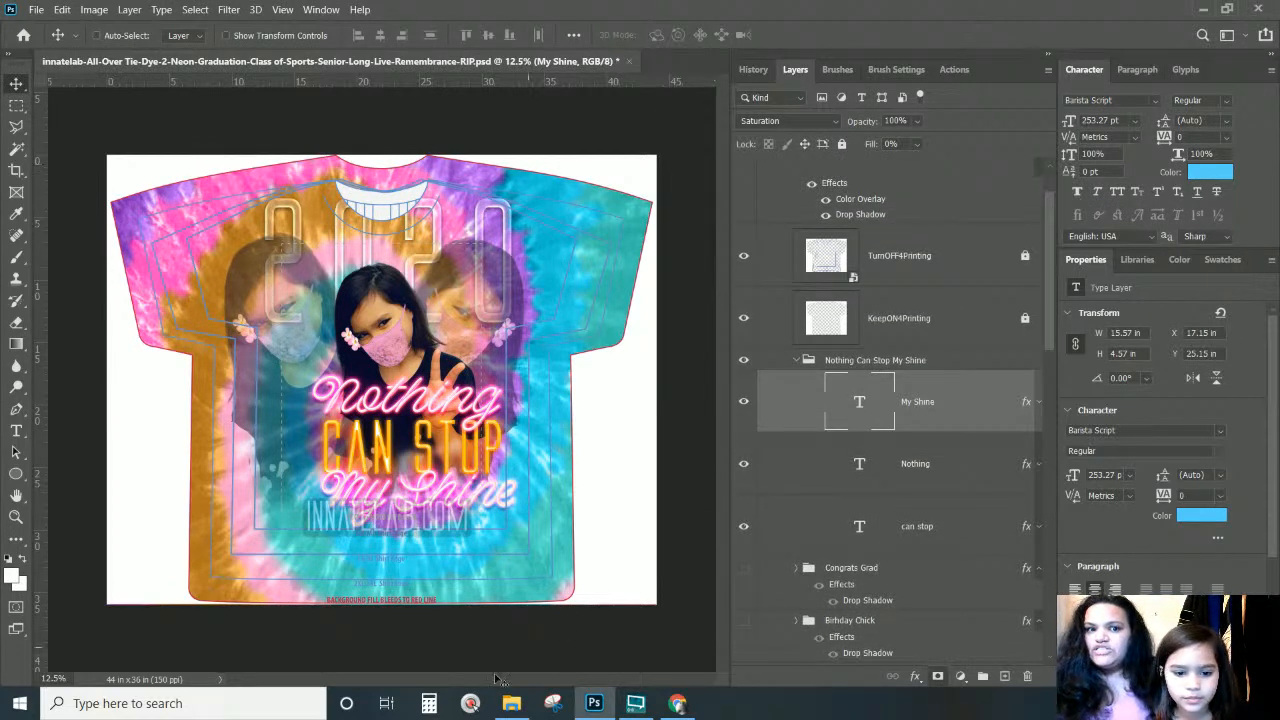
{"action": "mouse_move", "coordinate": [345, 527]}
{"action": "left_mouse_down"}
{"action": "mouse_move", "coordinate": [316, 518]}
{"action": "mouse_move", "coordinate": [325, 523]}
{"action": "left_mouse_up"}
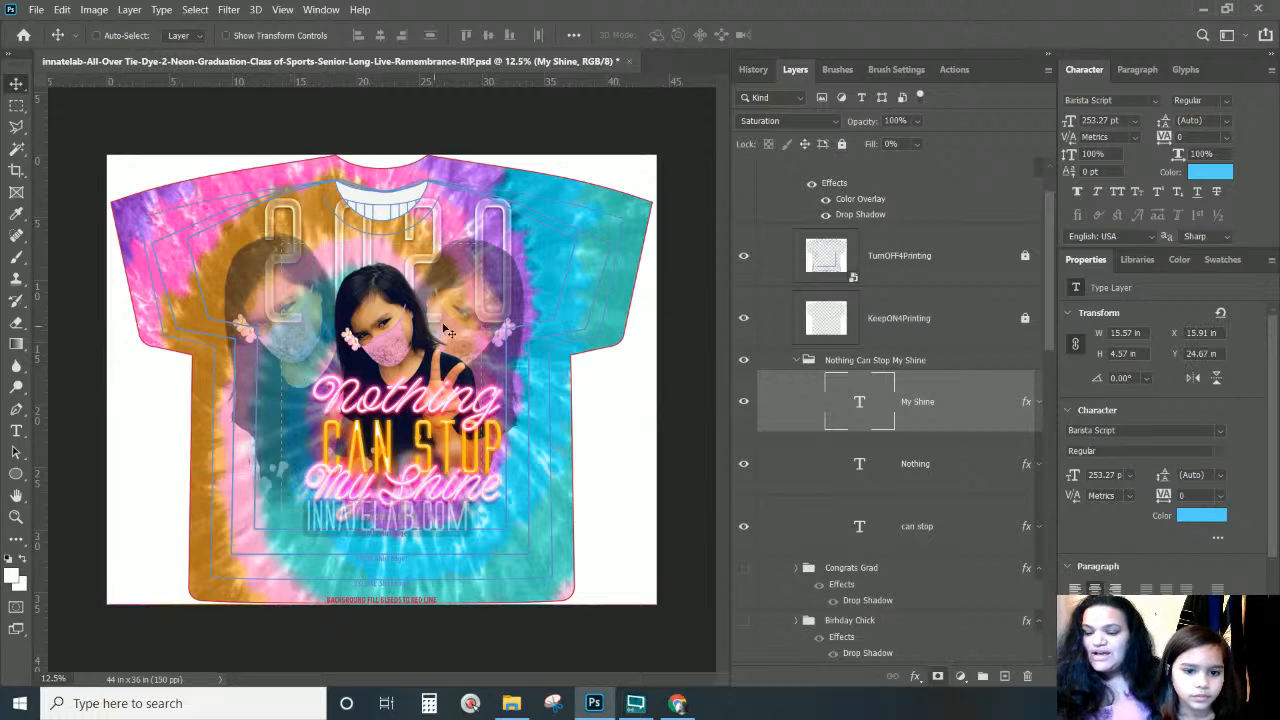
Move the right faded copy further outward and place it beneath the left faded copy in the layer order
{"action": "scroll", "coordinate": [850, 520], "scroll_direction": "down", "scroll_amount": 5}
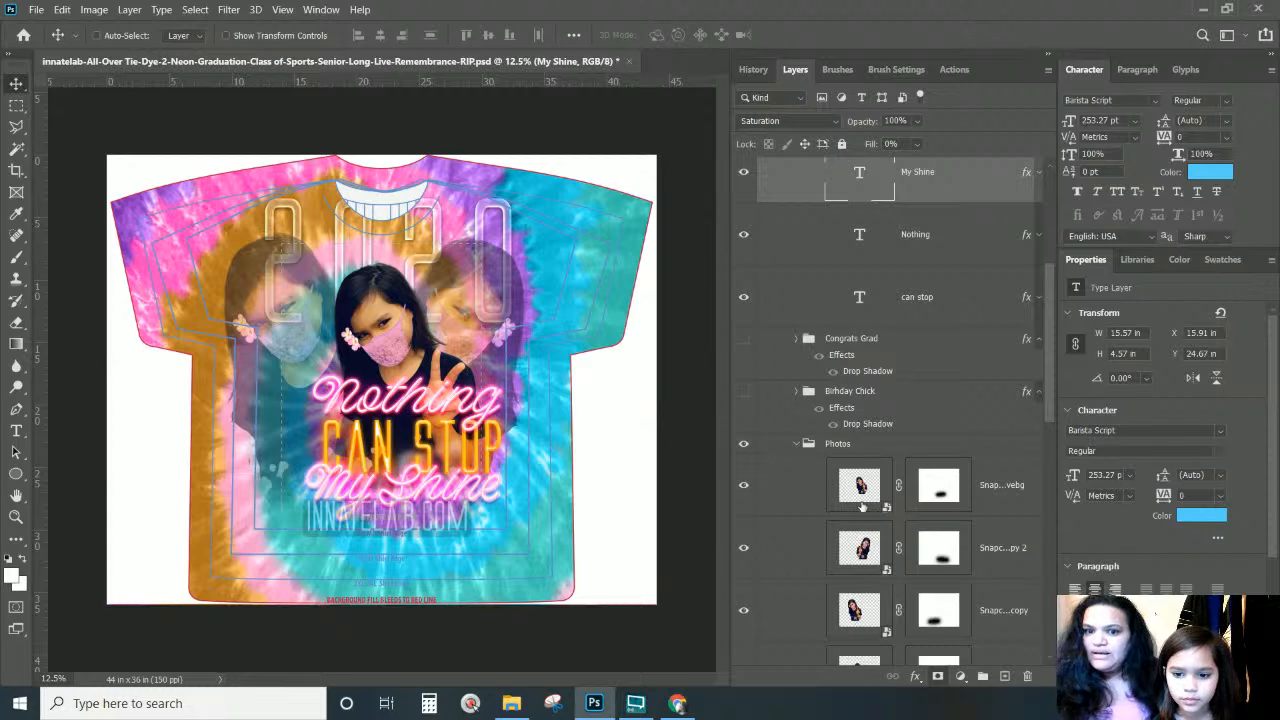
{"action": "left_click", "coordinate": [887, 568]}
{"action": "left_click", "coordinate": [860, 547]}
{"action": "mouse_move", "coordinate": [484, 334]}
{"action": "left_mouse_down"}
{"action": "mouse_move", "coordinate": [465, 318]}
{"action": "mouse_move", "coordinate": [484, 336]}
{"action": "left_mouse_up"}
{"action": "mouse_move", "coordinate": [280, 369]}
{"action": "left_mouse_down"}
{"action": "mouse_move", "coordinate": [305, 369]}
{"action": "mouse_move", "coordinate": [292, 369]}
{"action": "left_mouse_up"}
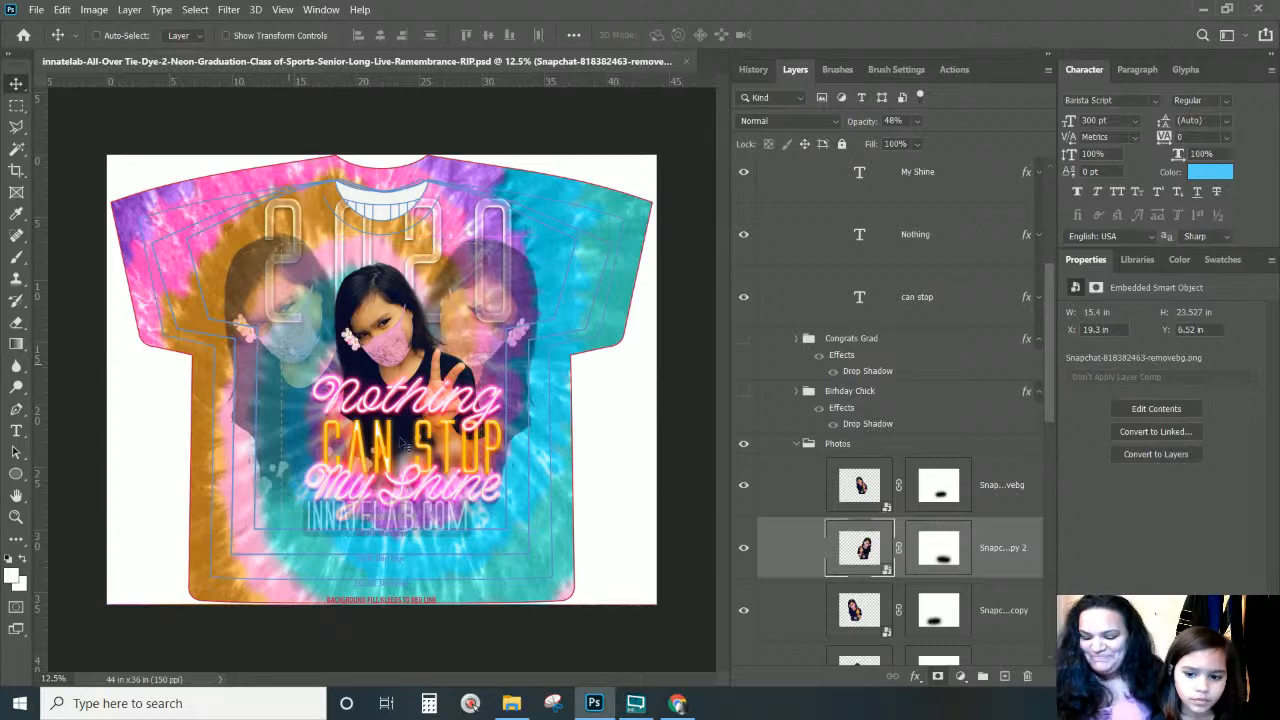
{"action": "left_click_drag", "start_coordinate": [820, 636], "coordinate": [790, 605]}
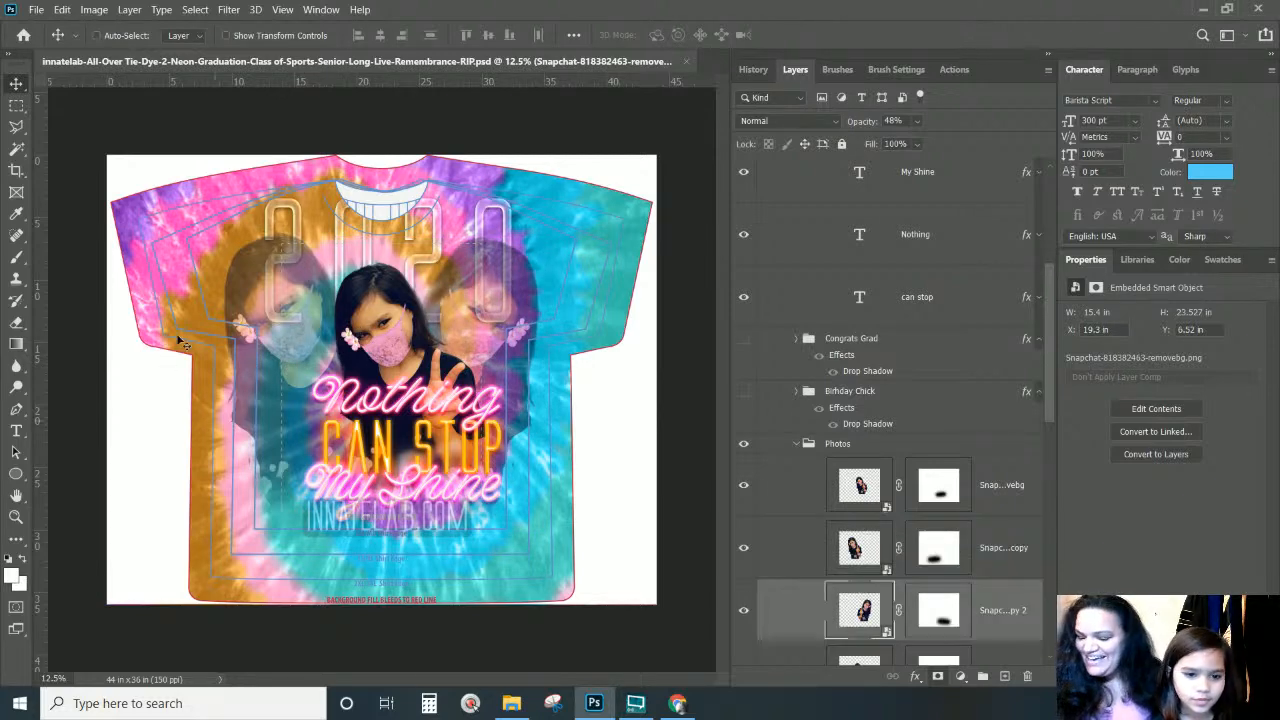
{"action": "left_click_drag", "start_coordinate": [320, 344], "coordinate": [281, 343]}
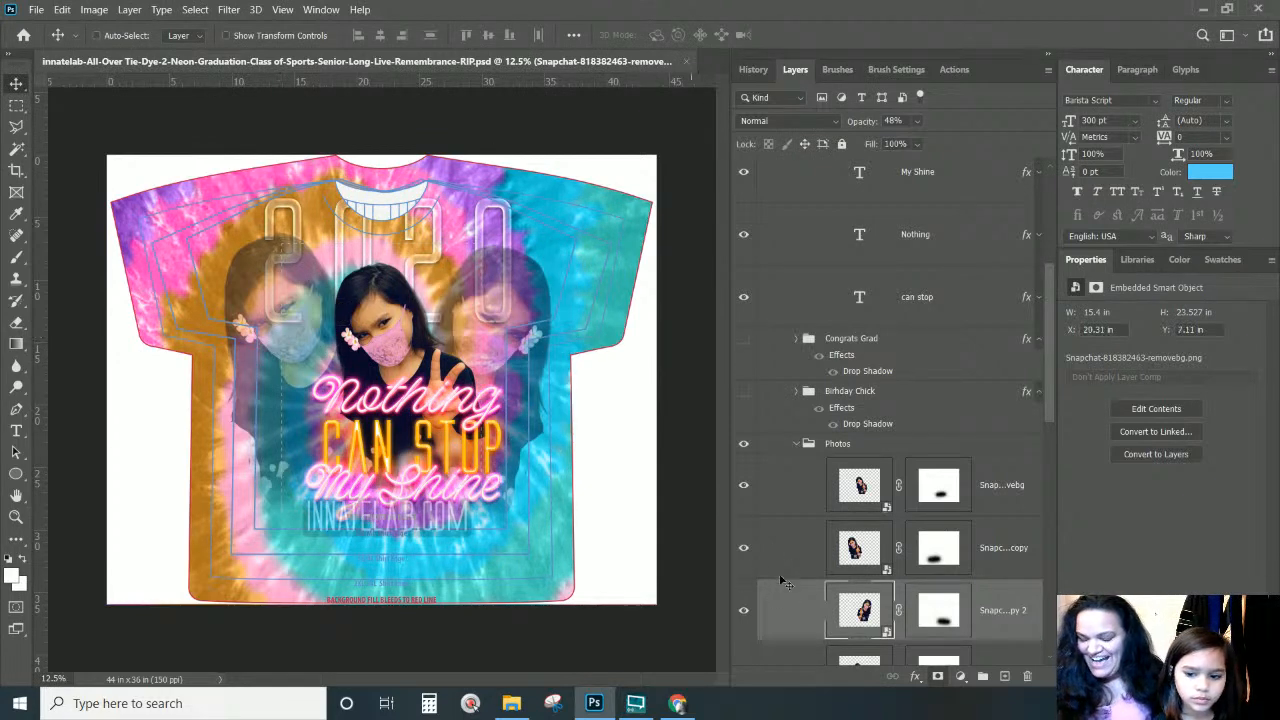
Move the left faded copy inward to about X 11.04 in, Y 6.52 in, and shift the right faded copy inward to balance it
{"action": "left_click", "coordinate": [802, 534]}
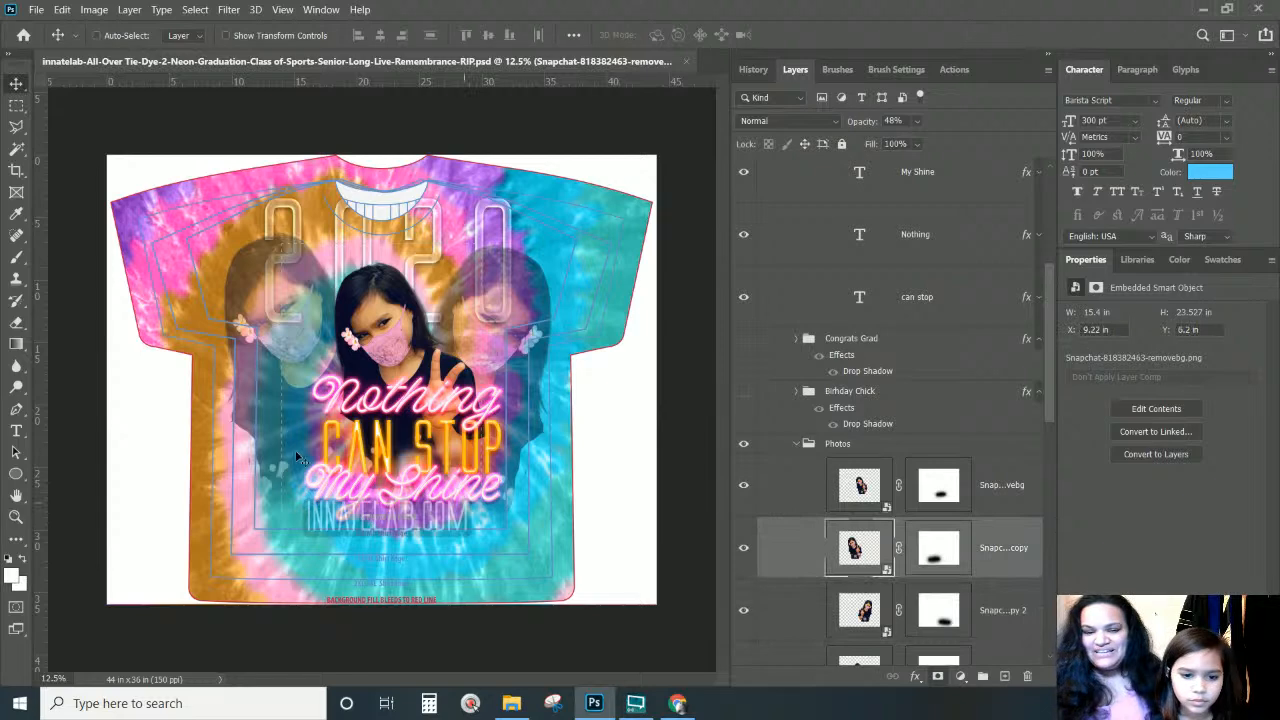
{"action": "left_click_drag", "start_coordinate": [290, 411], "coordinate": [320, 429]}
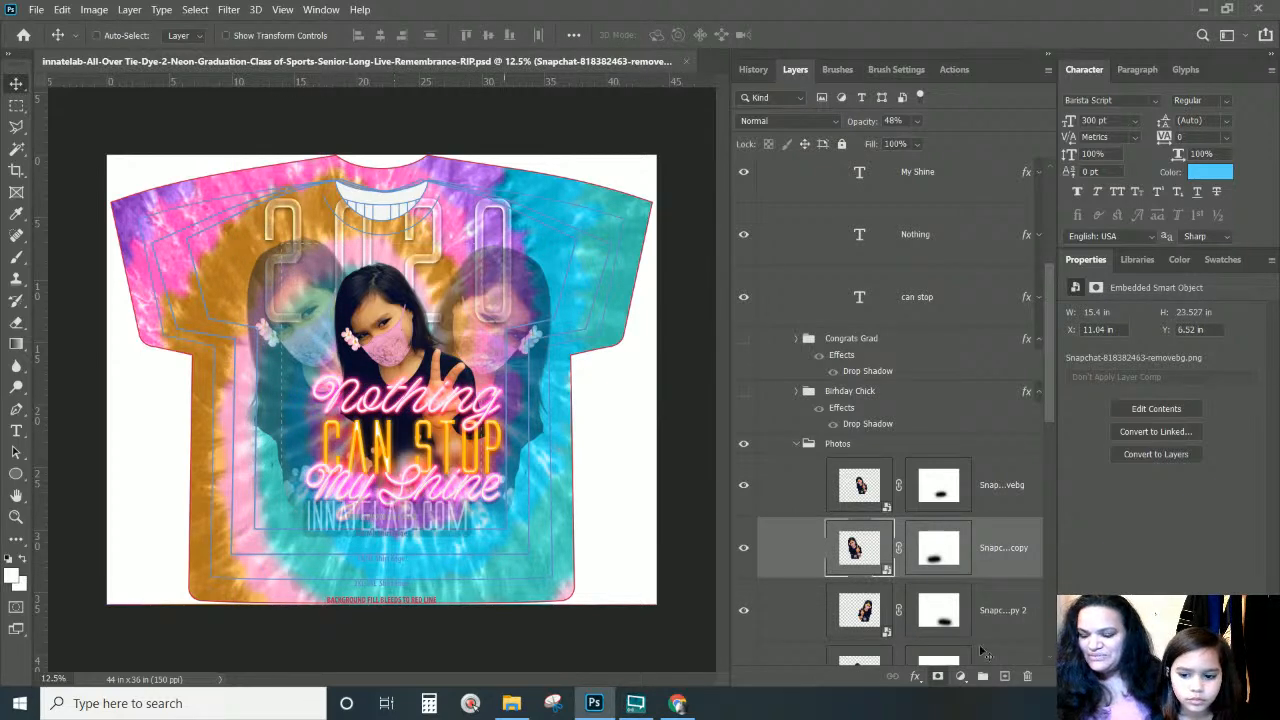
{"action": "left_click", "coordinate": [965, 628]}
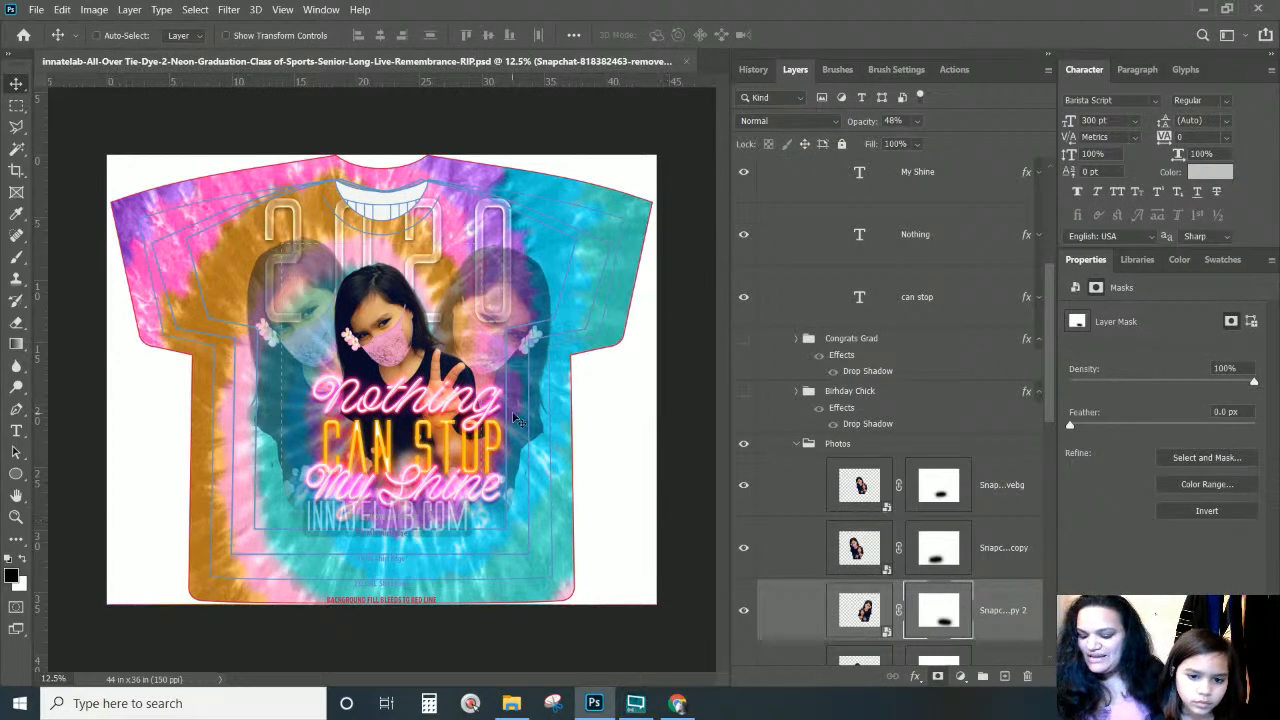
{"action": "left_click_drag", "start_coordinate": [488, 375], "coordinate": [476, 375]}
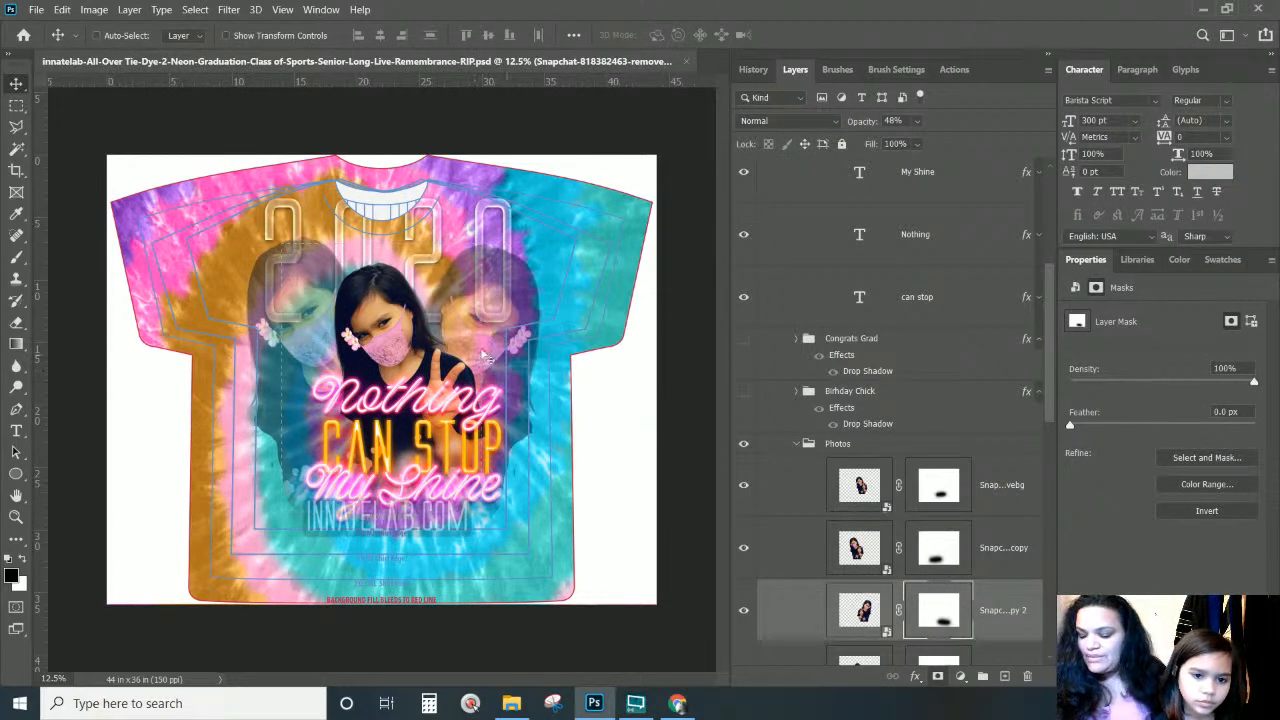
{"action": "left_click_drag", "start_coordinate": [472, 356], "coordinate": [456, 357]}
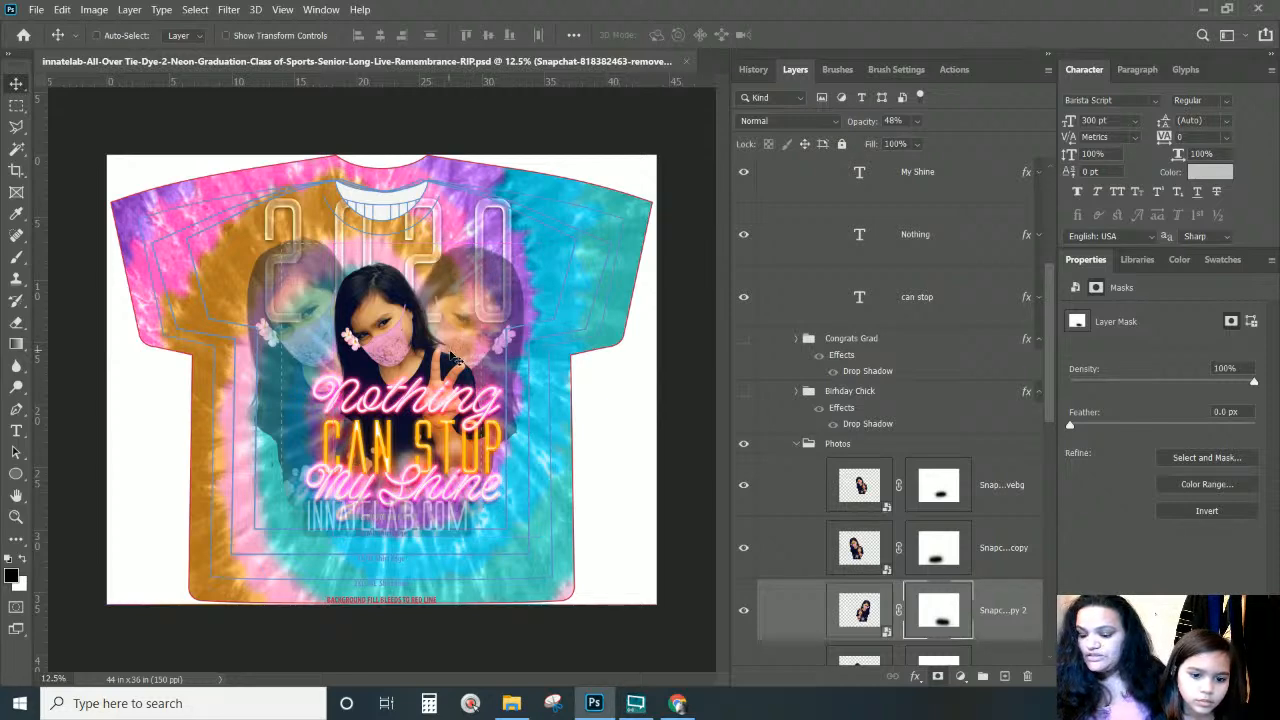